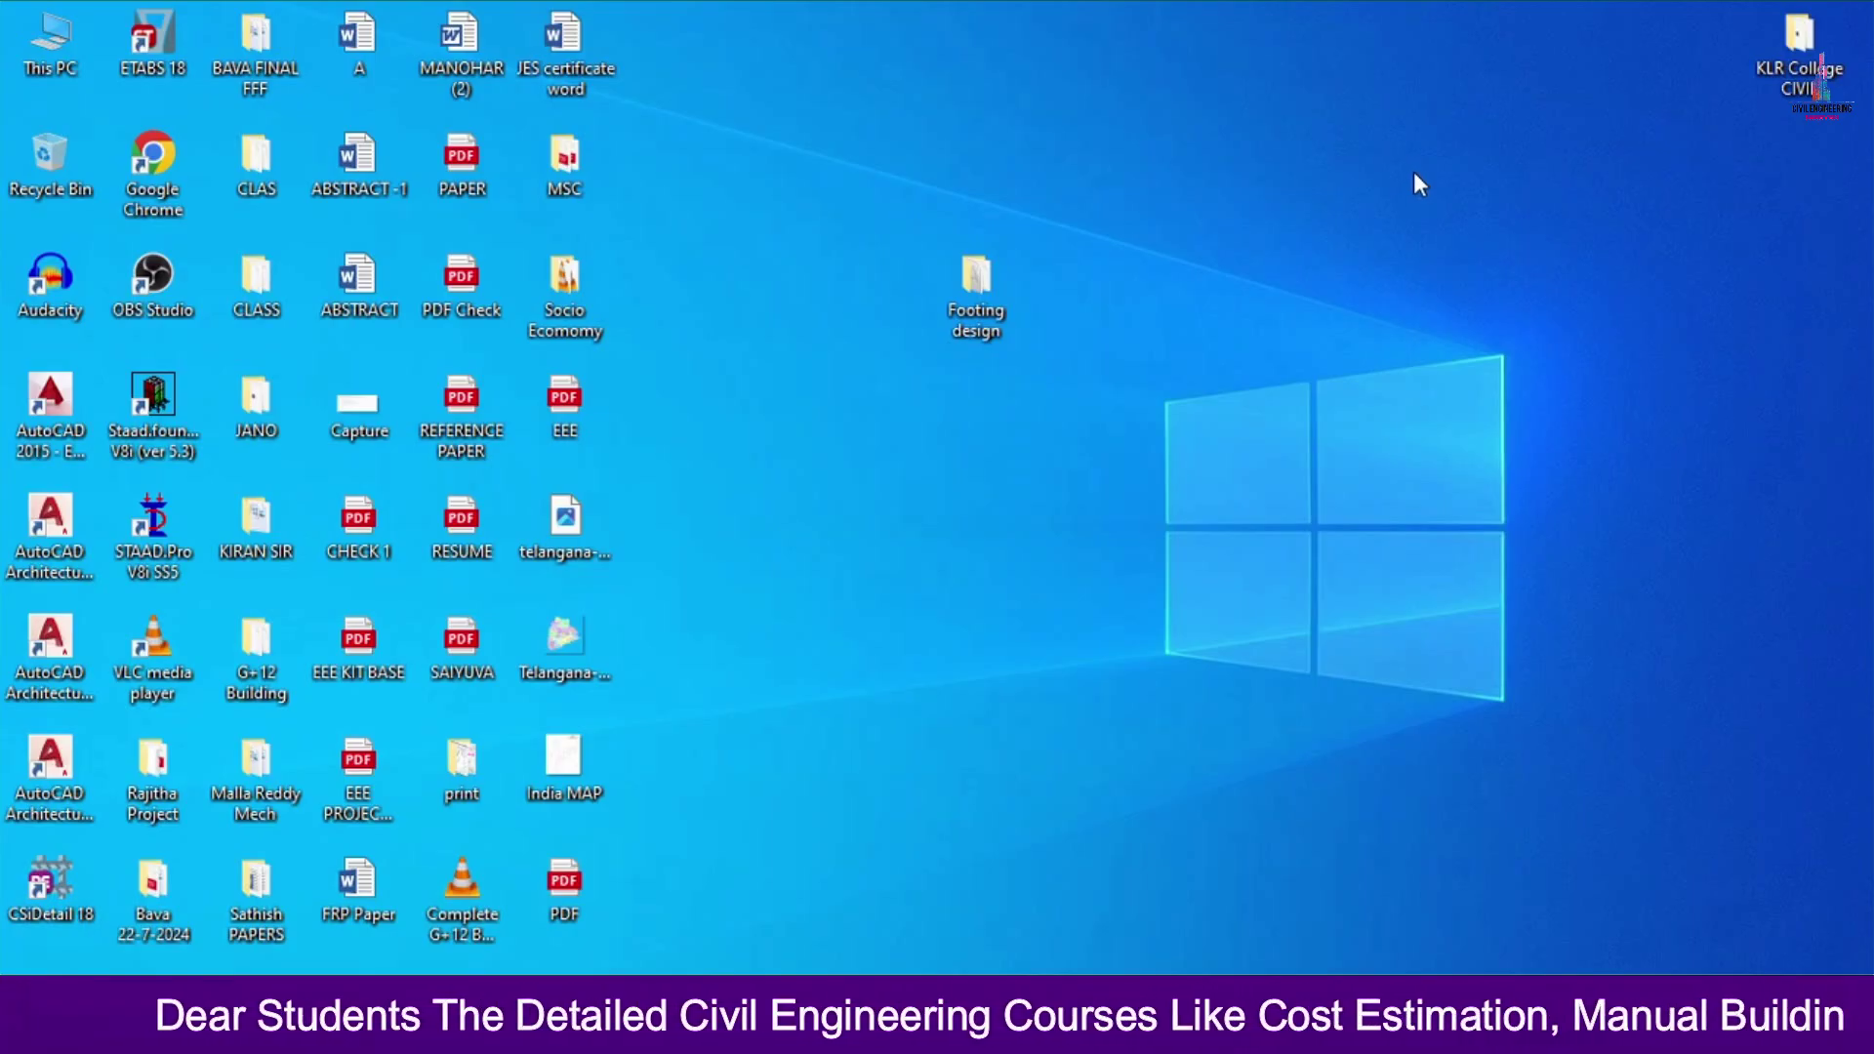
# Open the PDF report from the desktop and look over its isolated footing list and foundation geometry table.
pyautogui.doubleClick(564, 884)
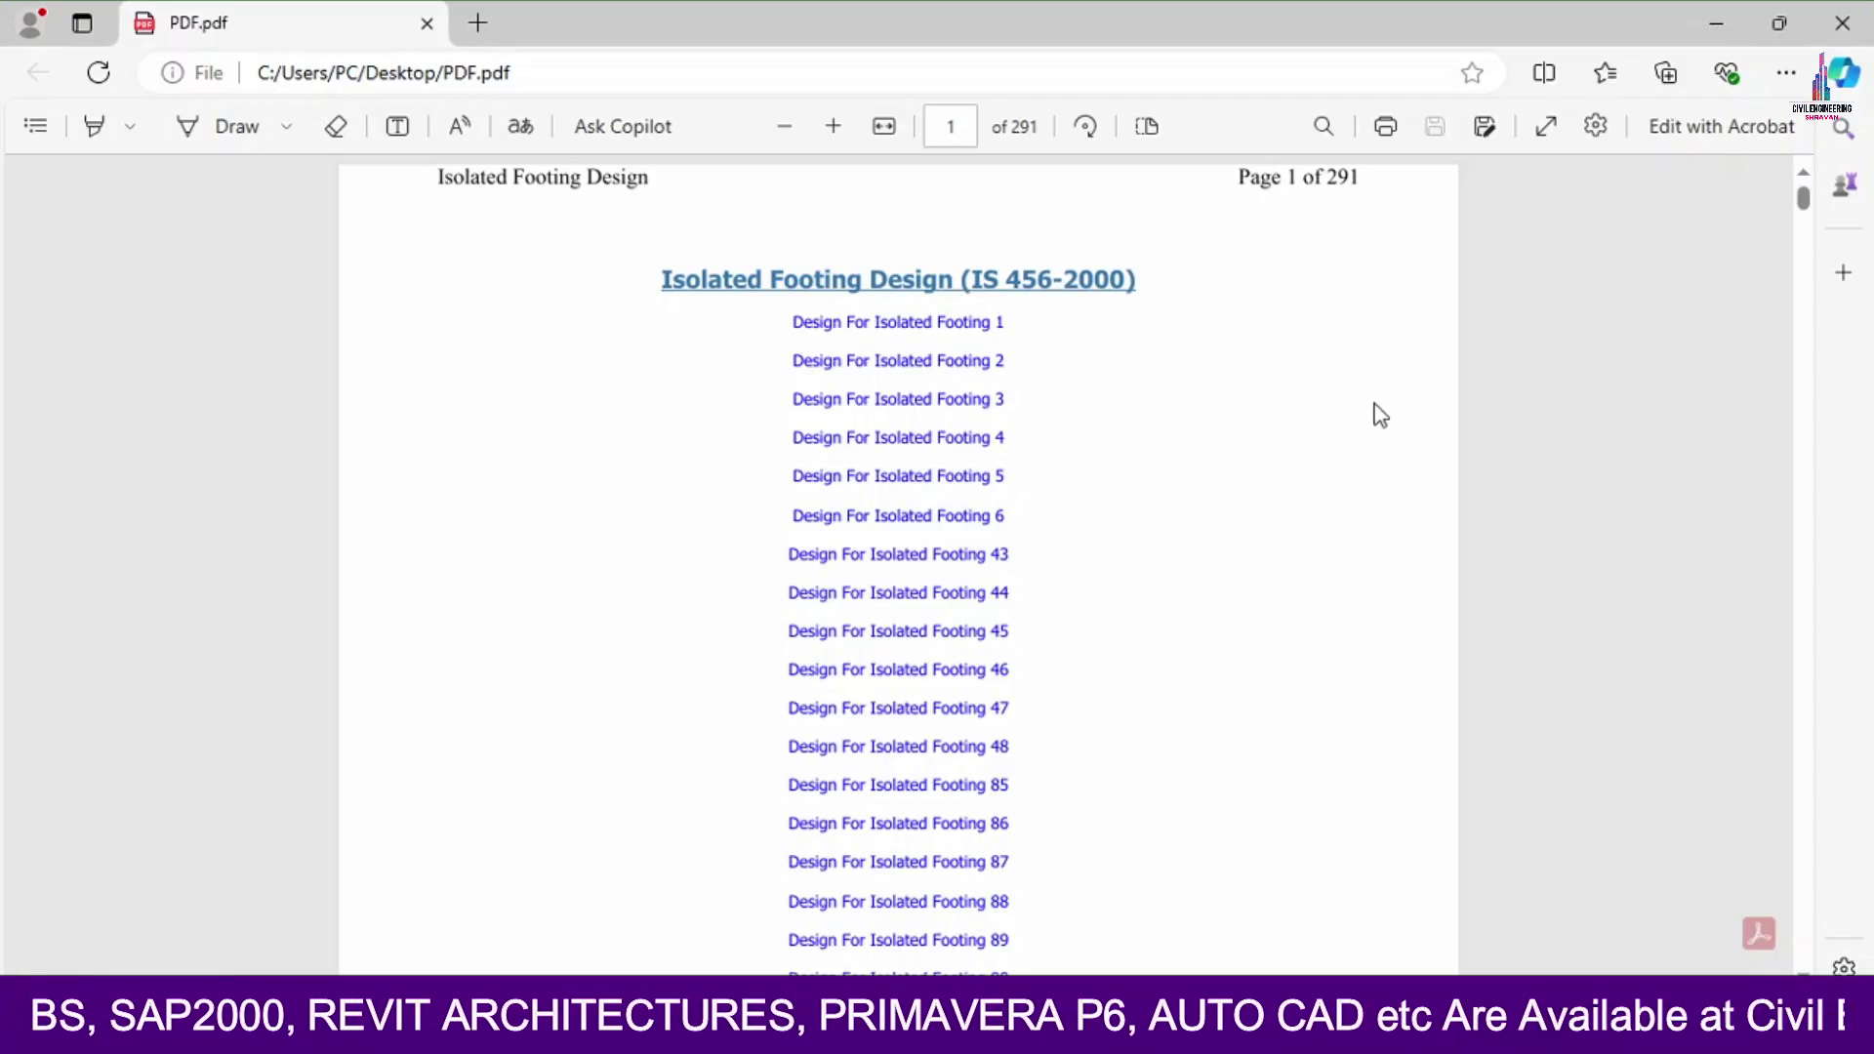
pyautogui.scroll(-2, 916, 347)
pyautogui.scroll(2, 929, 347)
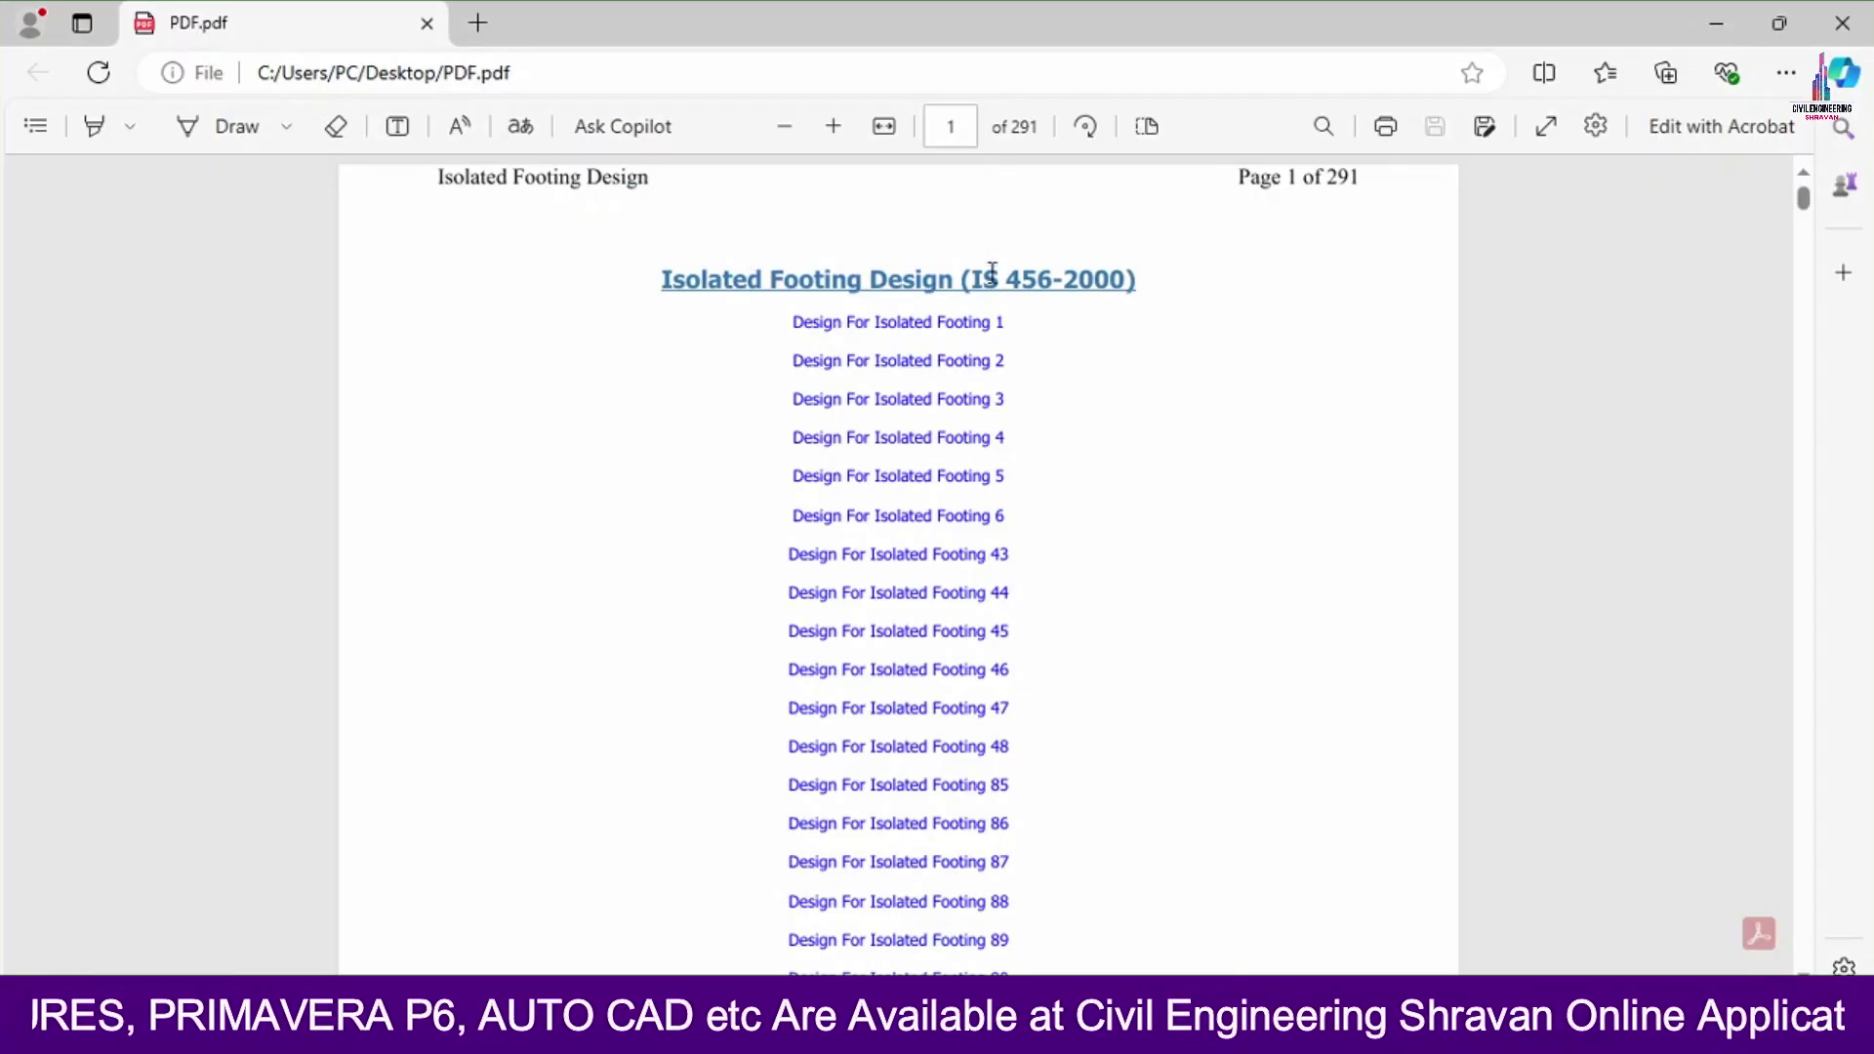
pyautogui.scroll(-15, 878, 221)
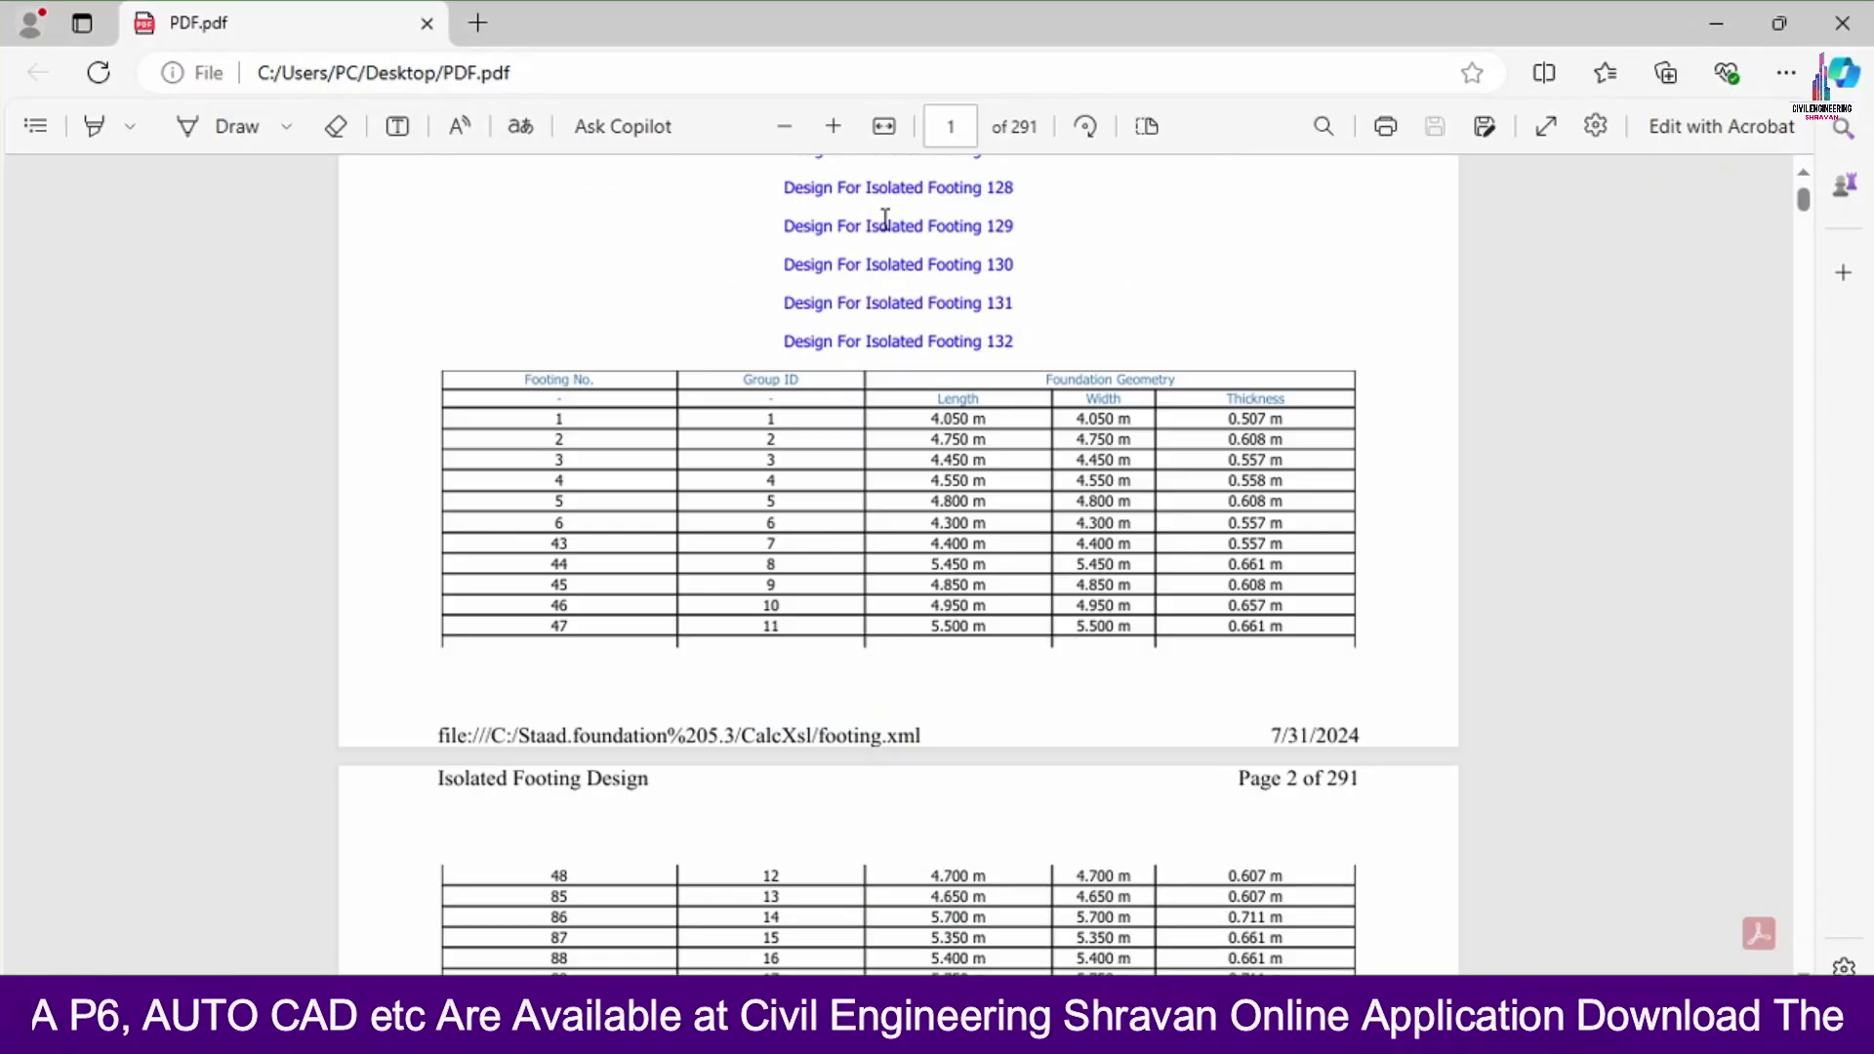
pyautogui.scroll(15, 886, 205)
pyautogui.scroll(-7, 885, 332)
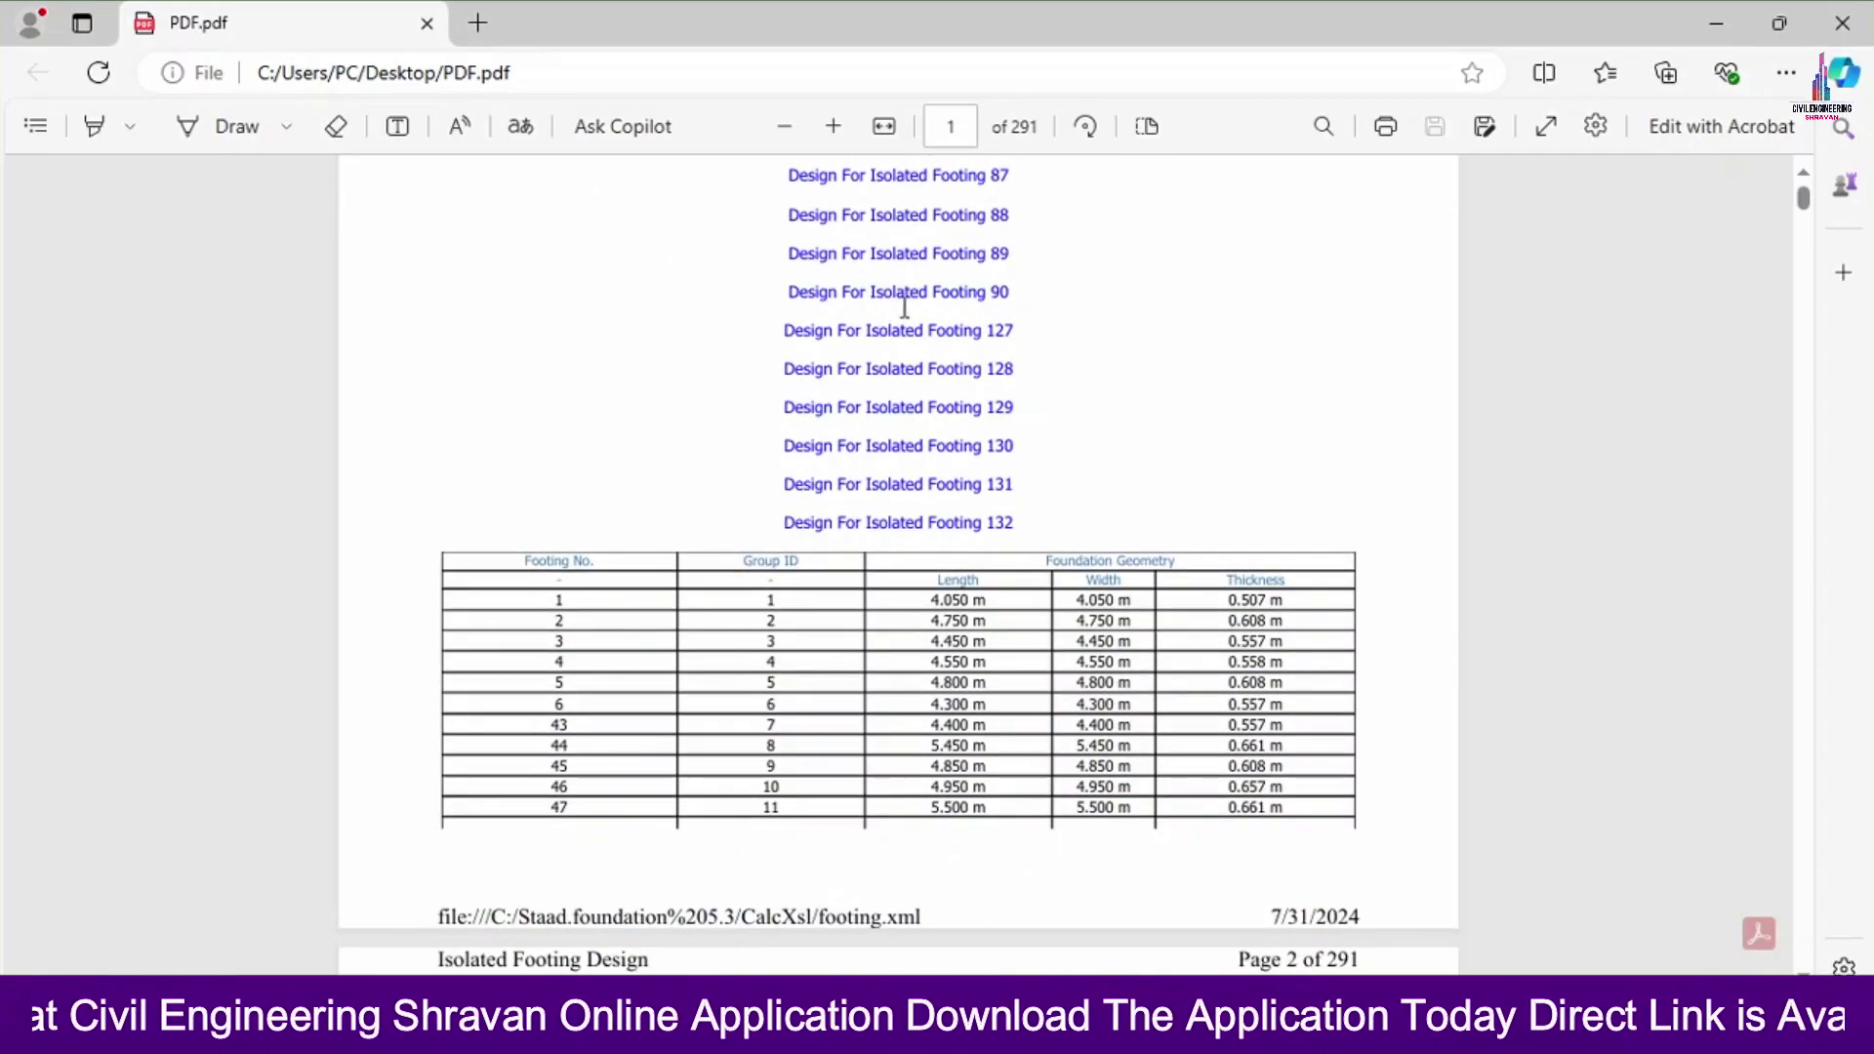
# Skim the reinforcement table, the Isolated Footing 1 section and its design parameters, and return to the footing list.
pyautogui.scroll(-12, 905, 308)
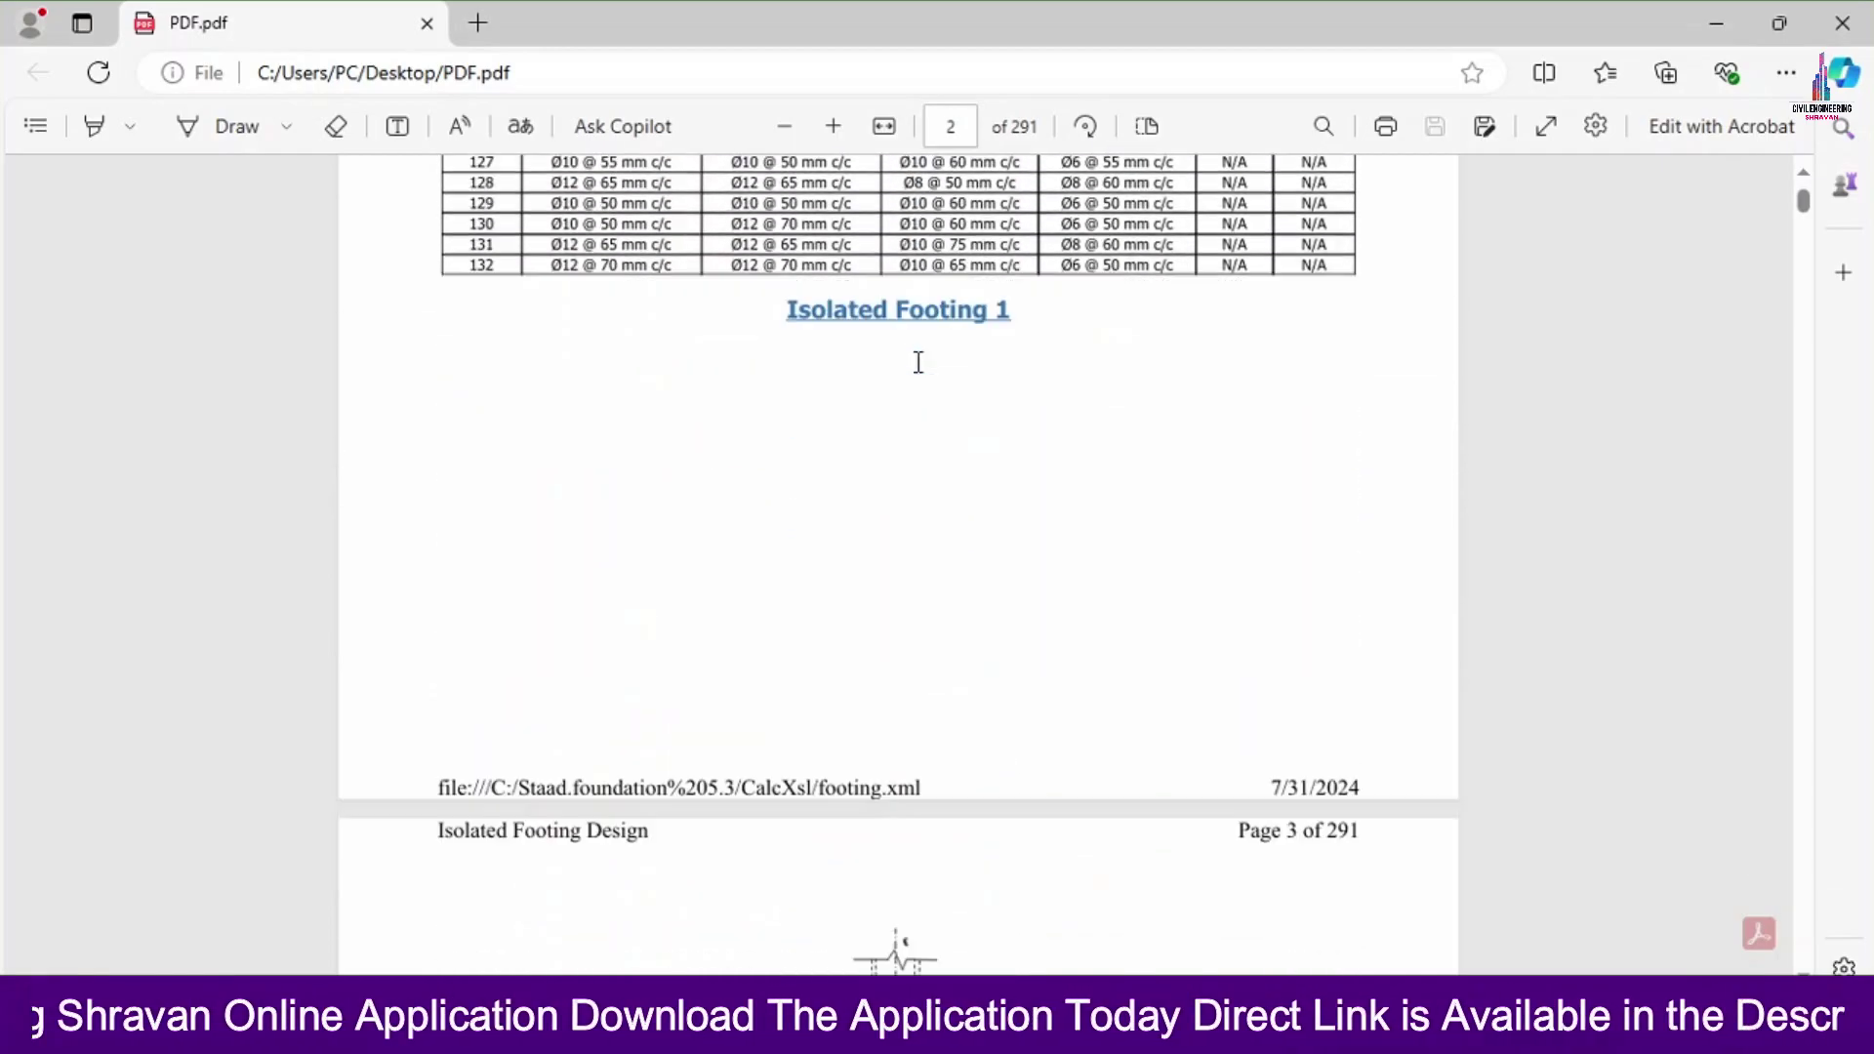
pyautogui.scroll(-20, 918, 363)
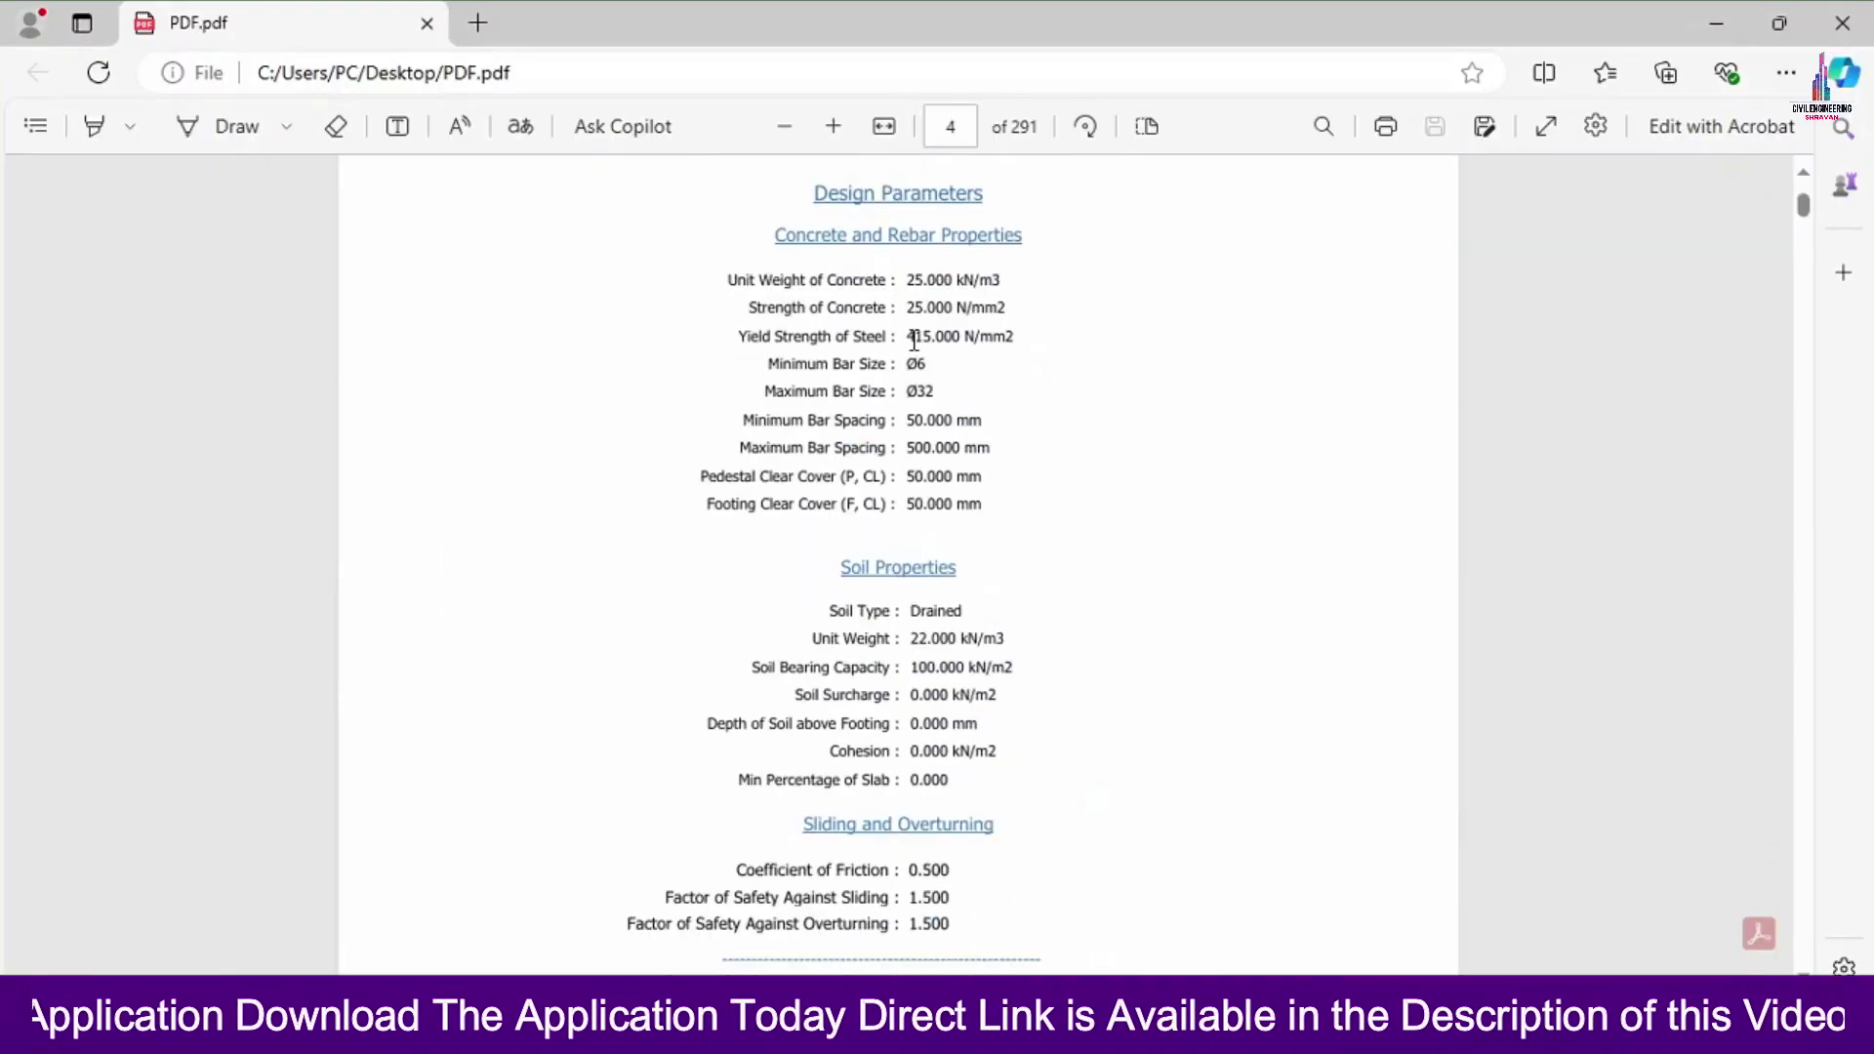
pyautogui.scroll(-6, 917, 332)
pyautogui.scroll(20, 940, 315)
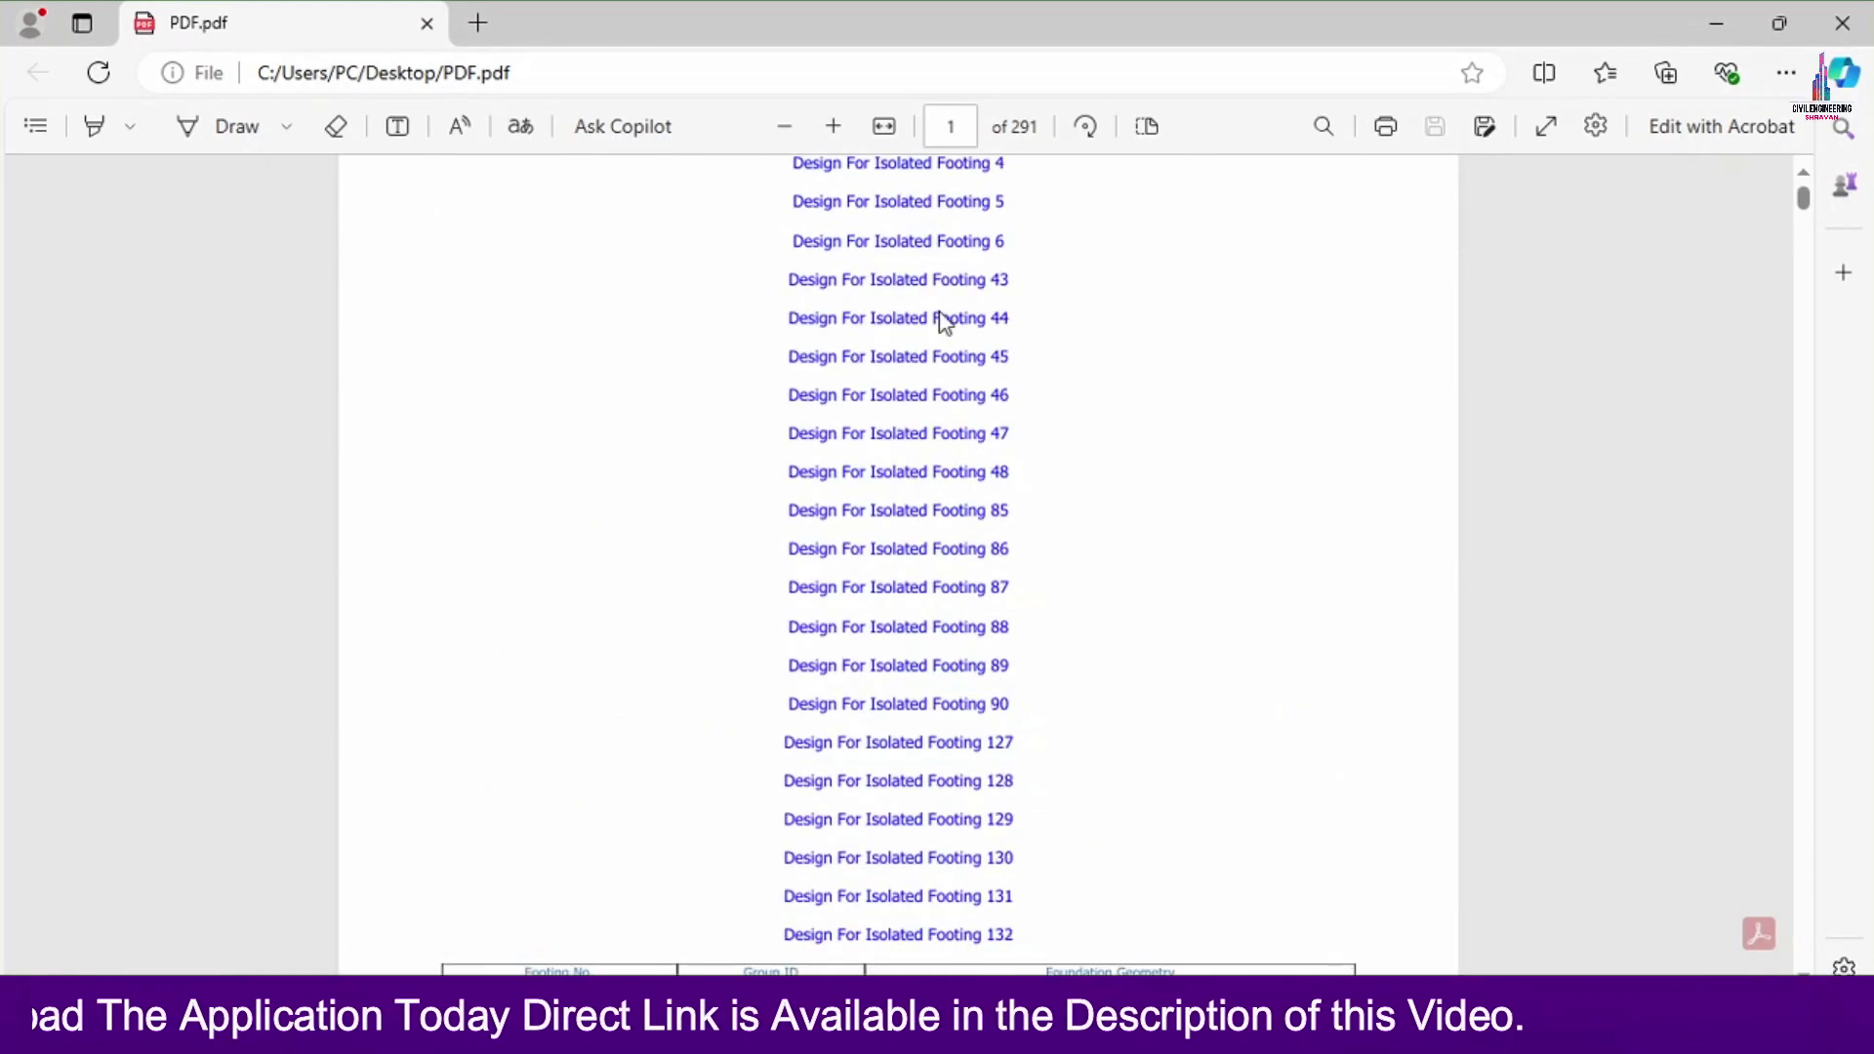
pyautogui.scroll(3, 939, 302)
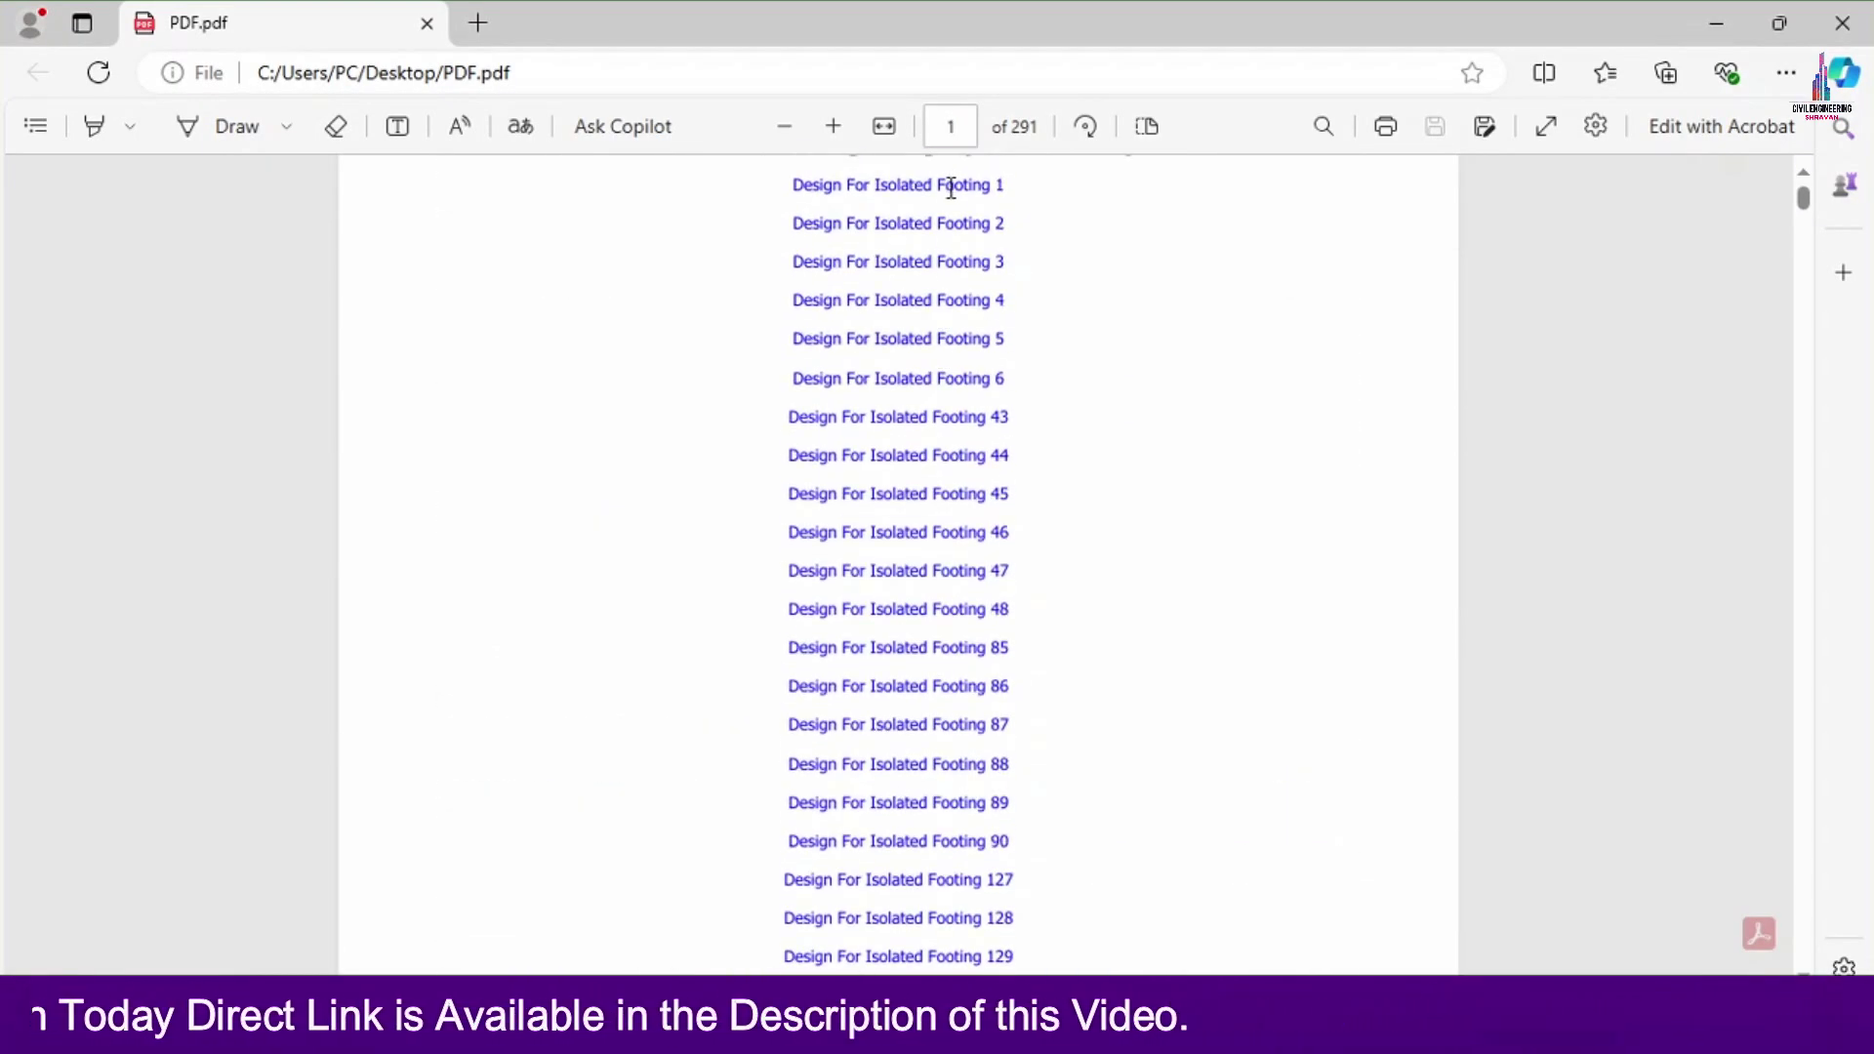
pyautogui.scroll(-9, 976, 400)
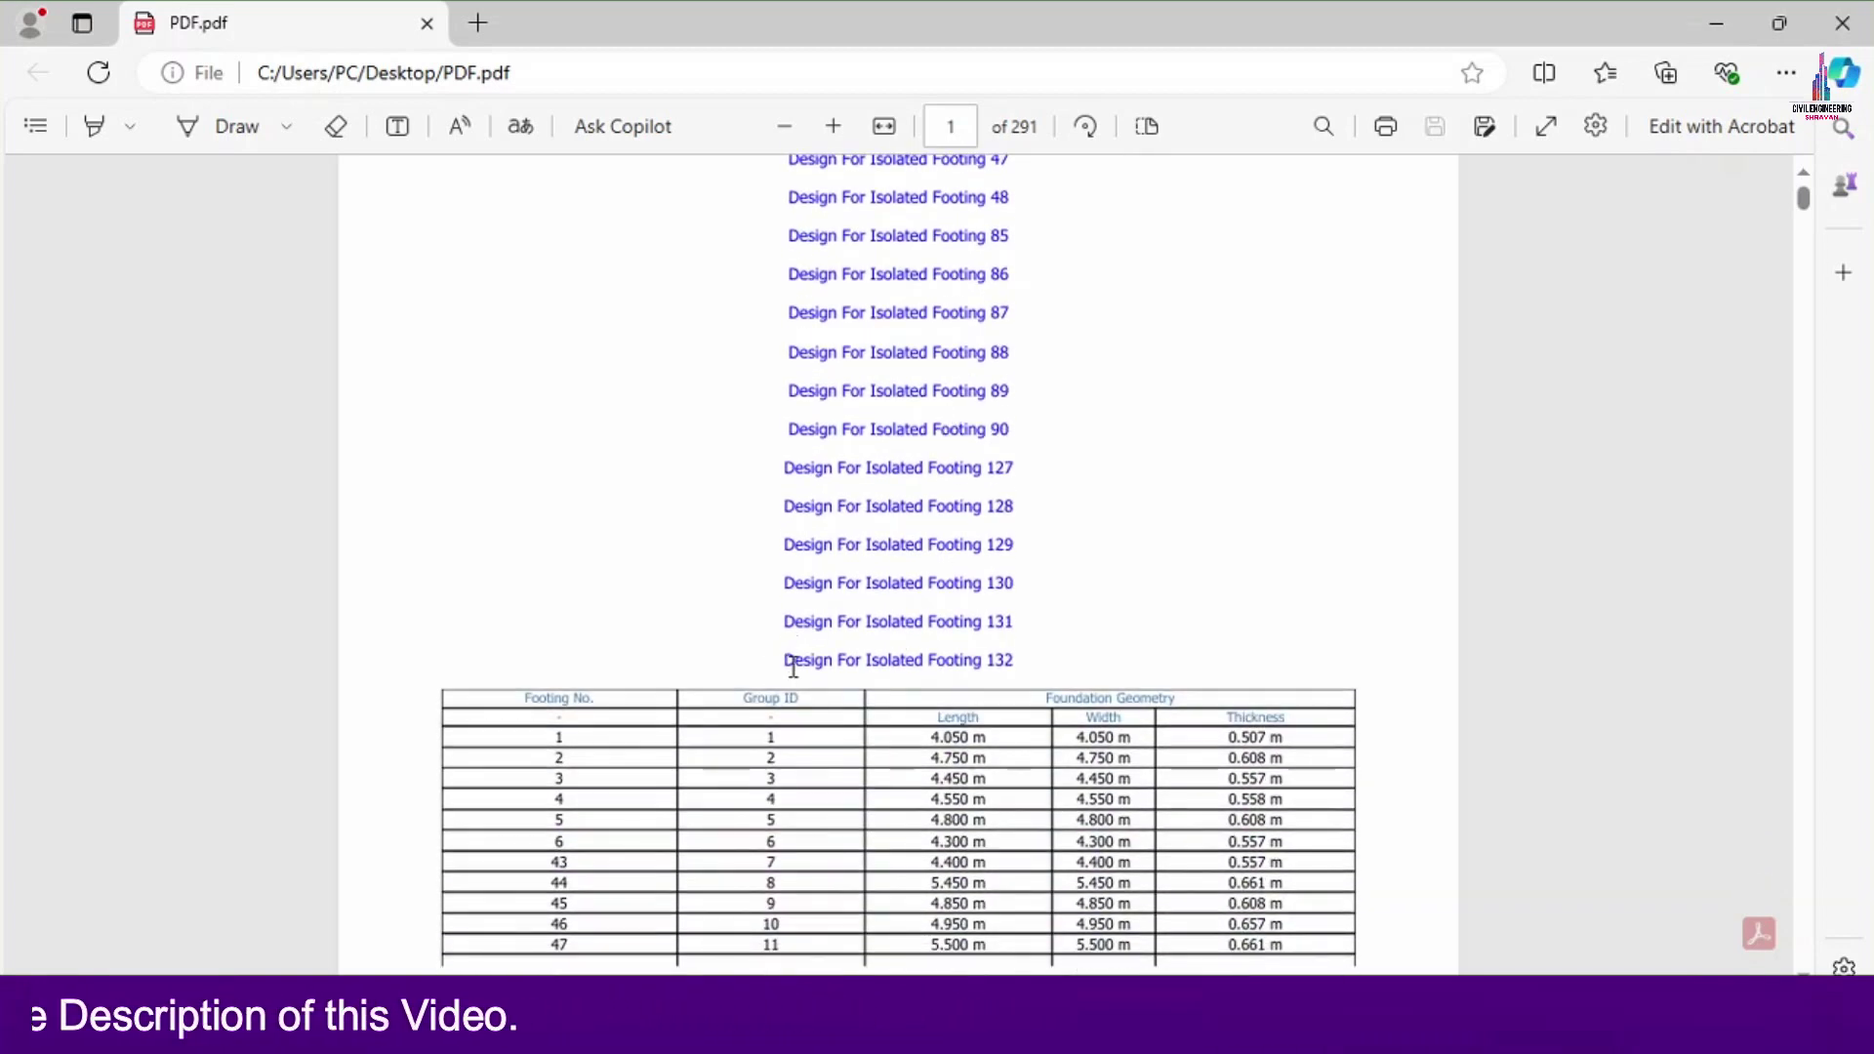
# Mark the Design For Isolated Footing 132 entry in the list and skip ahead to the report's final pages.
pyautogui.moveTo(785, 669); pyautogui.dragTo(1021, 672)
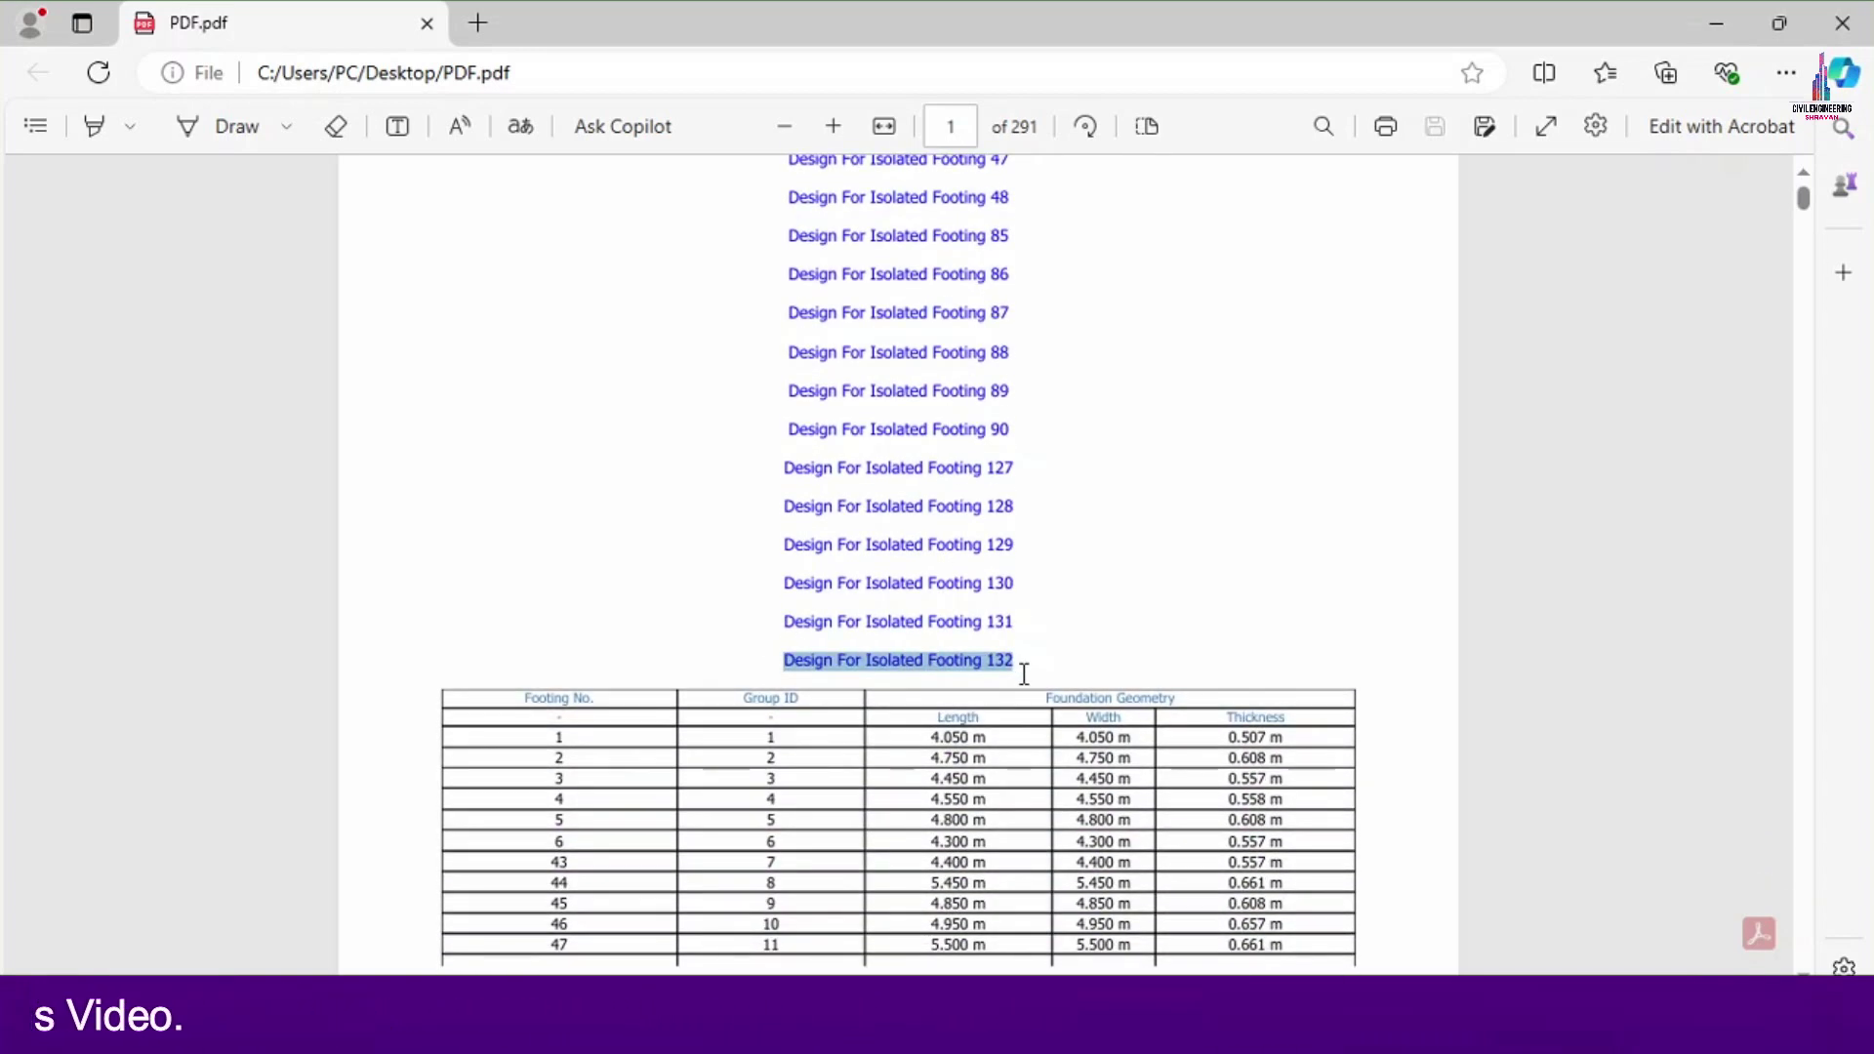
pyautogui.click(1631, 505)
pyautogui.moveTo(1803, 198); pyautogui.dragTo(1801, 239)
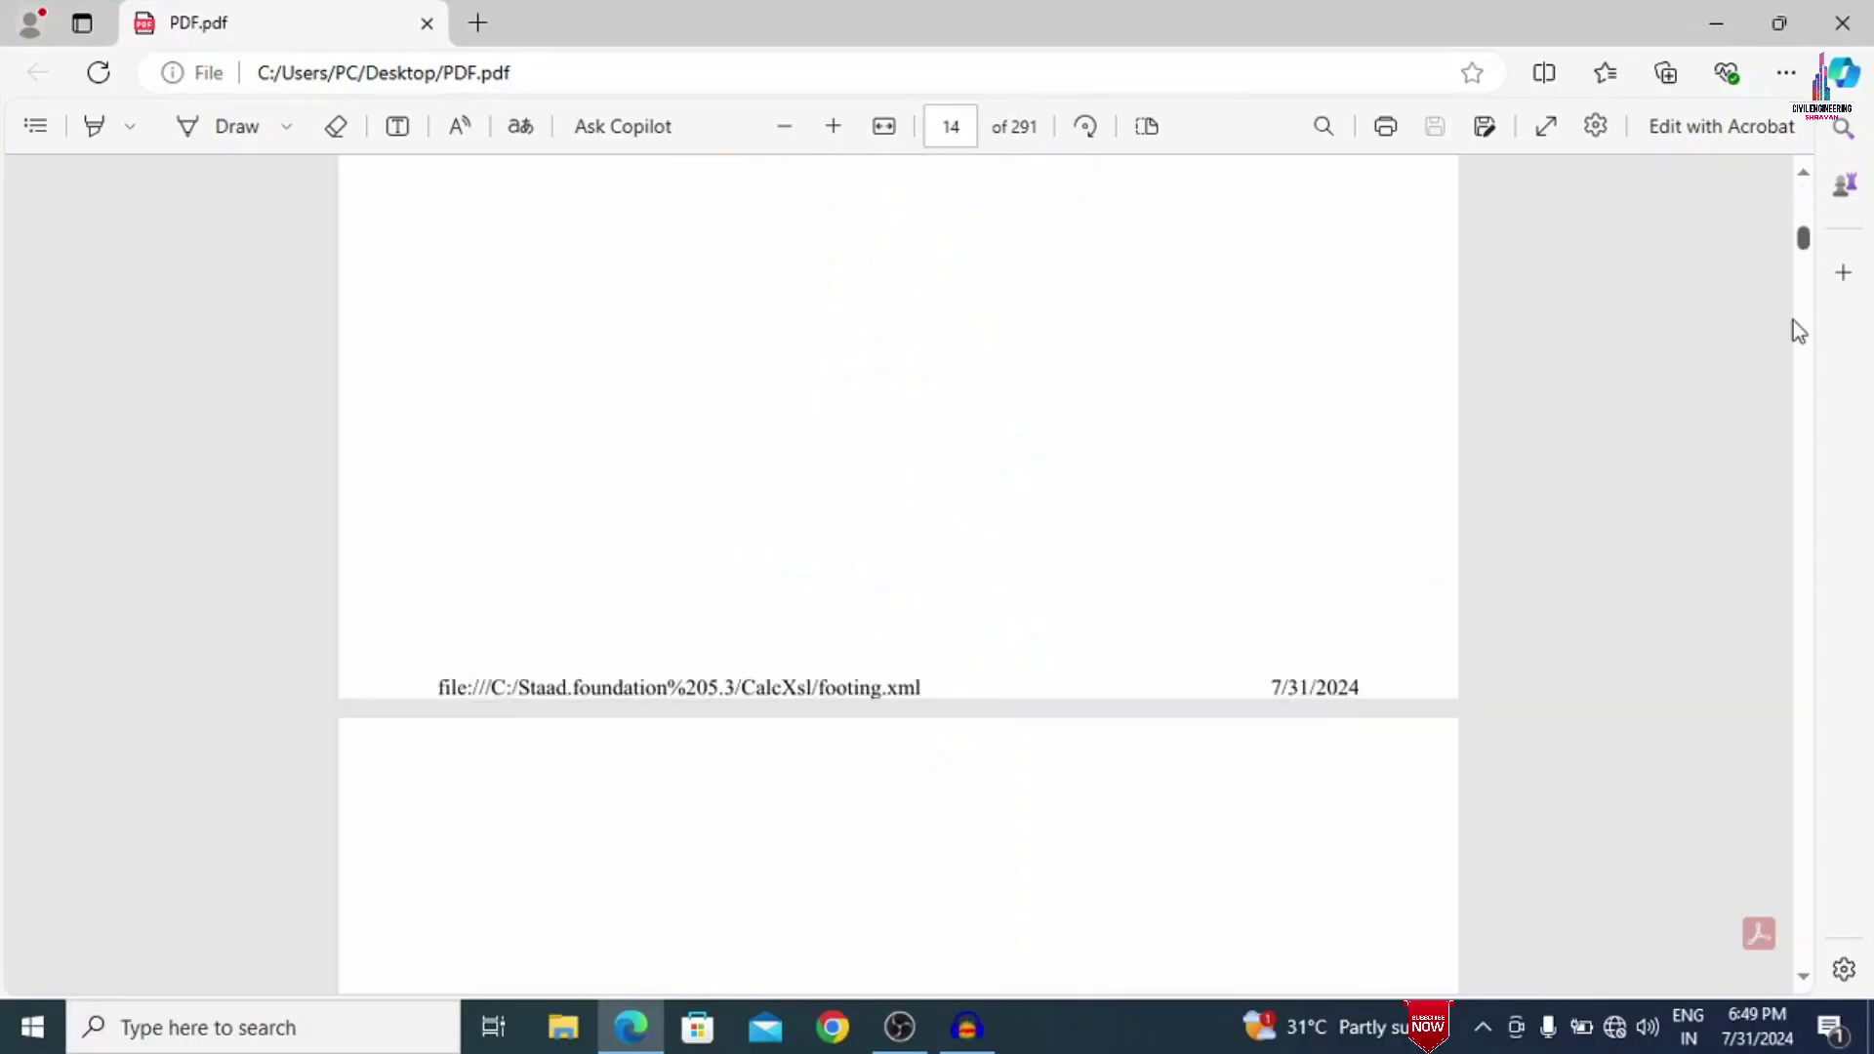
pyautogui.moveTo(1799, 332); pyautogui.dragTo(1796, 868)
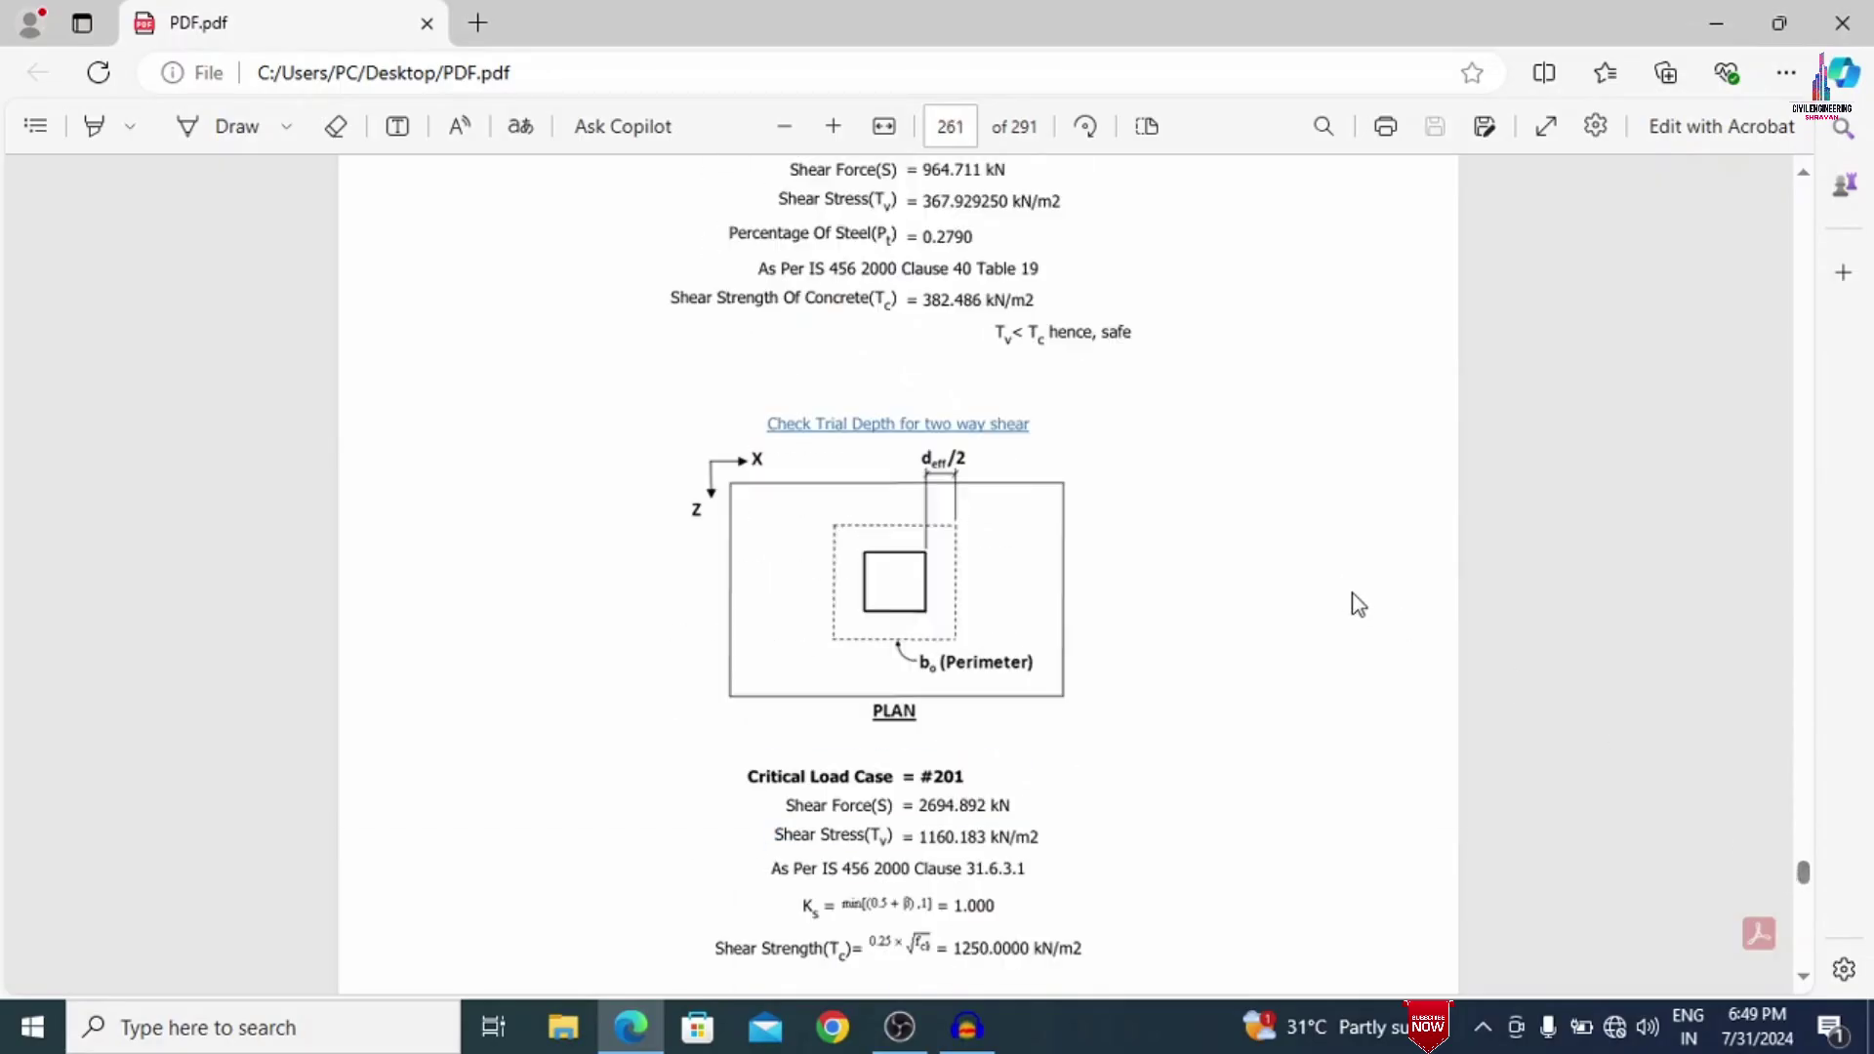
pyautogui.scroll(-10, 1408, 468)
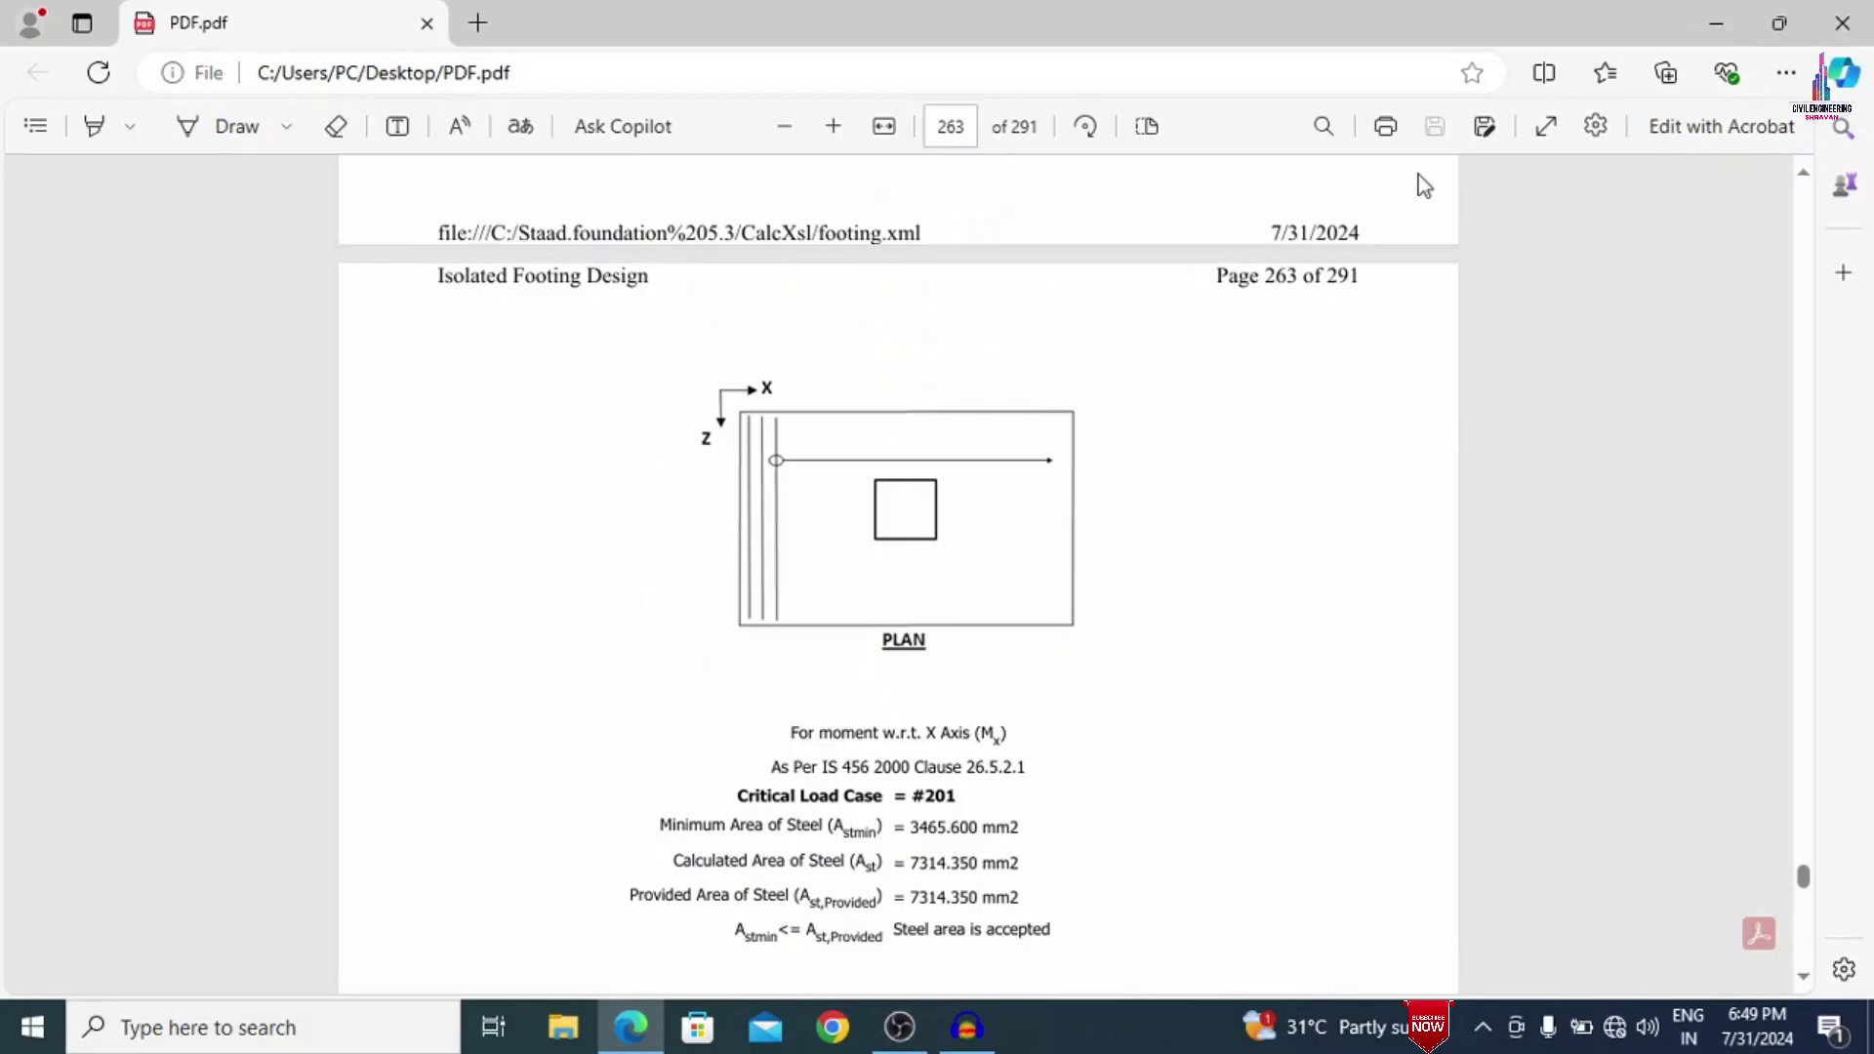
# Search the report for 132 and check the page number where the Isolated Footing 132 section starts.
pyautogui.click(1325, 126)
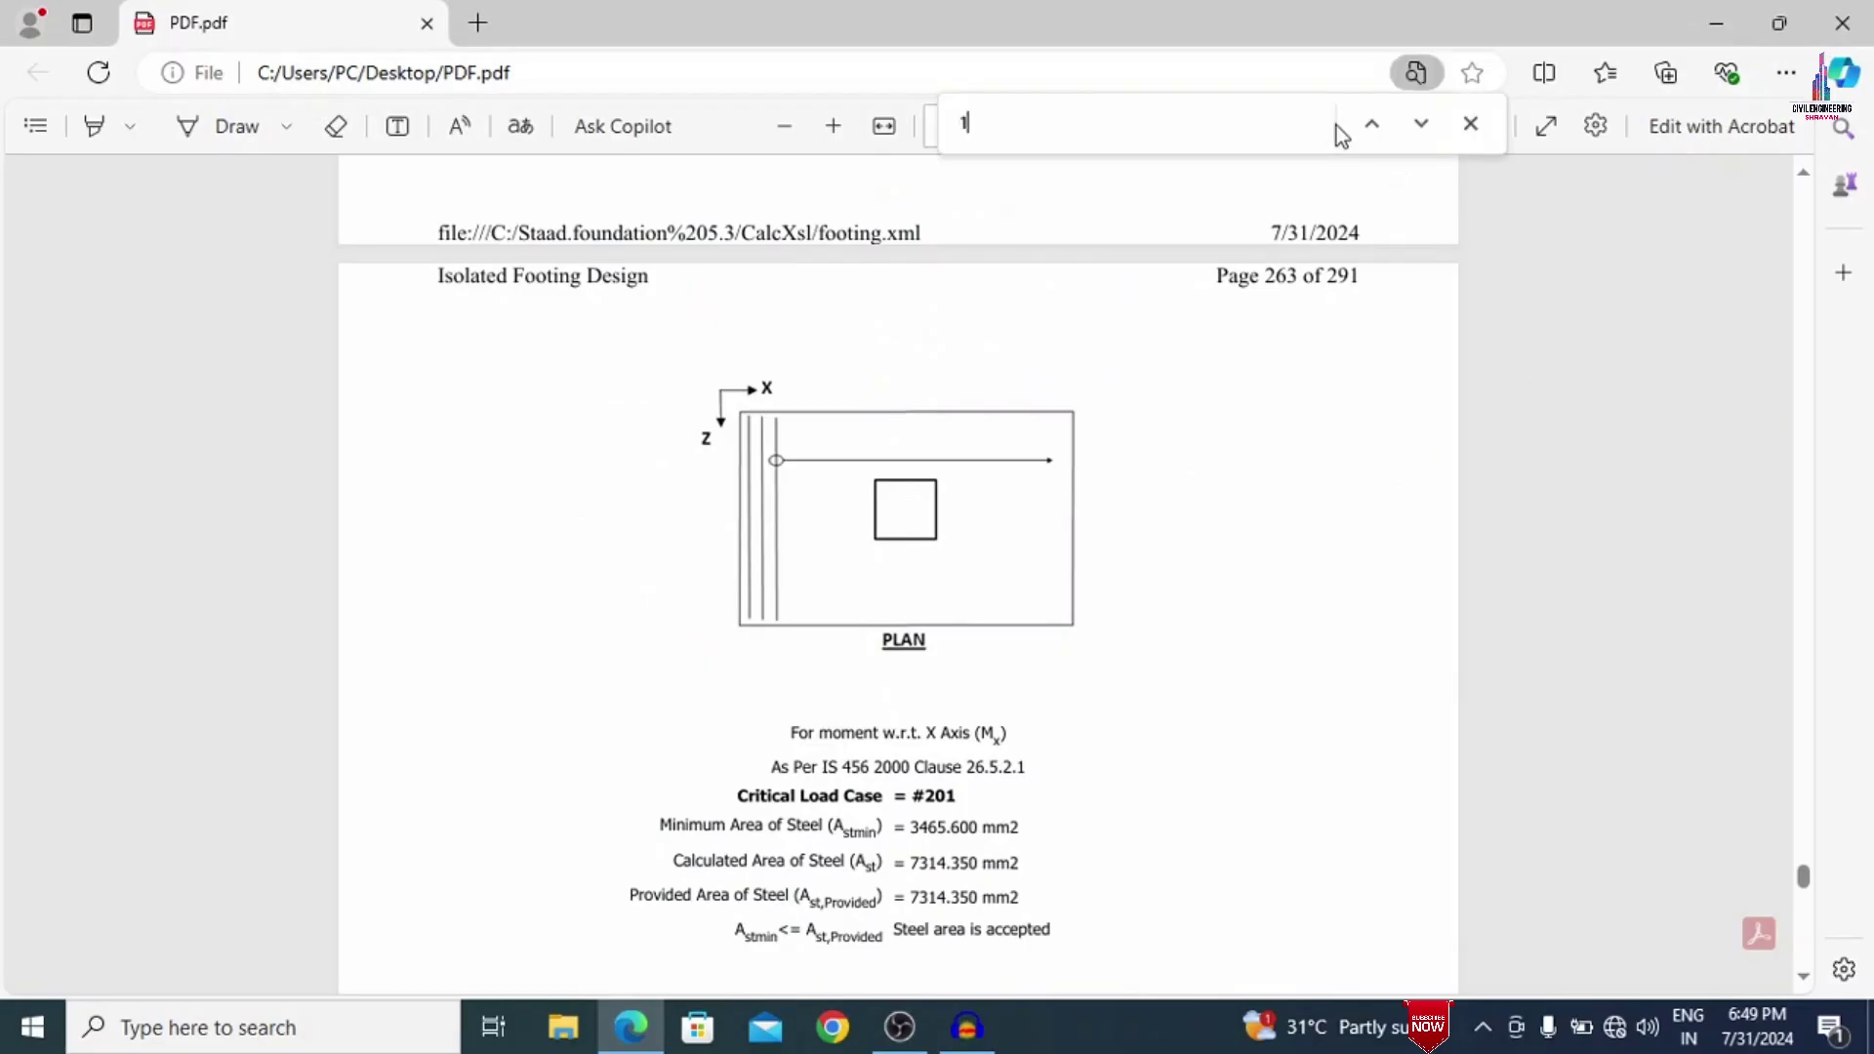
pyautogui.press('Return')
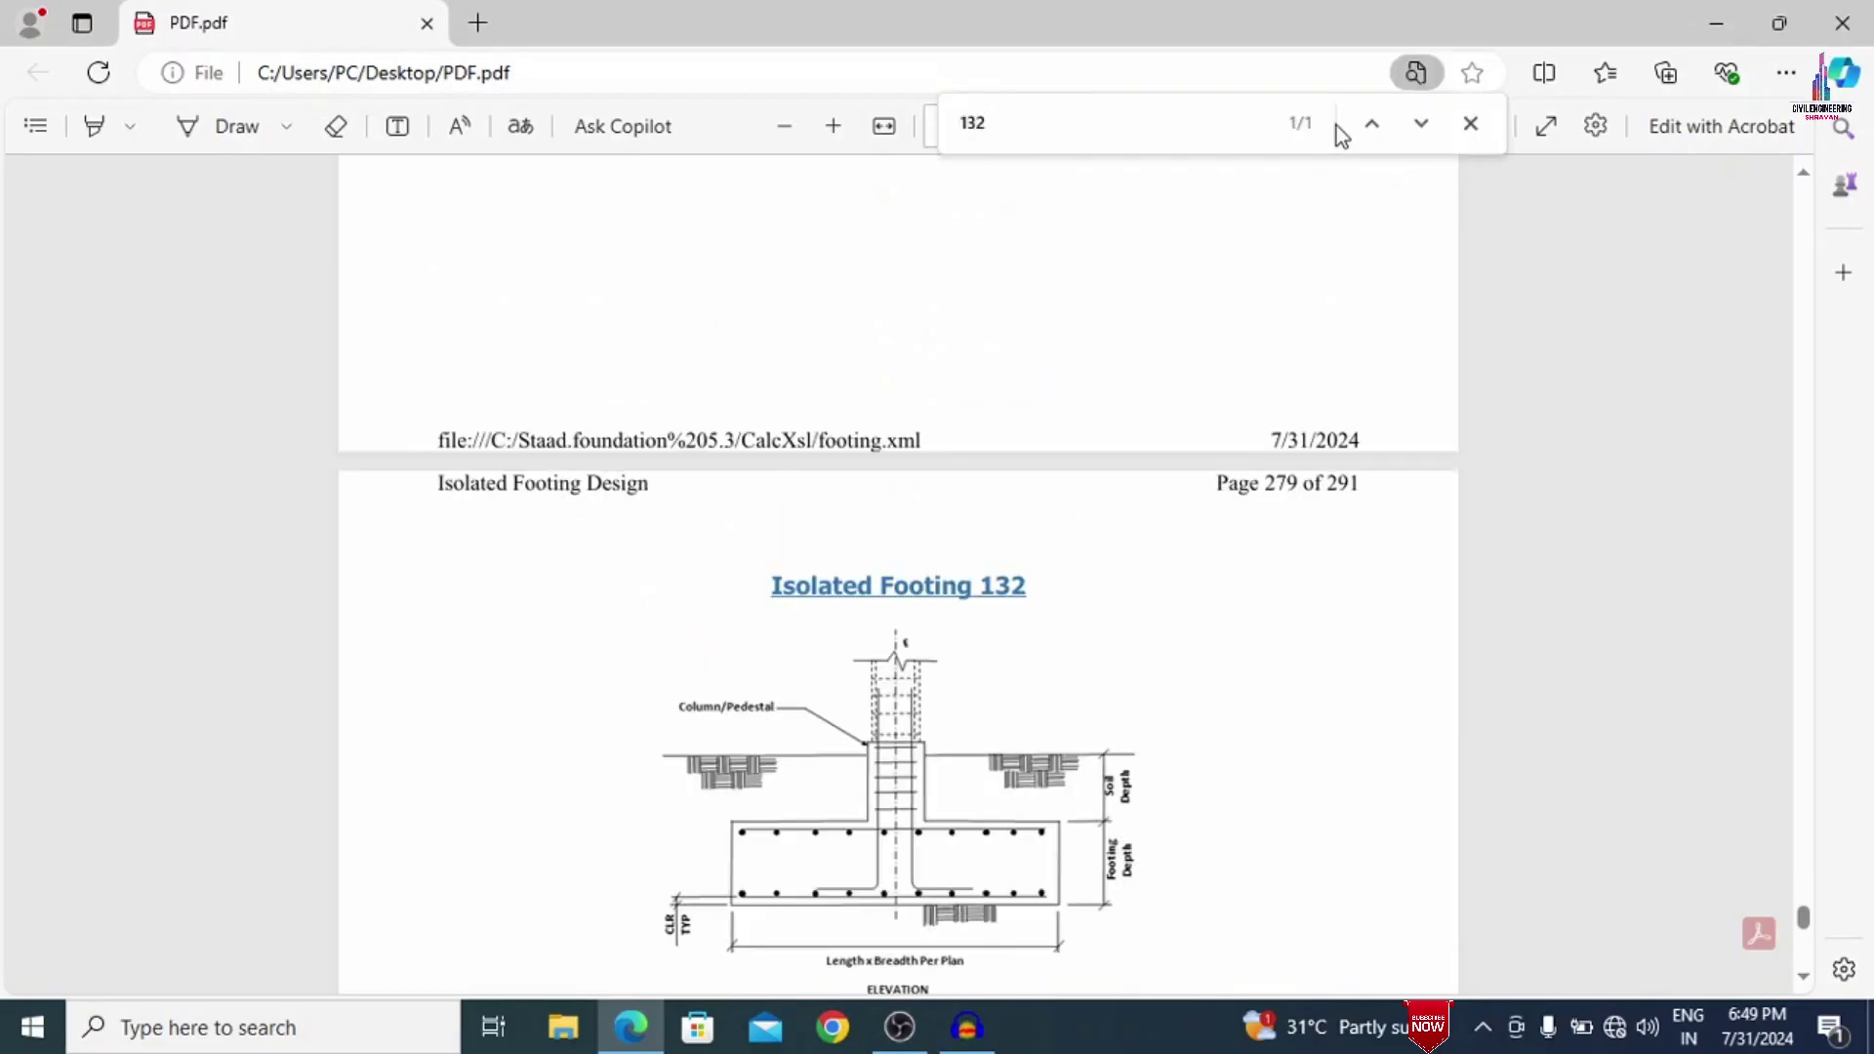
pyautogui.scroll(-3, 806, 512)
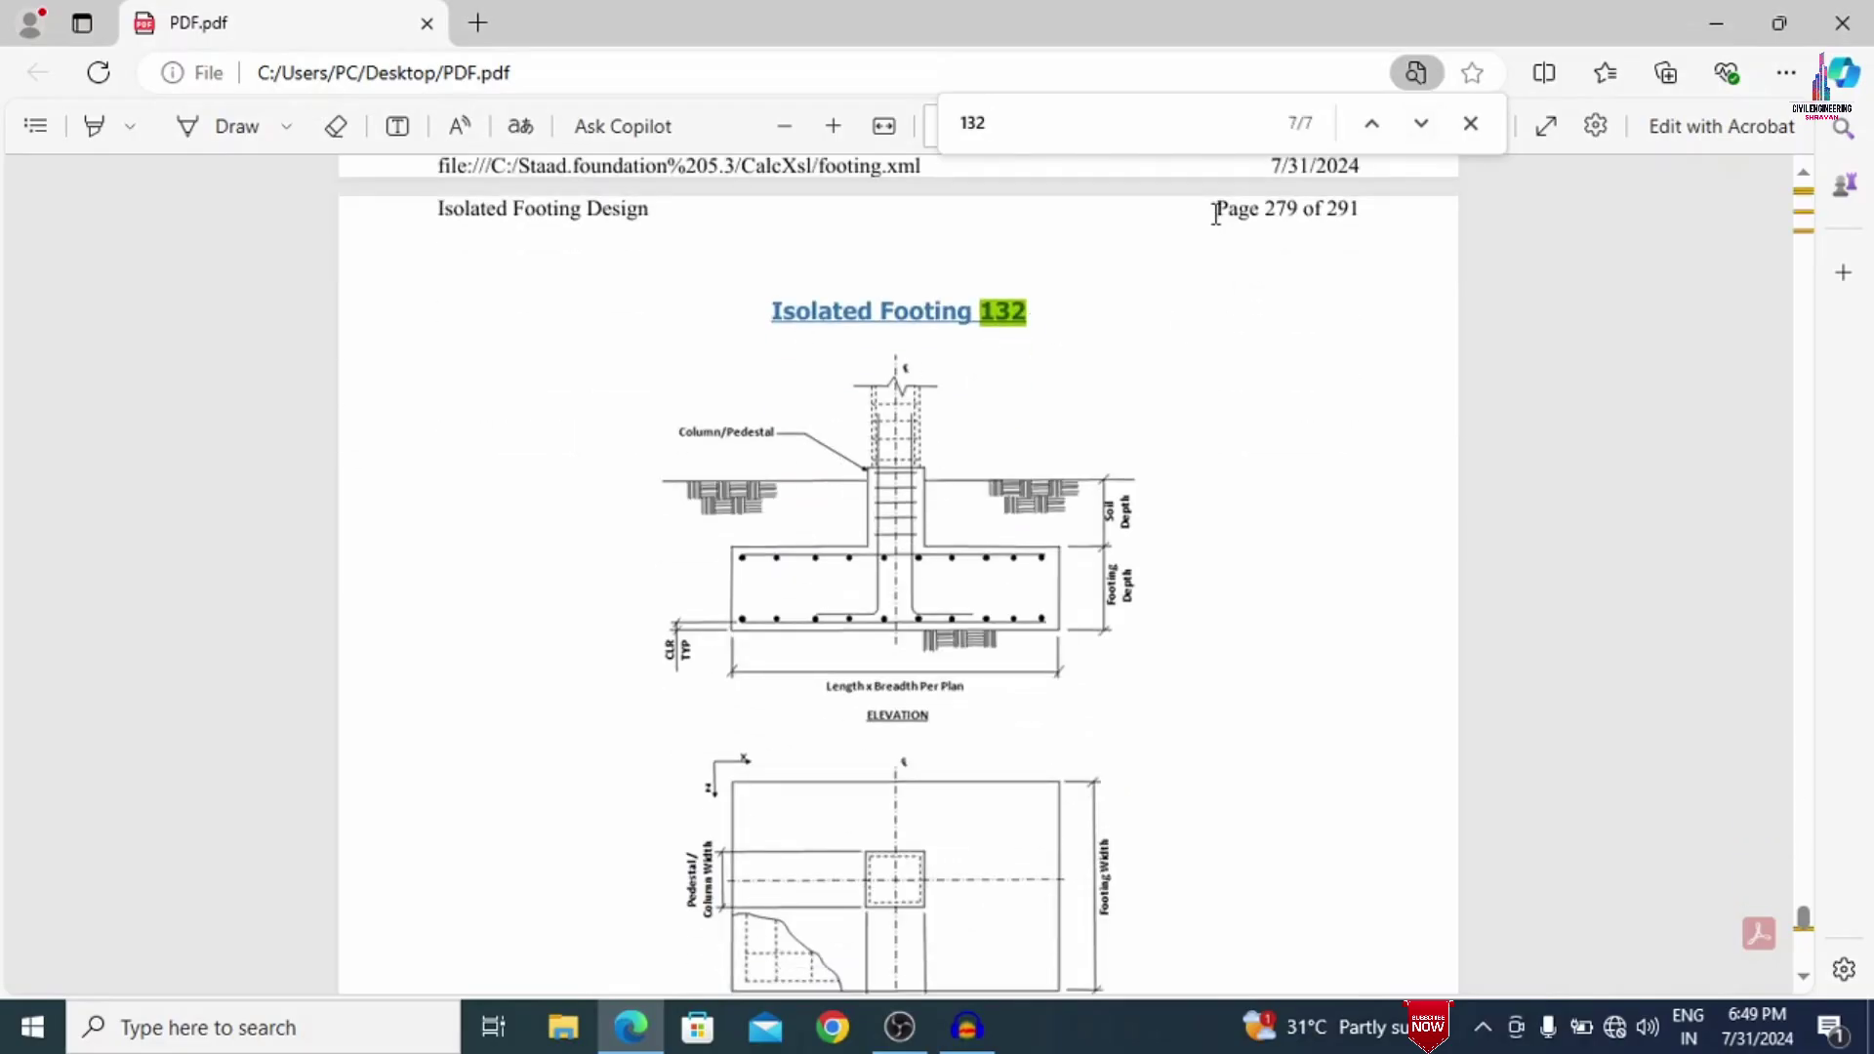
pyautogui.moveTo(1217, 209); pyautogui.dragTo(1351, 218)
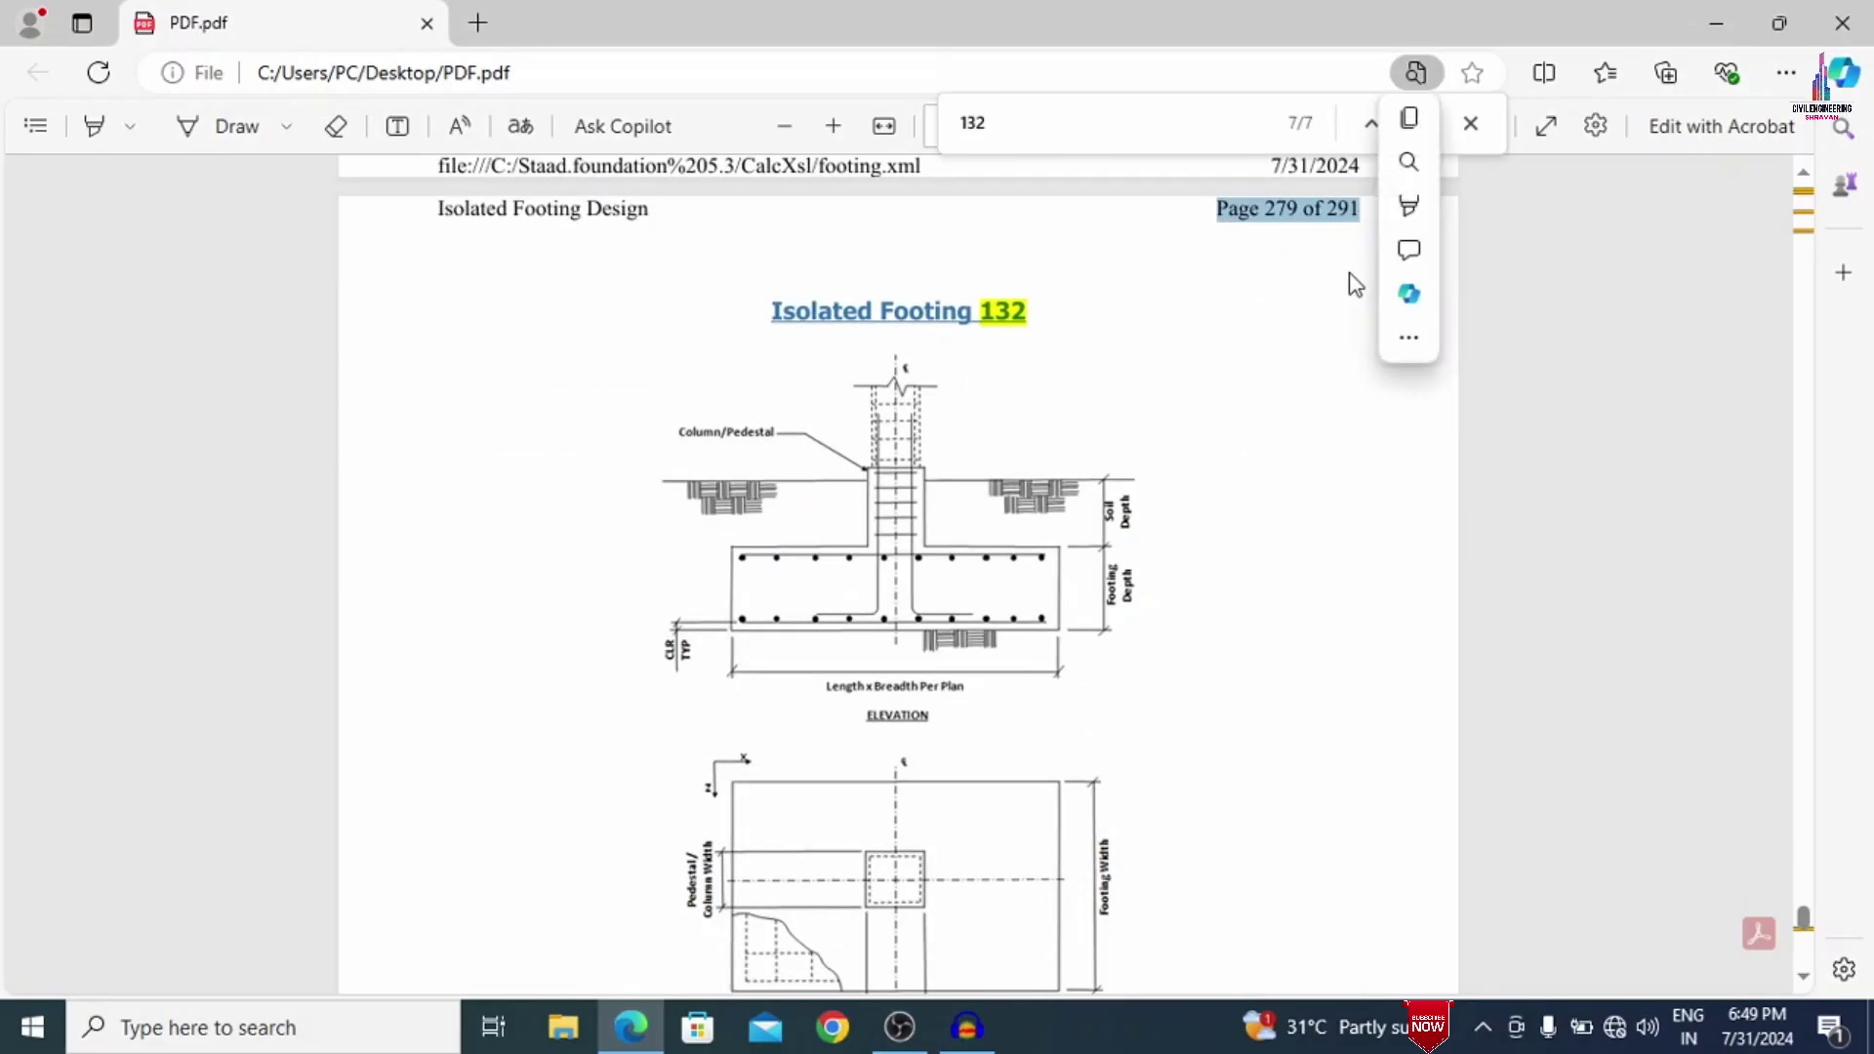
pyautogui.click(1322, 284)
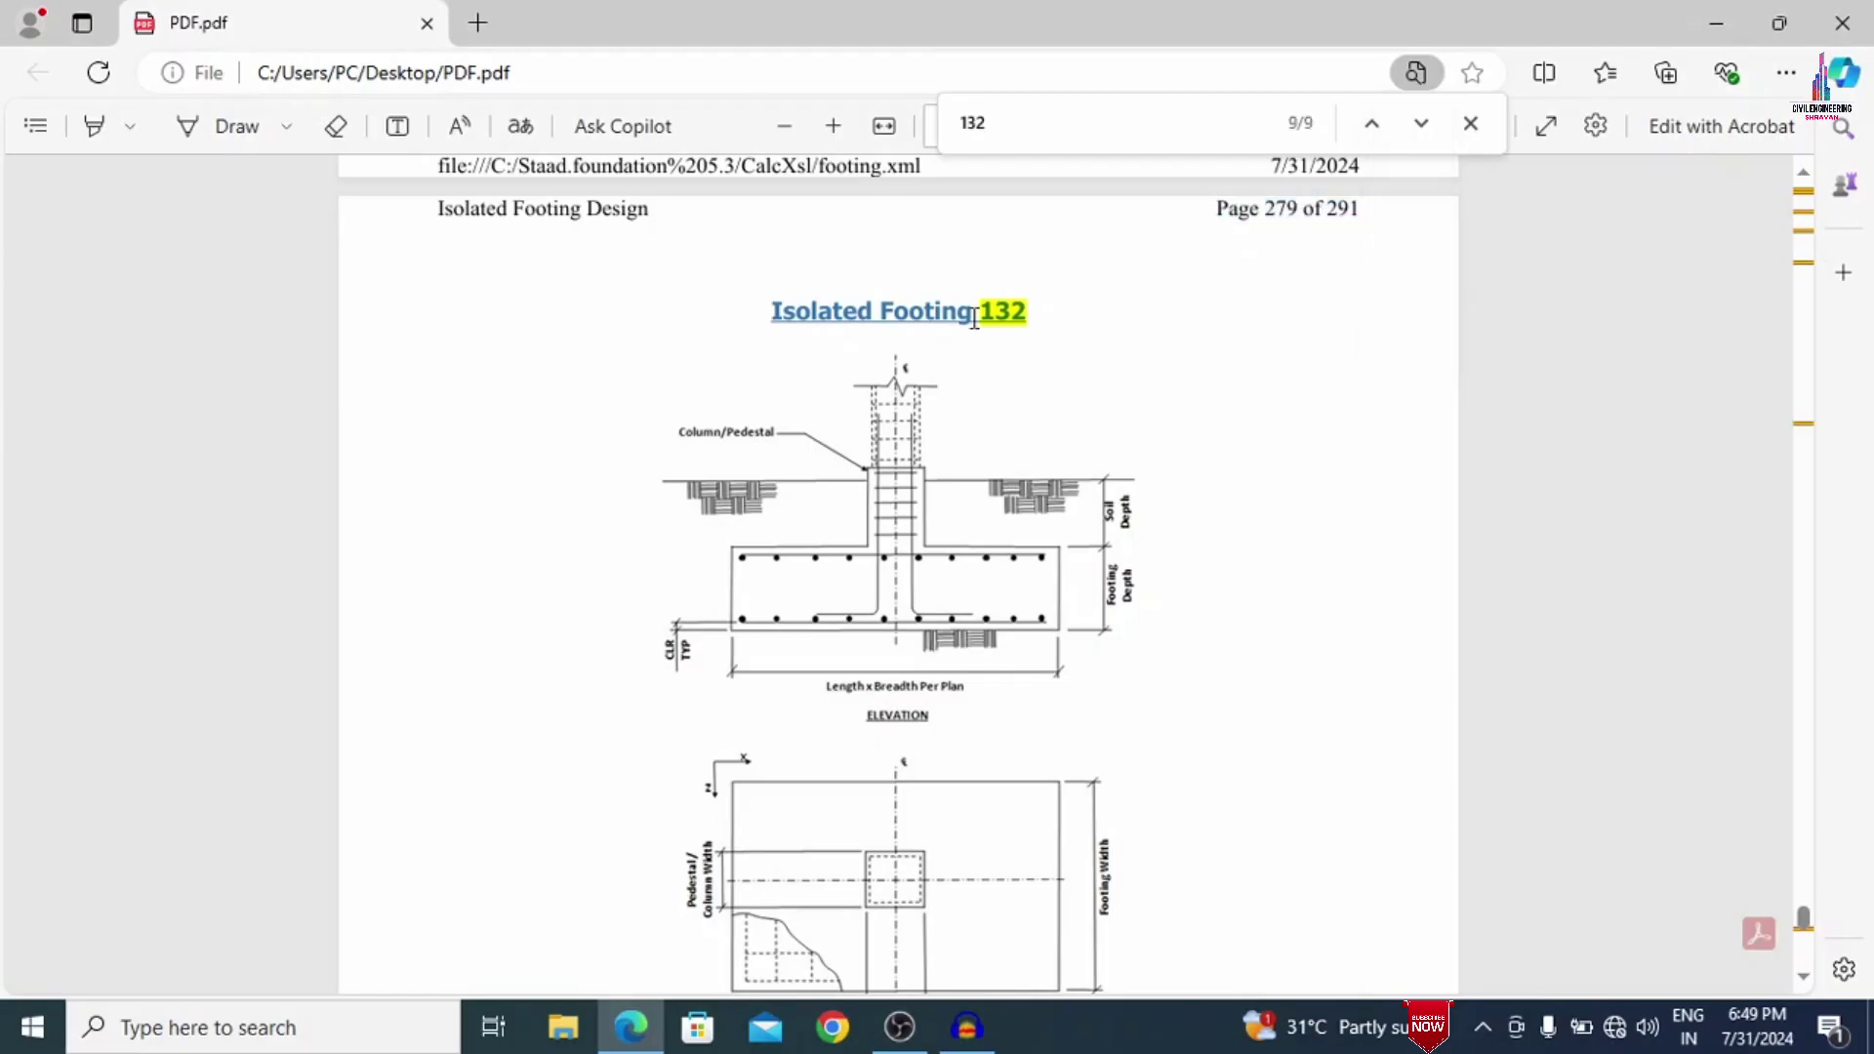
# Examine the footing size, moment, shear and reinforcement calculations for Isolated Footing 132, and dismiss the search.
pyautogui.scroll(-20, 1066, 279)
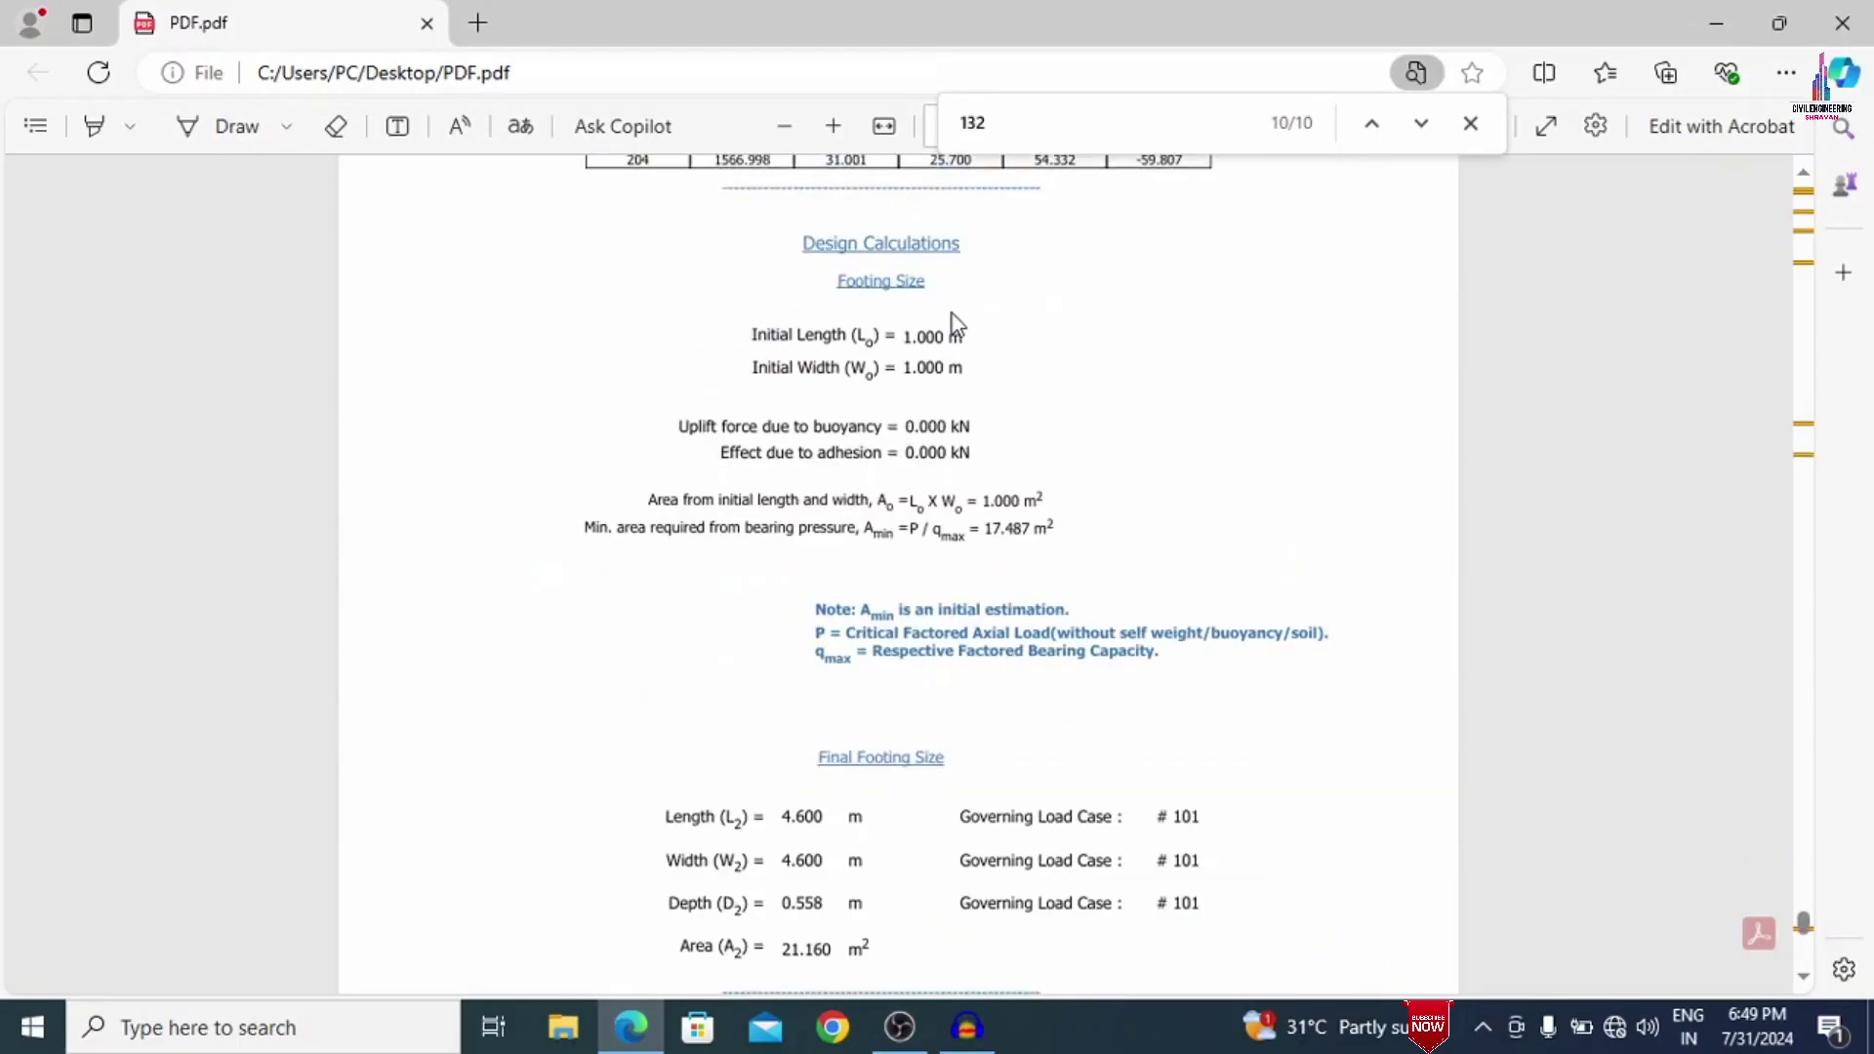
pyautogui.scroll(-20, 965, 293)
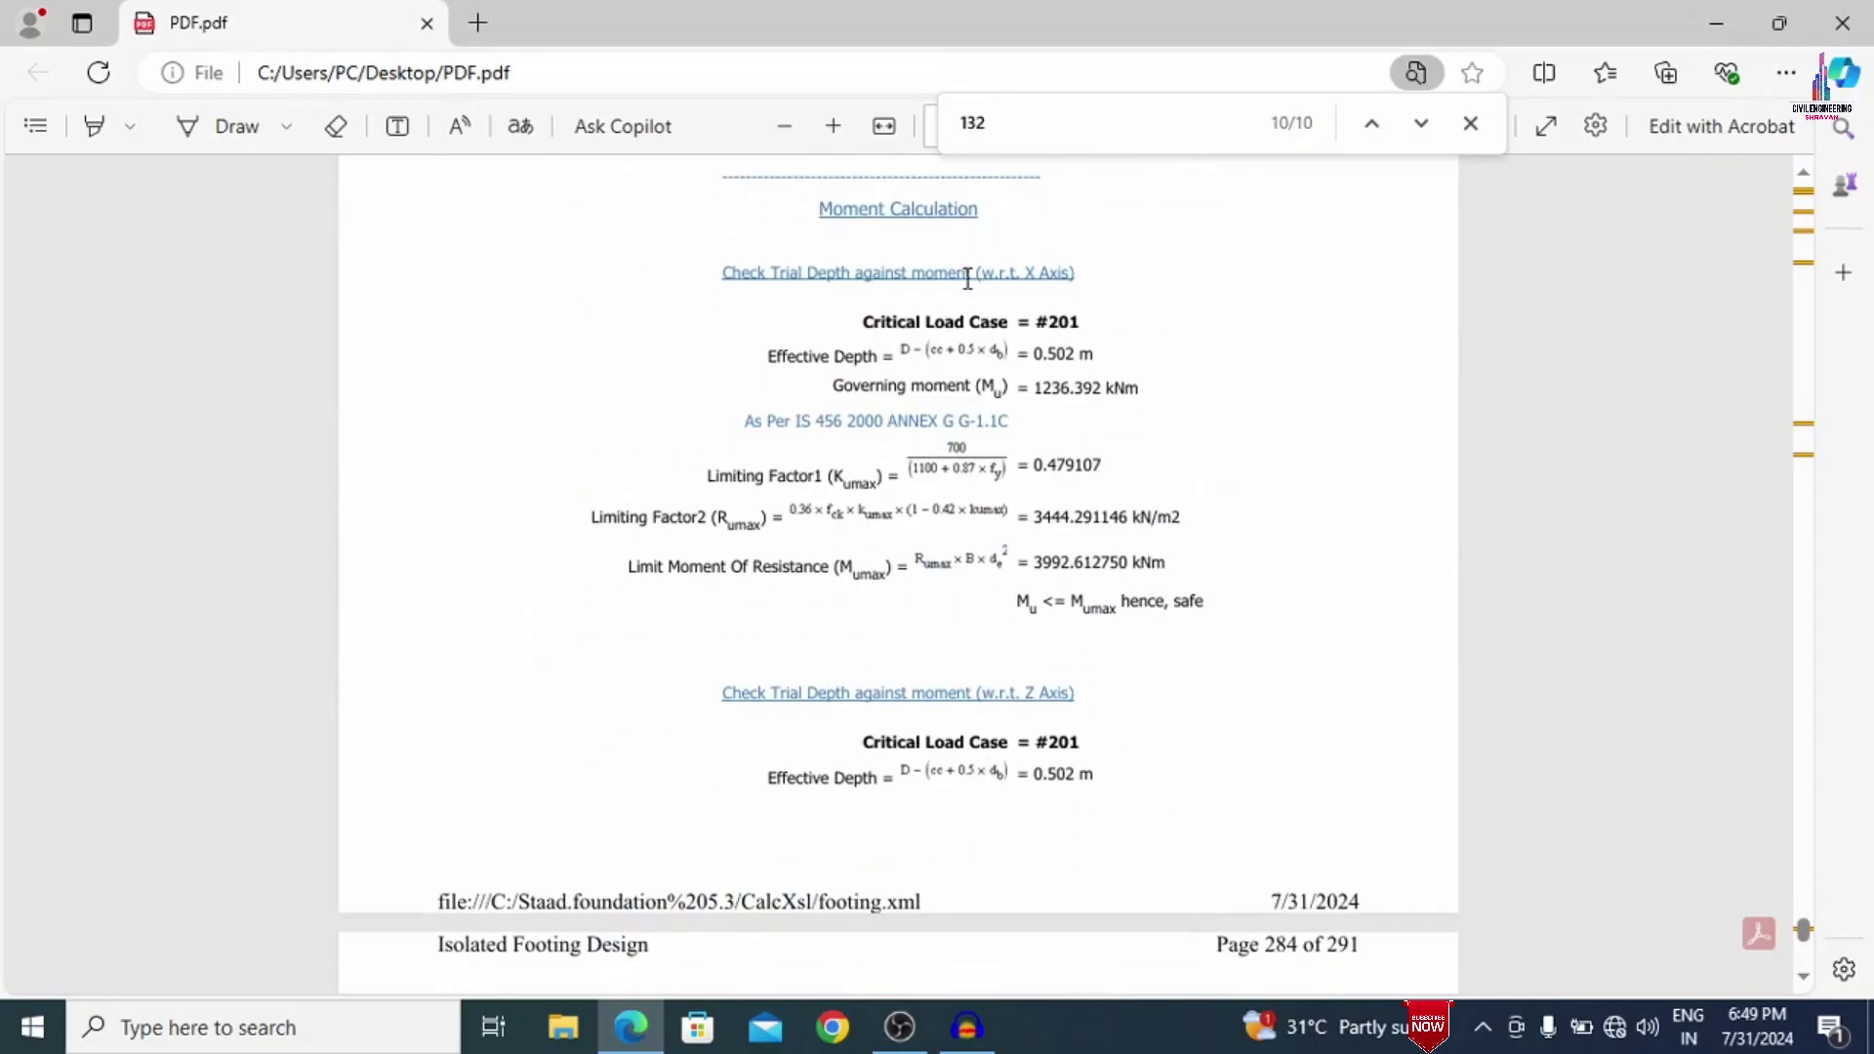
pyautogui.scroll(-20, 969, 283)
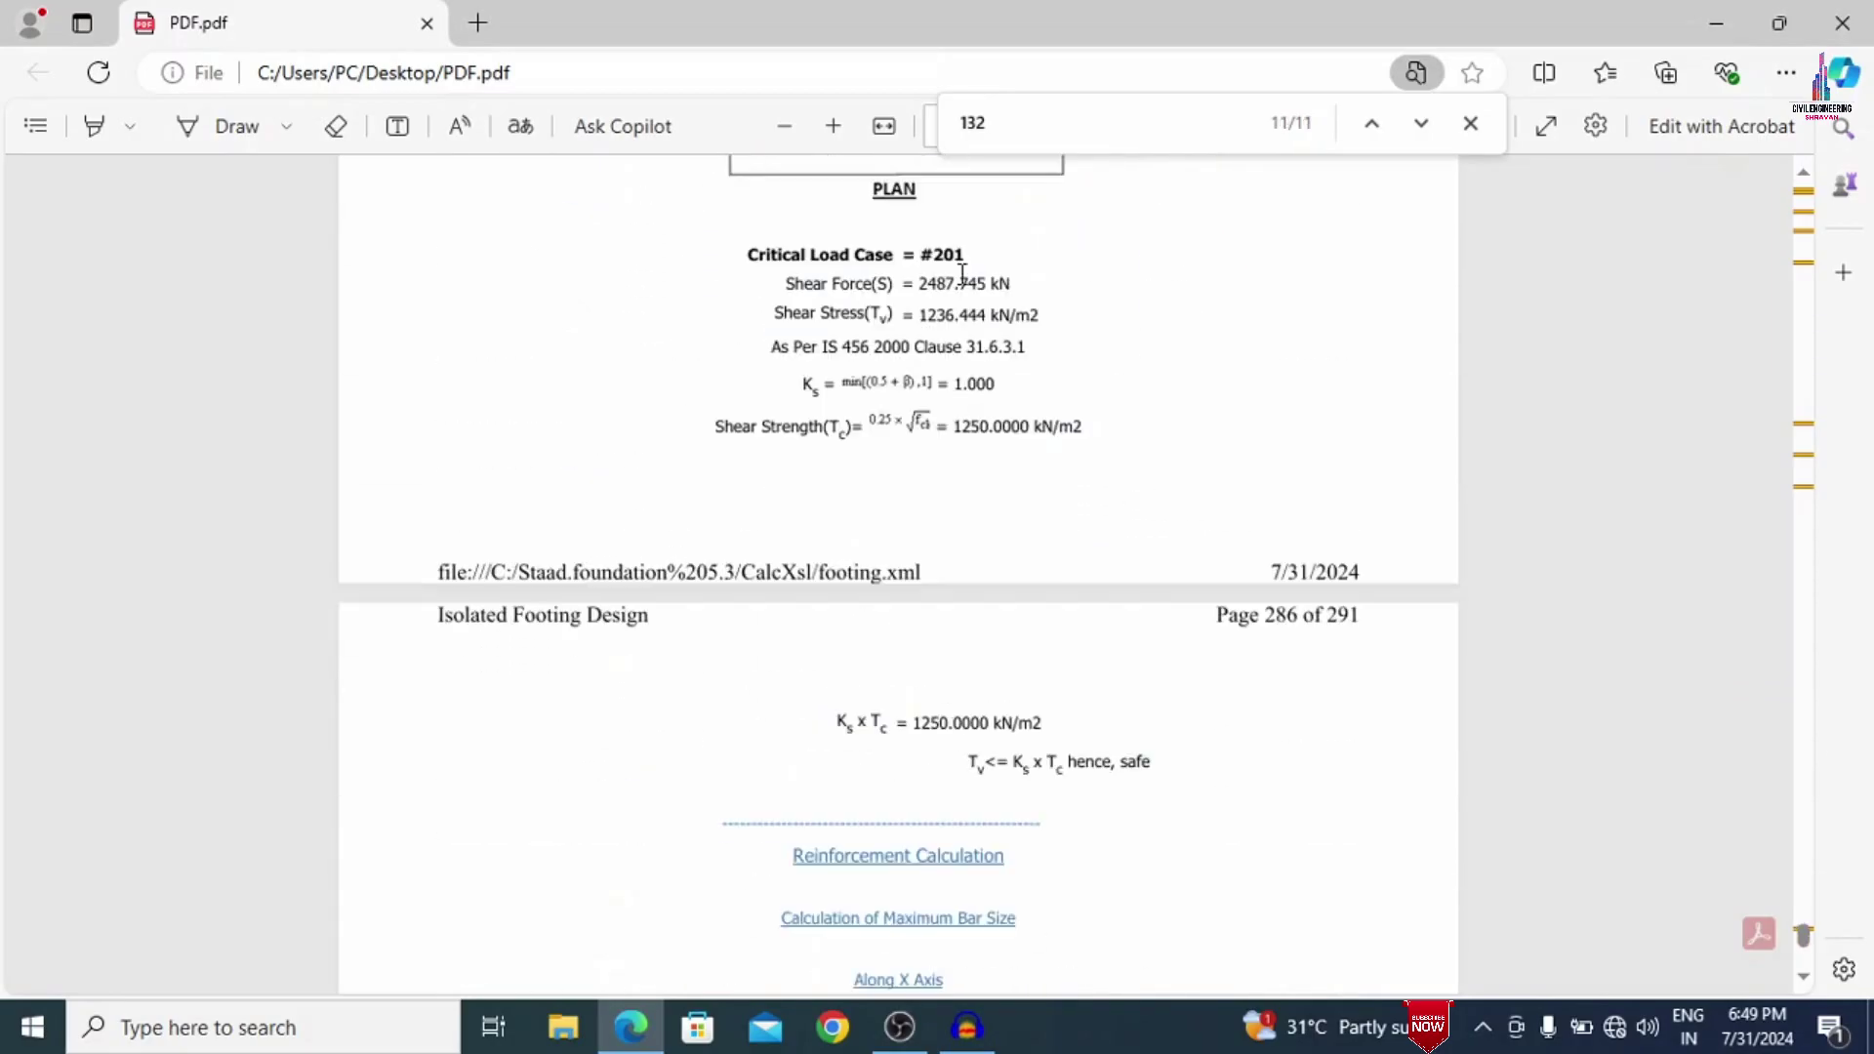
pyautogui.scroll(-8, 952, 371)
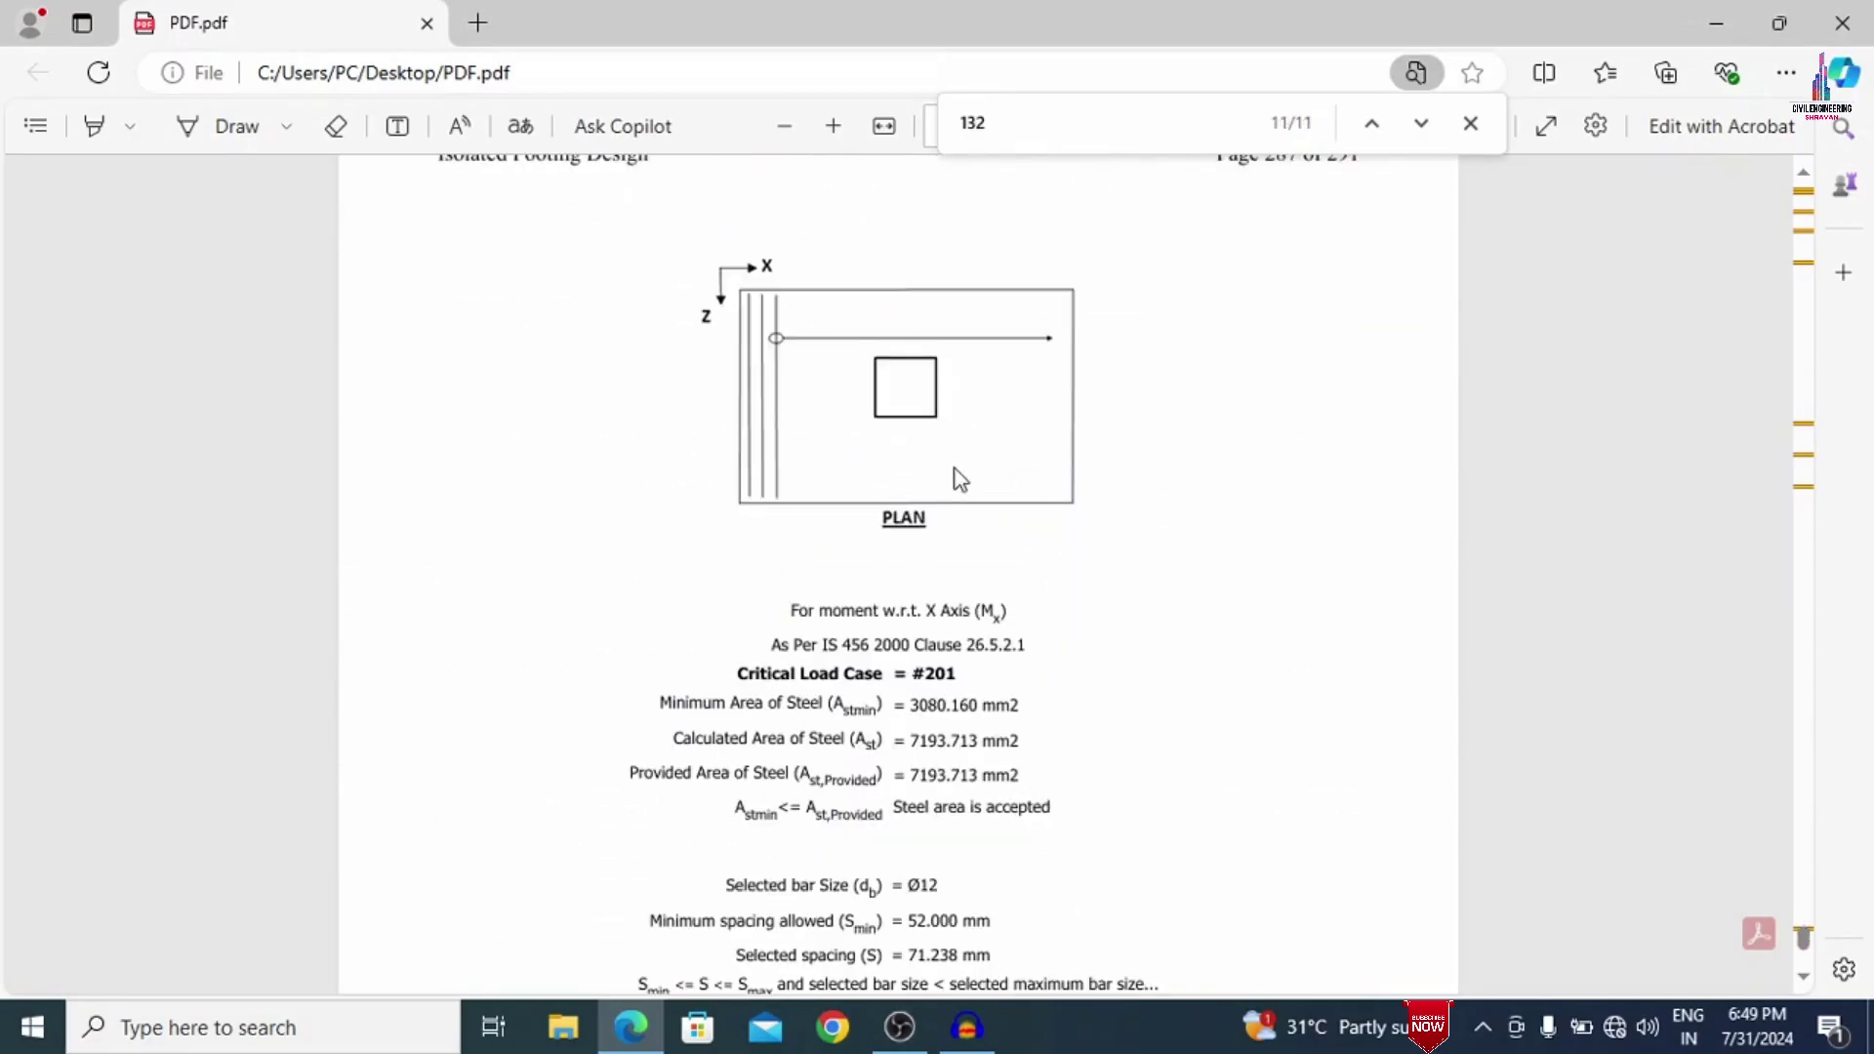
pyautogui.scroll(-20, 961, 478)
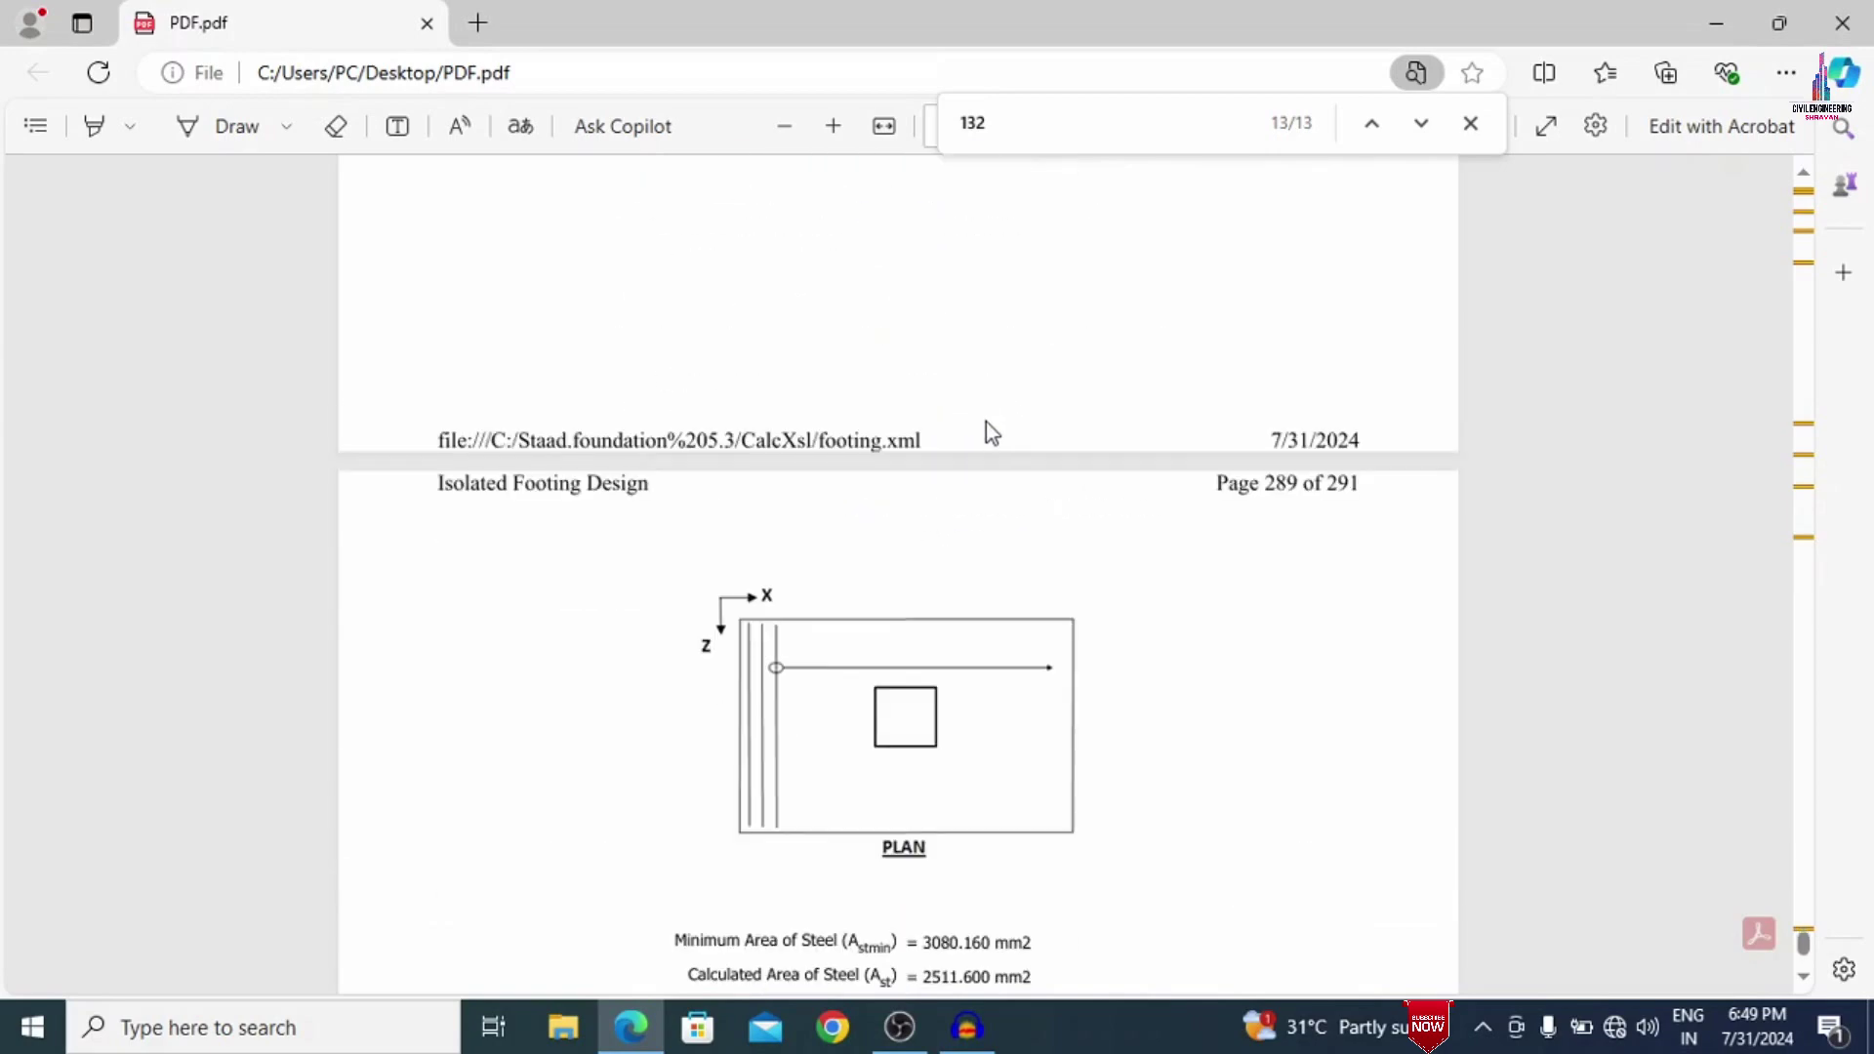
pyautogui.scroll(-10, 991, 410)
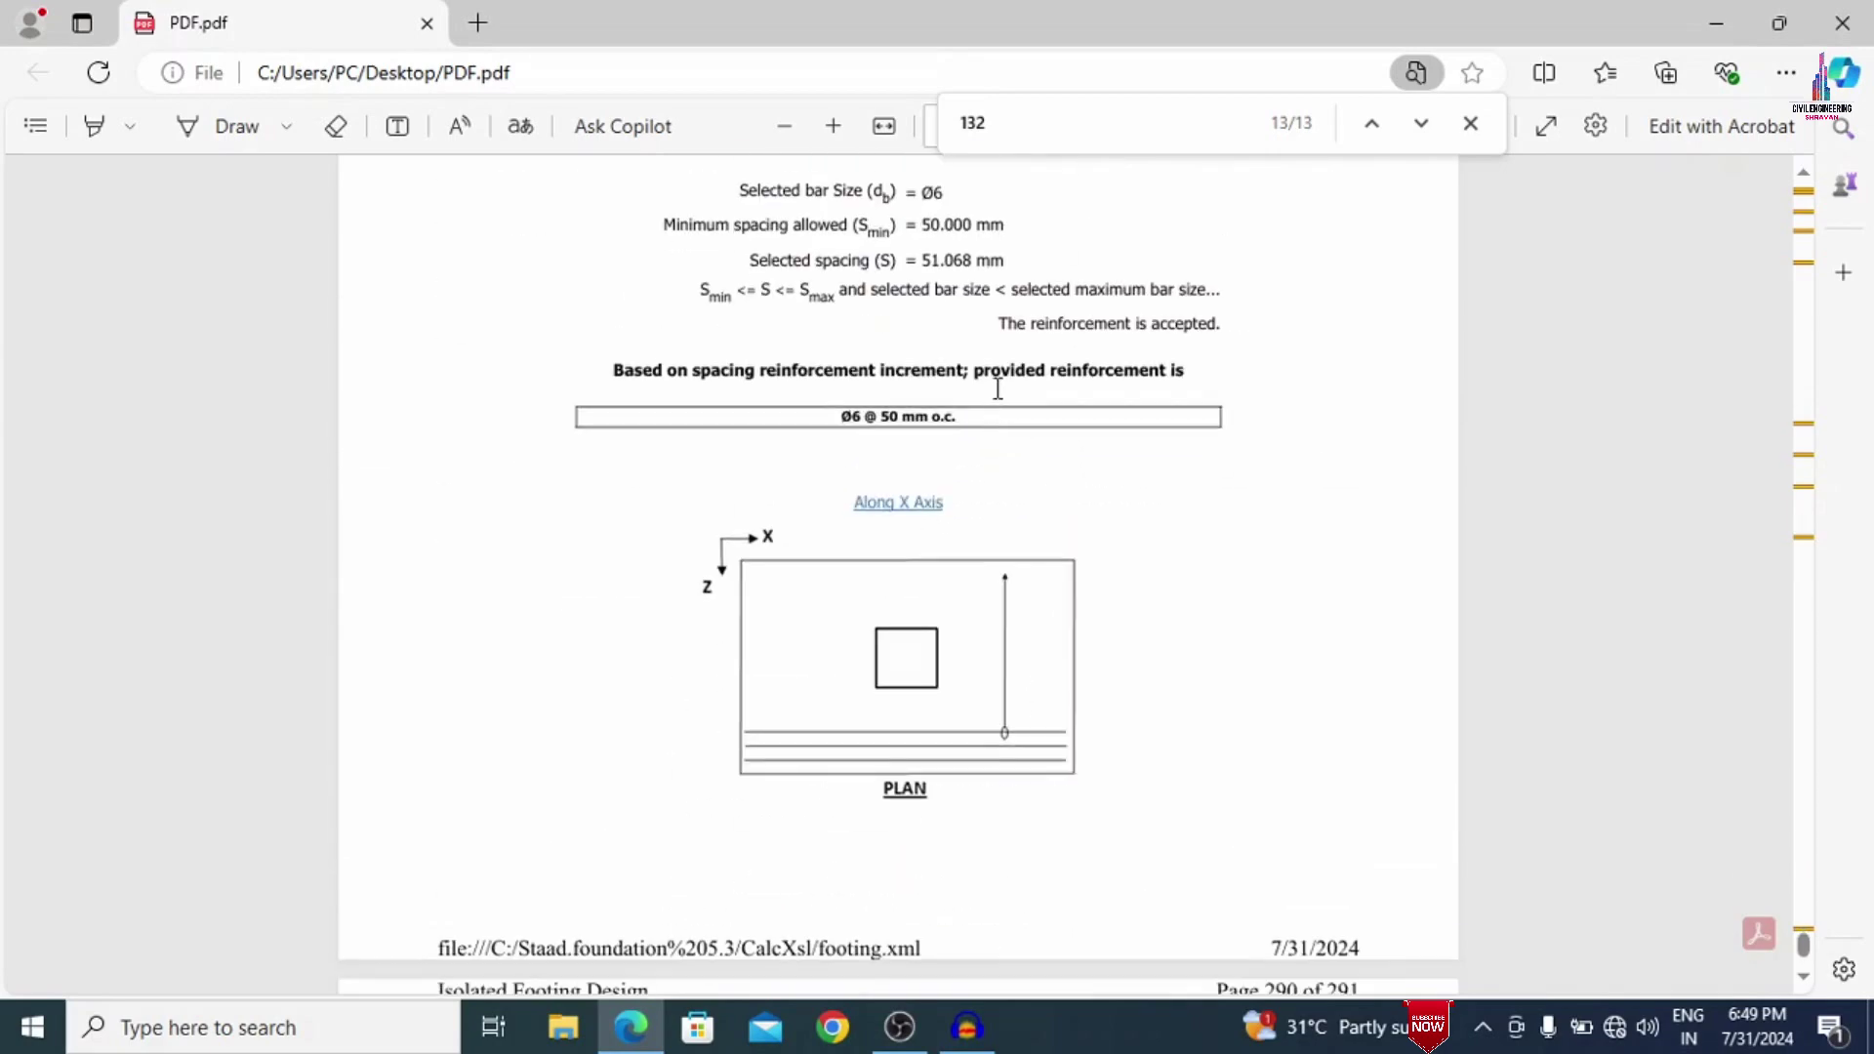
pyautogui.click(1469, 125)
pyautogui.scroll(7, 1313, 370)
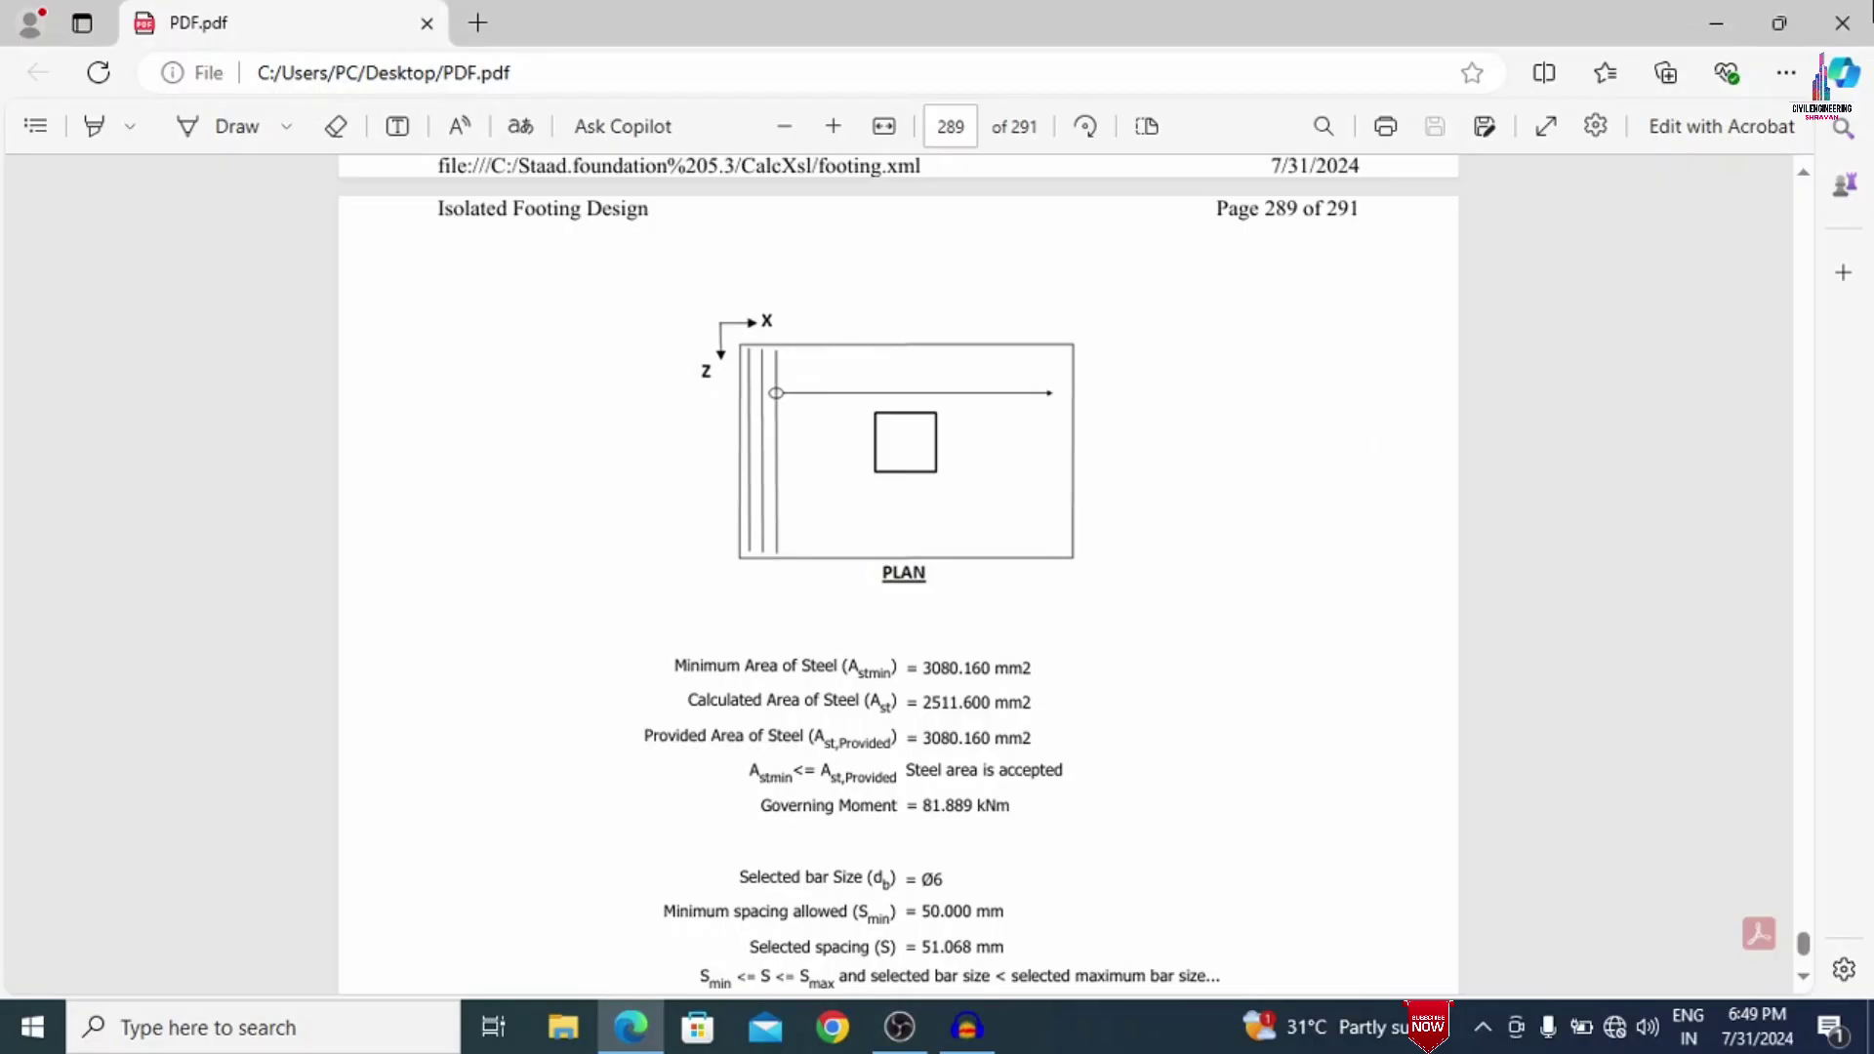
# Close the report and open the STAAD Space Frame file from the Footing design folder in STAAD.Pro.
pyautogui.click(1842, 22)
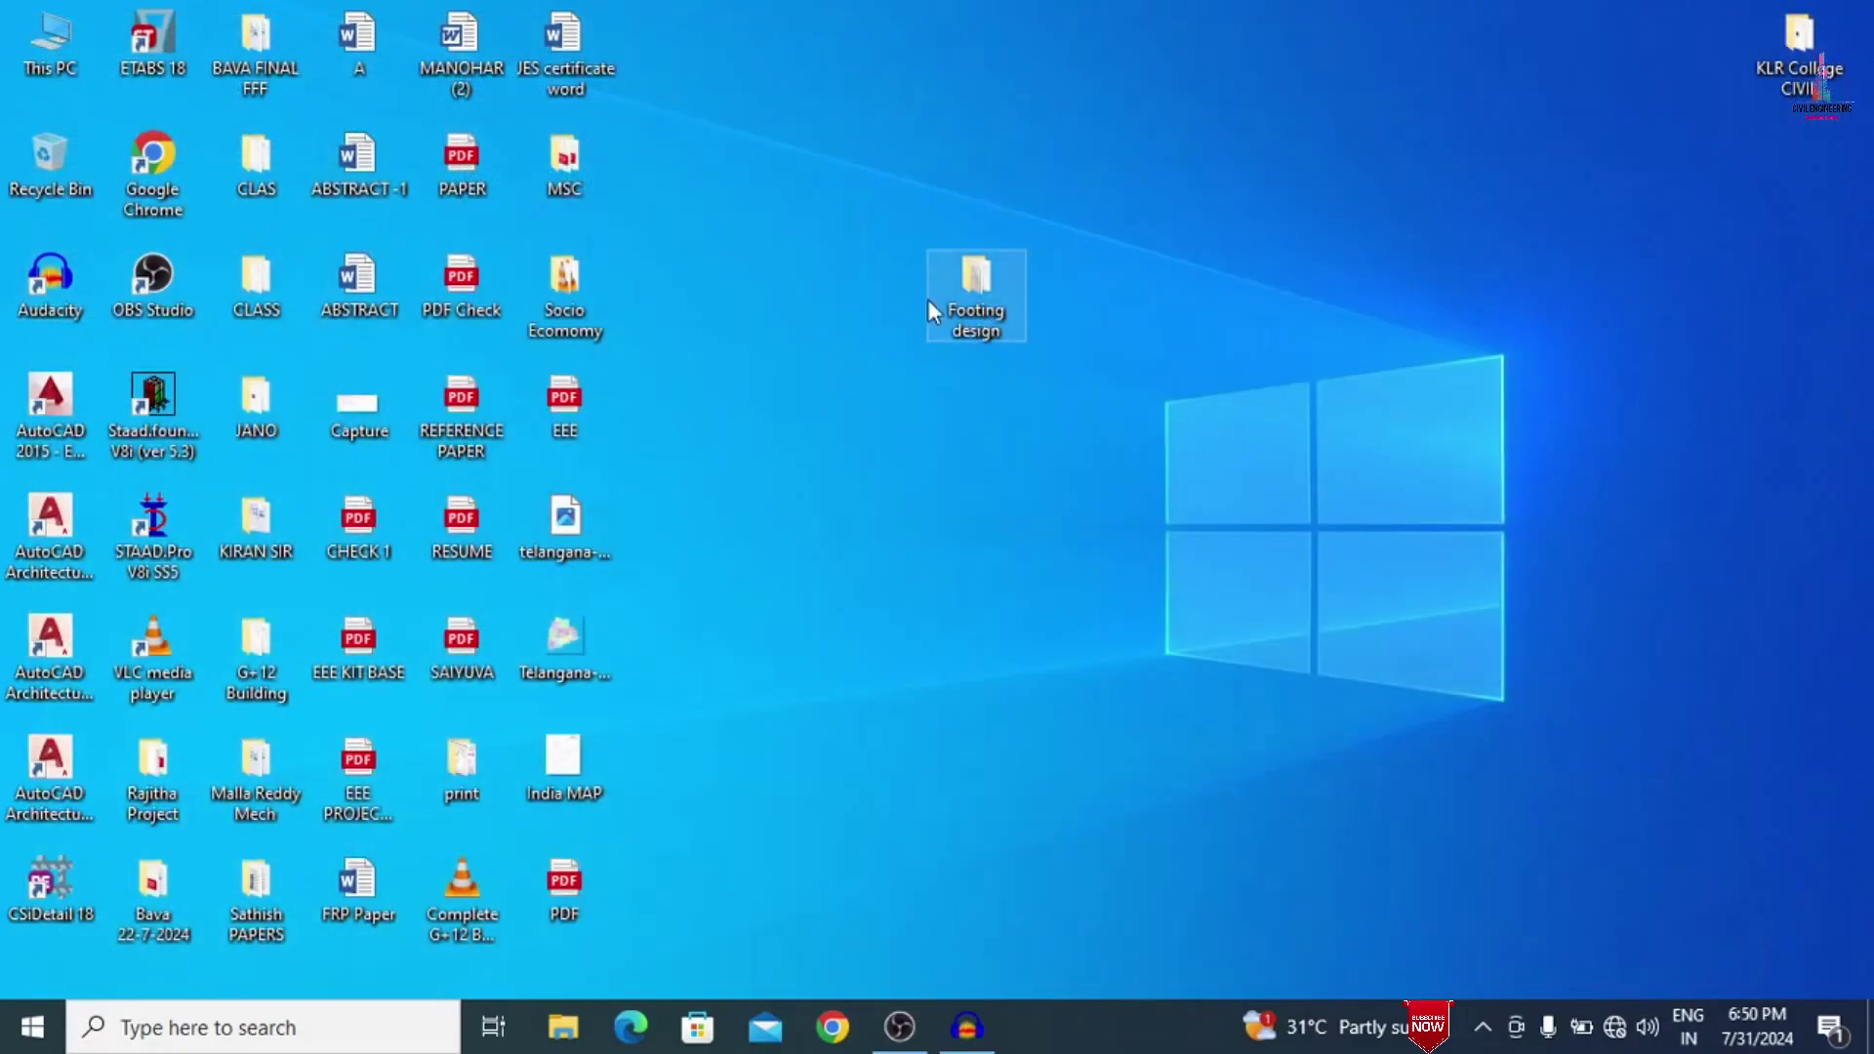
pyautogui.press('Return')
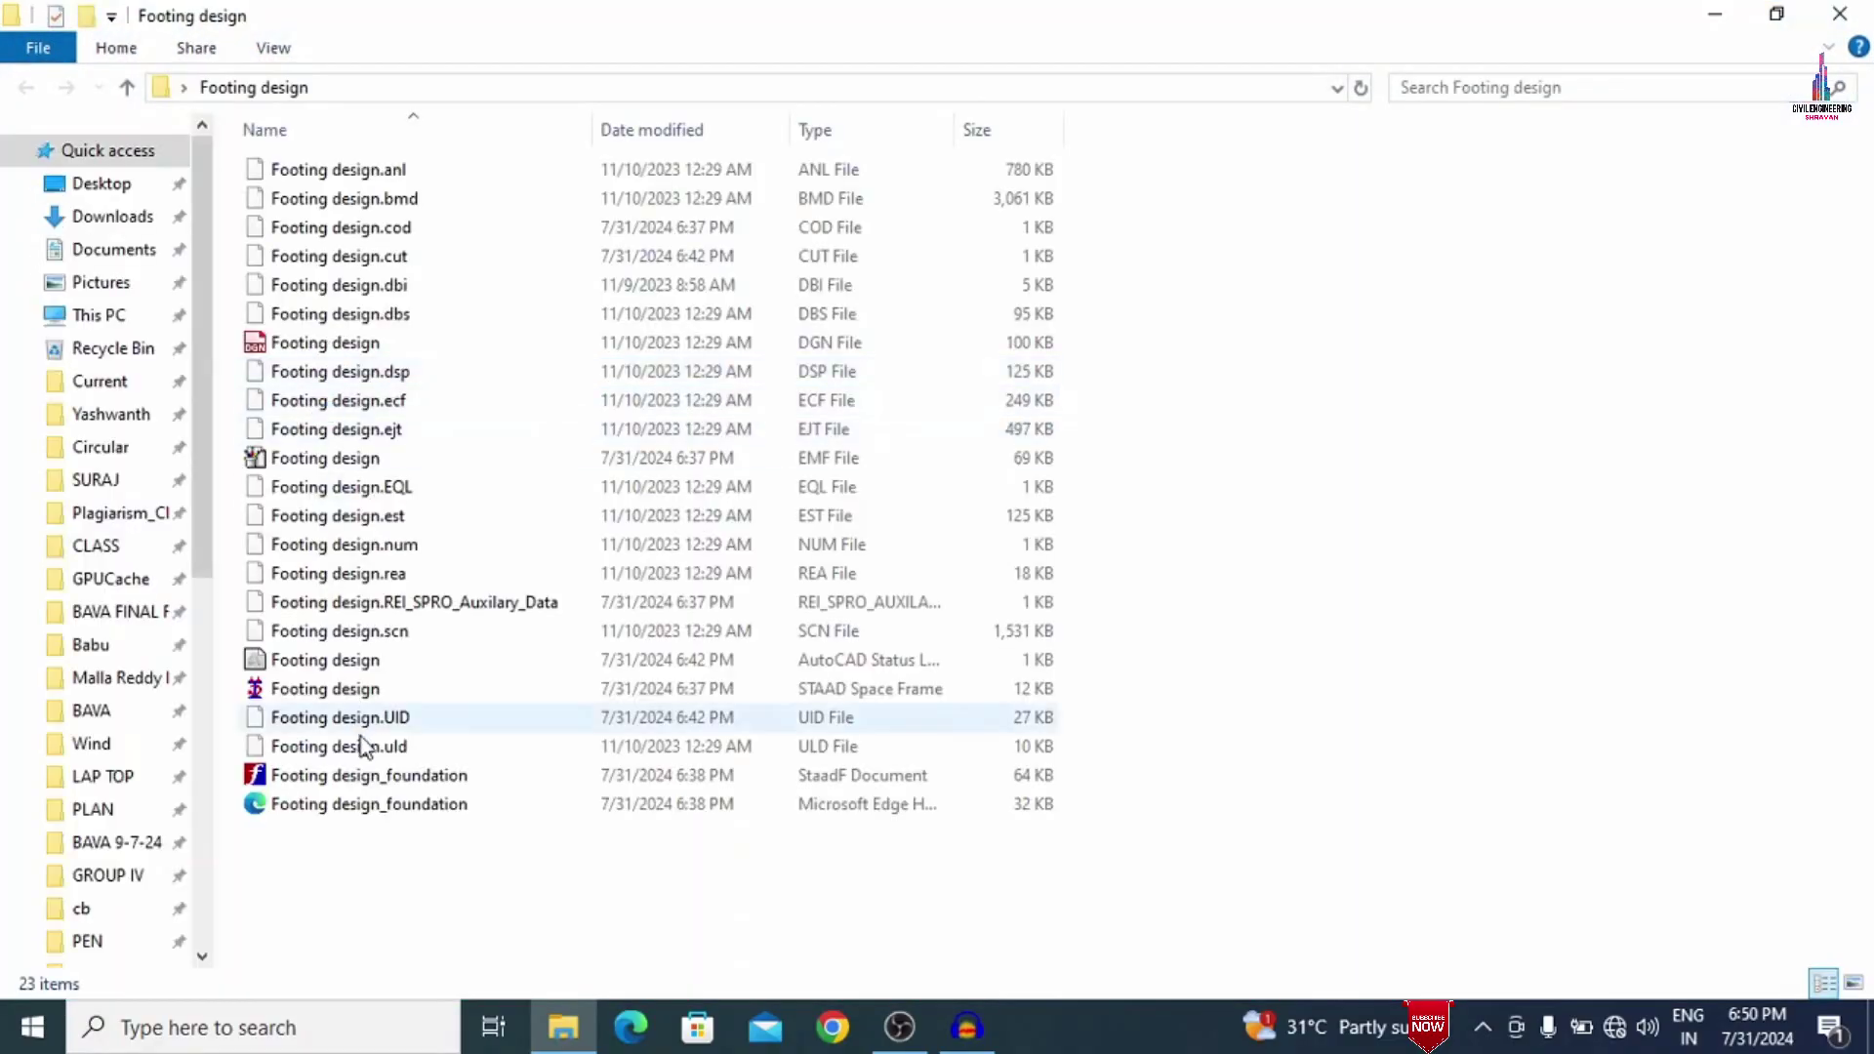
pyautogui.doubleClick(330, 689)
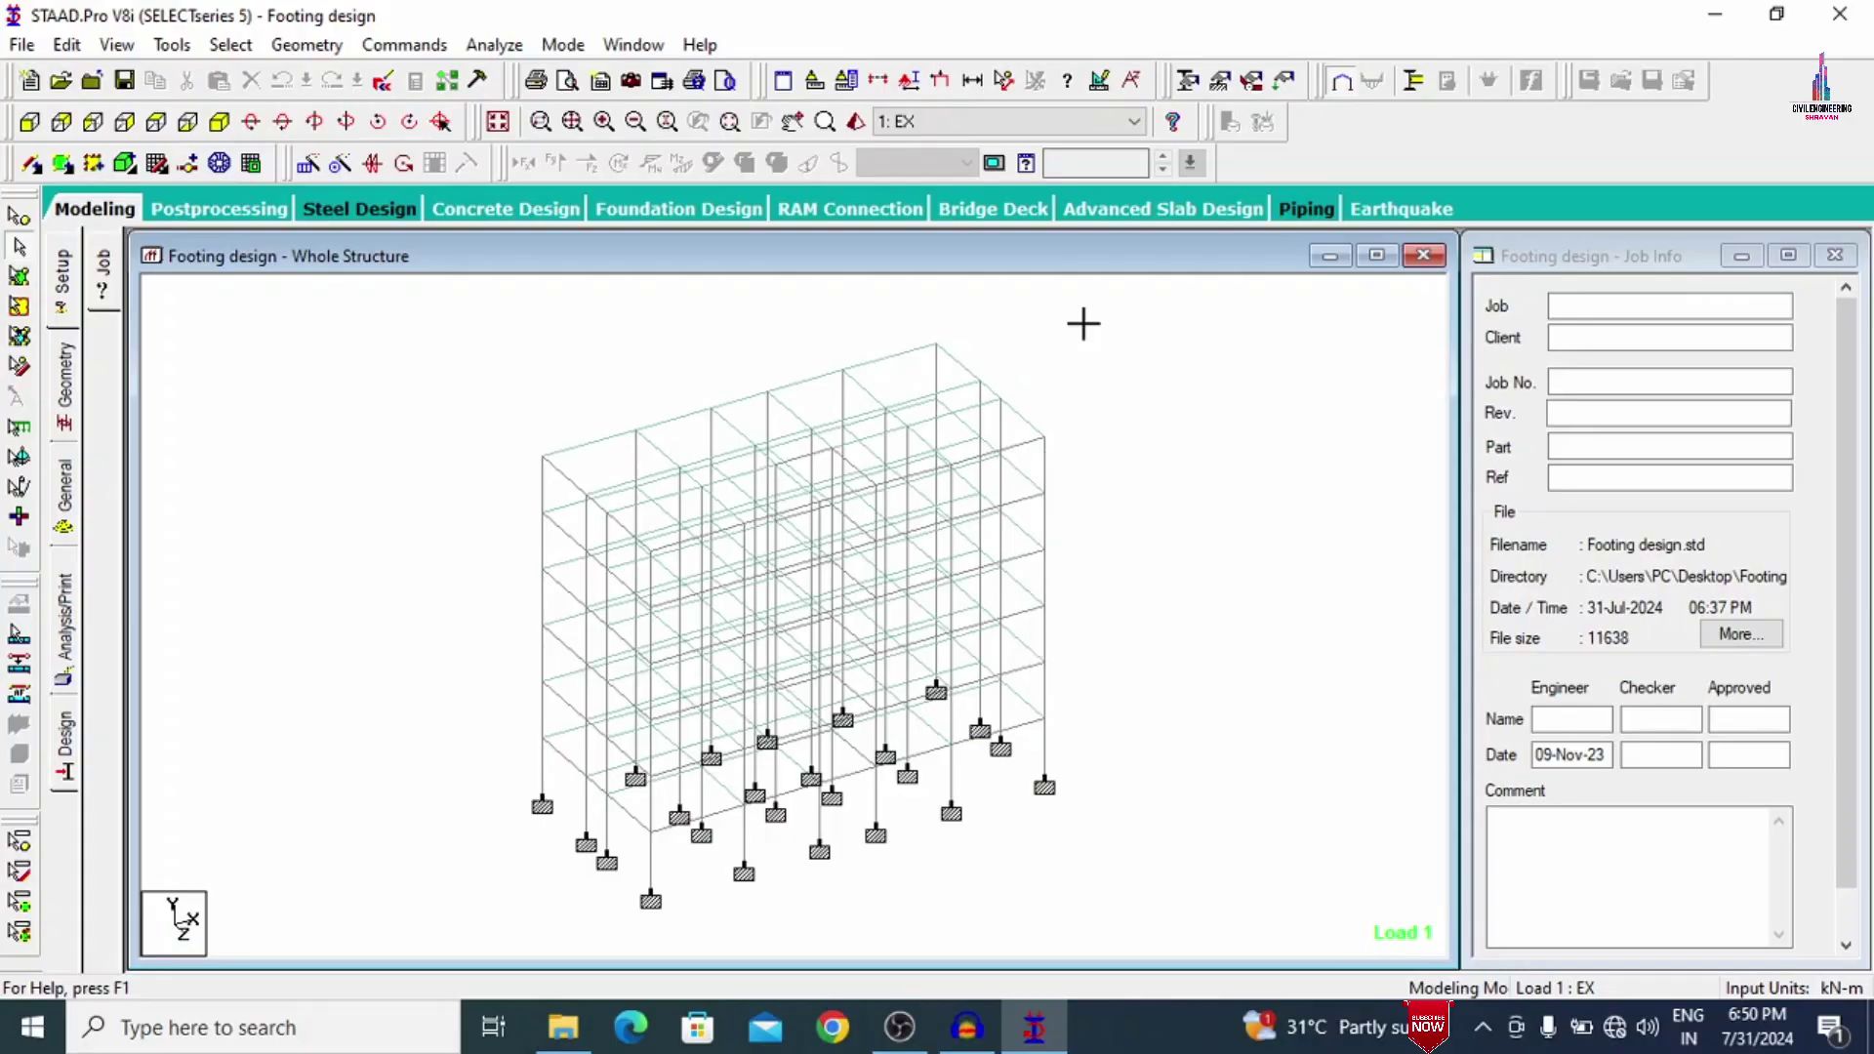
# Review the model's section properties: the plate thickness definition and the members assigned to Rect 0.50x0.23 and Rect 0.50x0.50.
pyautogui.click(60, 503)
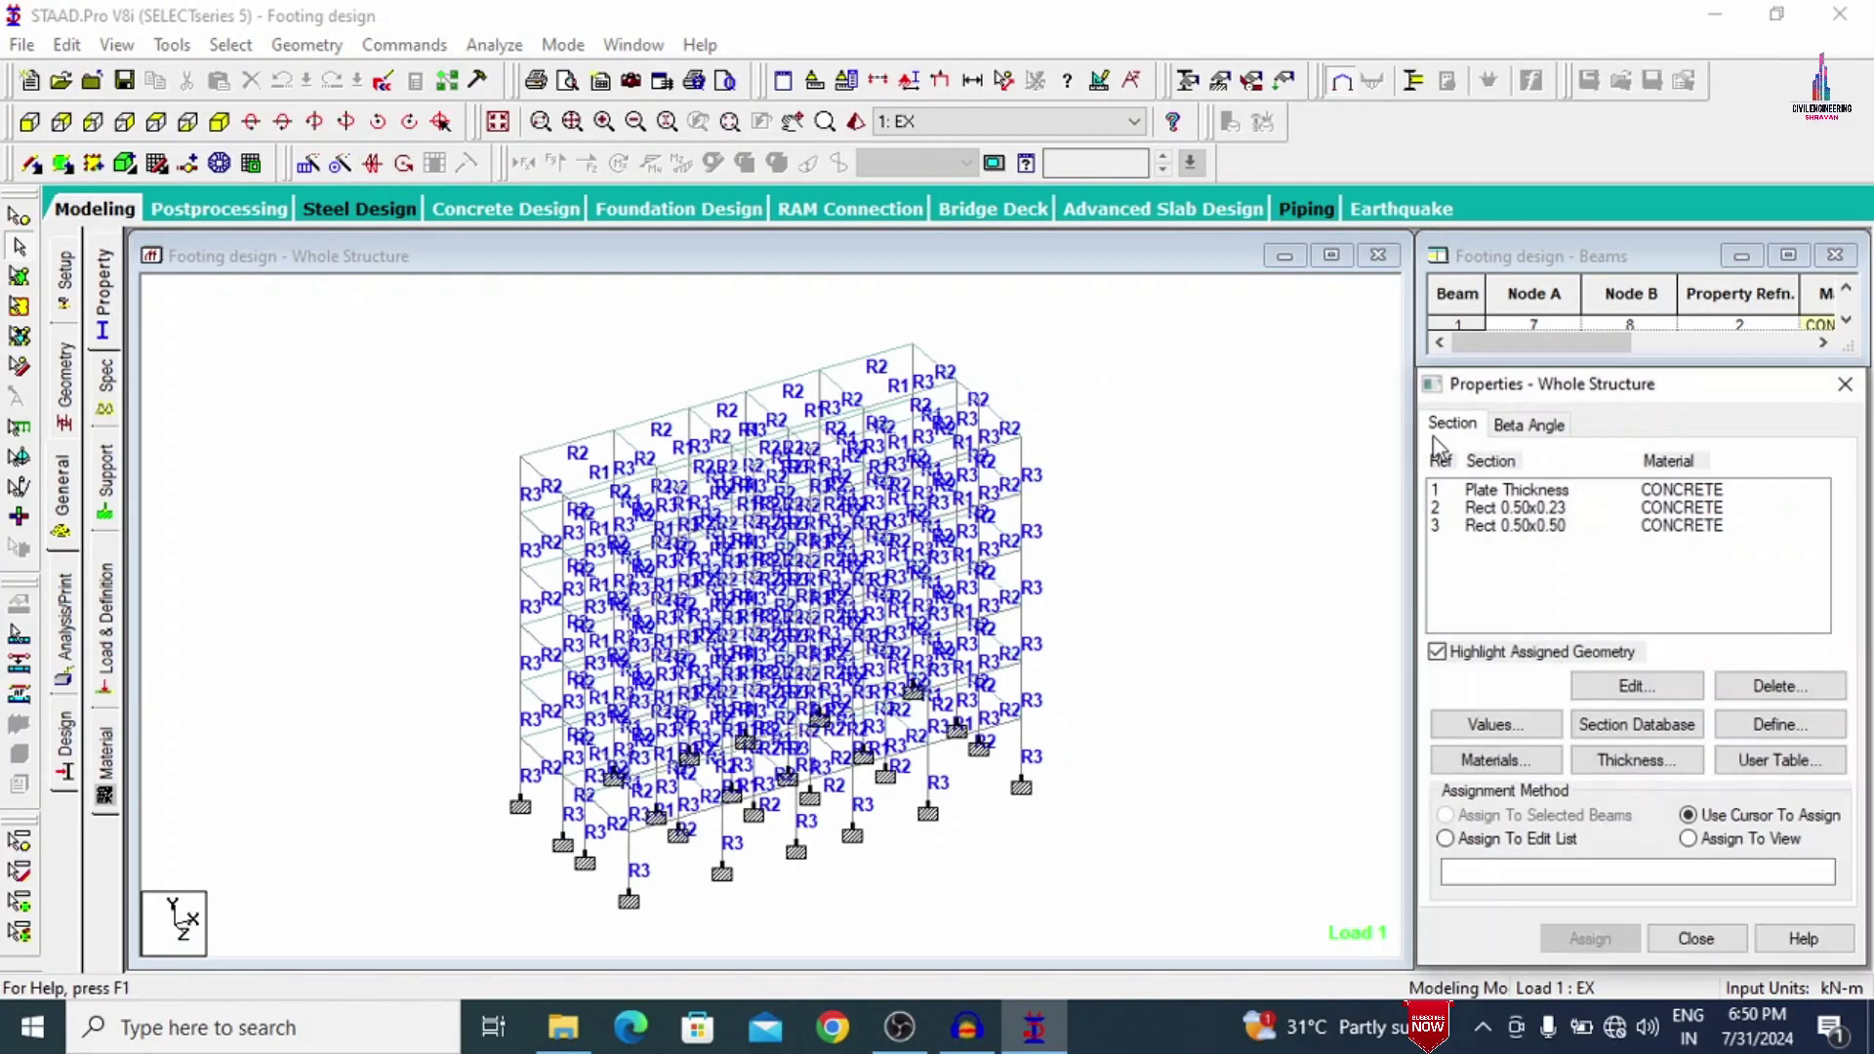
pyautogui.click(1516, 489)
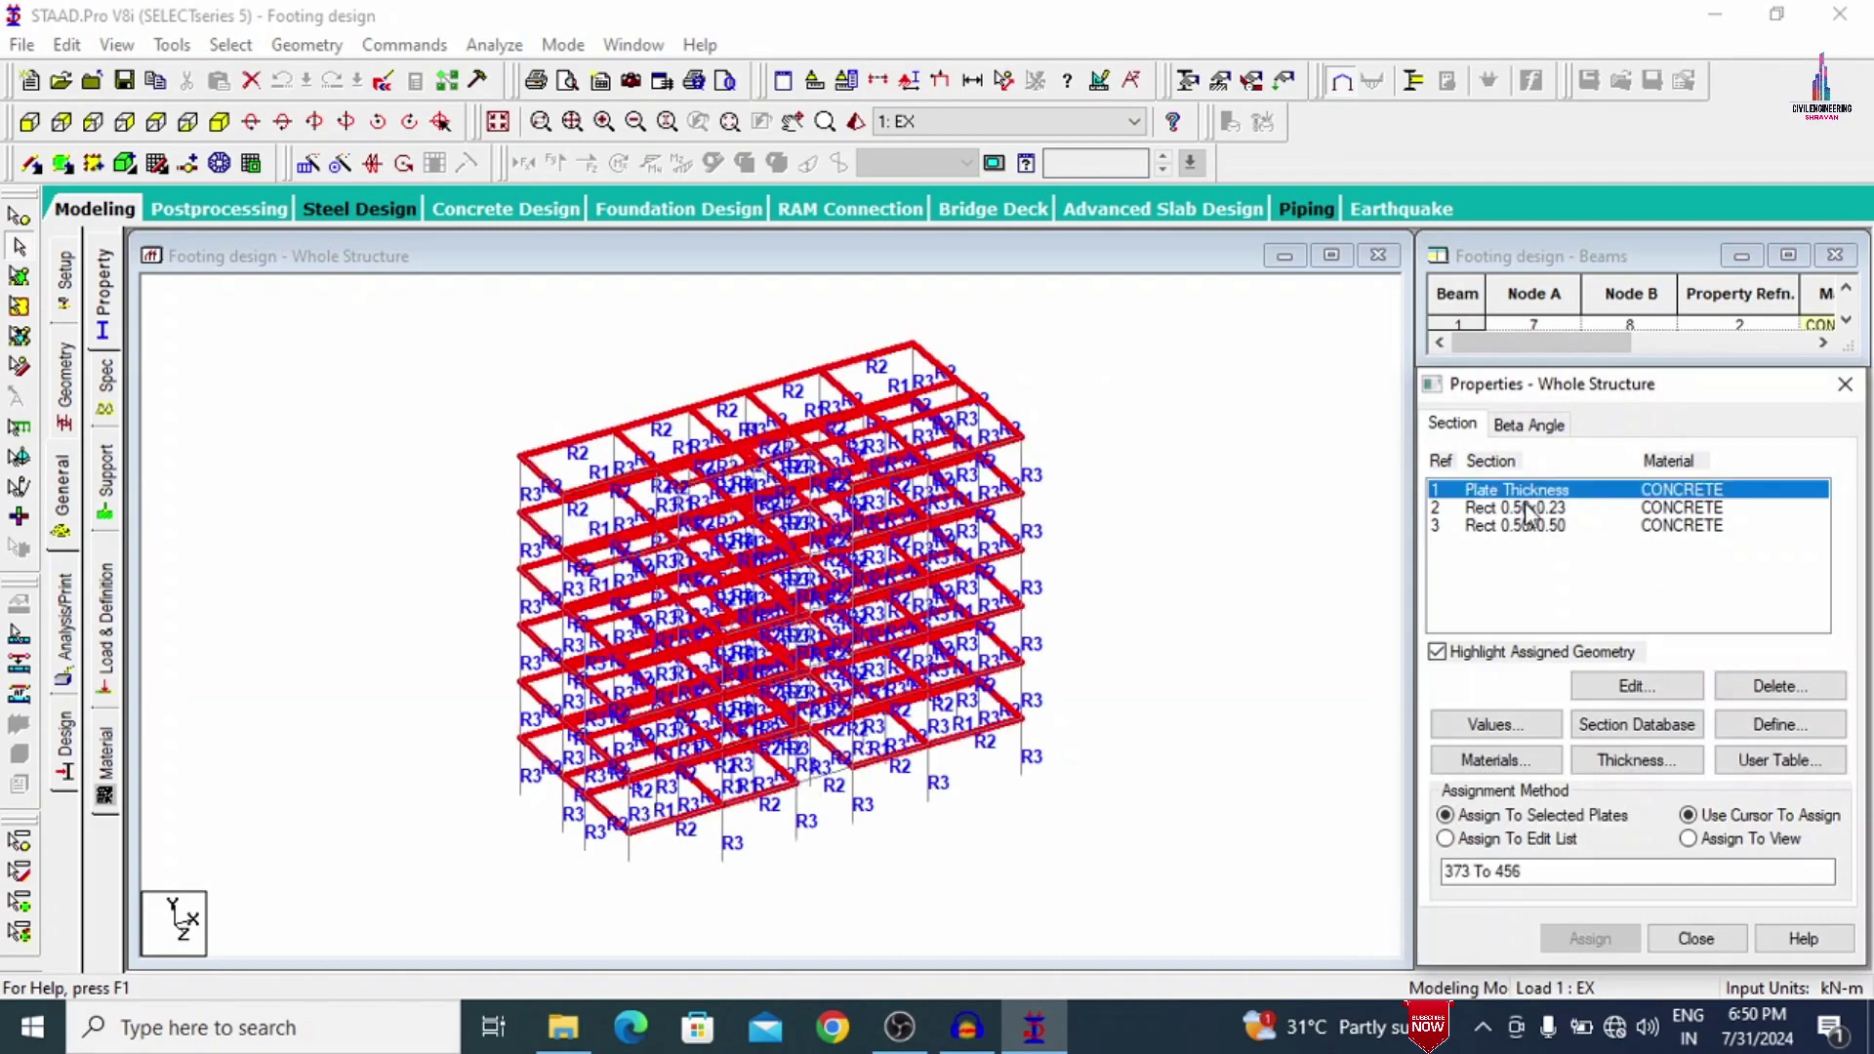
pyautogui.click(1601, 686)
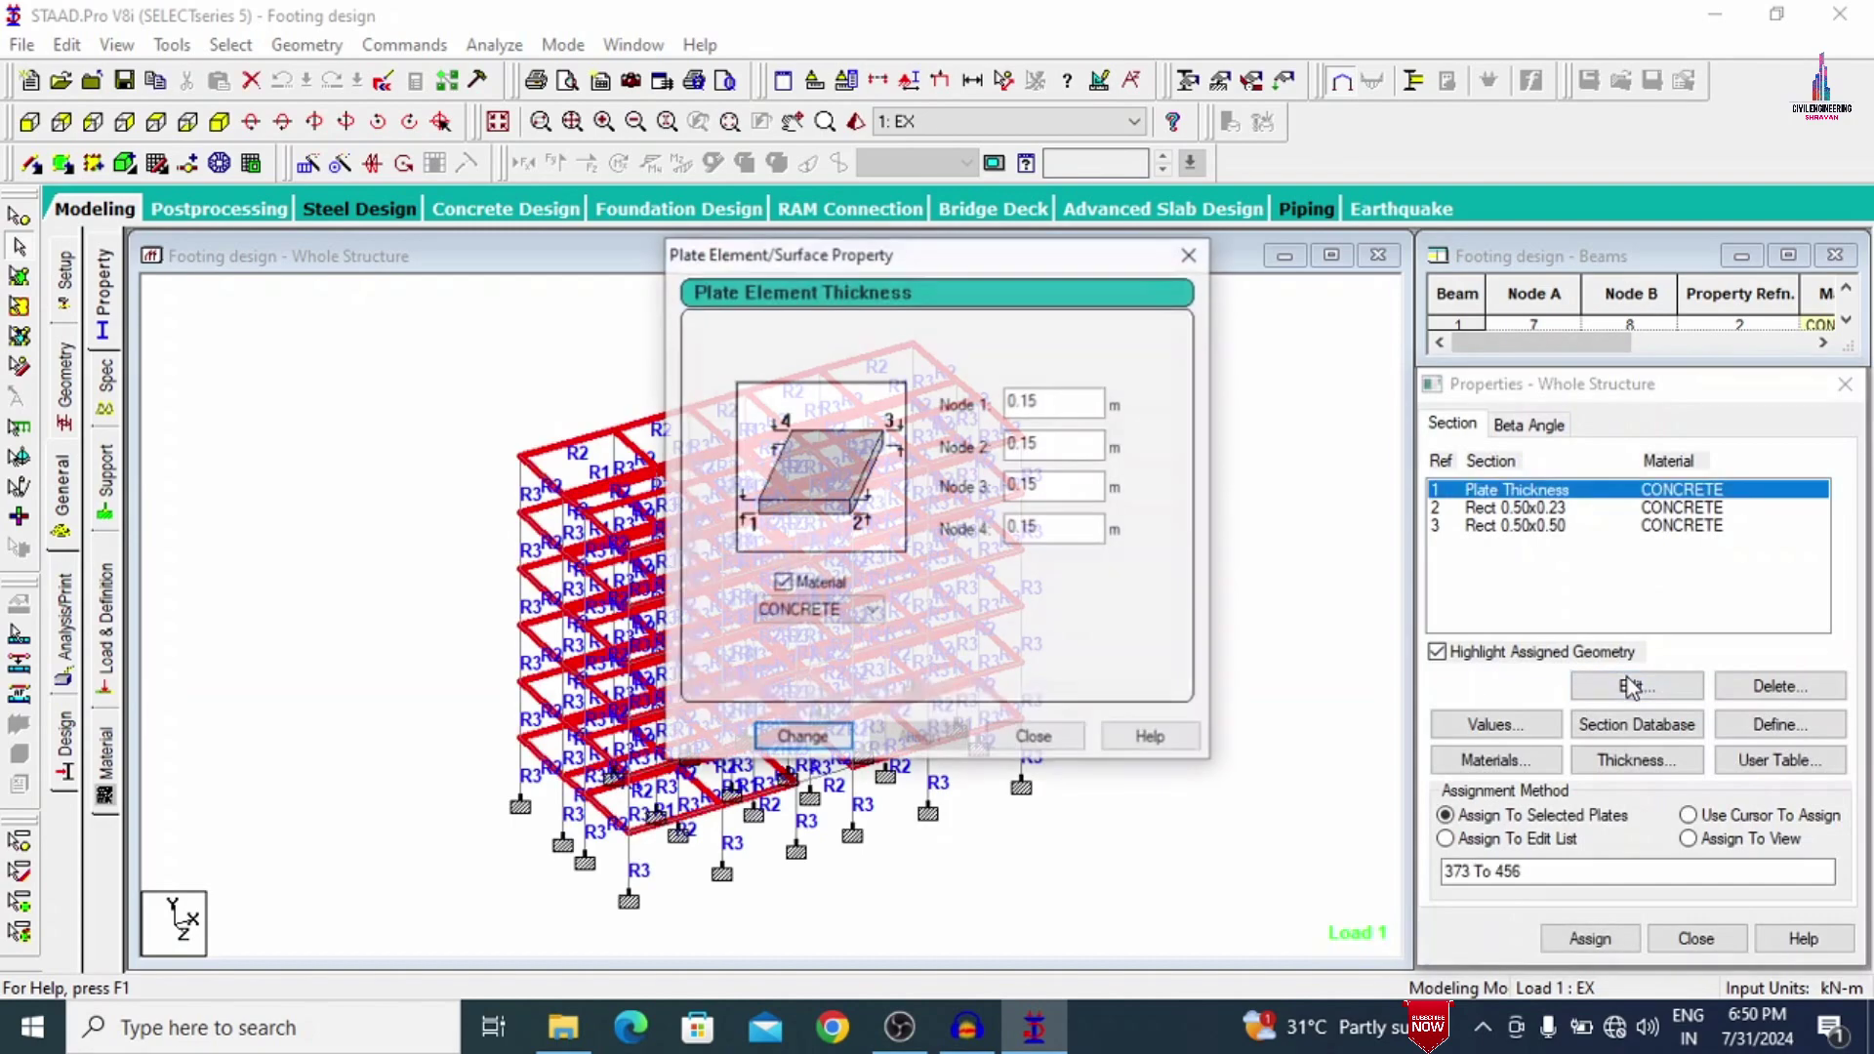
pyautogui.click(1190, 254)
pyautogui.click(1526, 510)
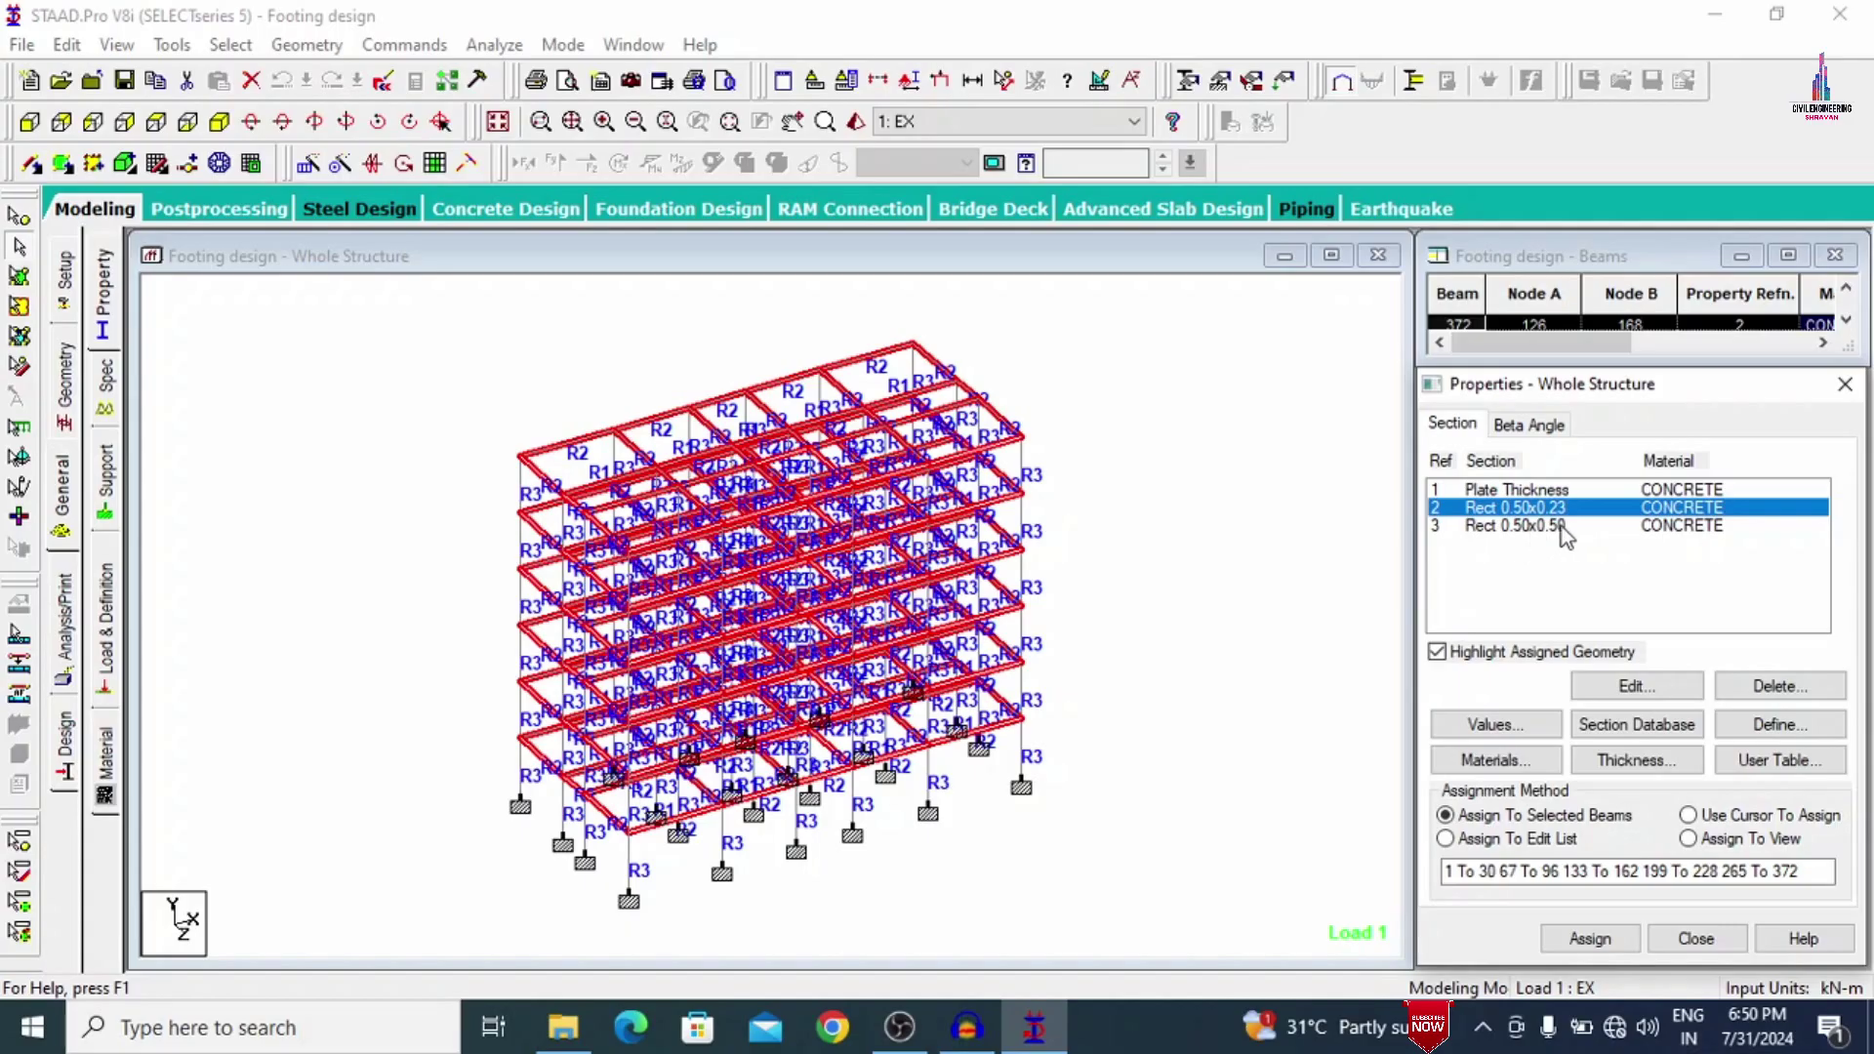
pyautogui.click(1568, 527)
pyautogui.click(1303, 478)
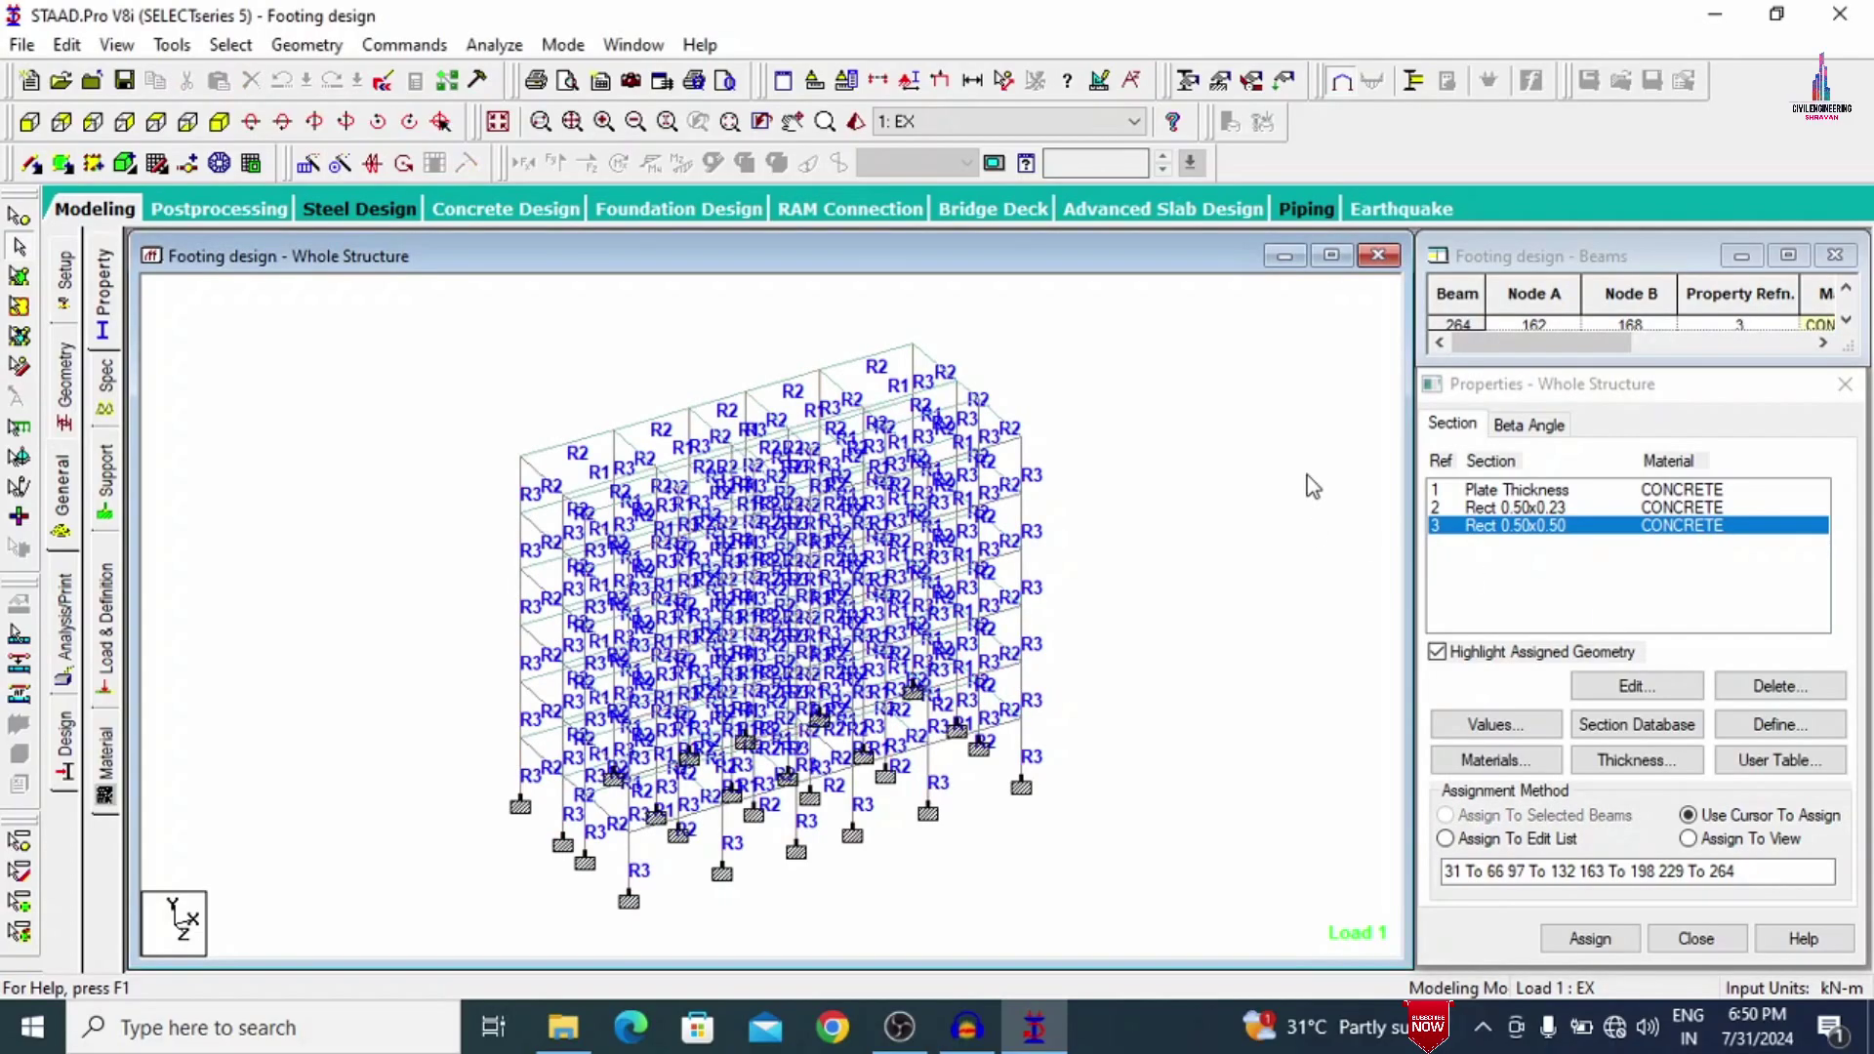
# Show the model's load definitions and expand the load case details to review the cases and combinations.
pyautogui.click(104, 619)
pyautogui.click(1437, 306)
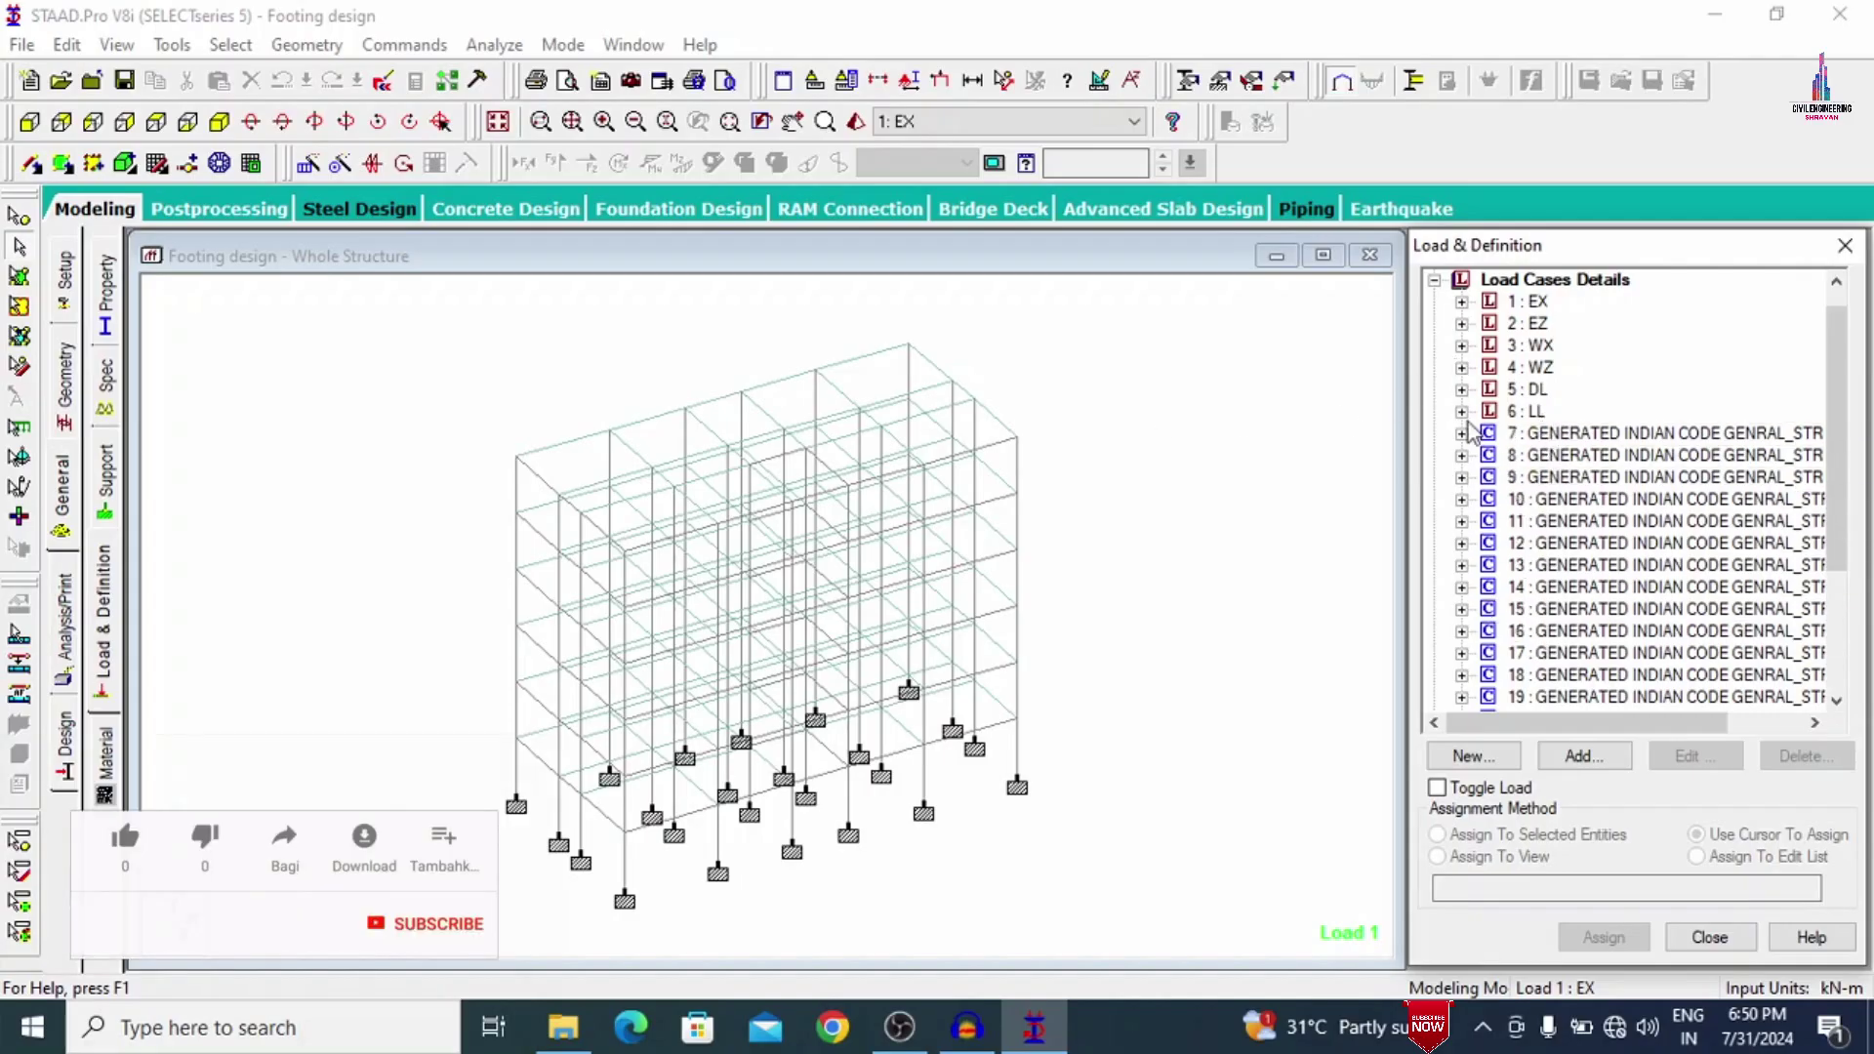
pyautogui.scroll(1, 1469, 432)
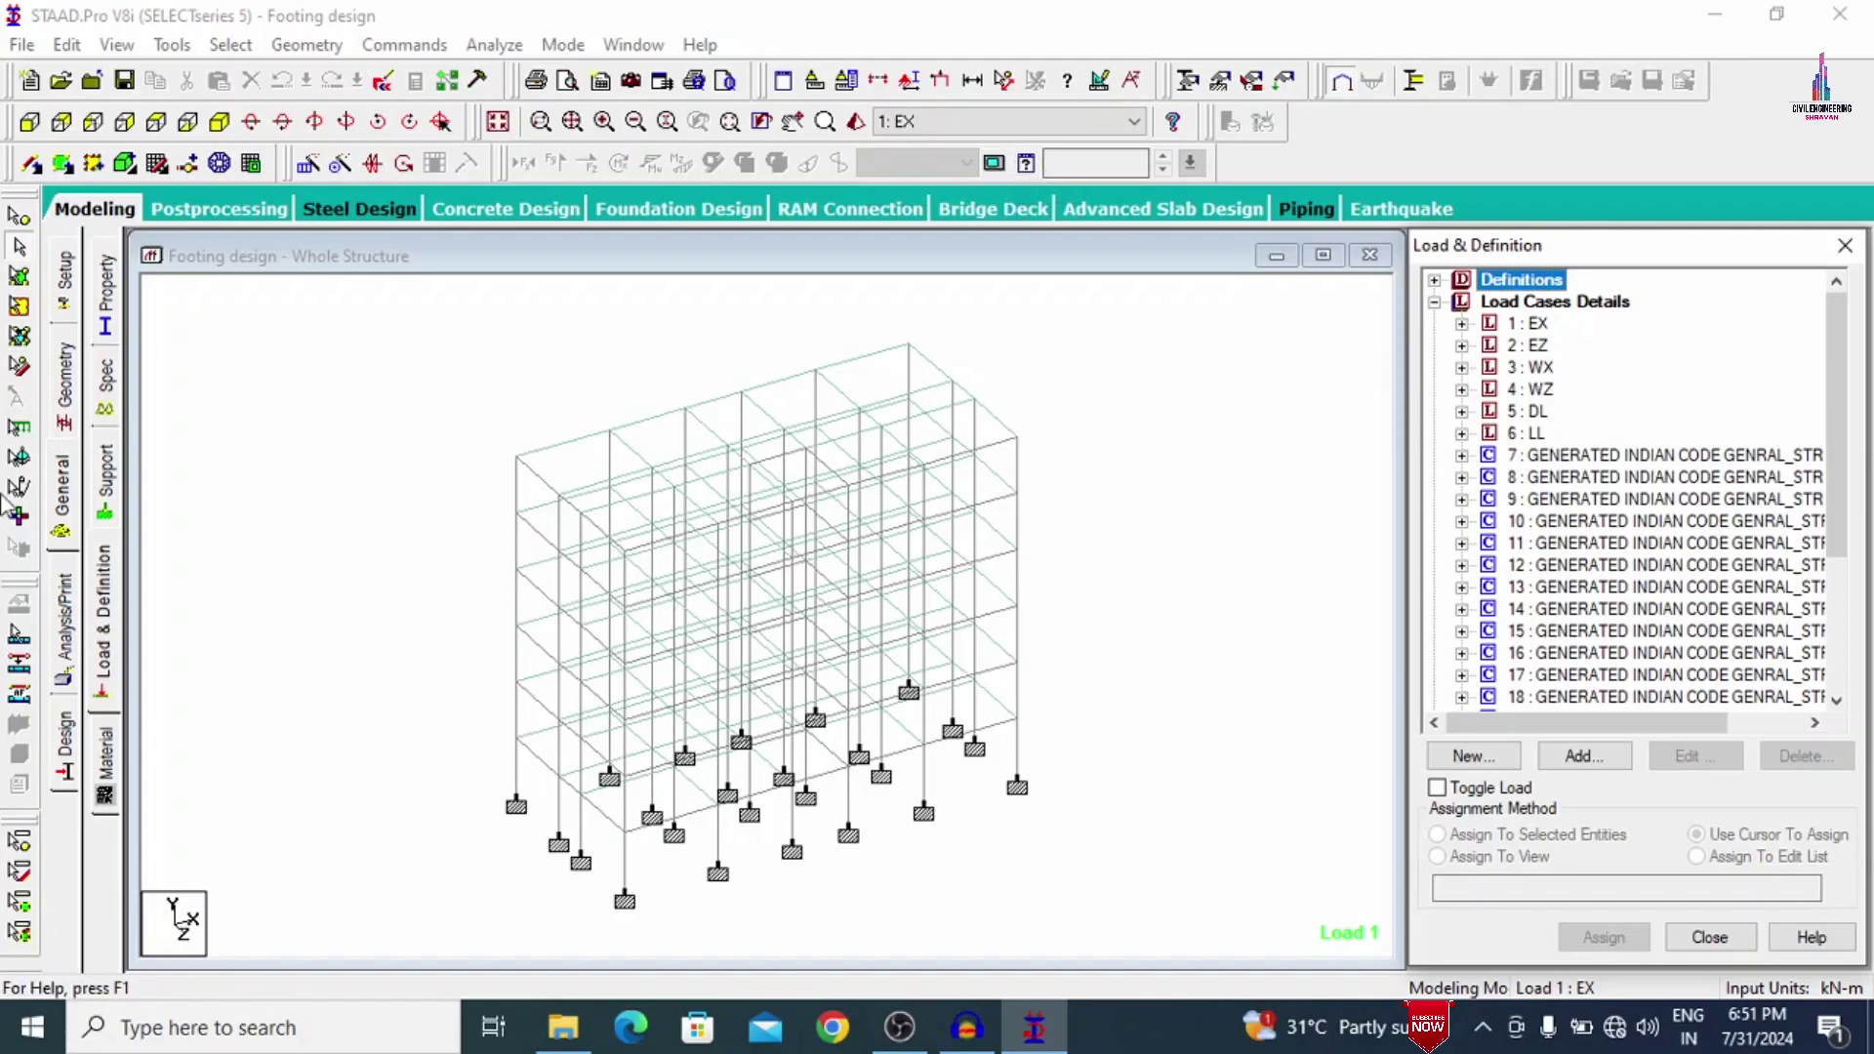
# Review the concrete design commands: Indian code, FC, FYMAIN, FYSEC, MAXMAIN and MAXSEC parameters, and the beam, column and element design entries.
pyautogui.click(68, 754)
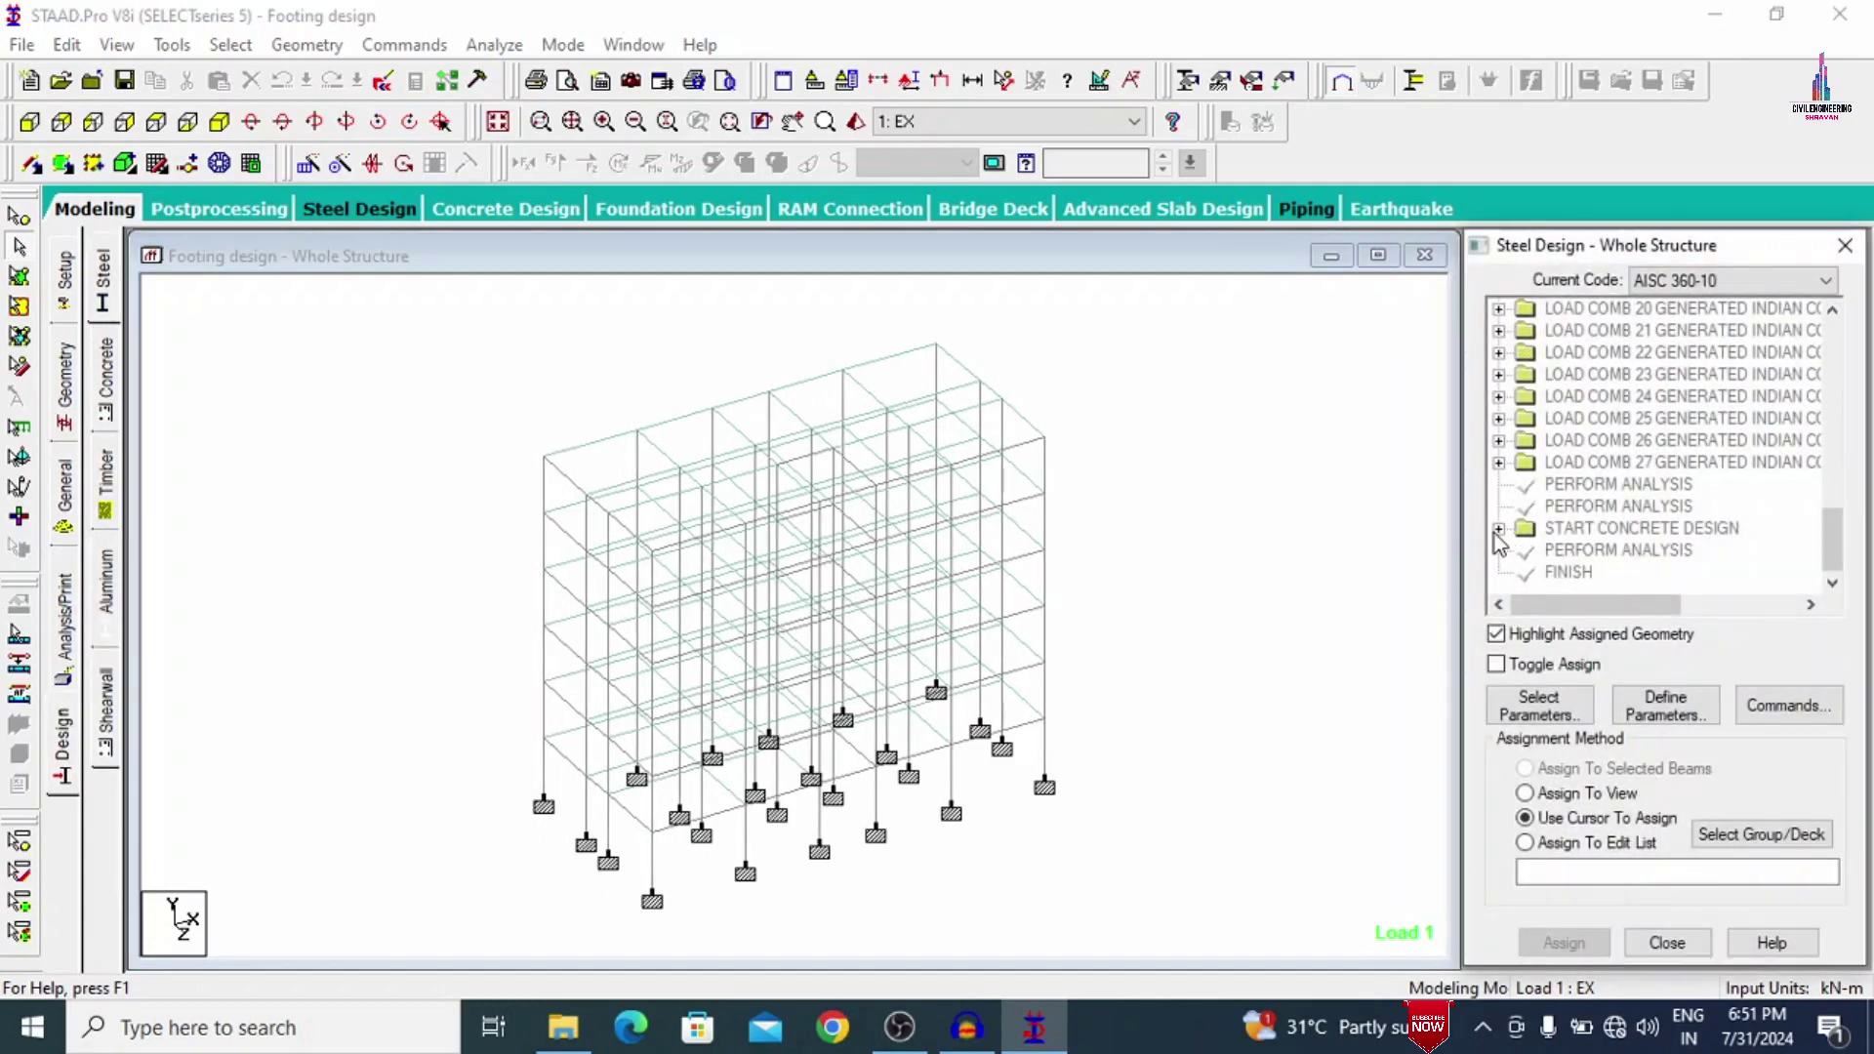
pyautogui.click(1500, 529)
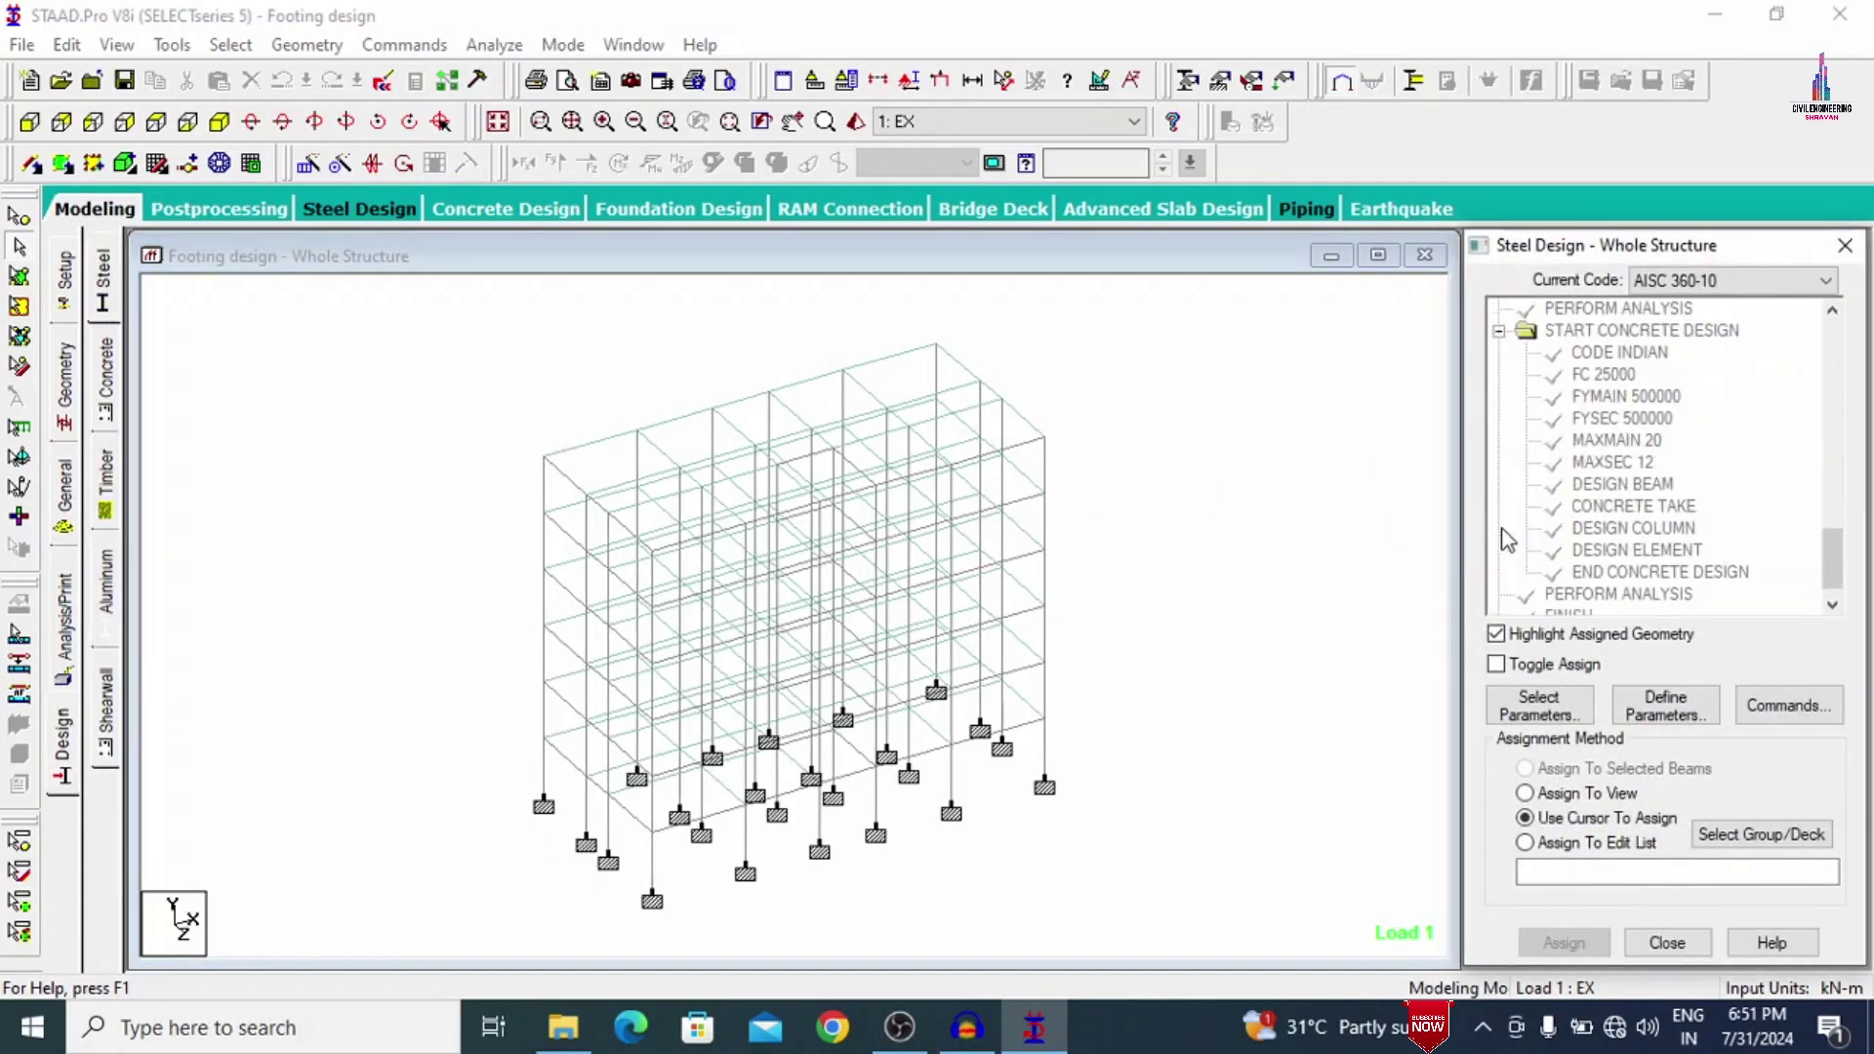
pyautogui.click(1617, 376)
pyautogui.click(1626, 397)
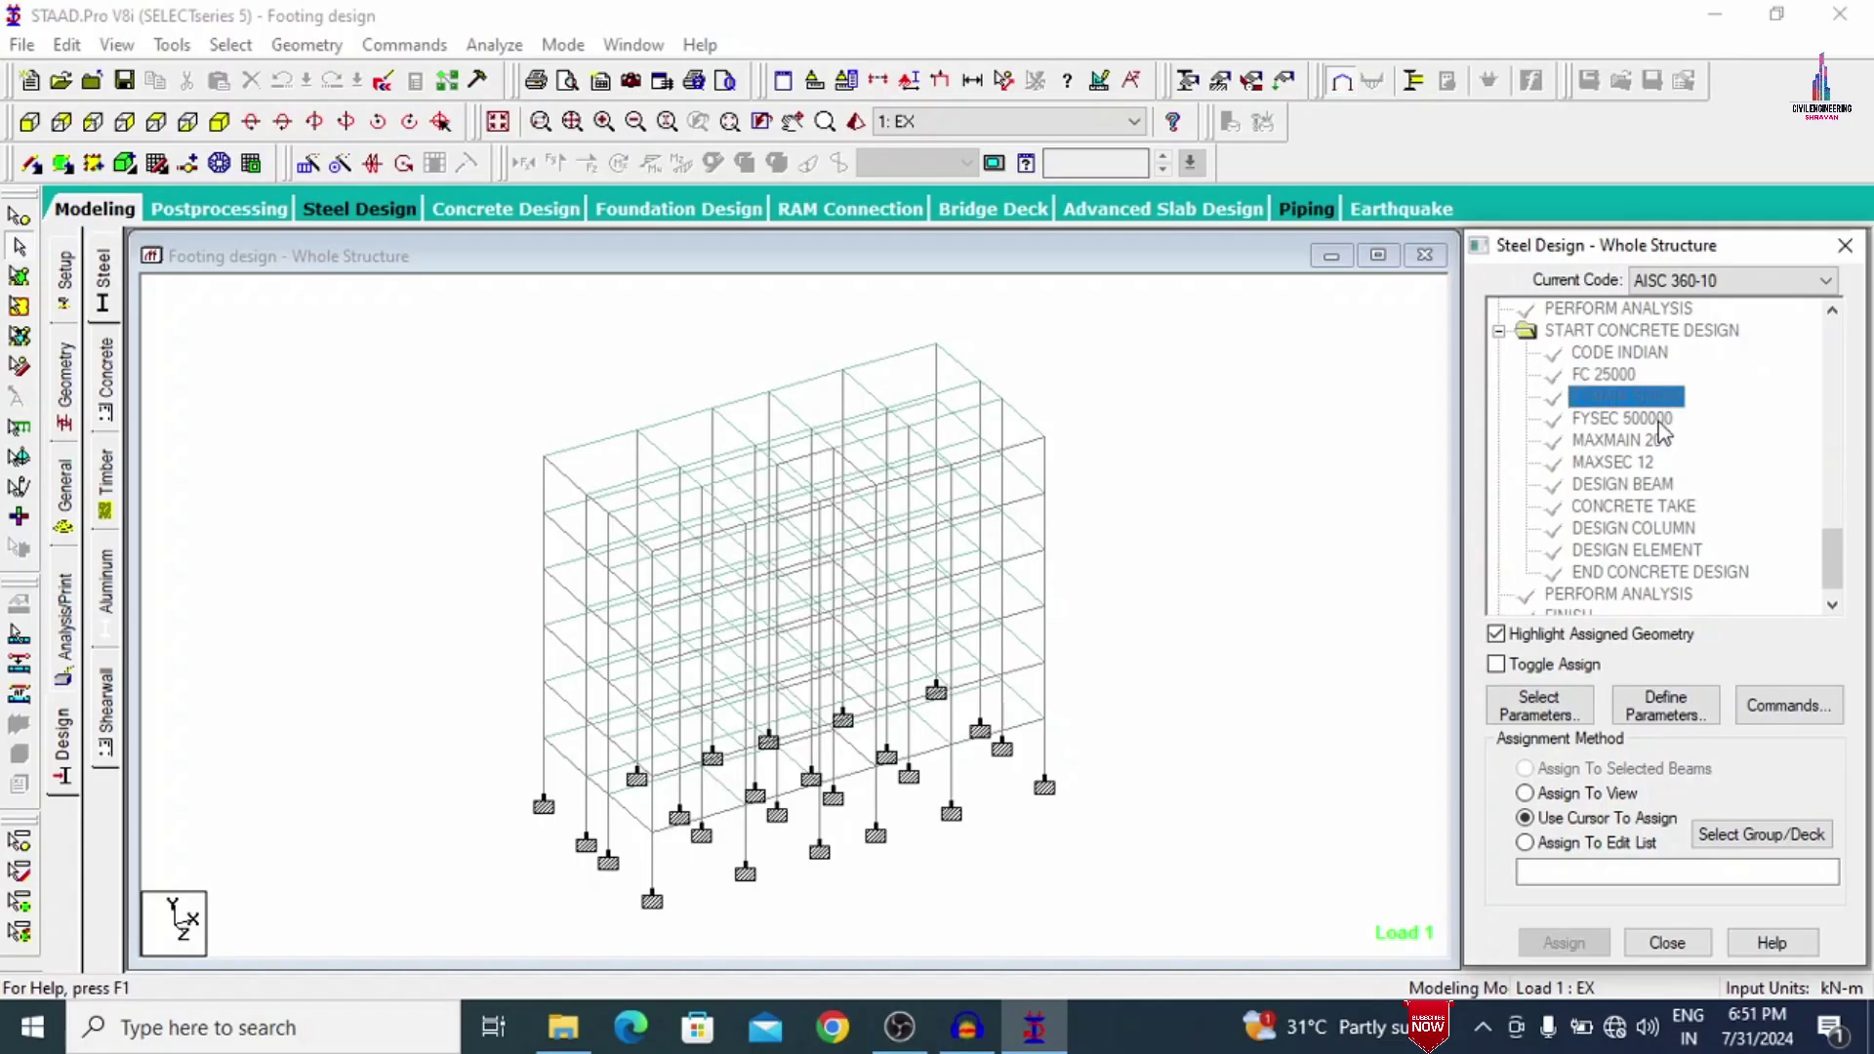
pyautogui.click(1661, 420)
pyautogui.click(1649, 441)
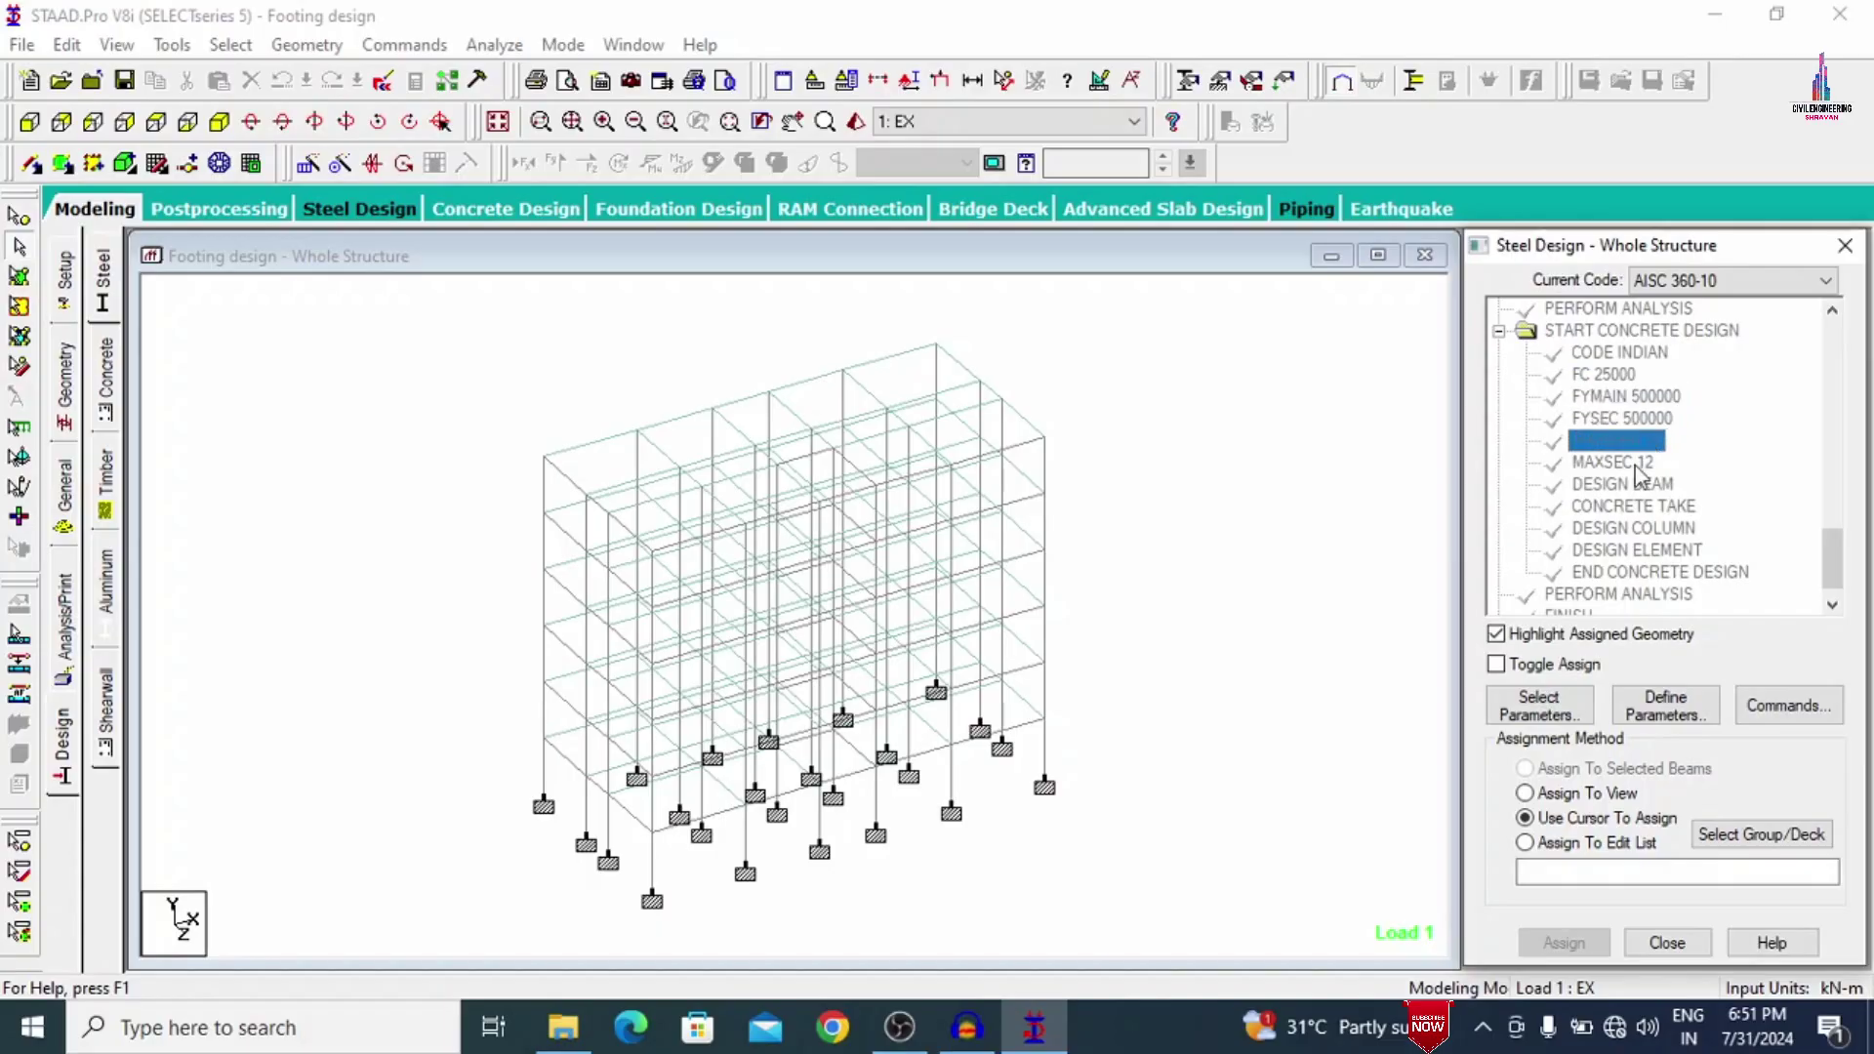
pyautogui.click(1637, 465)
pyautogui.click(1636, 485)
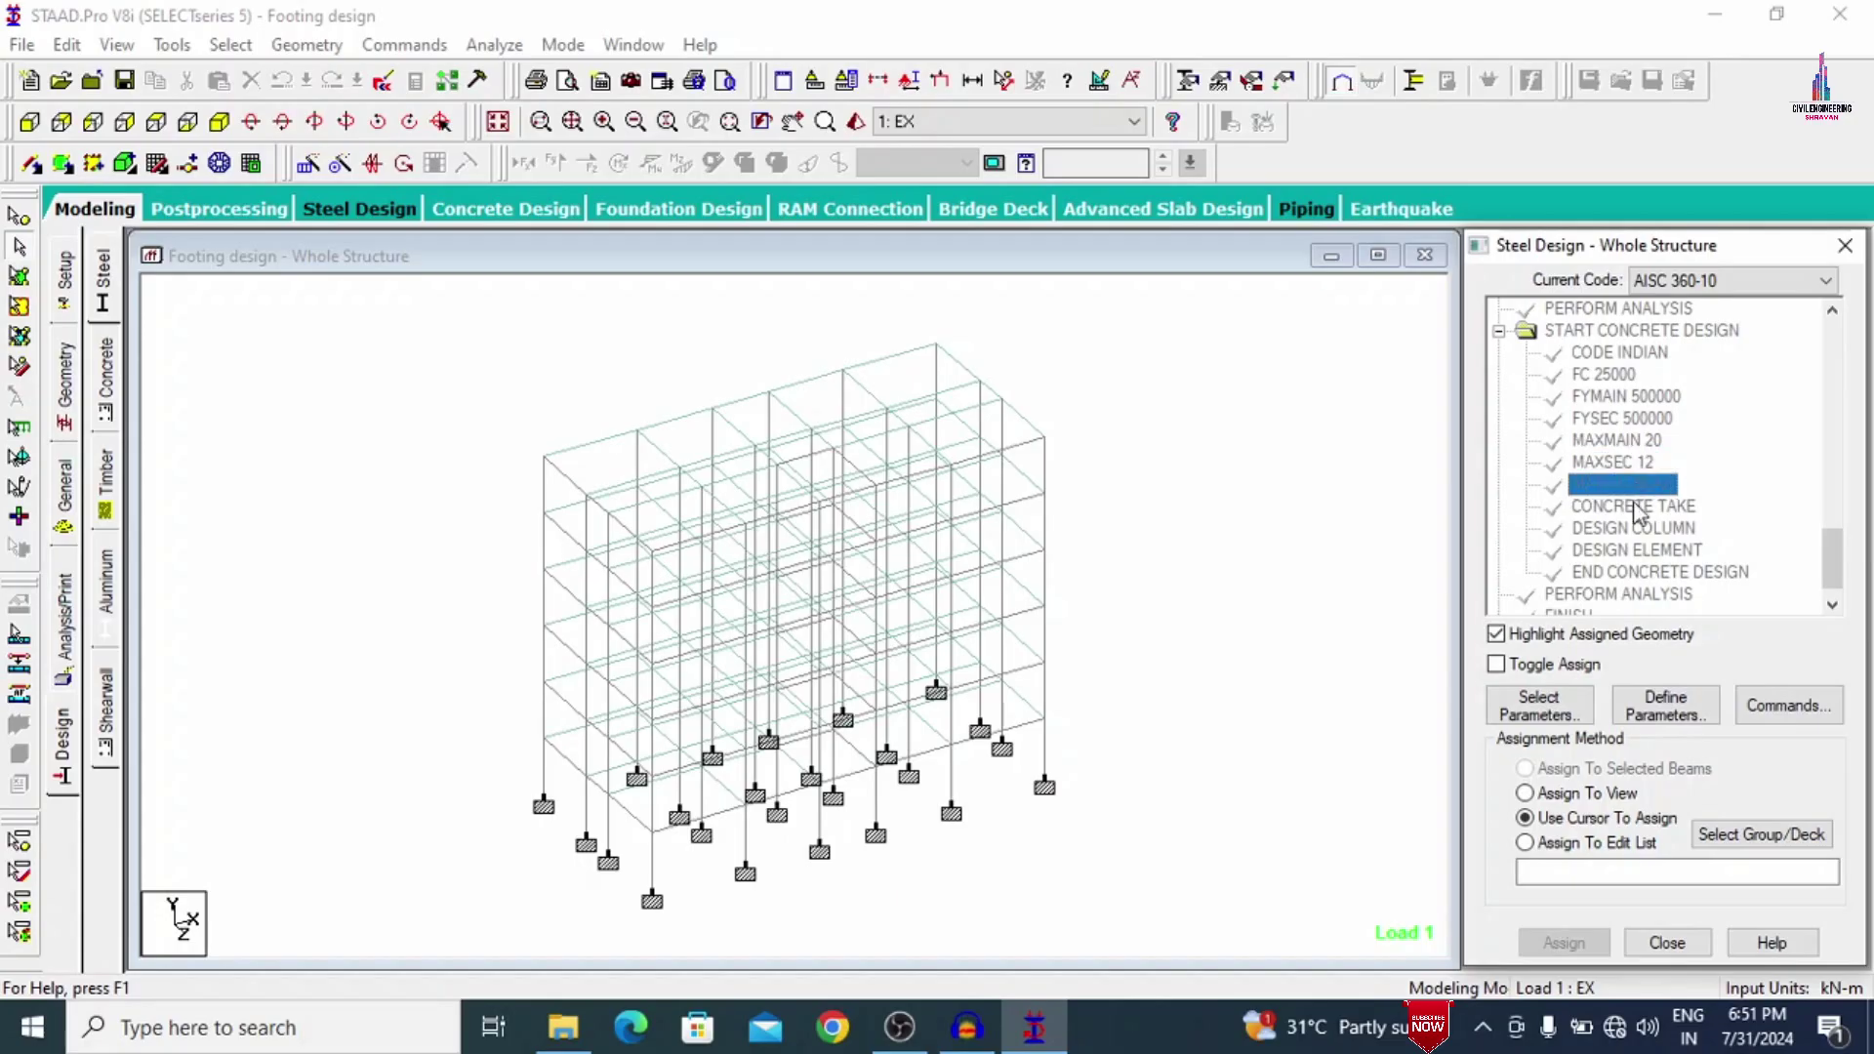
pyautogui.click(1635, 507)
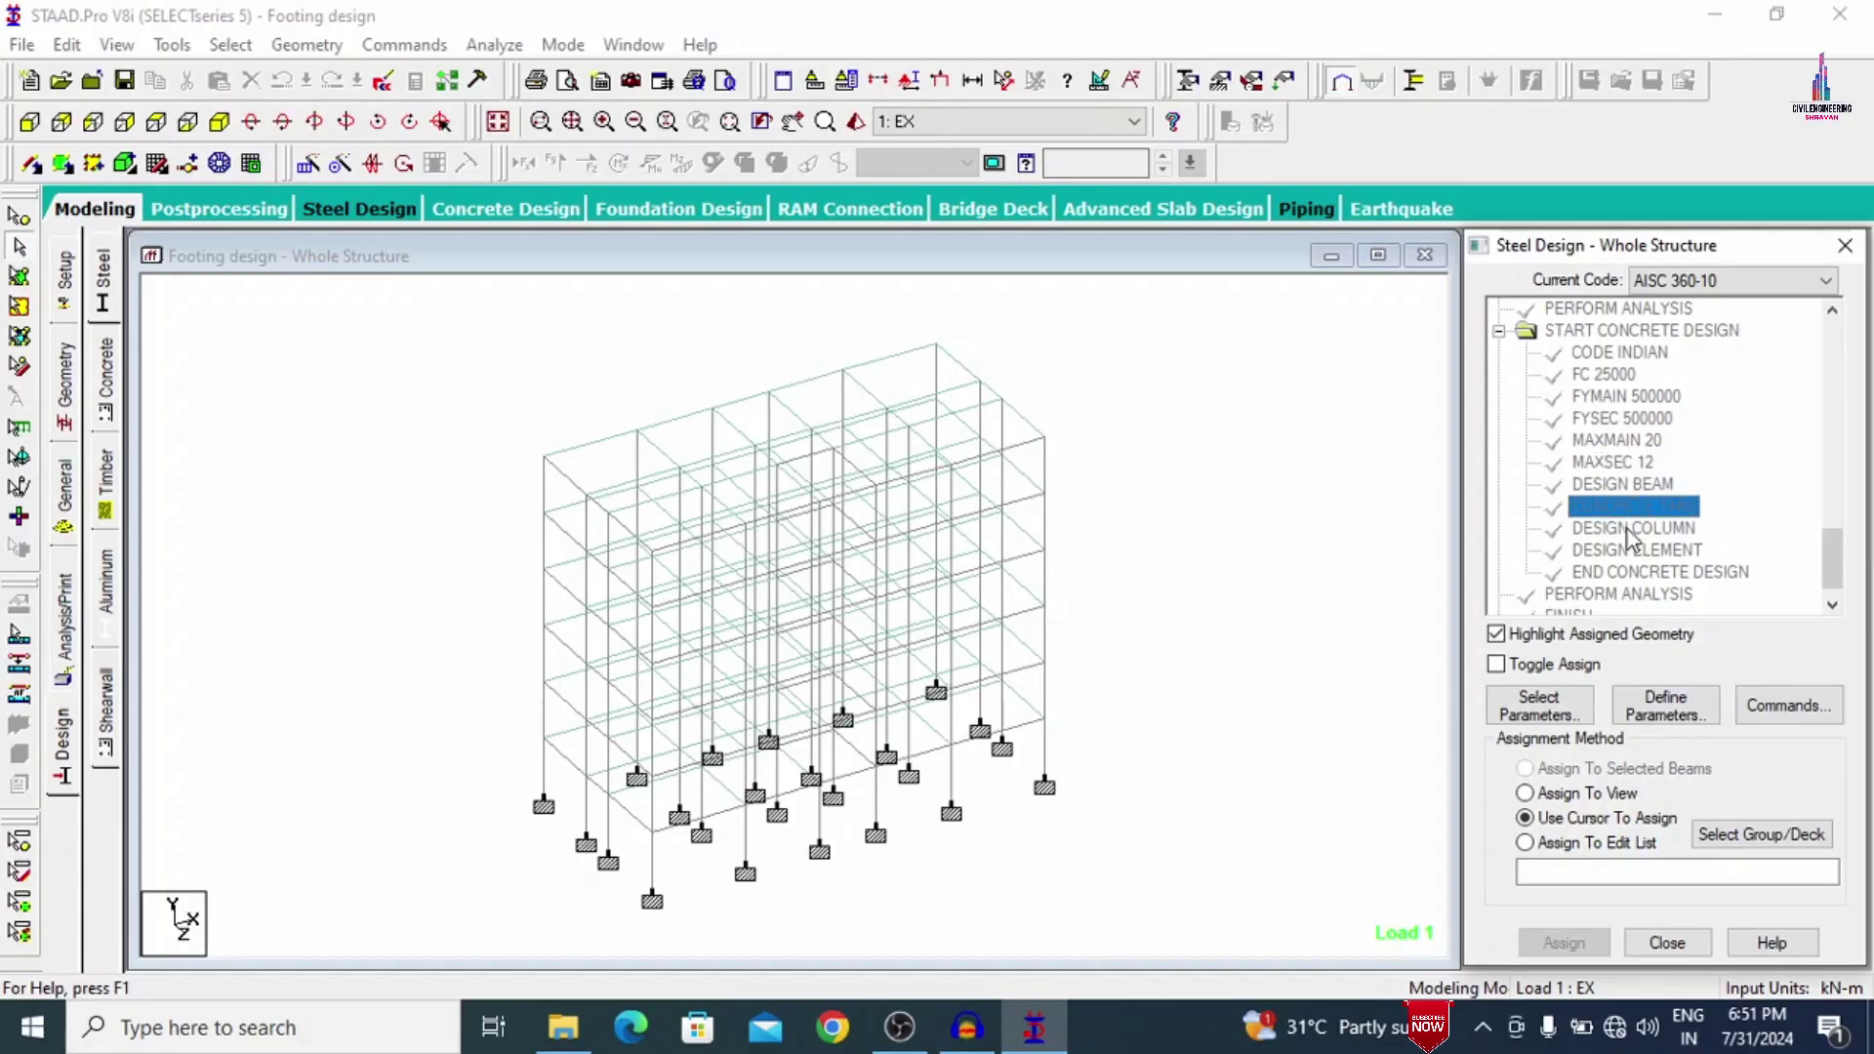
pyautogui.click(1633, 528)
pyautogui.click(1640, 550)
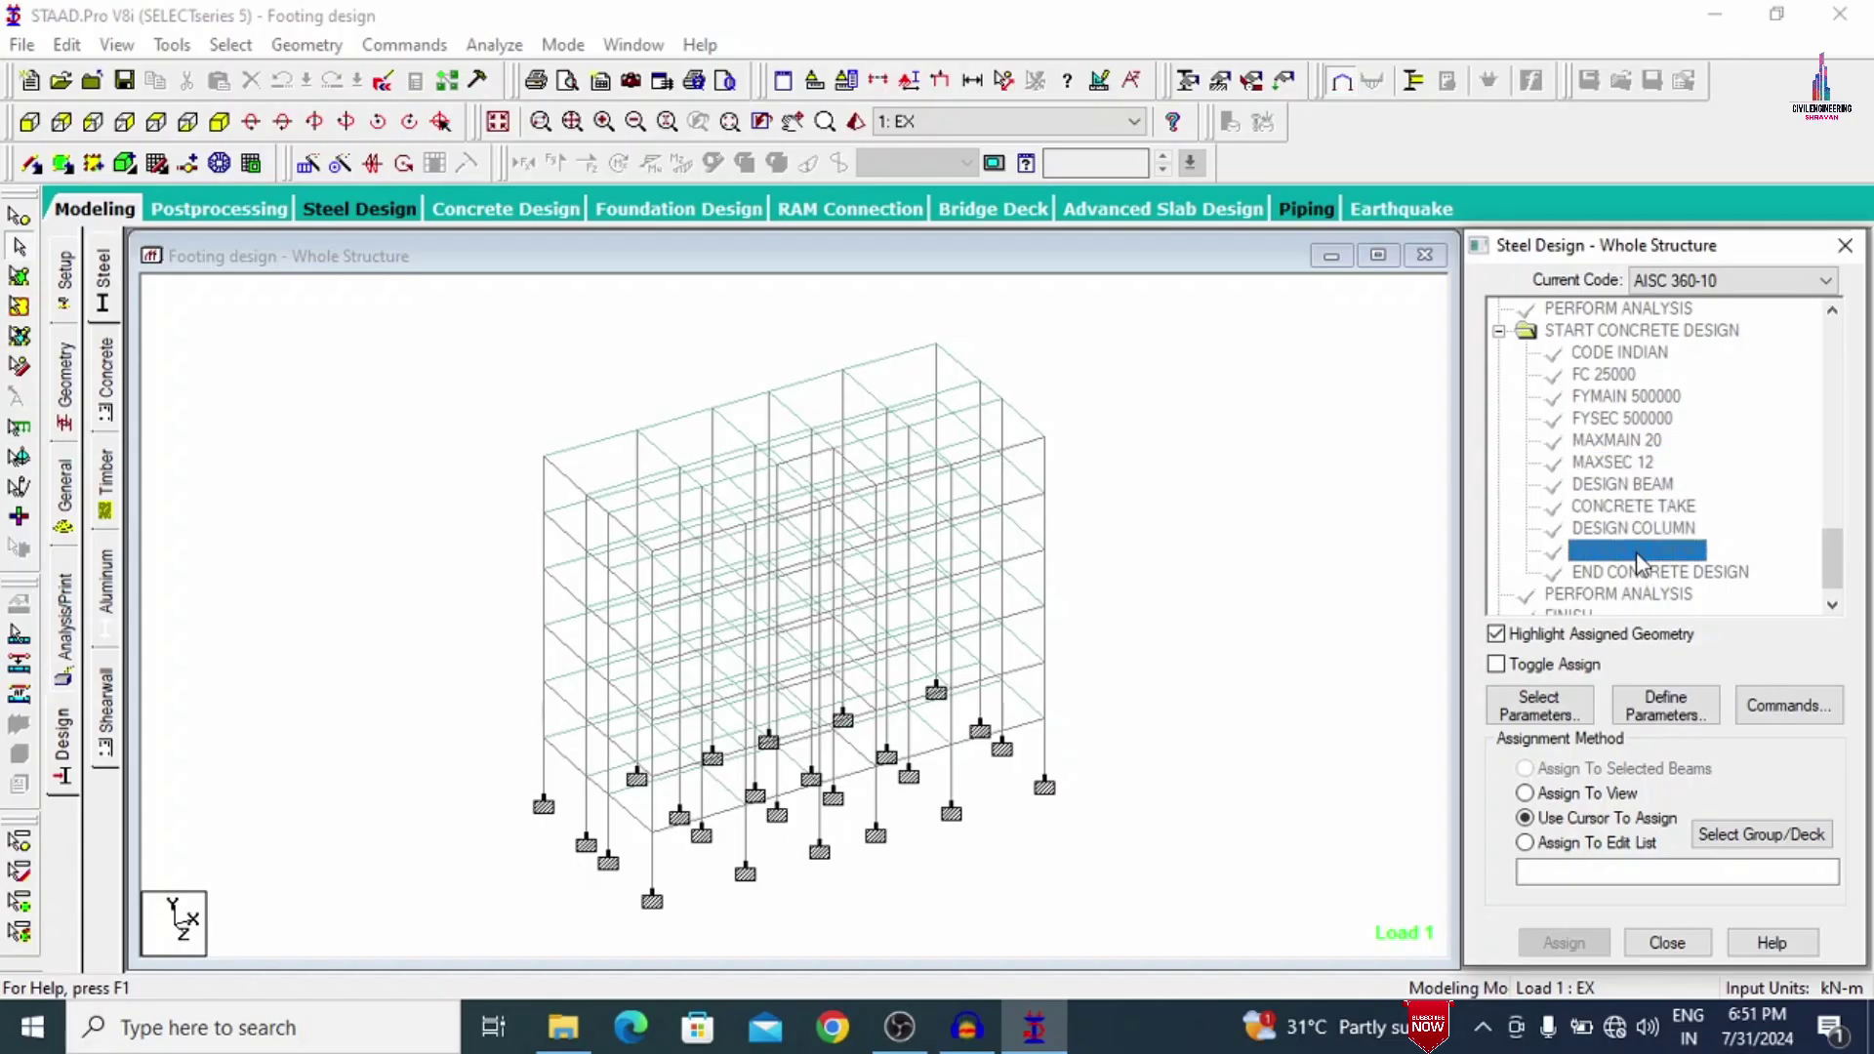
# Inspect the geometry details of the first roof-edge beam, beam 26, and clear the selection.
pyautogui.click(1248, 438)
pyautogui.doubleClick(552, 447)
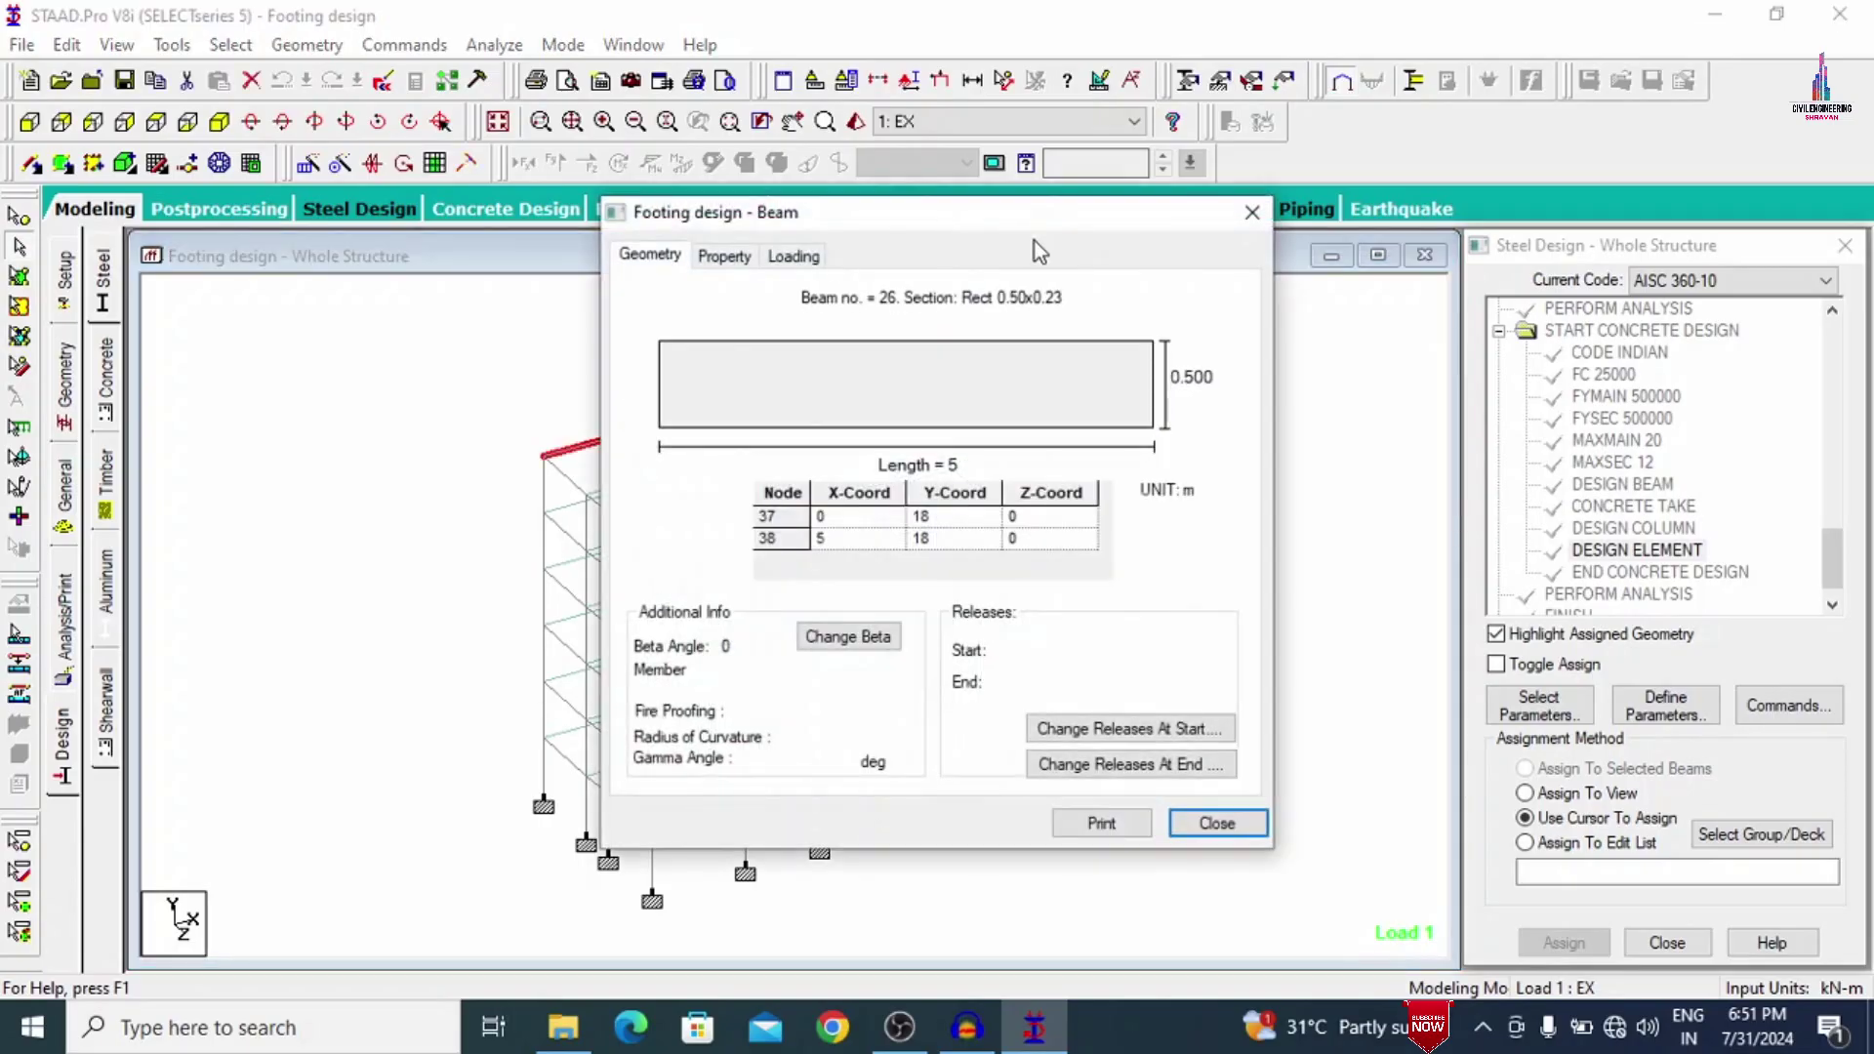
pyautogui.click(1253, 213)
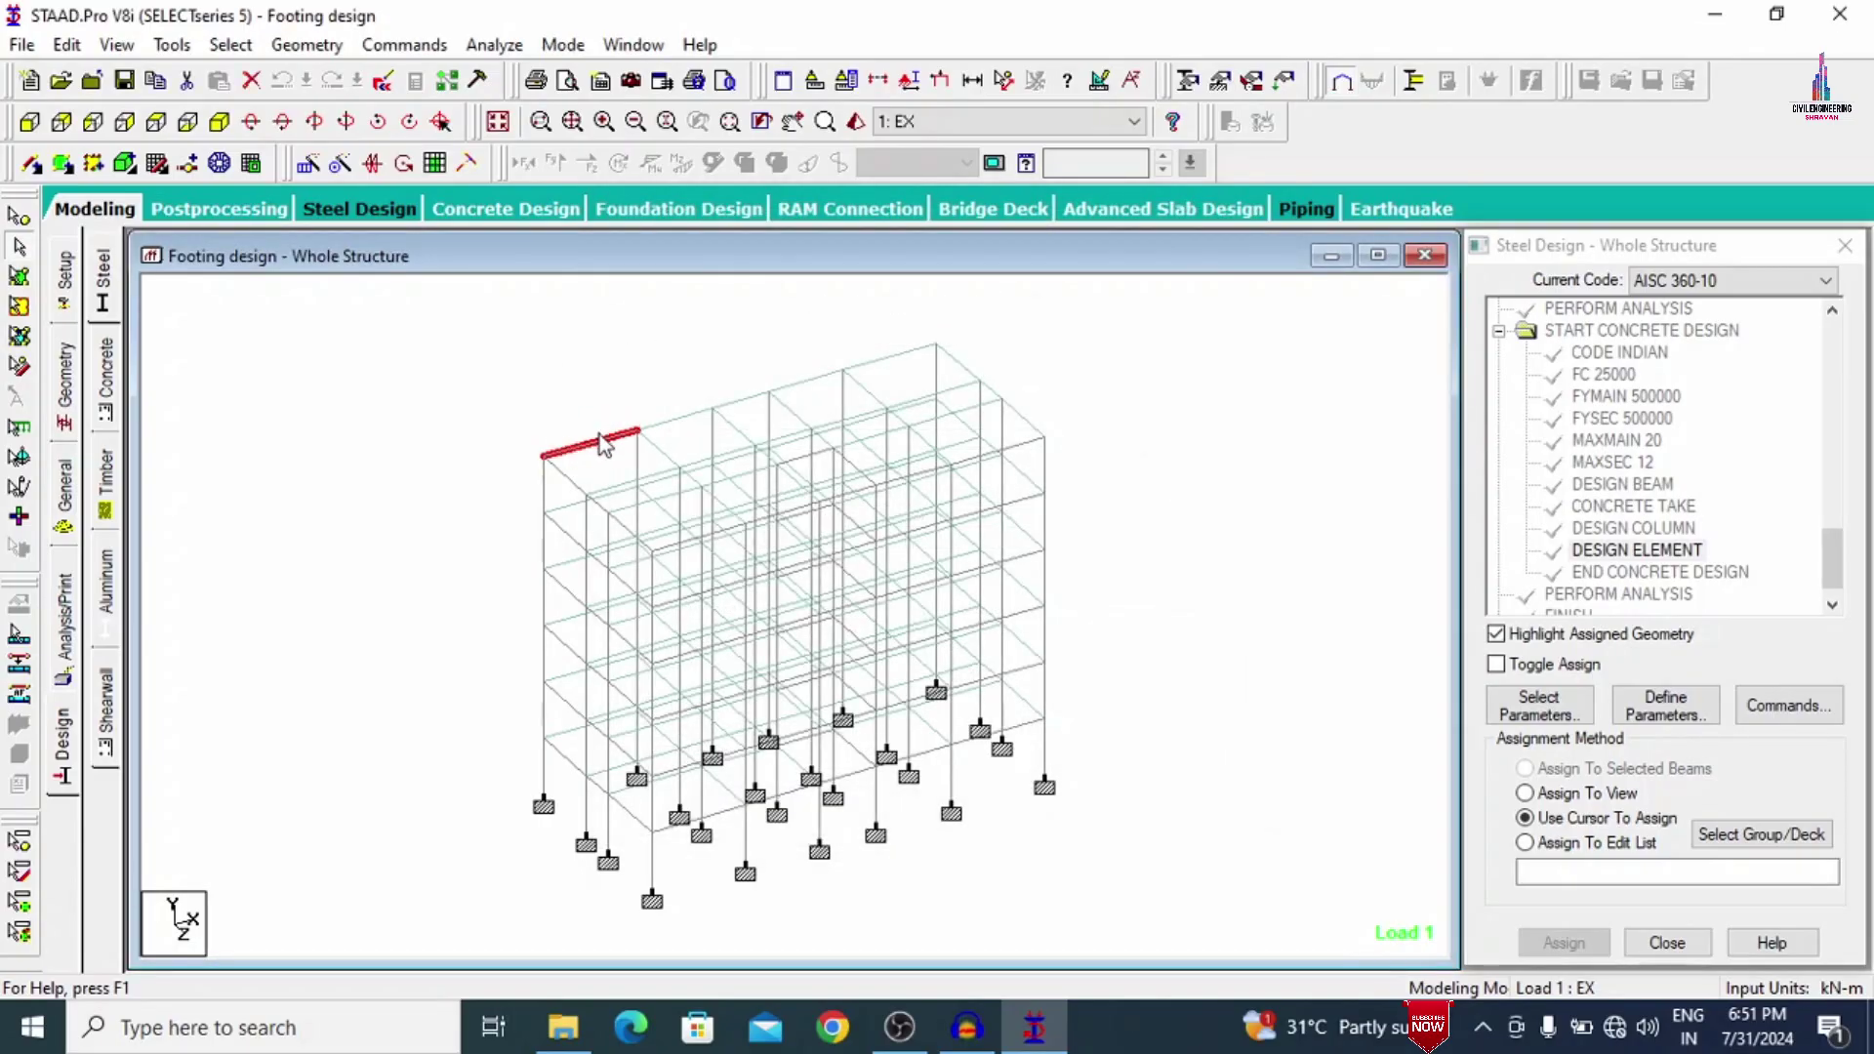
pyautogui.click(536, 368)
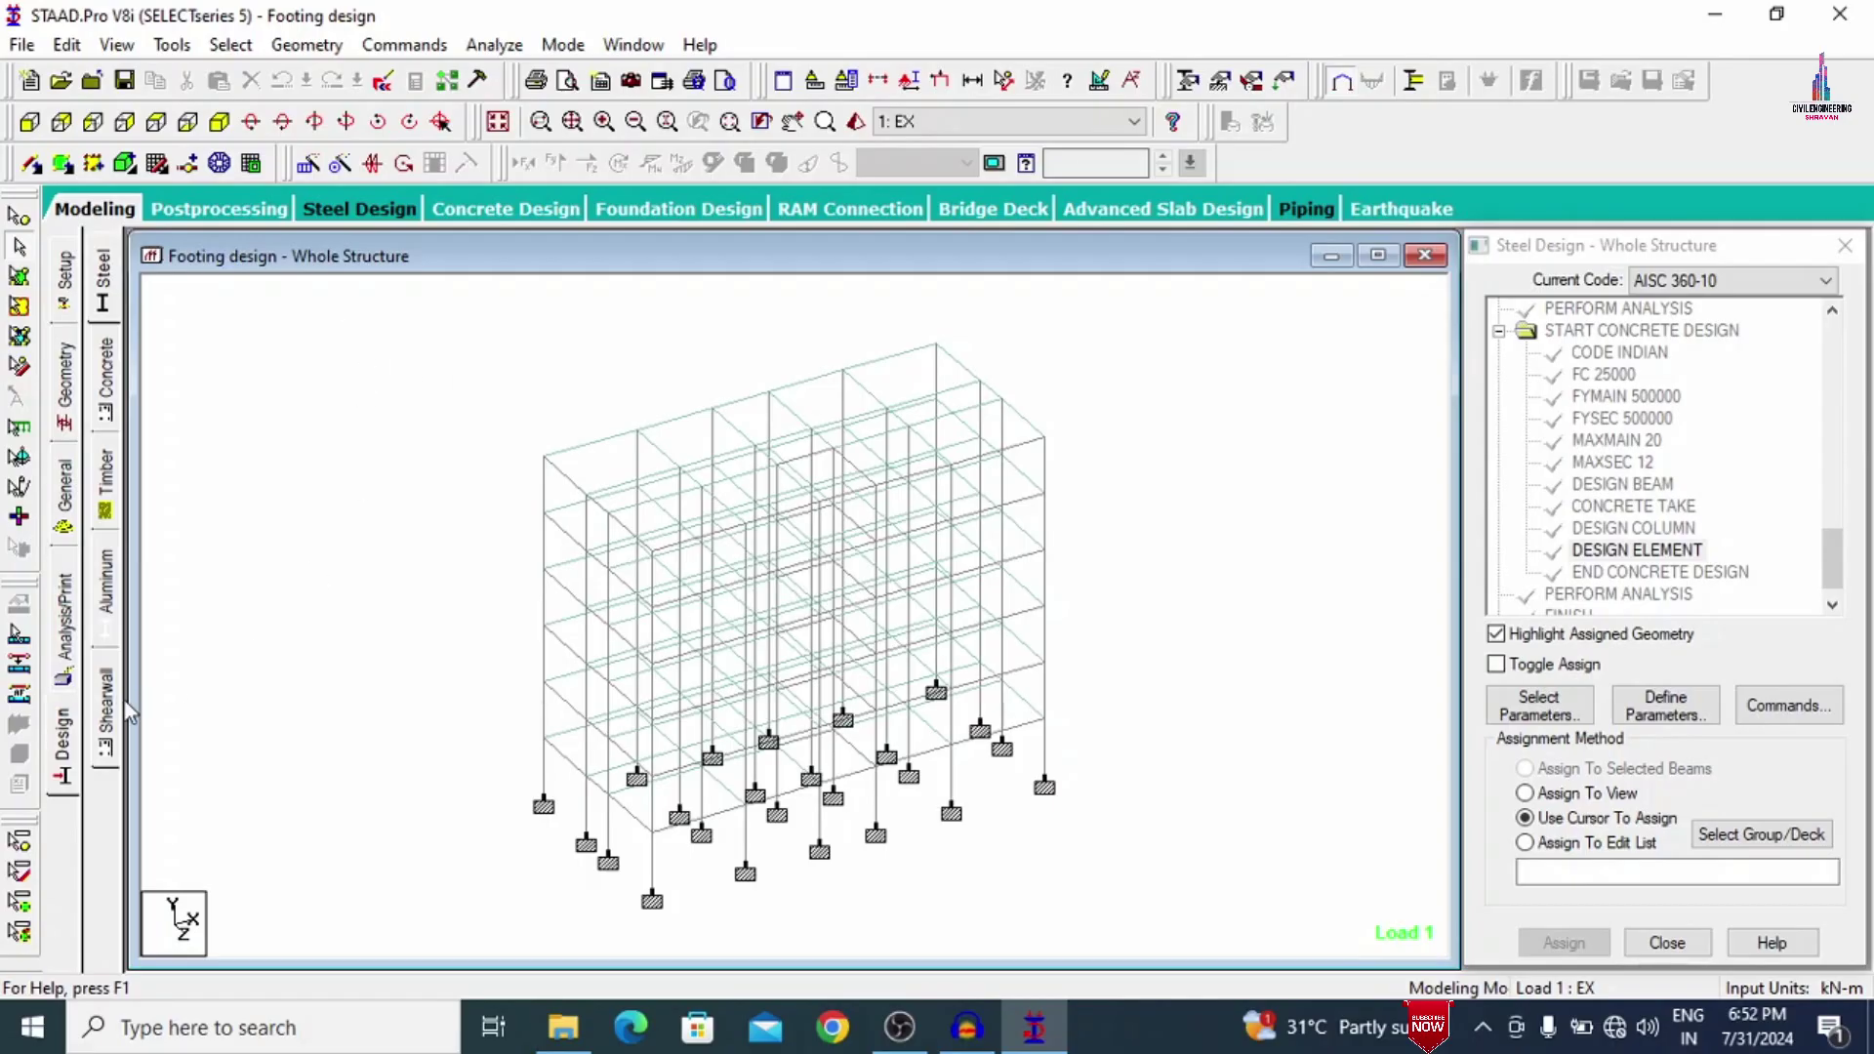
# Dismiss the analysis command settings without adding any, run the structural analysis, and look through the run log.
pyautogui.click(64, 642)
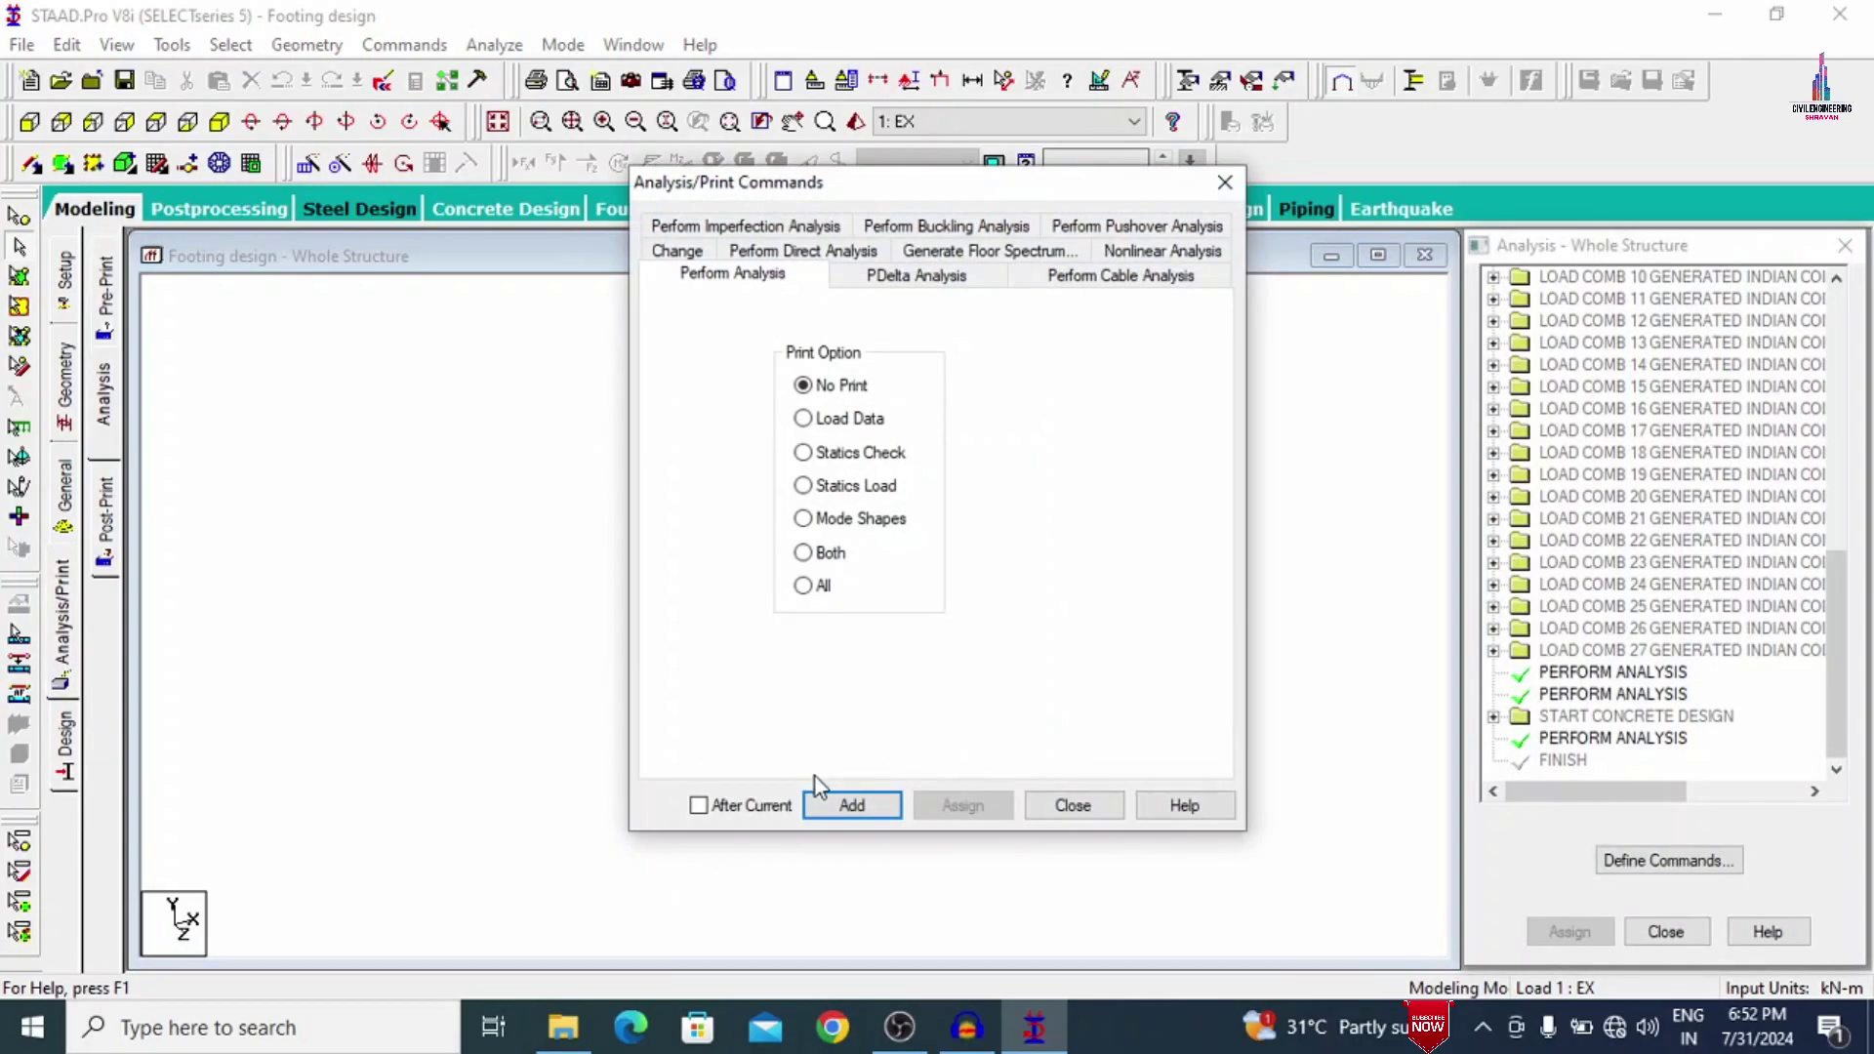
pyautogui.click(1095, 806)
pyautogui.click(494, 44)
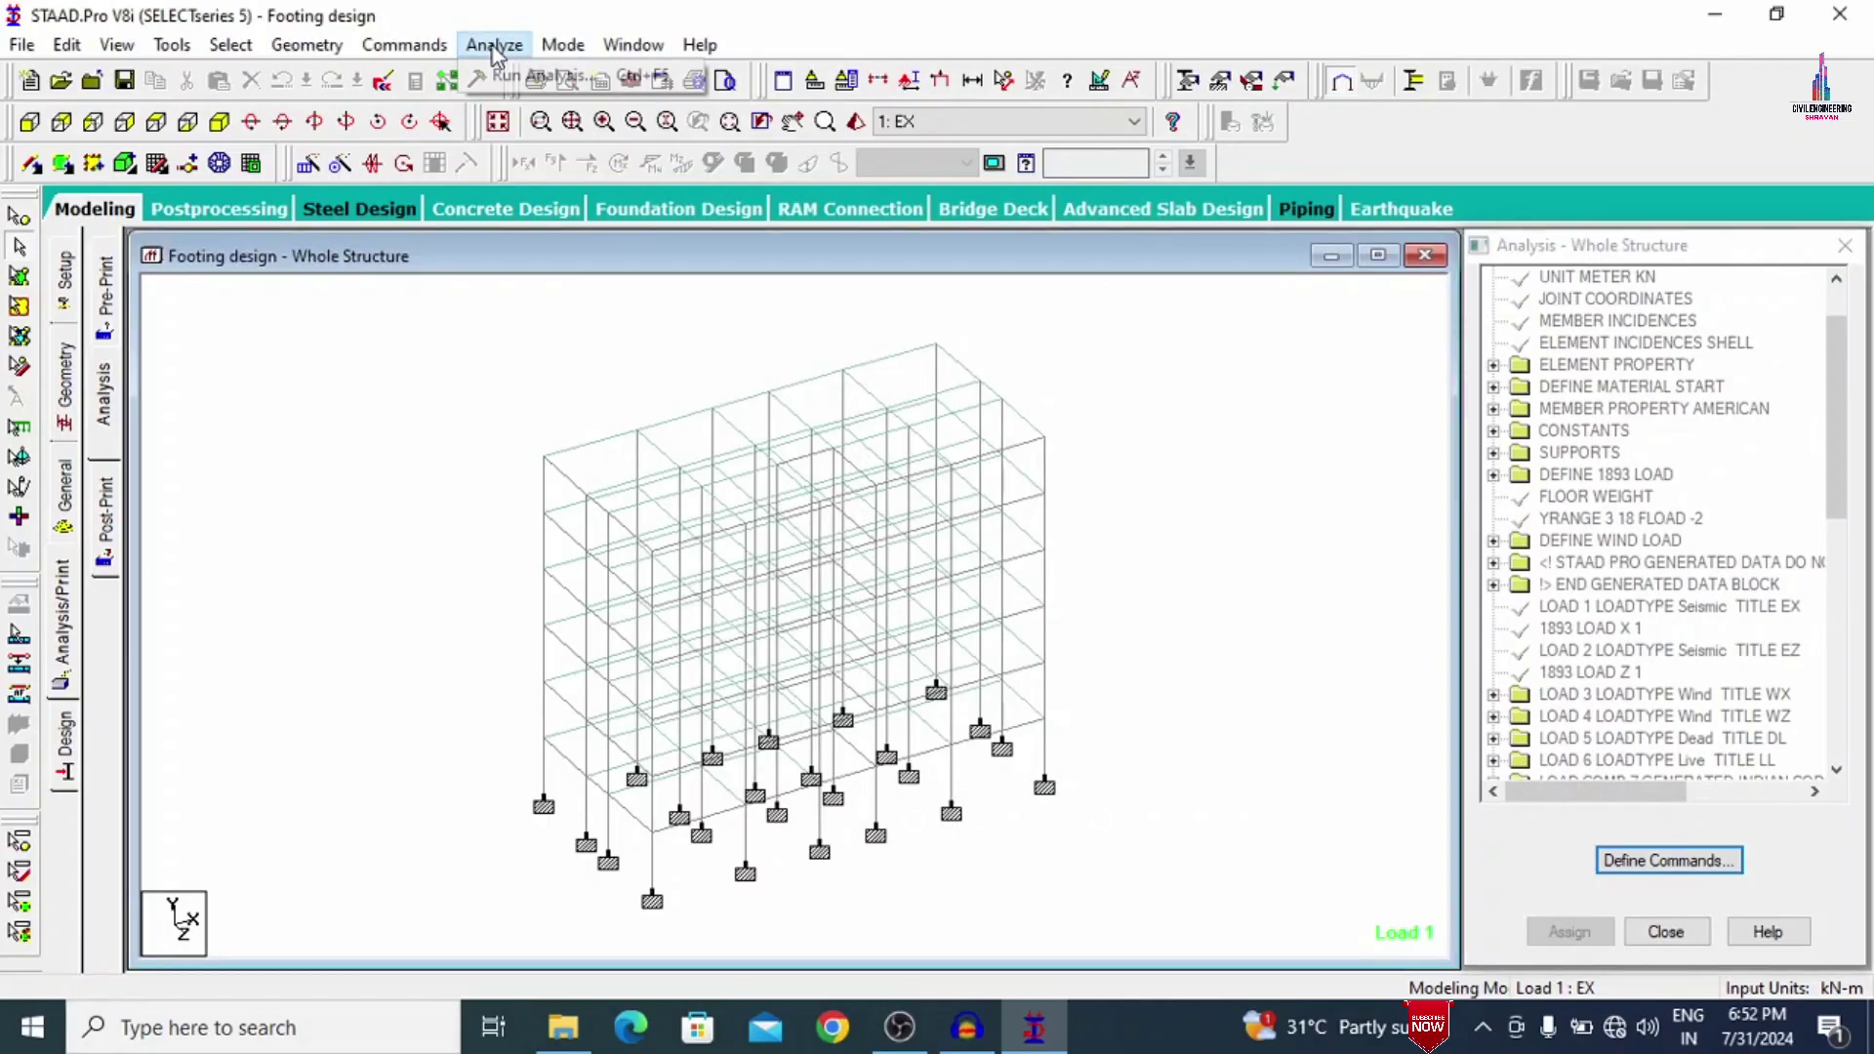
pyautogui.click(520, 71)
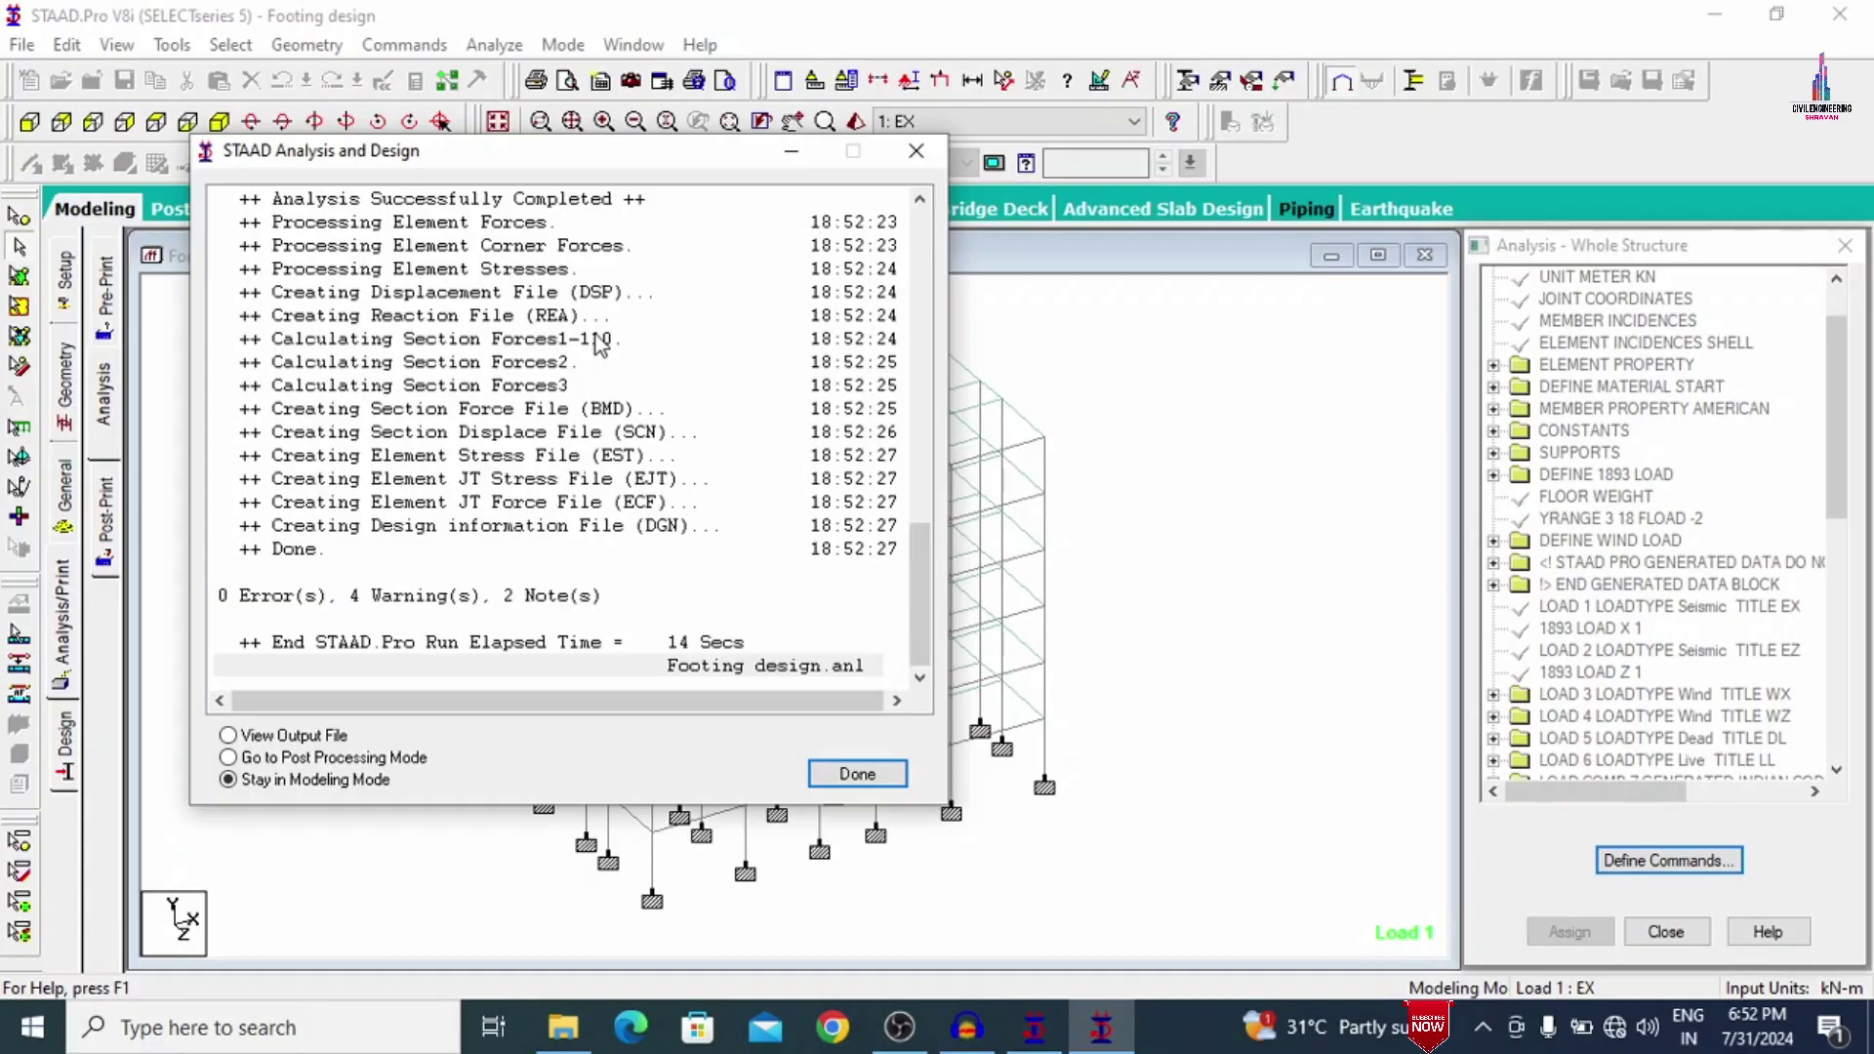
pyautogui.scroll(2, 615, 312)
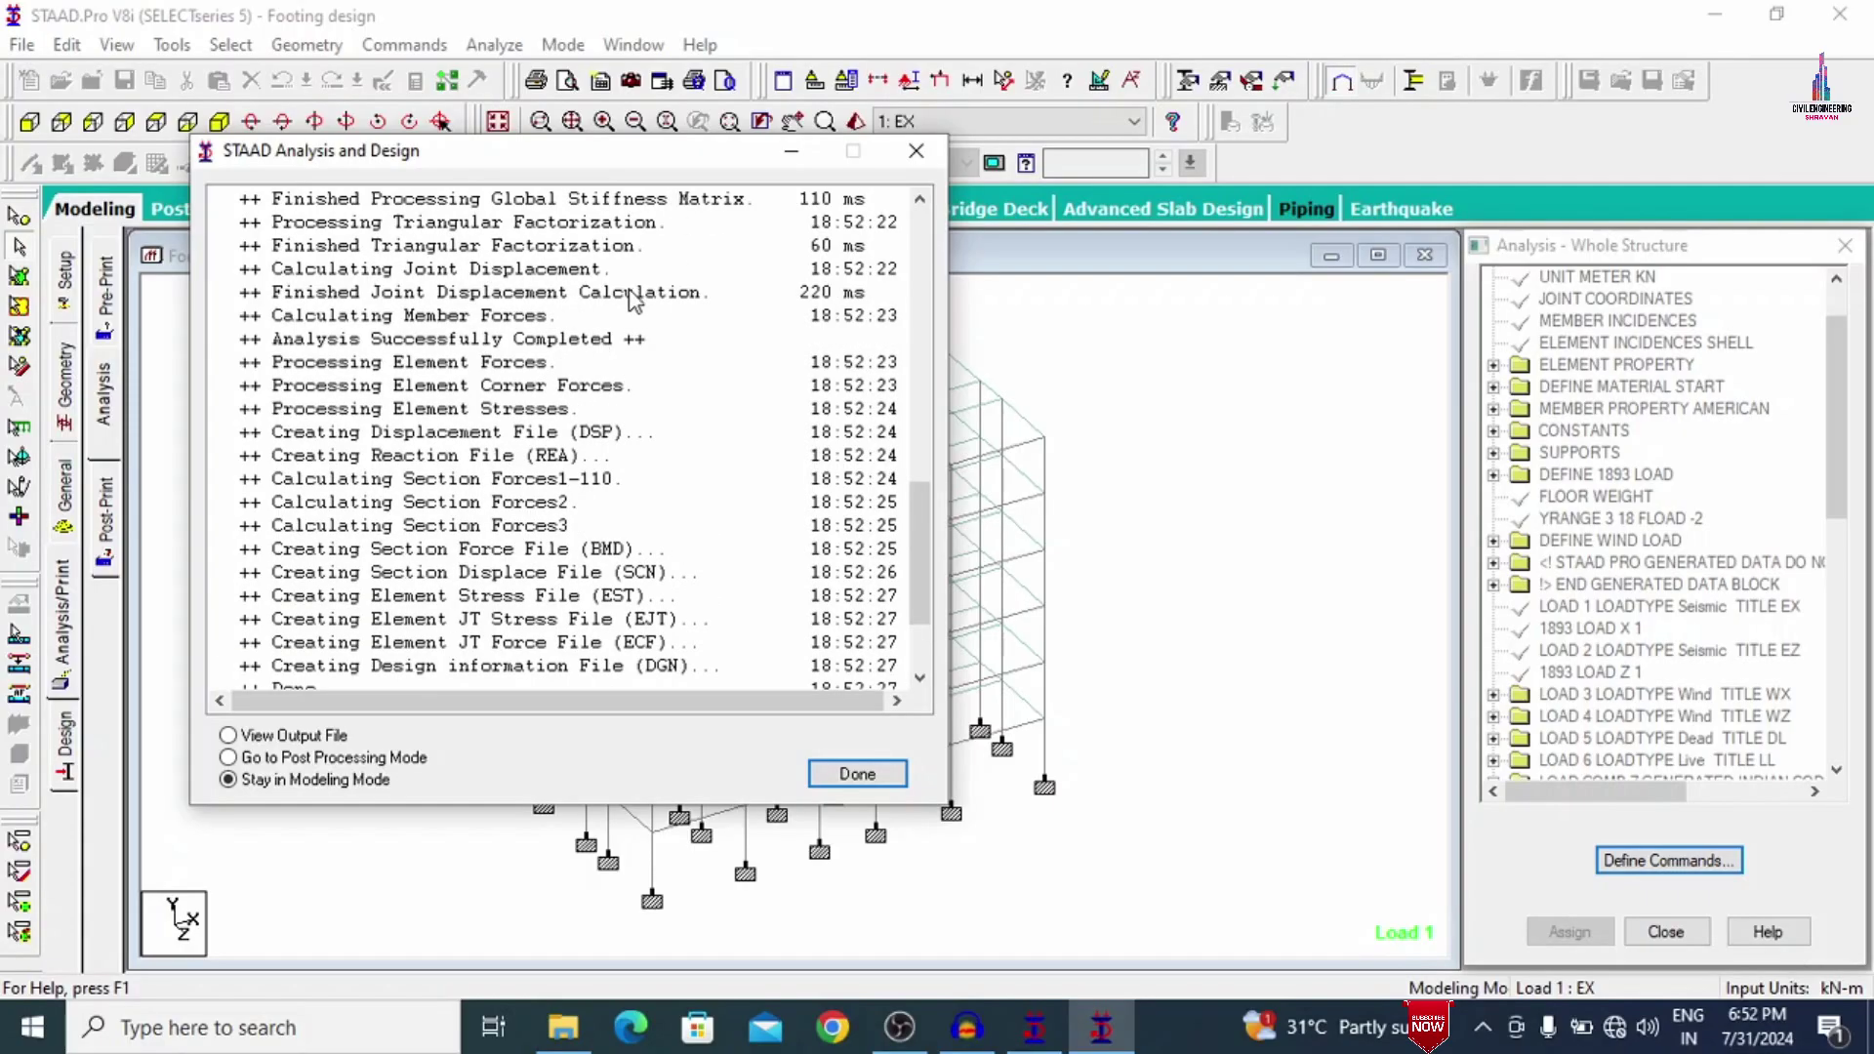
pyautogui.scroll(-2, 507, 527)
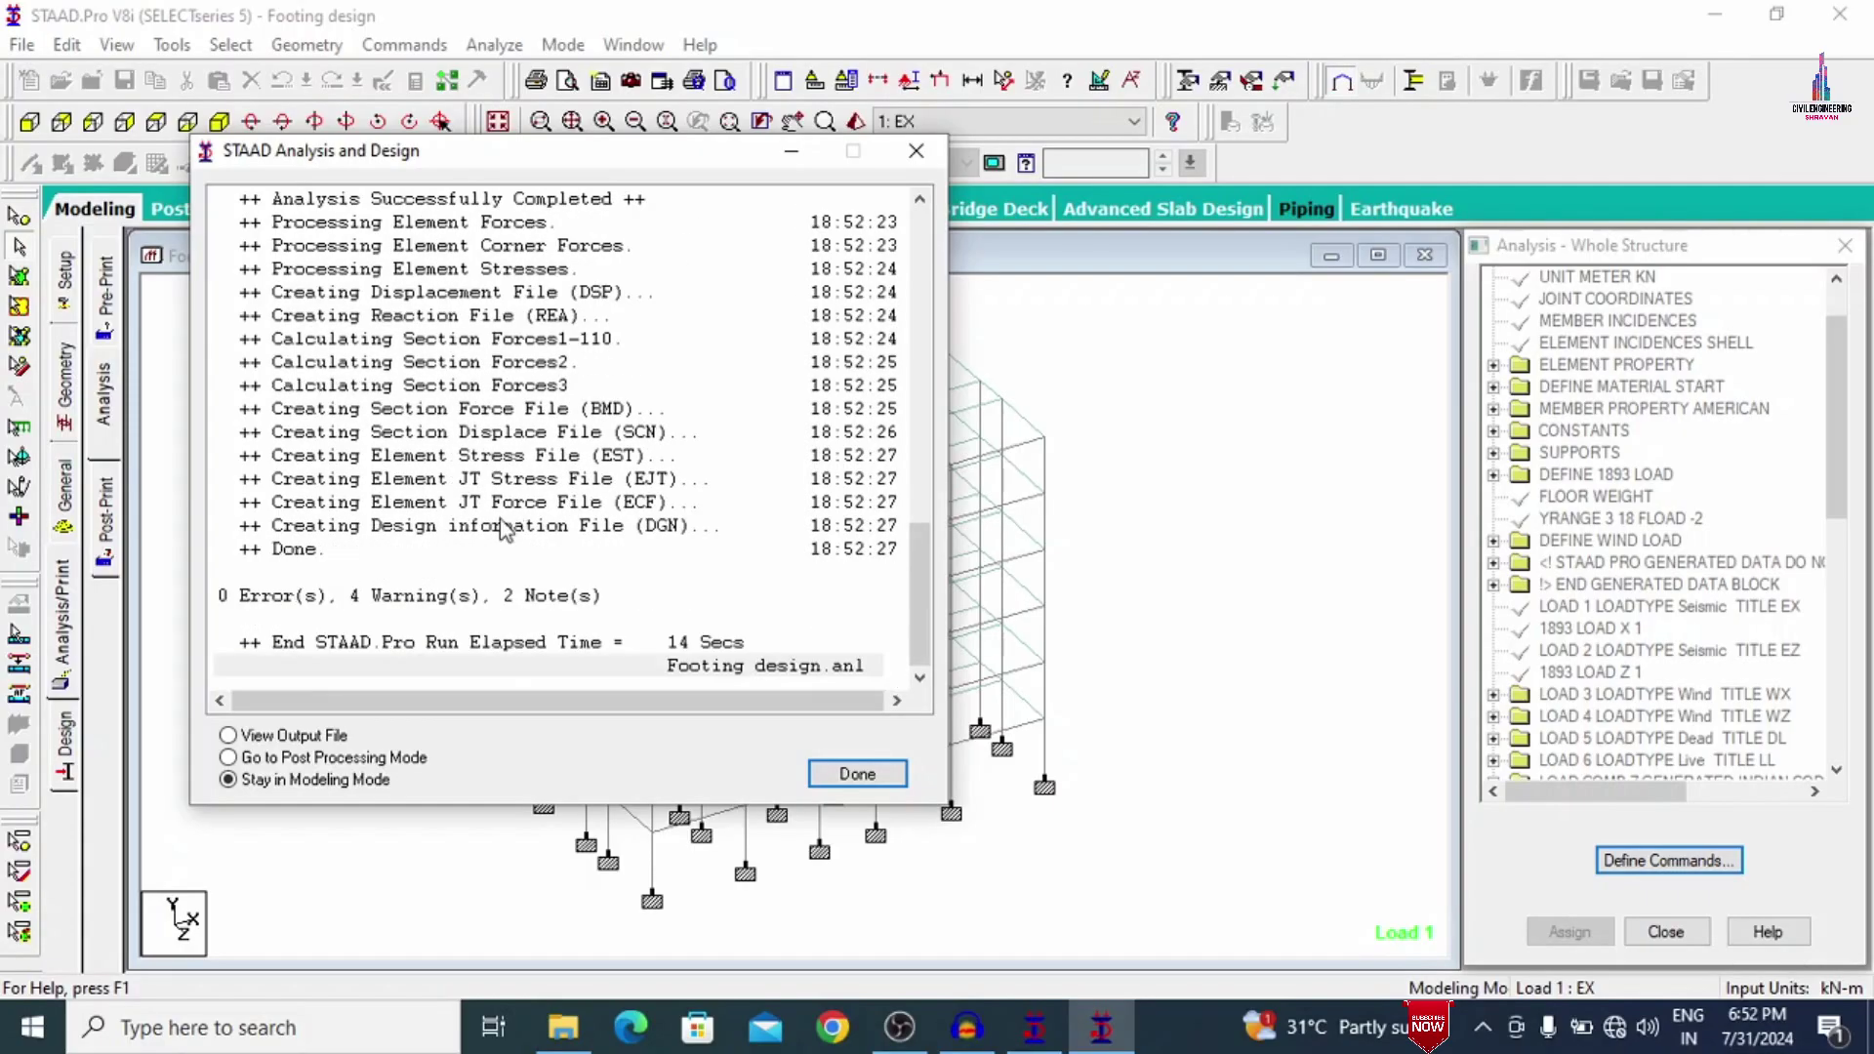
# Finish the analysis into post-processing mode with all load cases selected, and turn off the deflected shape display.
pyautogui.click(312, 758)
pyautogui.click(856, 776)
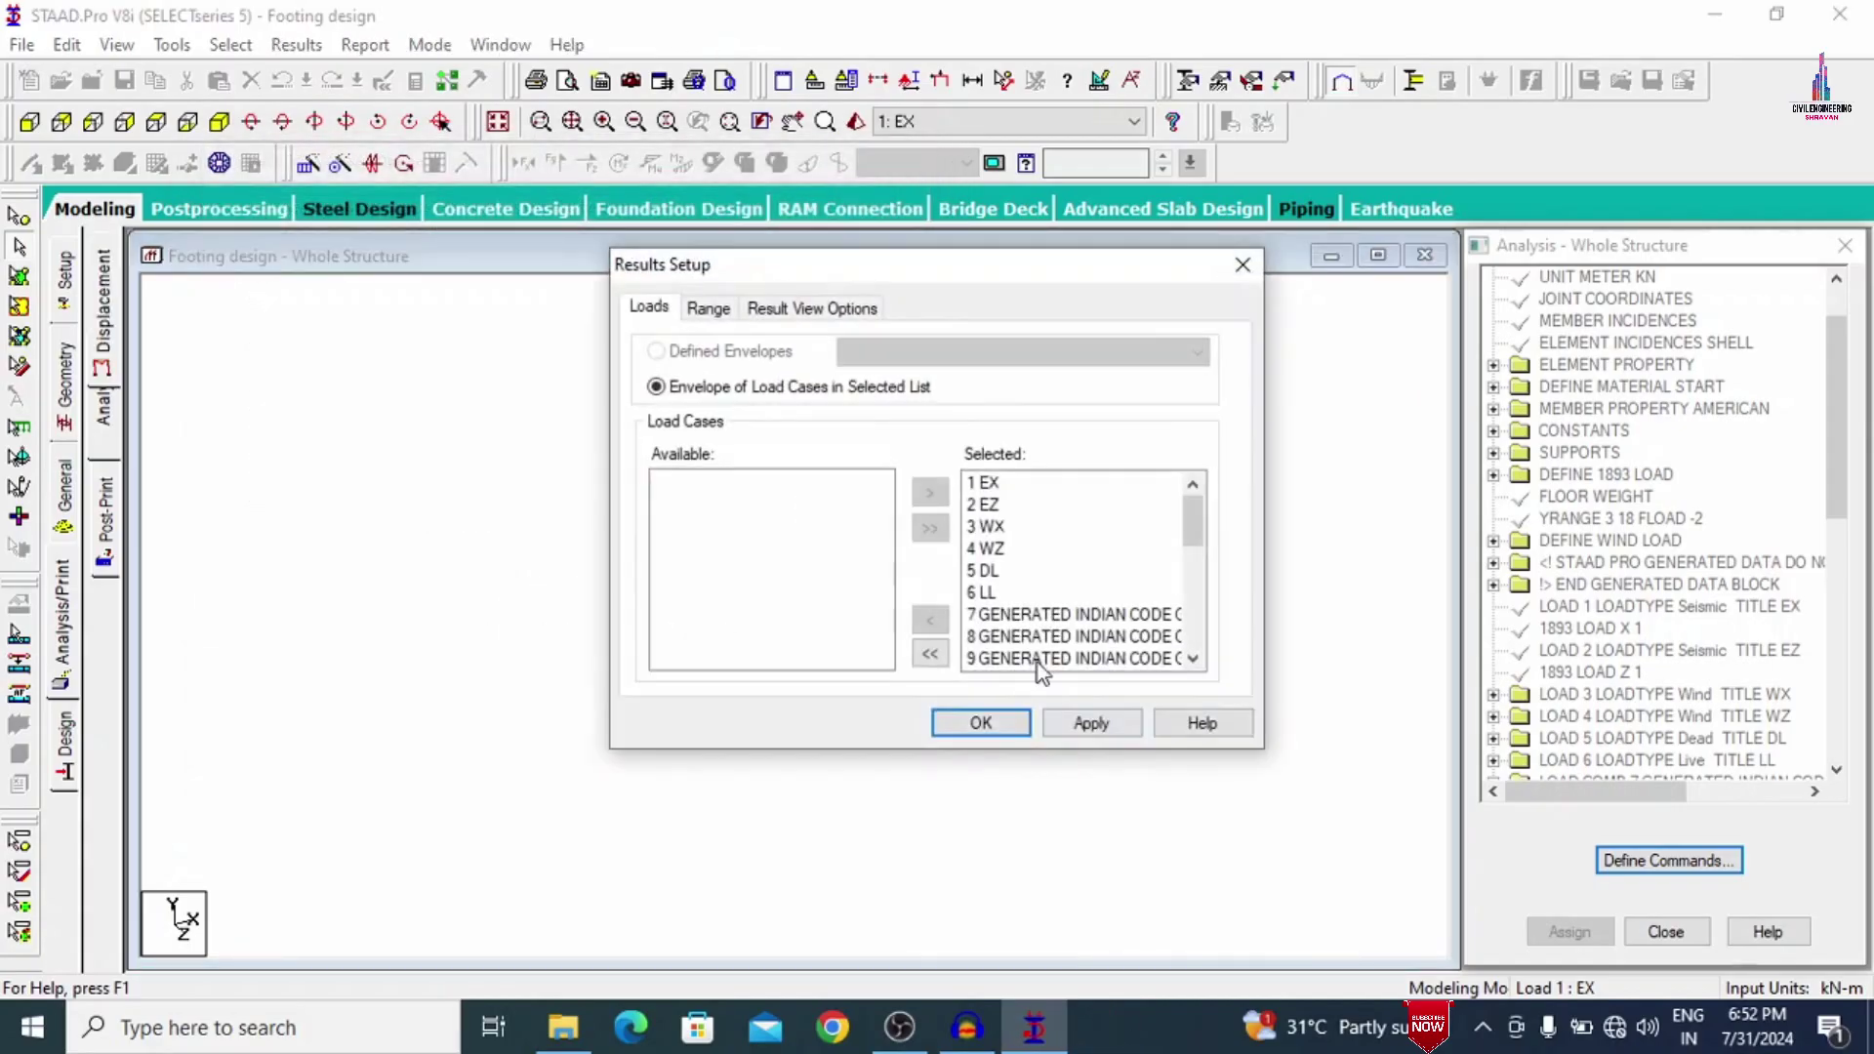
pyautogui.click(979, 723)
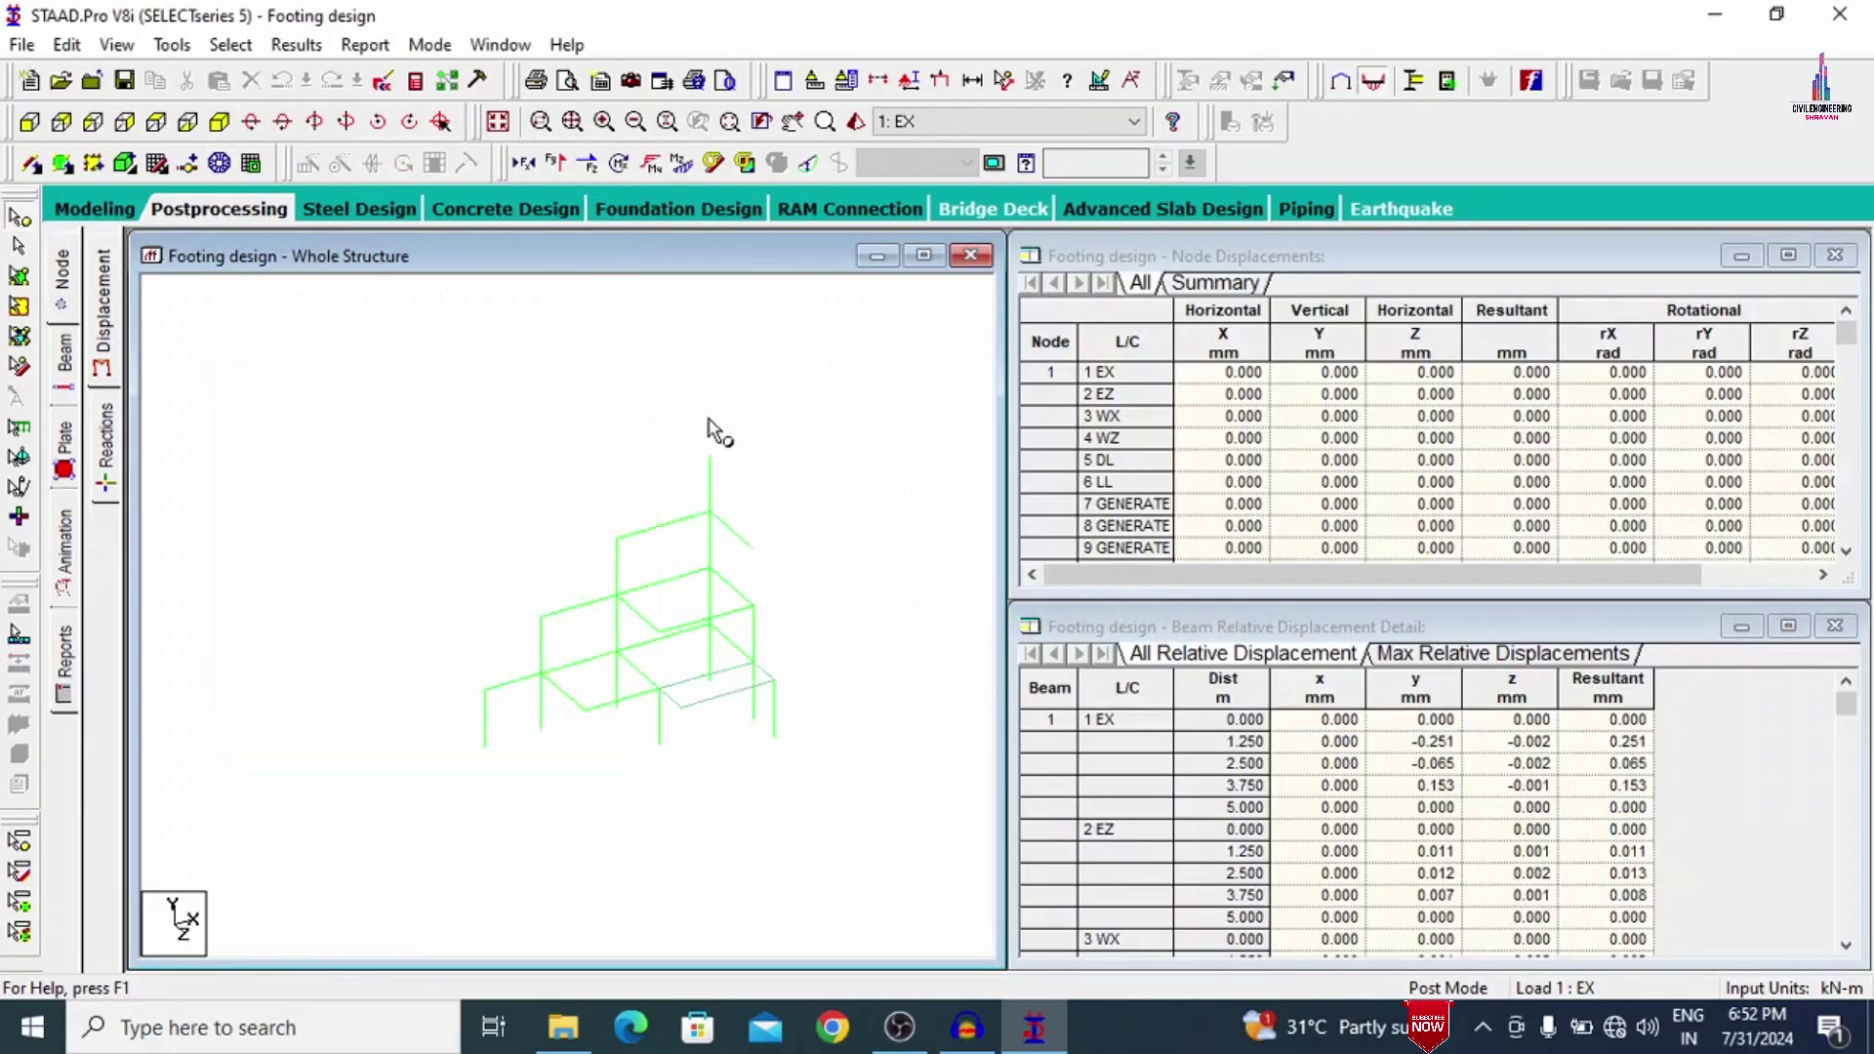
pyautogui.click(811, 168)
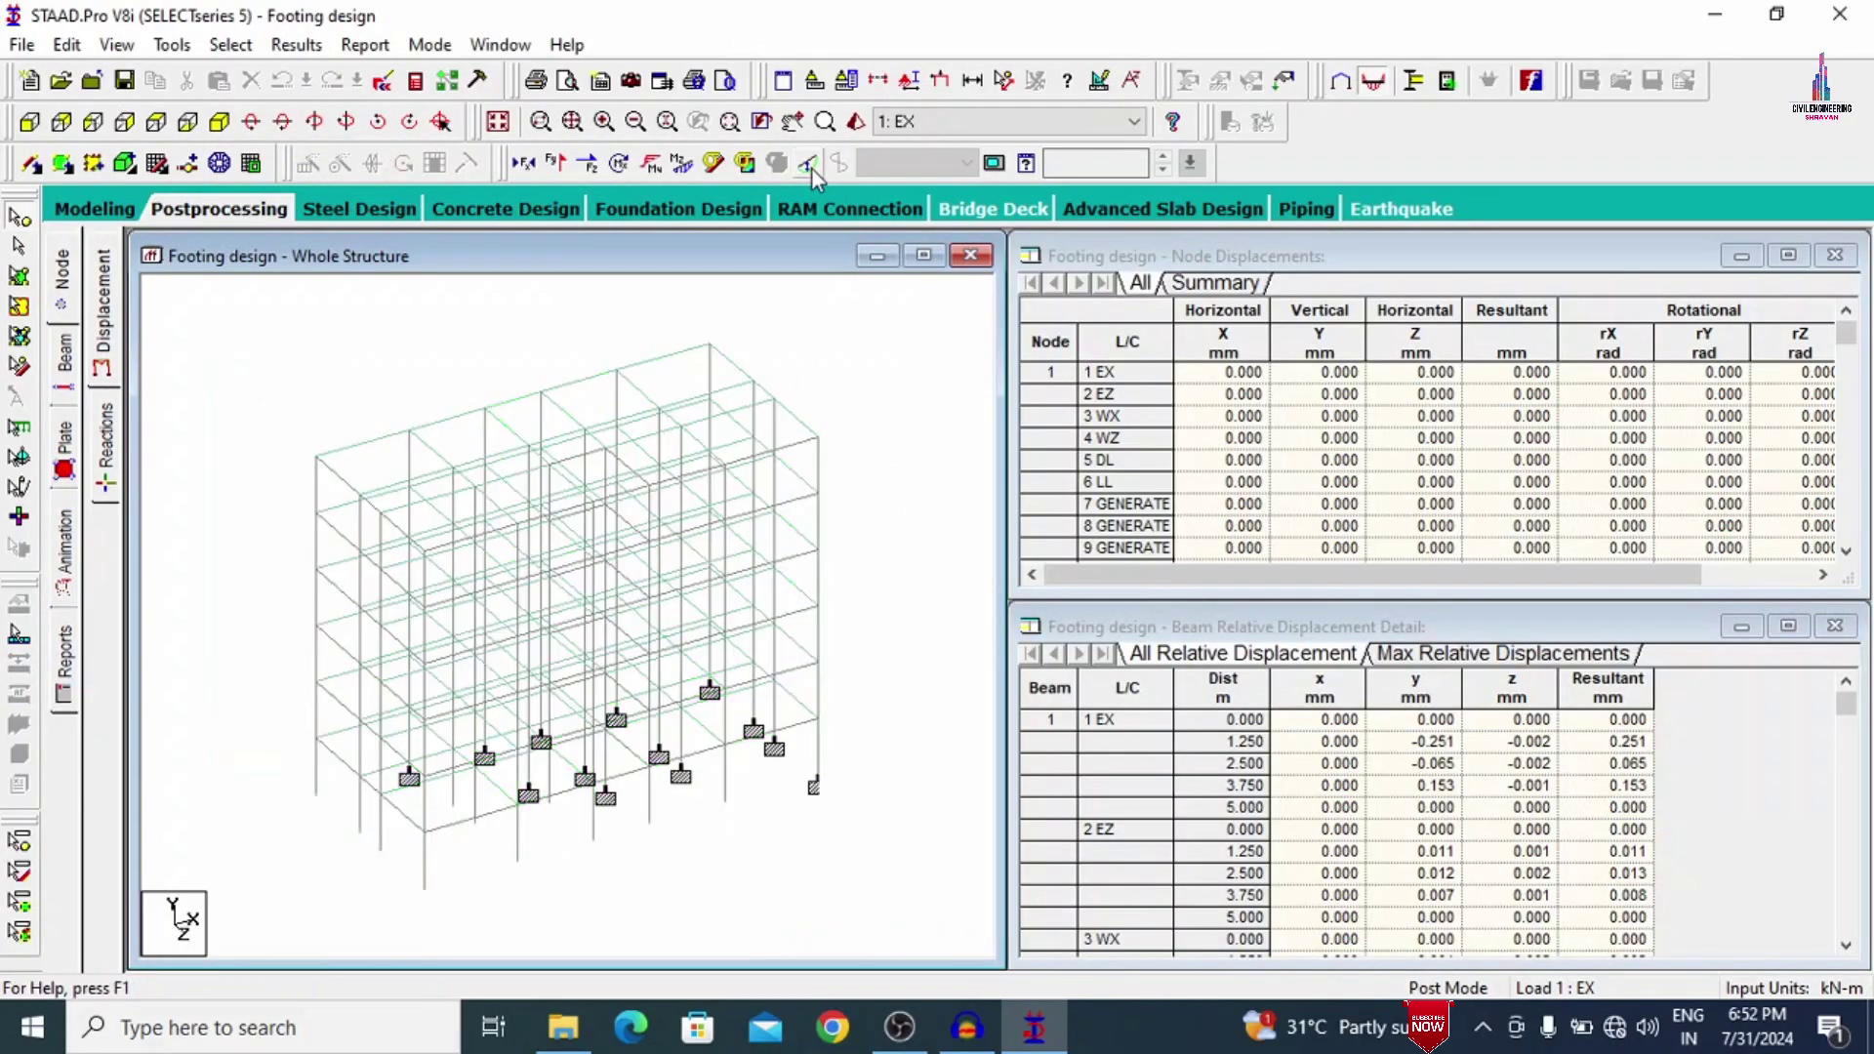
# Inspect the concrete design results of the two neighbouring roof-edge beams, 27 and 26.
pyautogui.click(19, 246)
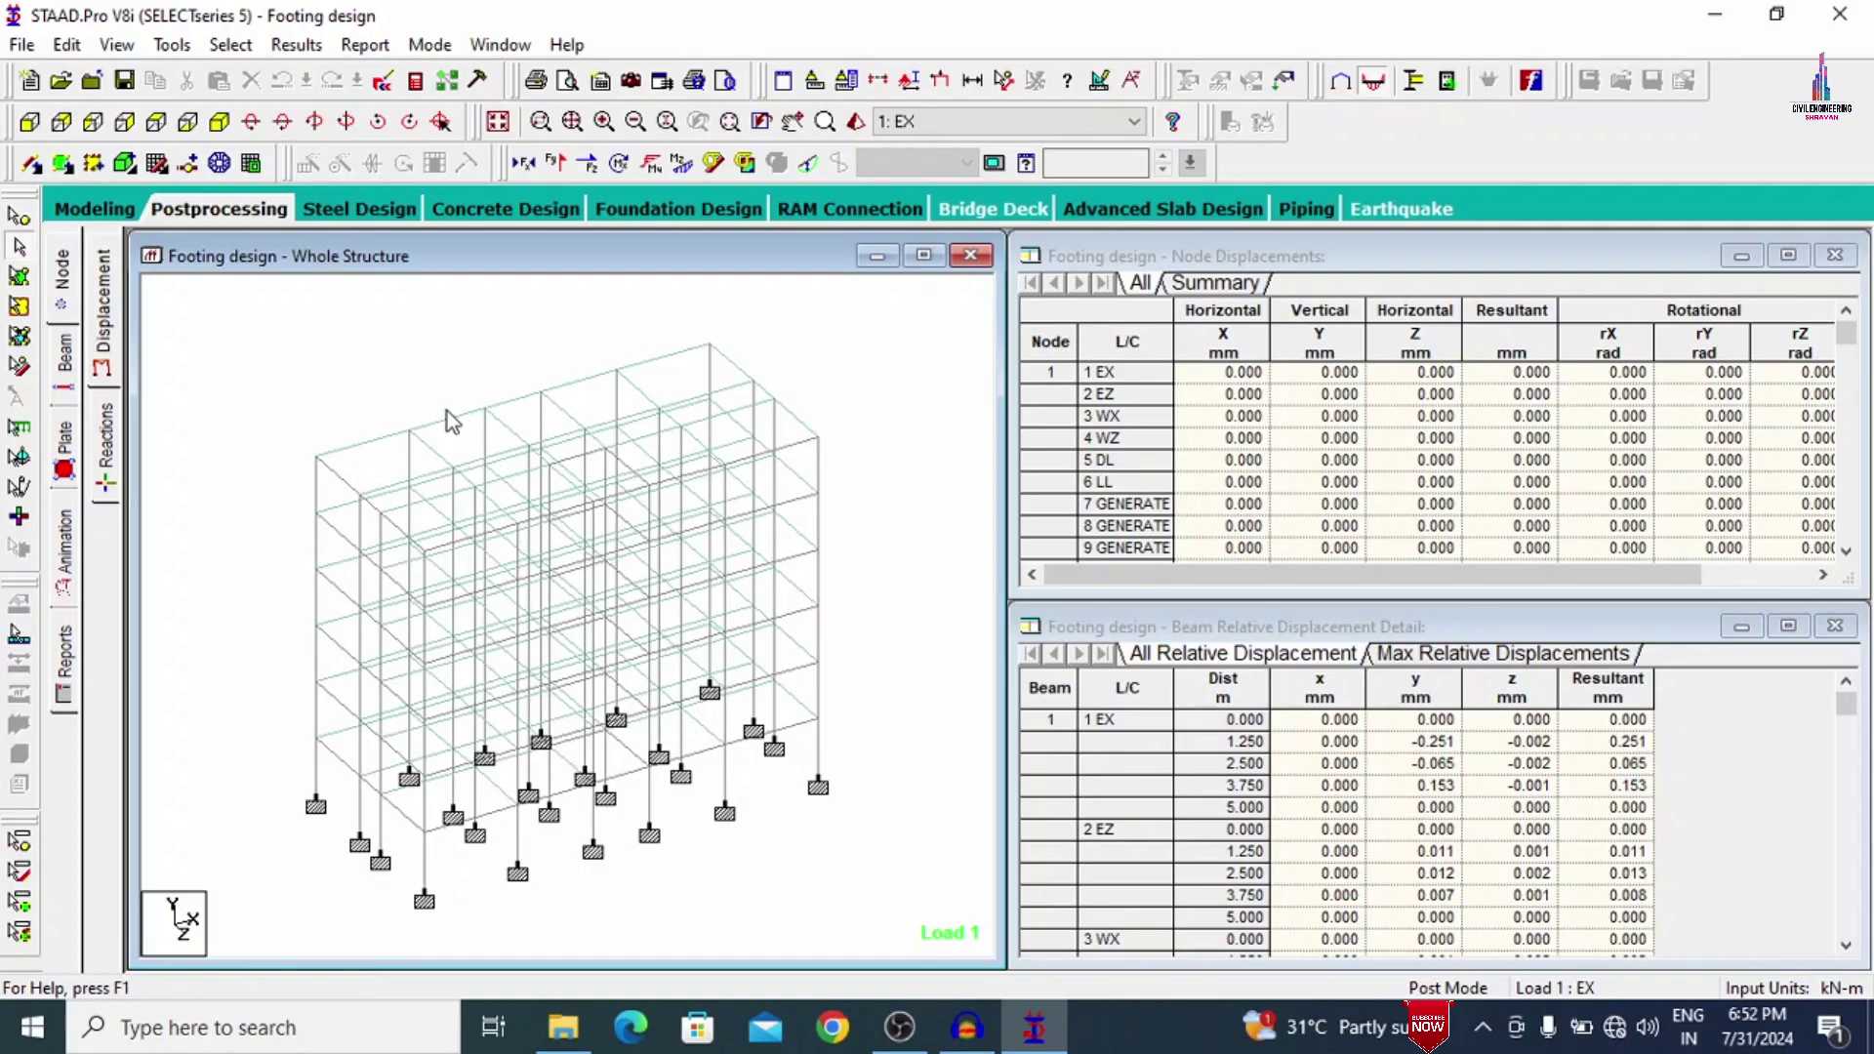
pyautogui.doubleClick(451, 421)
pyautogui.click(1084, 236)
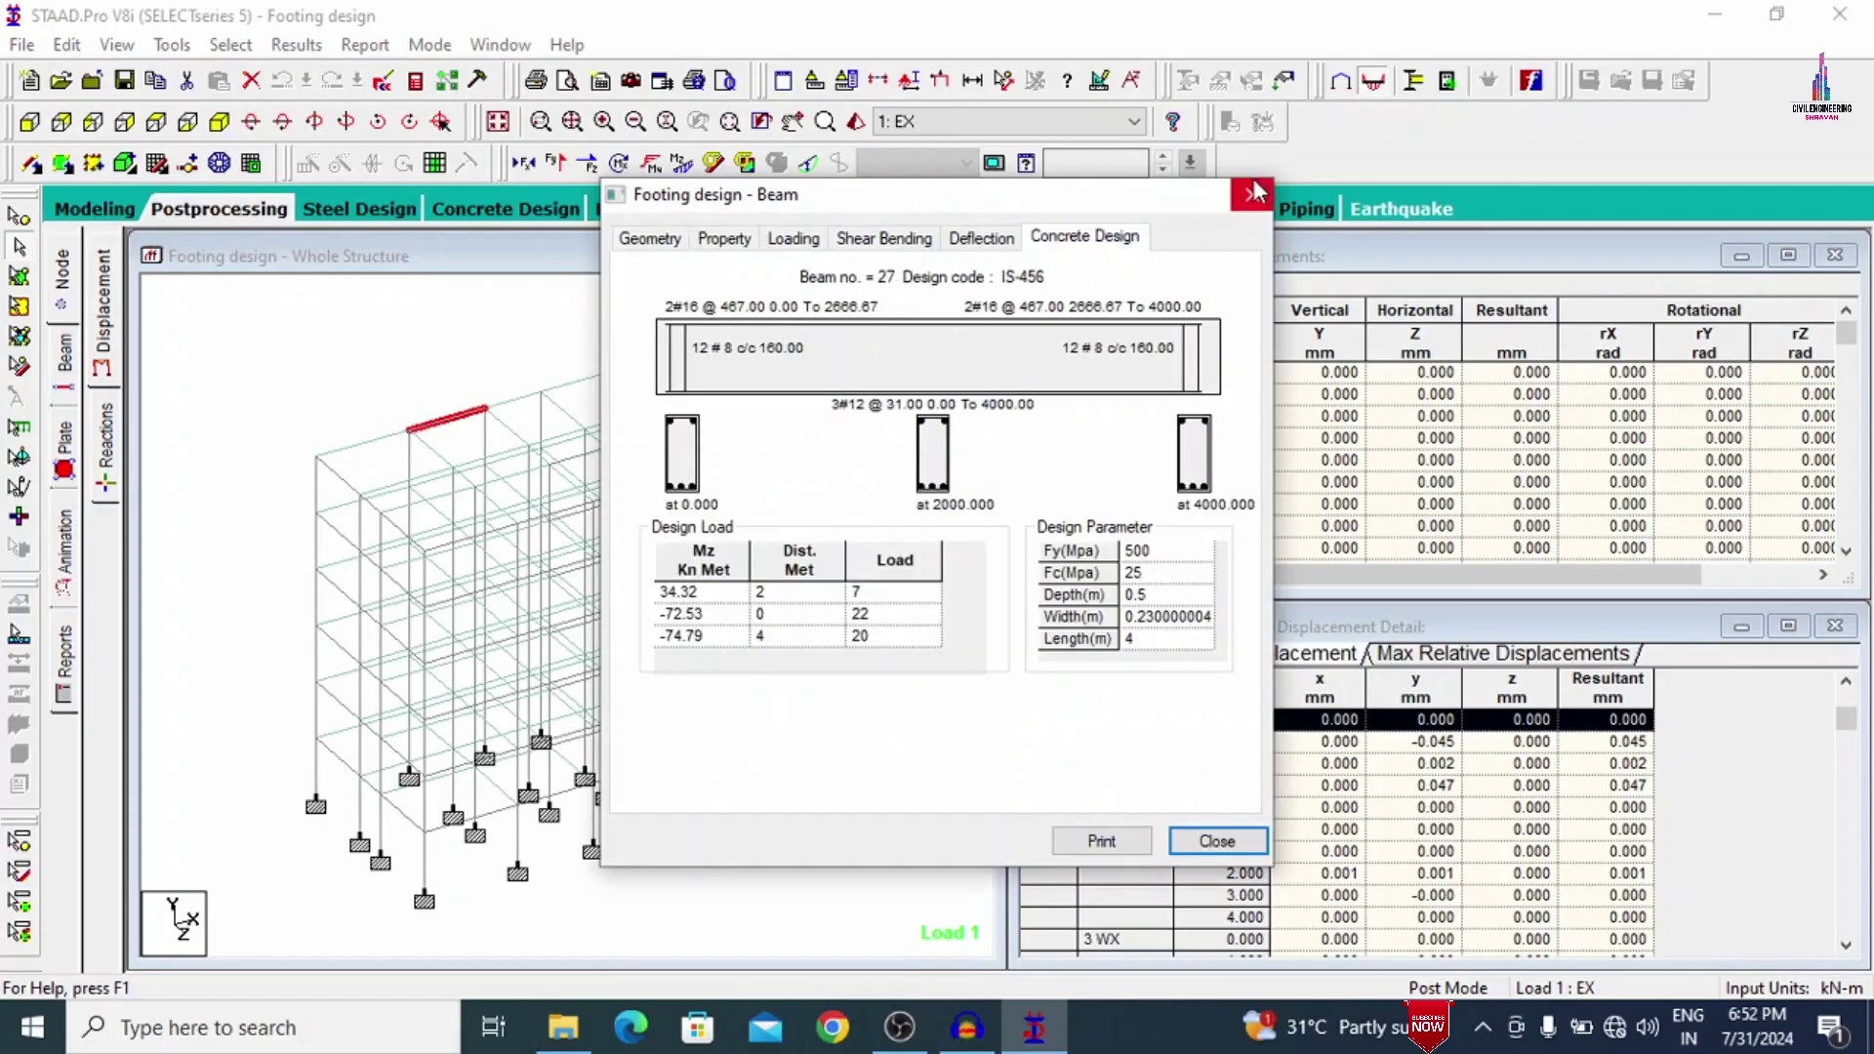
pyautogui.click(1256, 192)
pyautogui.doubleClick(353, 444)
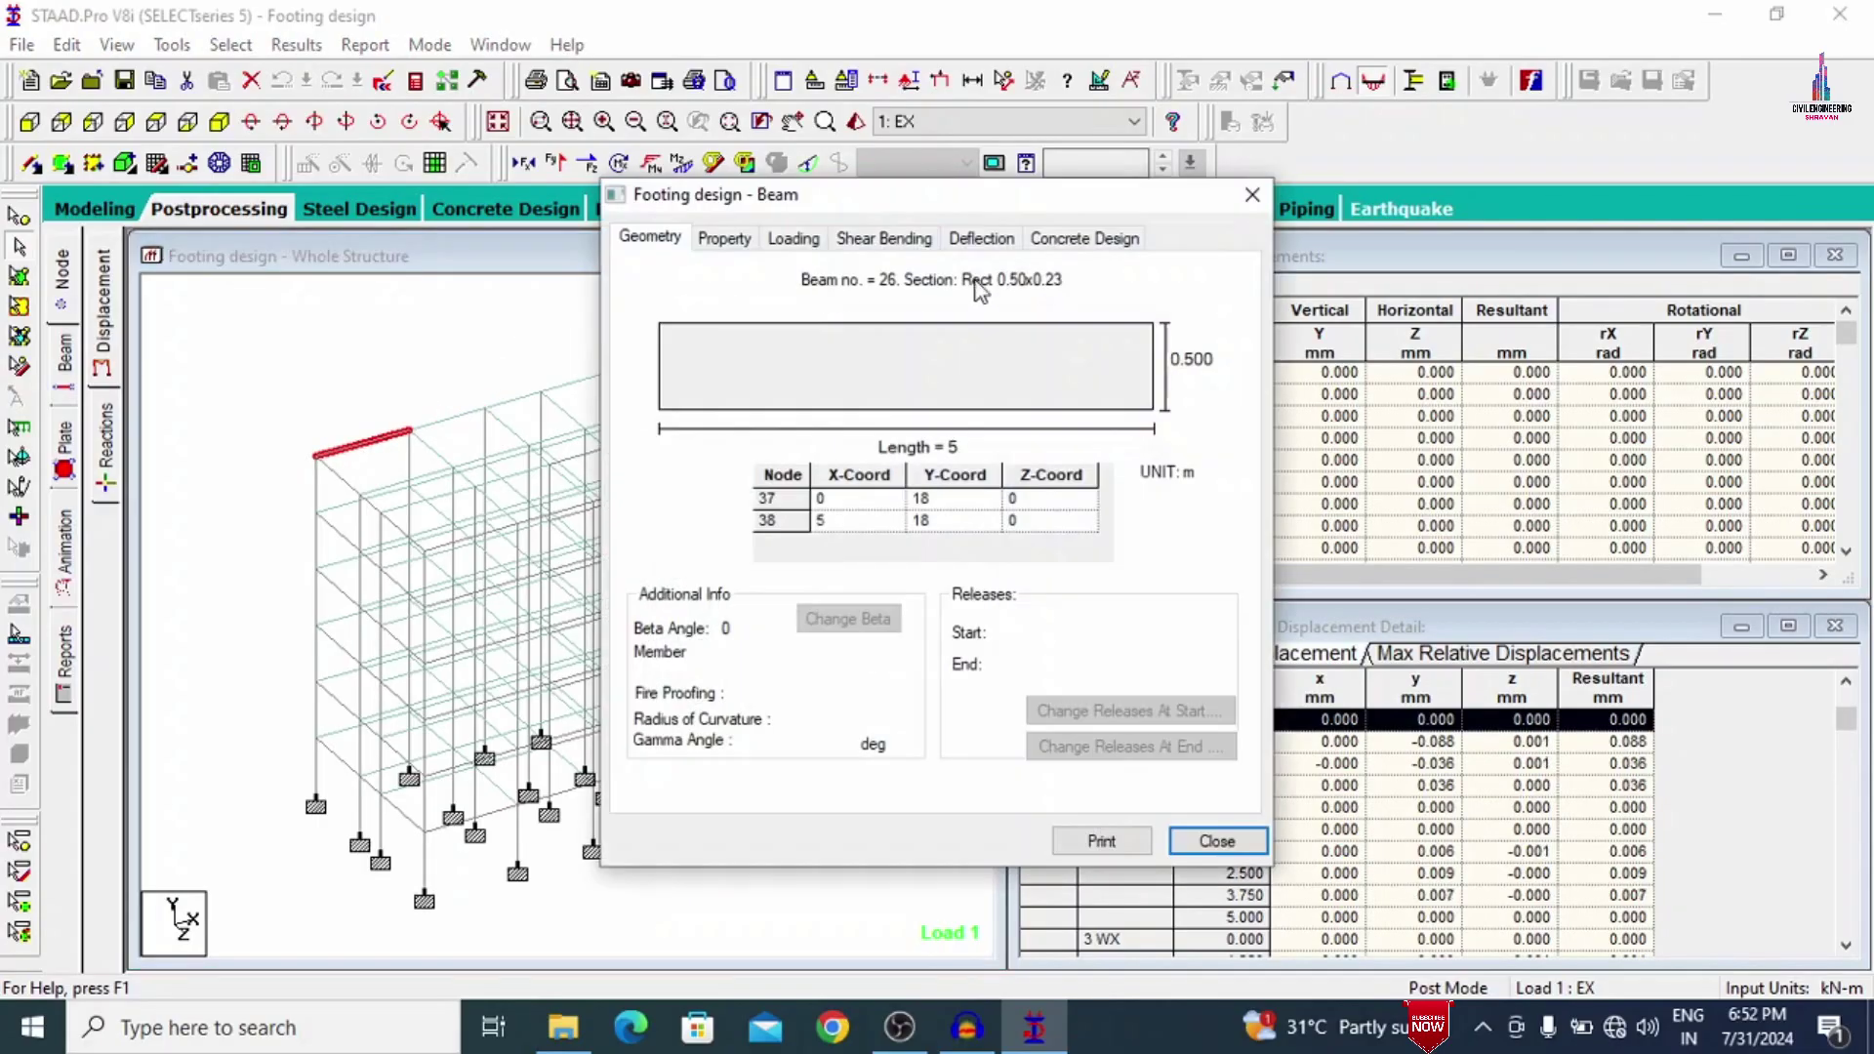
pyautogui.click(1084, 238)
pyautogui.click(1252, 195)
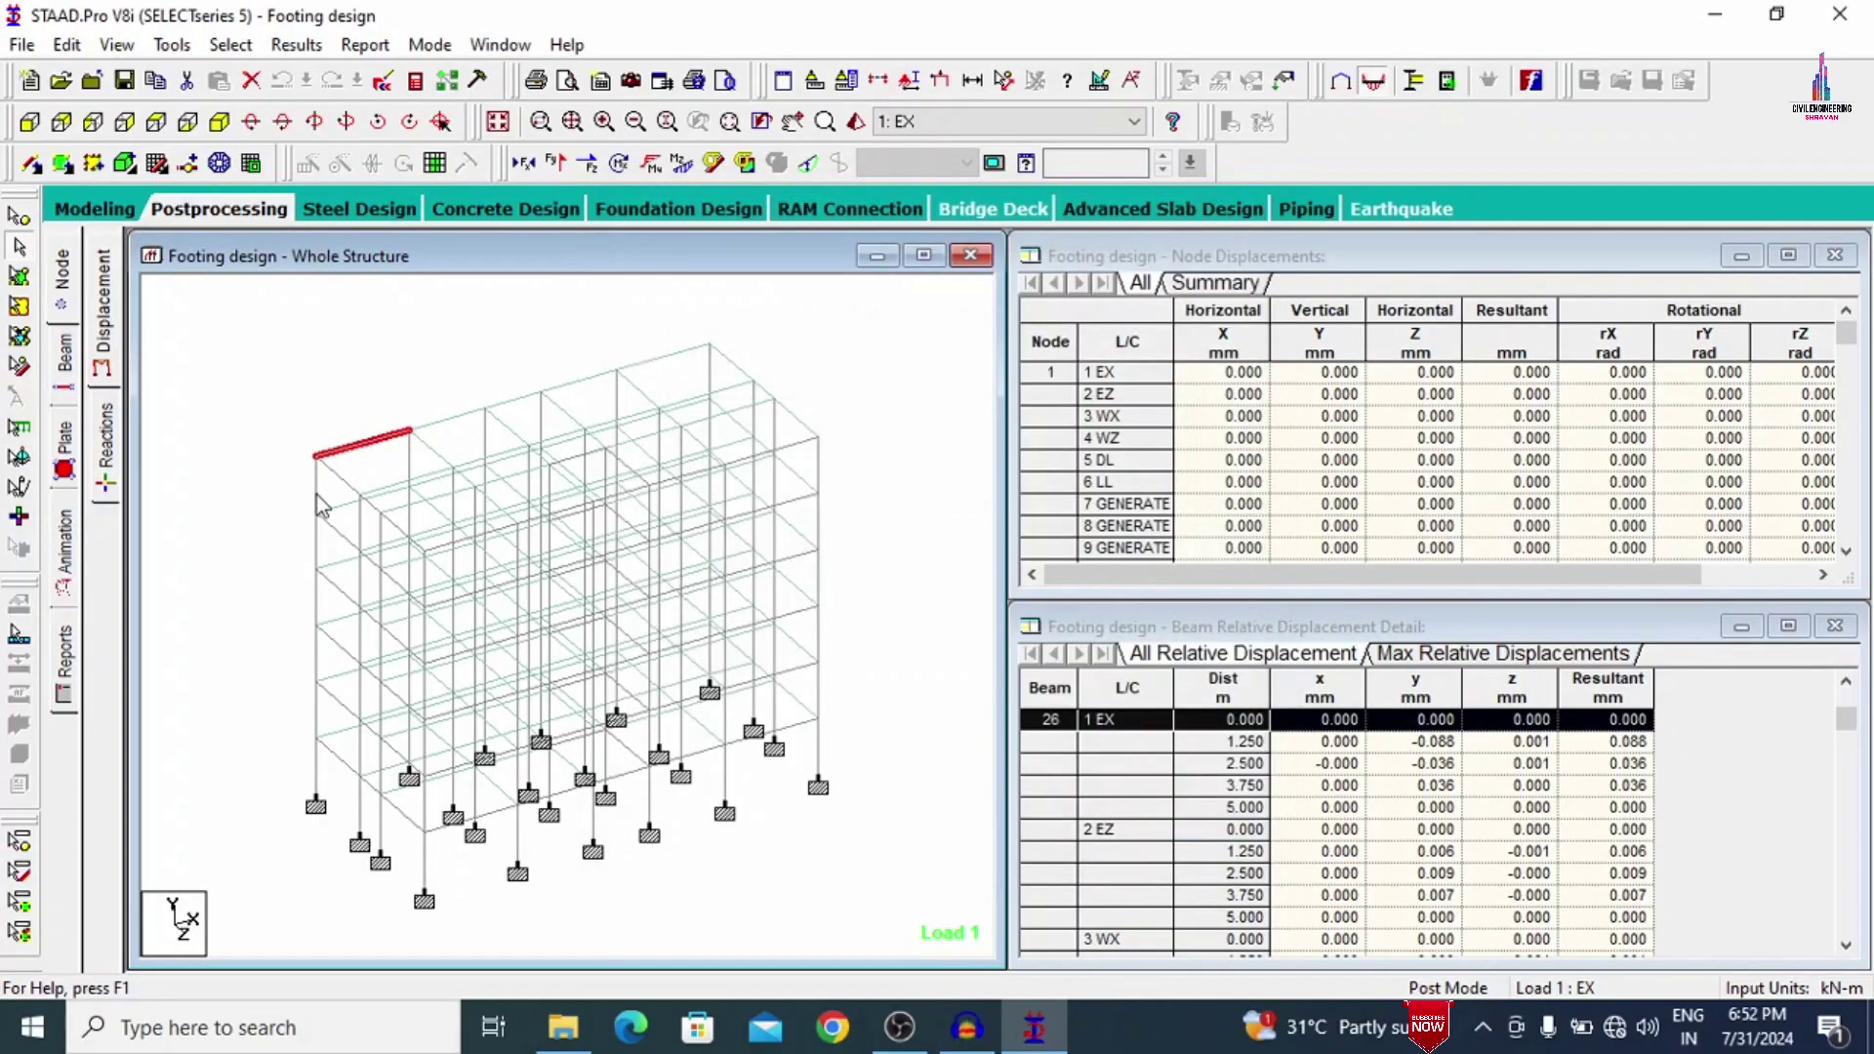
# Inspect the concrete design results of the top-storey corner column below beam 26, and clear the selection.
pyautogui.doubleClick(318, 496)
pyautogui.click(1085, 237)
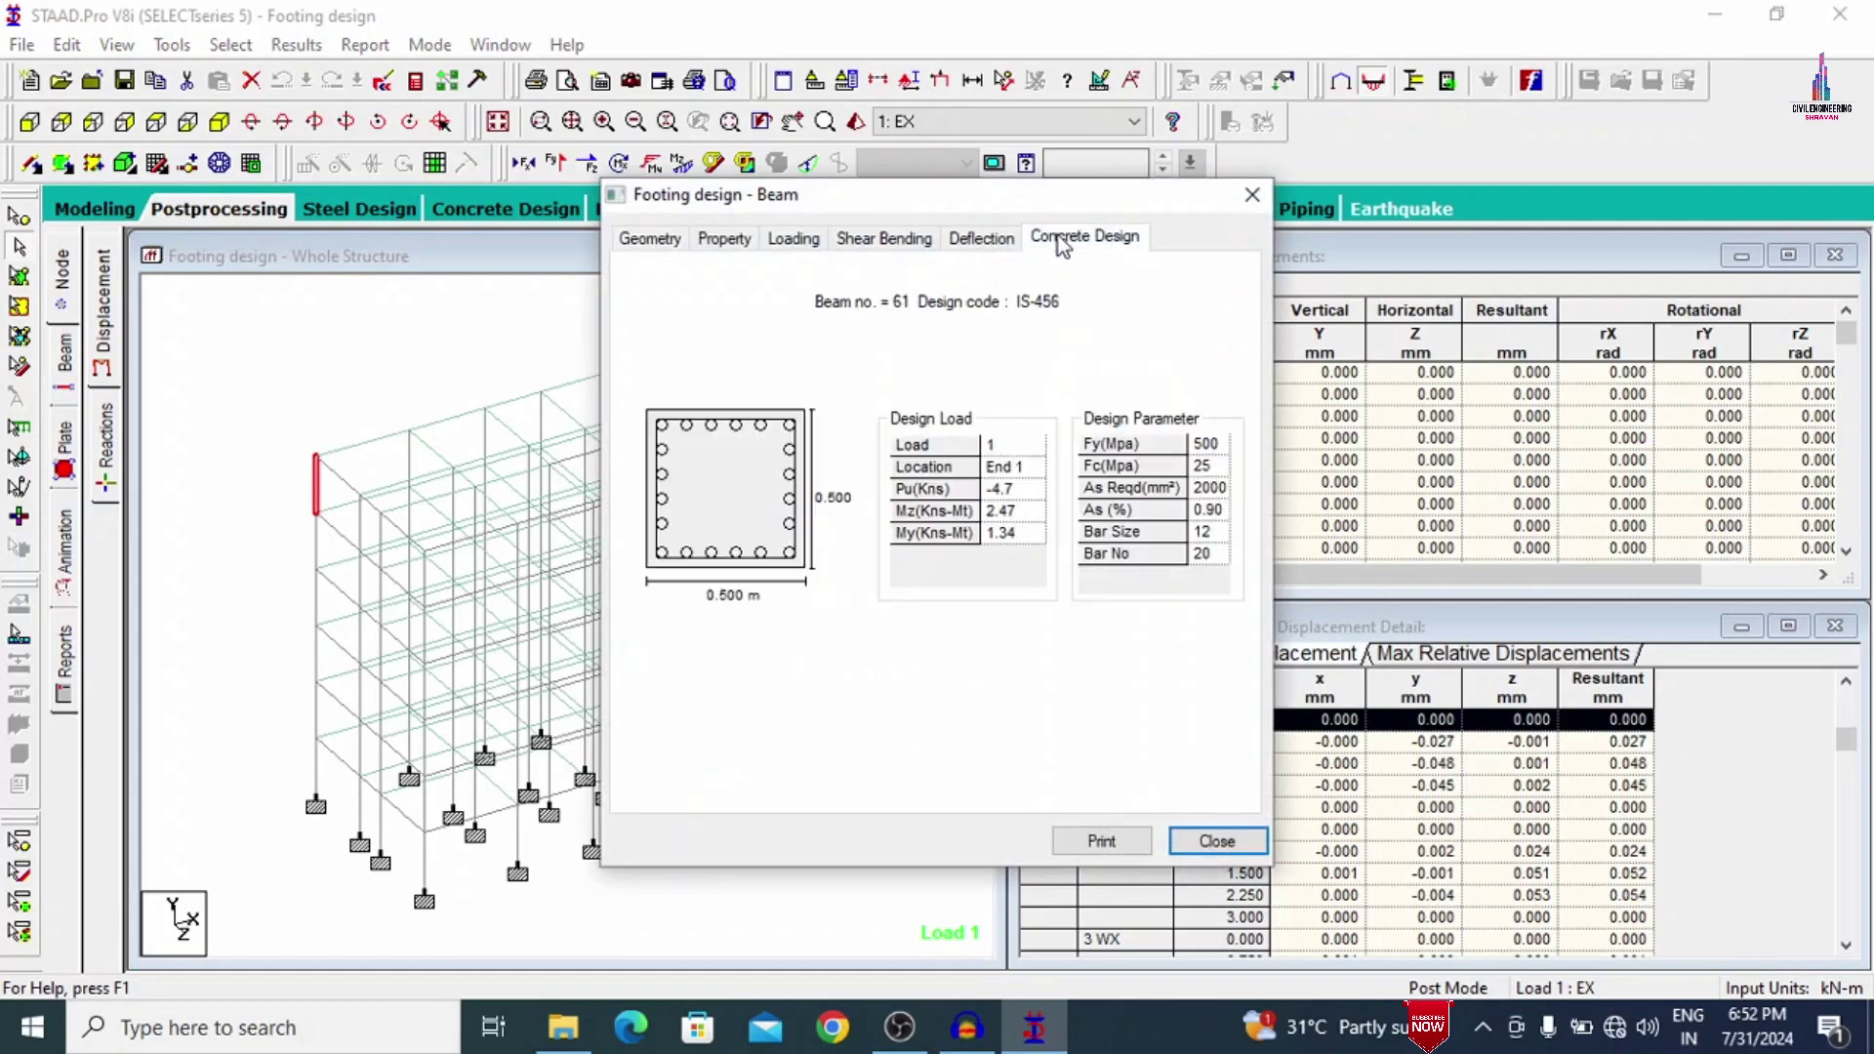
pyautogui.click(1252, 194)
pyautogui.click(851, 435)
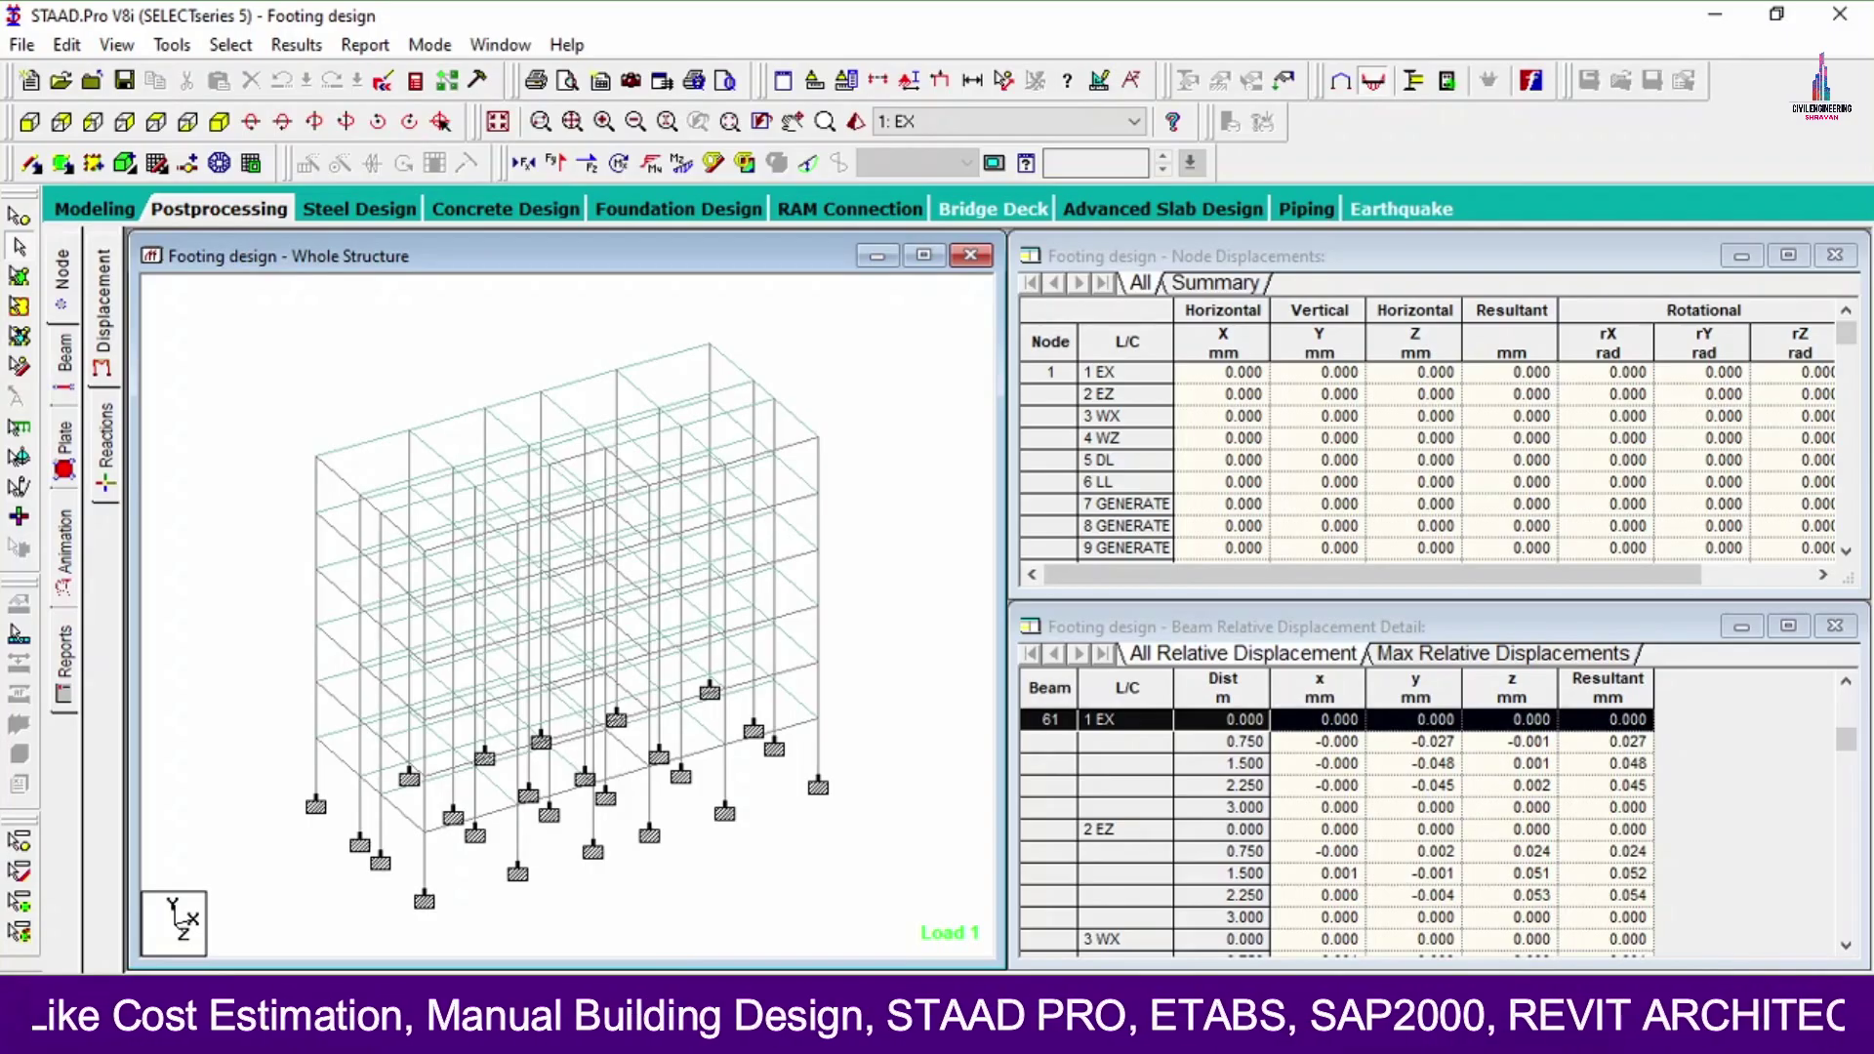
# Set up the foundation design for all supports and include the primary load cases EX, EZ, WX, WZ, DL and LL.
pyautogui.click(705, 211)
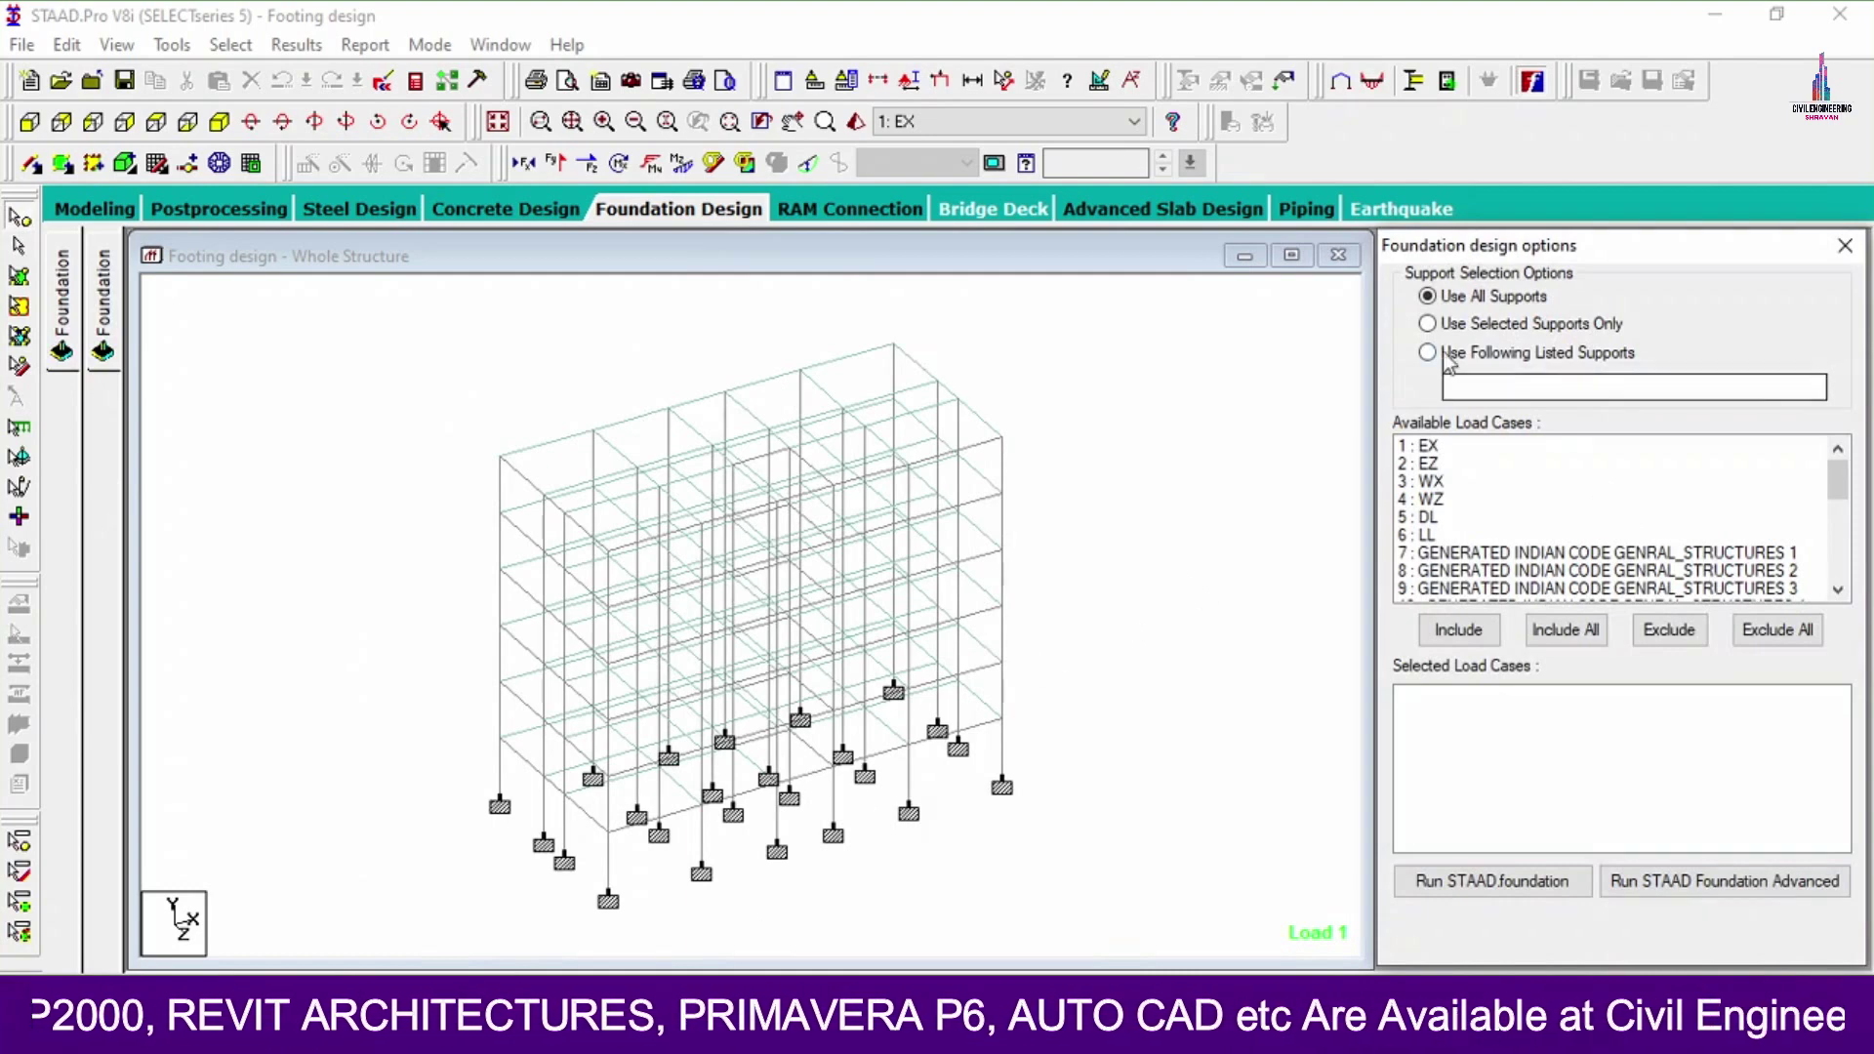
pyautogui.click(1467, 451)
pyautogui.keyDown('ctrl'); pyautogui.click(1459, 465); pyautogui.keyUp('ctrl')
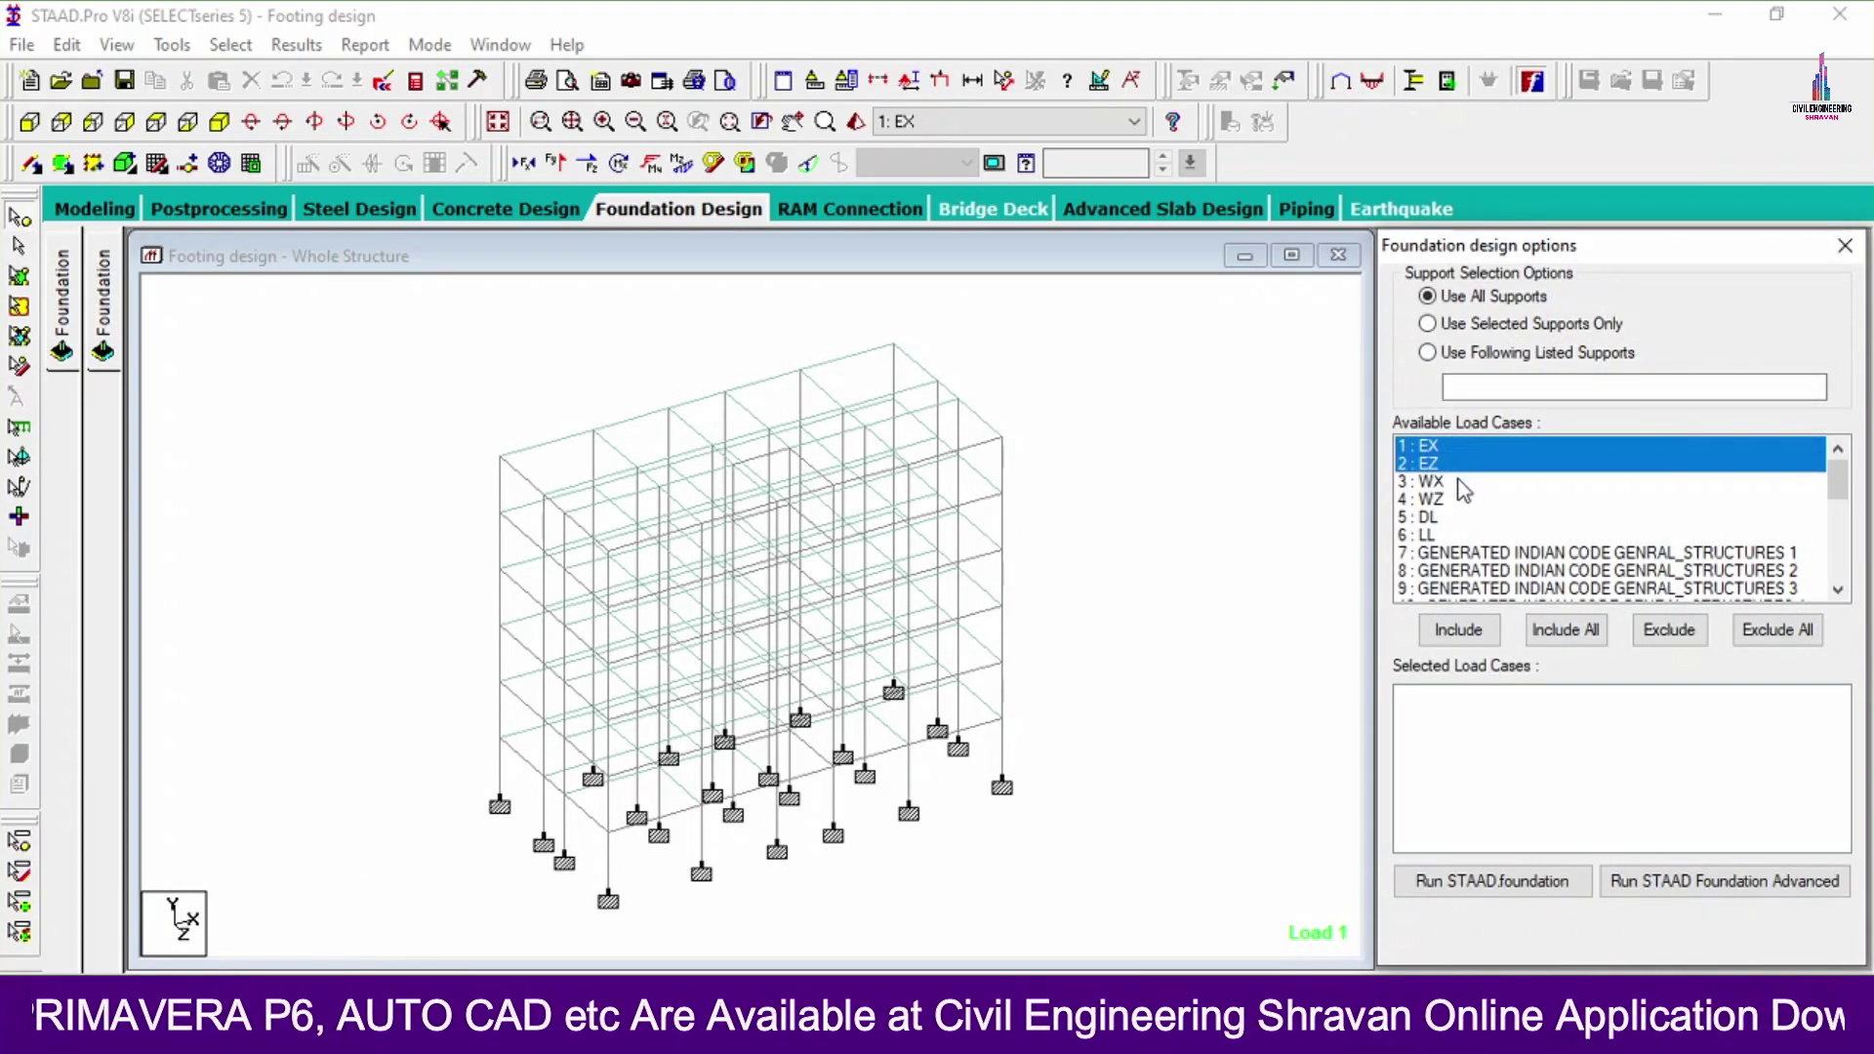
pyautogui.keyDown('ctrl'); pyautogui.click(1458, 482); pyautogui.keyUp('ctrl')
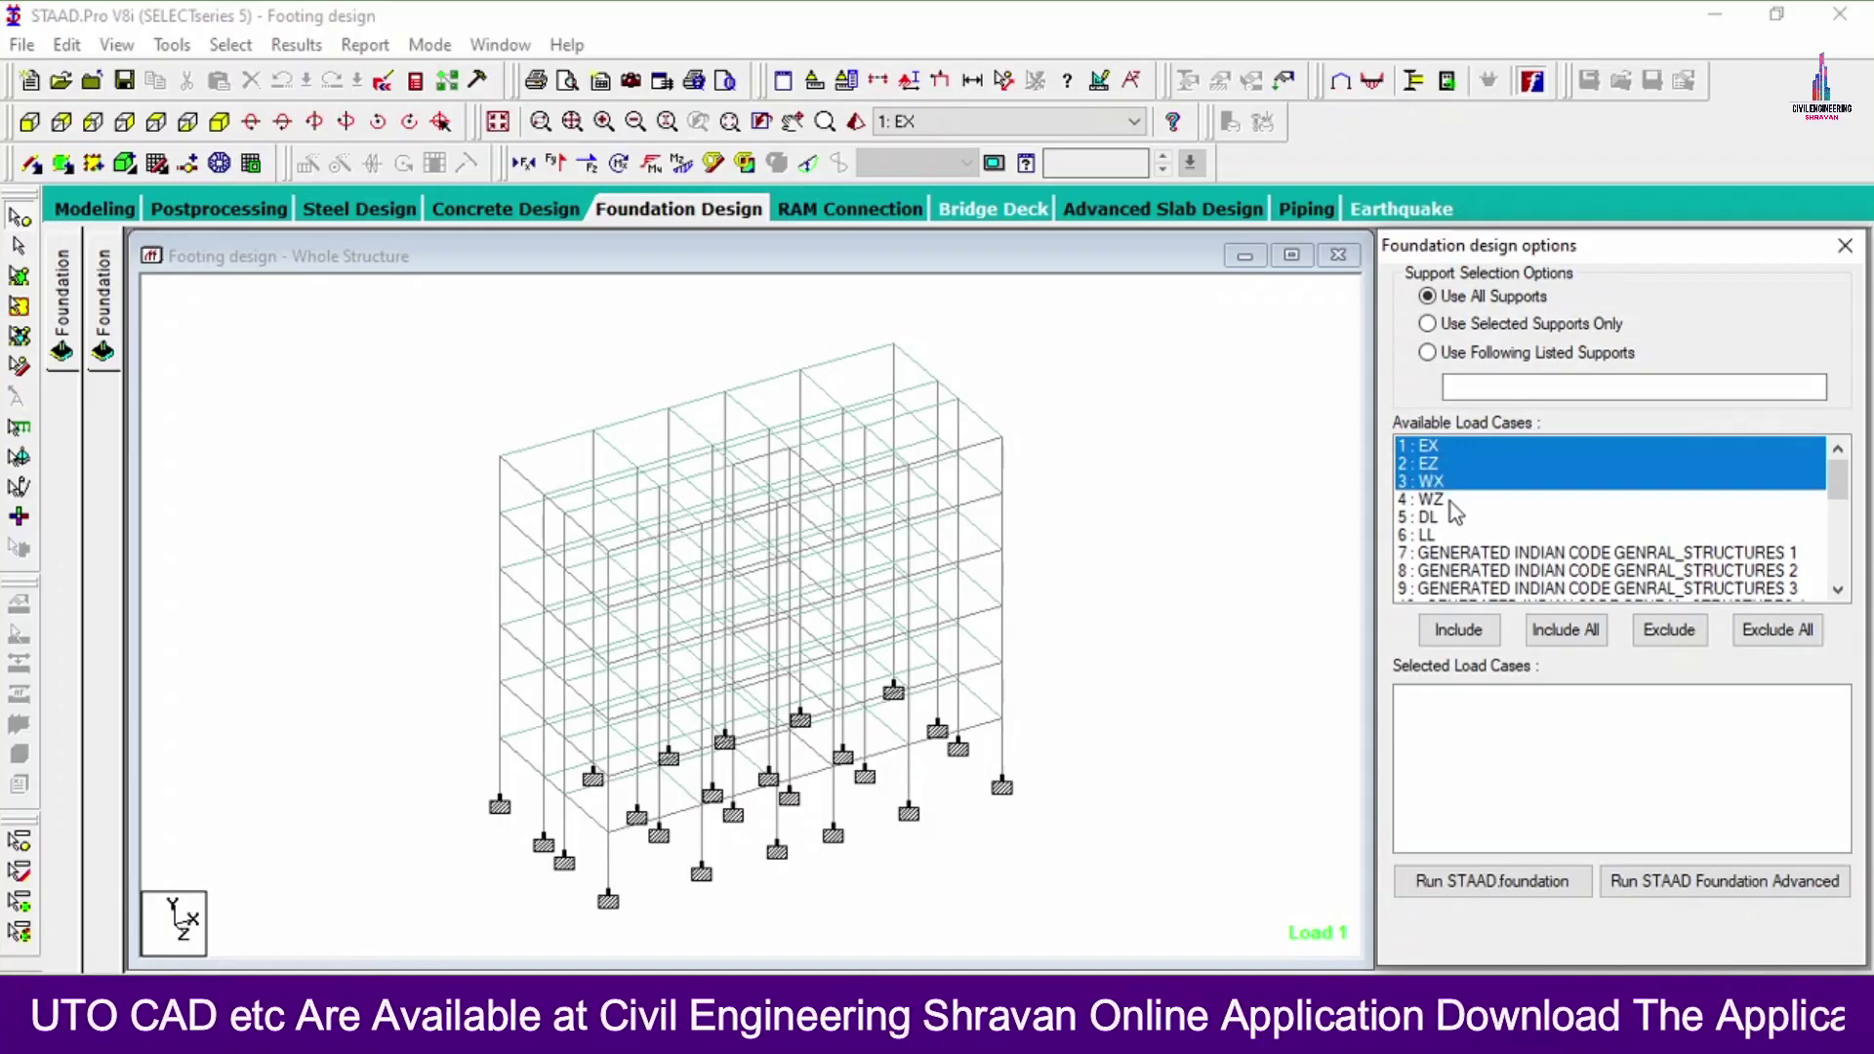
pyautogui.keyDown('ctrl'); pyautogui.click(1450, 502); pyautogui.keyUp('ctrl')
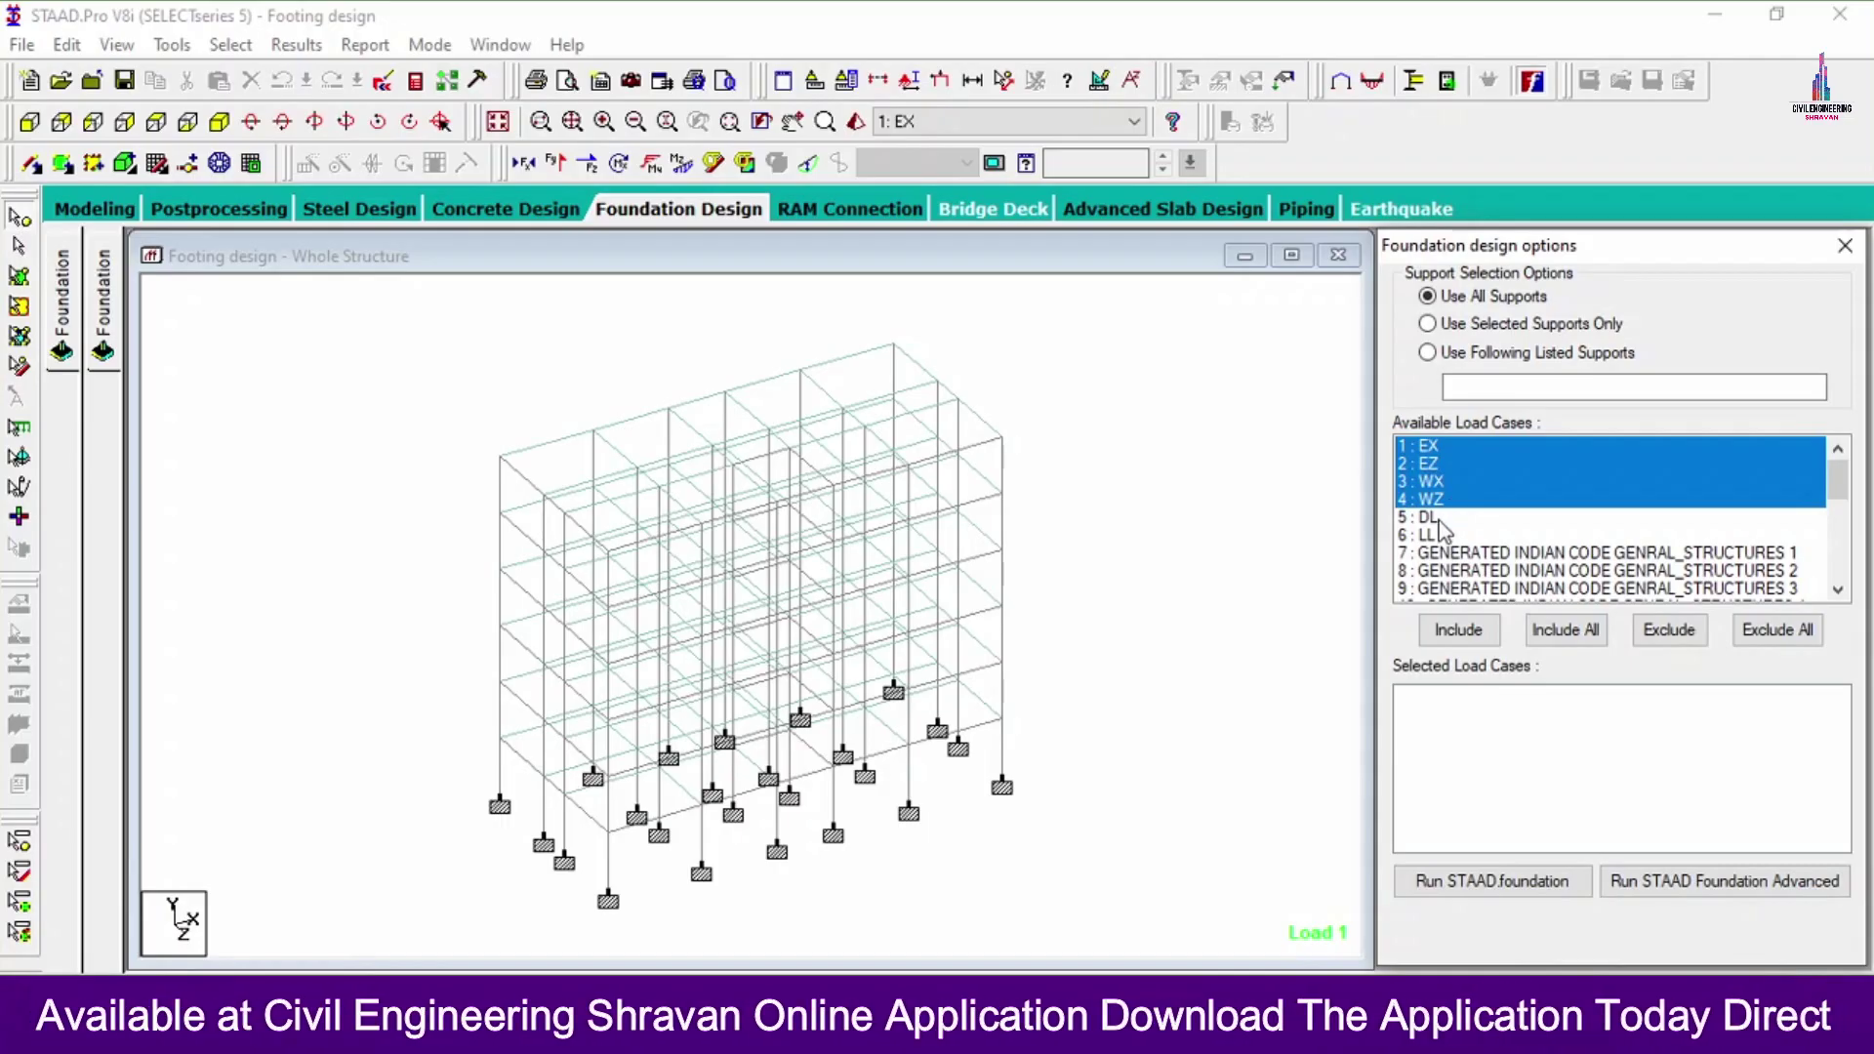
pyautogui.keyDown('ctrl'); pyautogui.click(1439, 518); pyautogui.keyUp('ctrl')
pyautogui.keyDown('ctrl'); pyautogui.click(1438, 536); pyautogui.keyUp('ctrl')
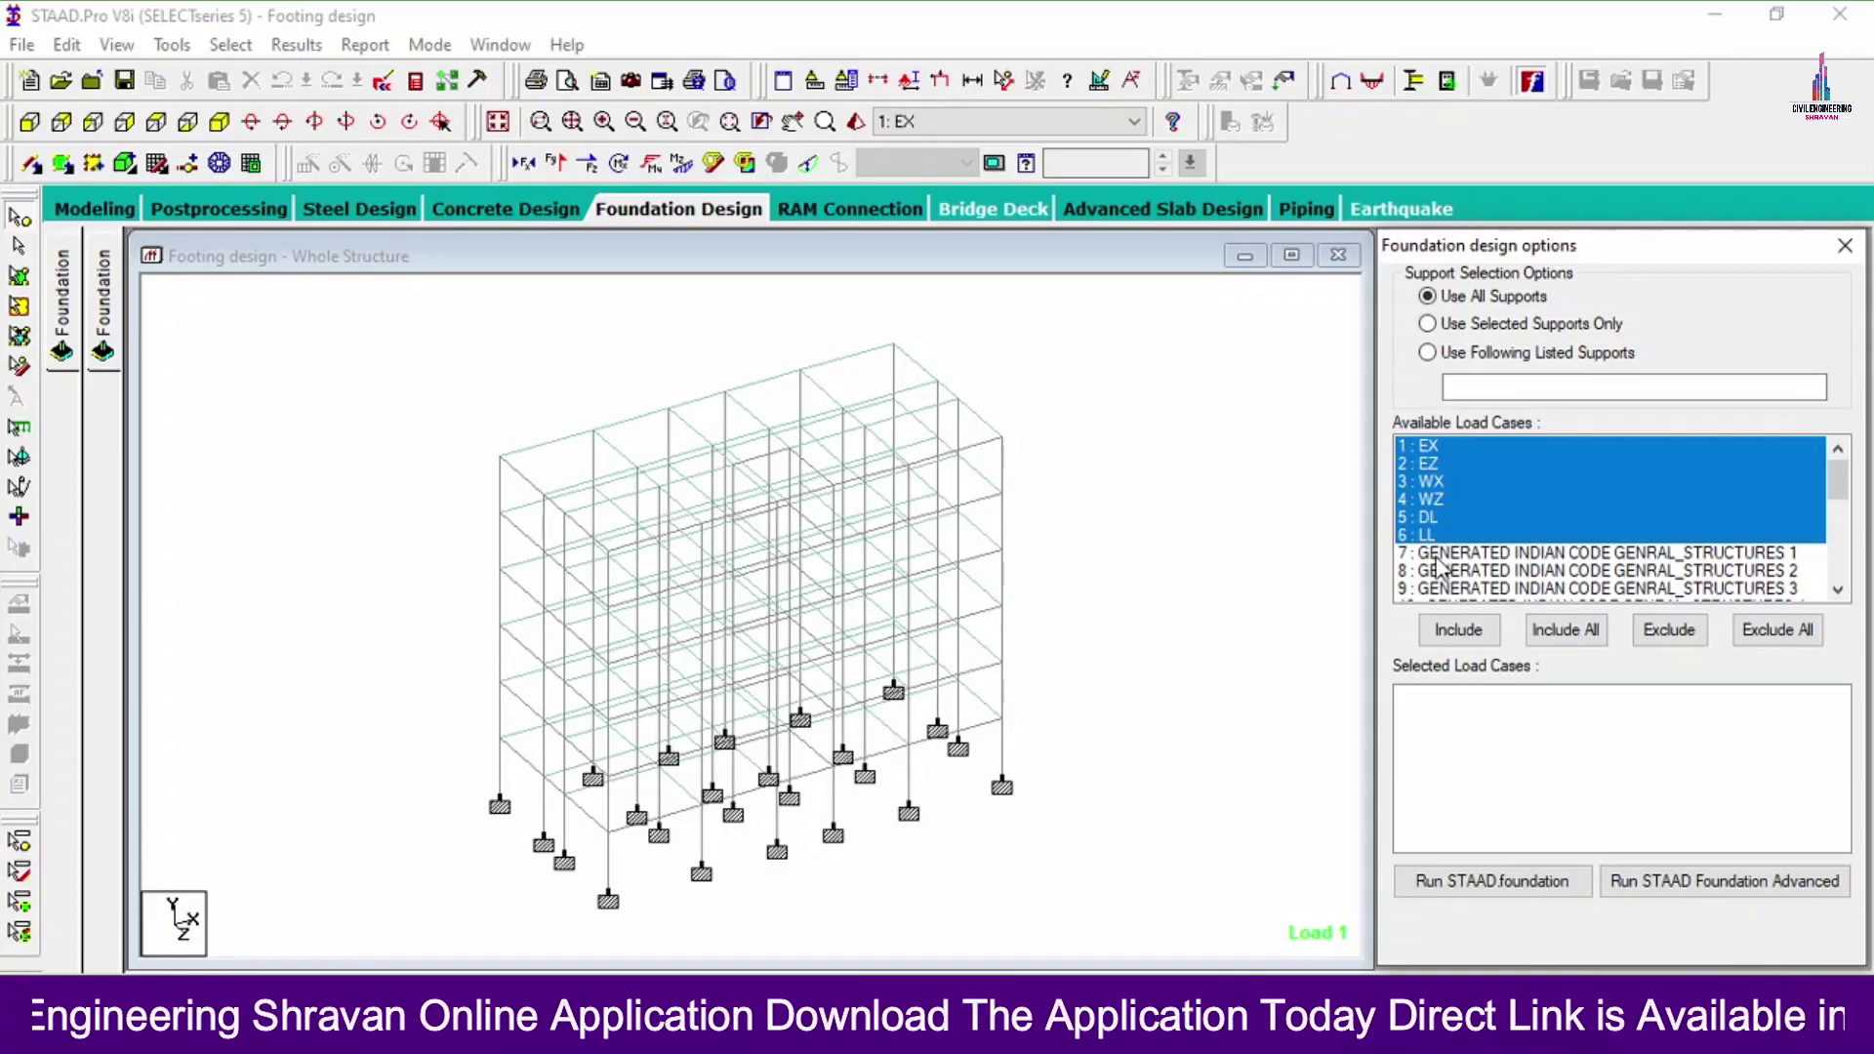
pyautogui.scroll(-6, 1441, 568)
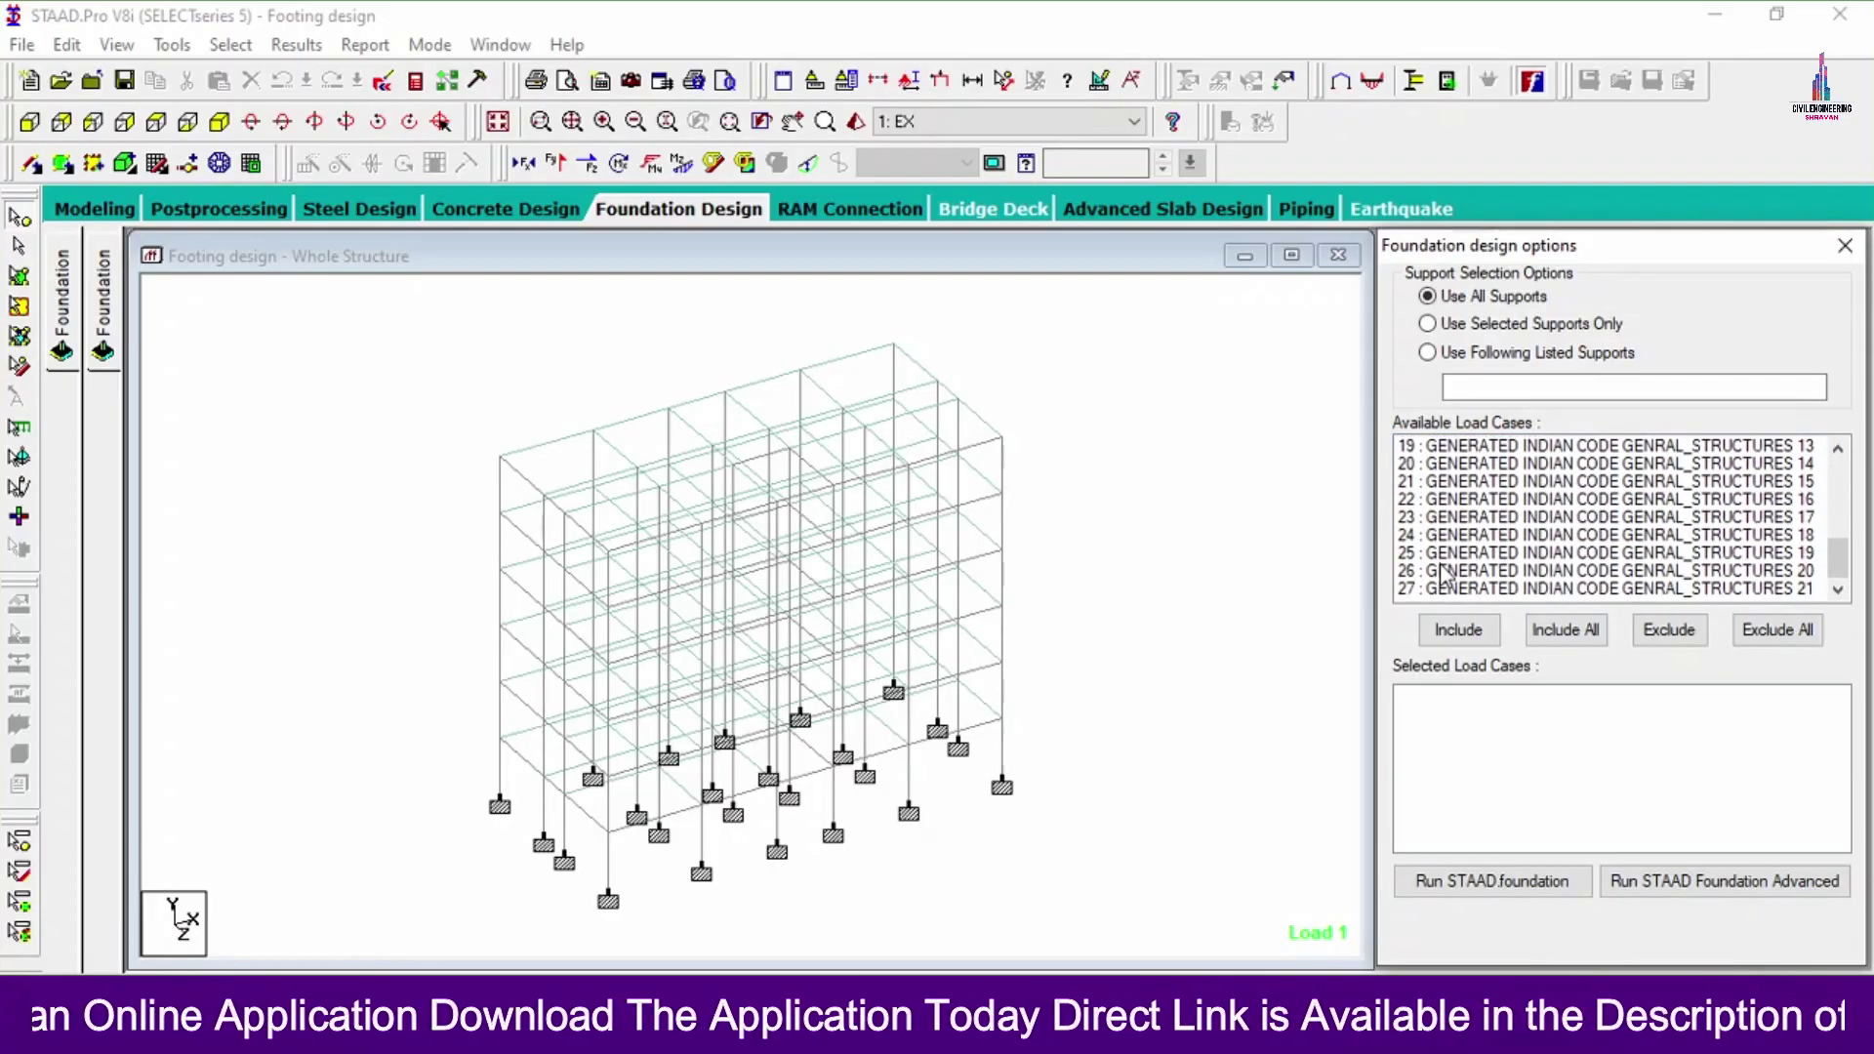
pyautogui.scroll(6, 1442, 574)
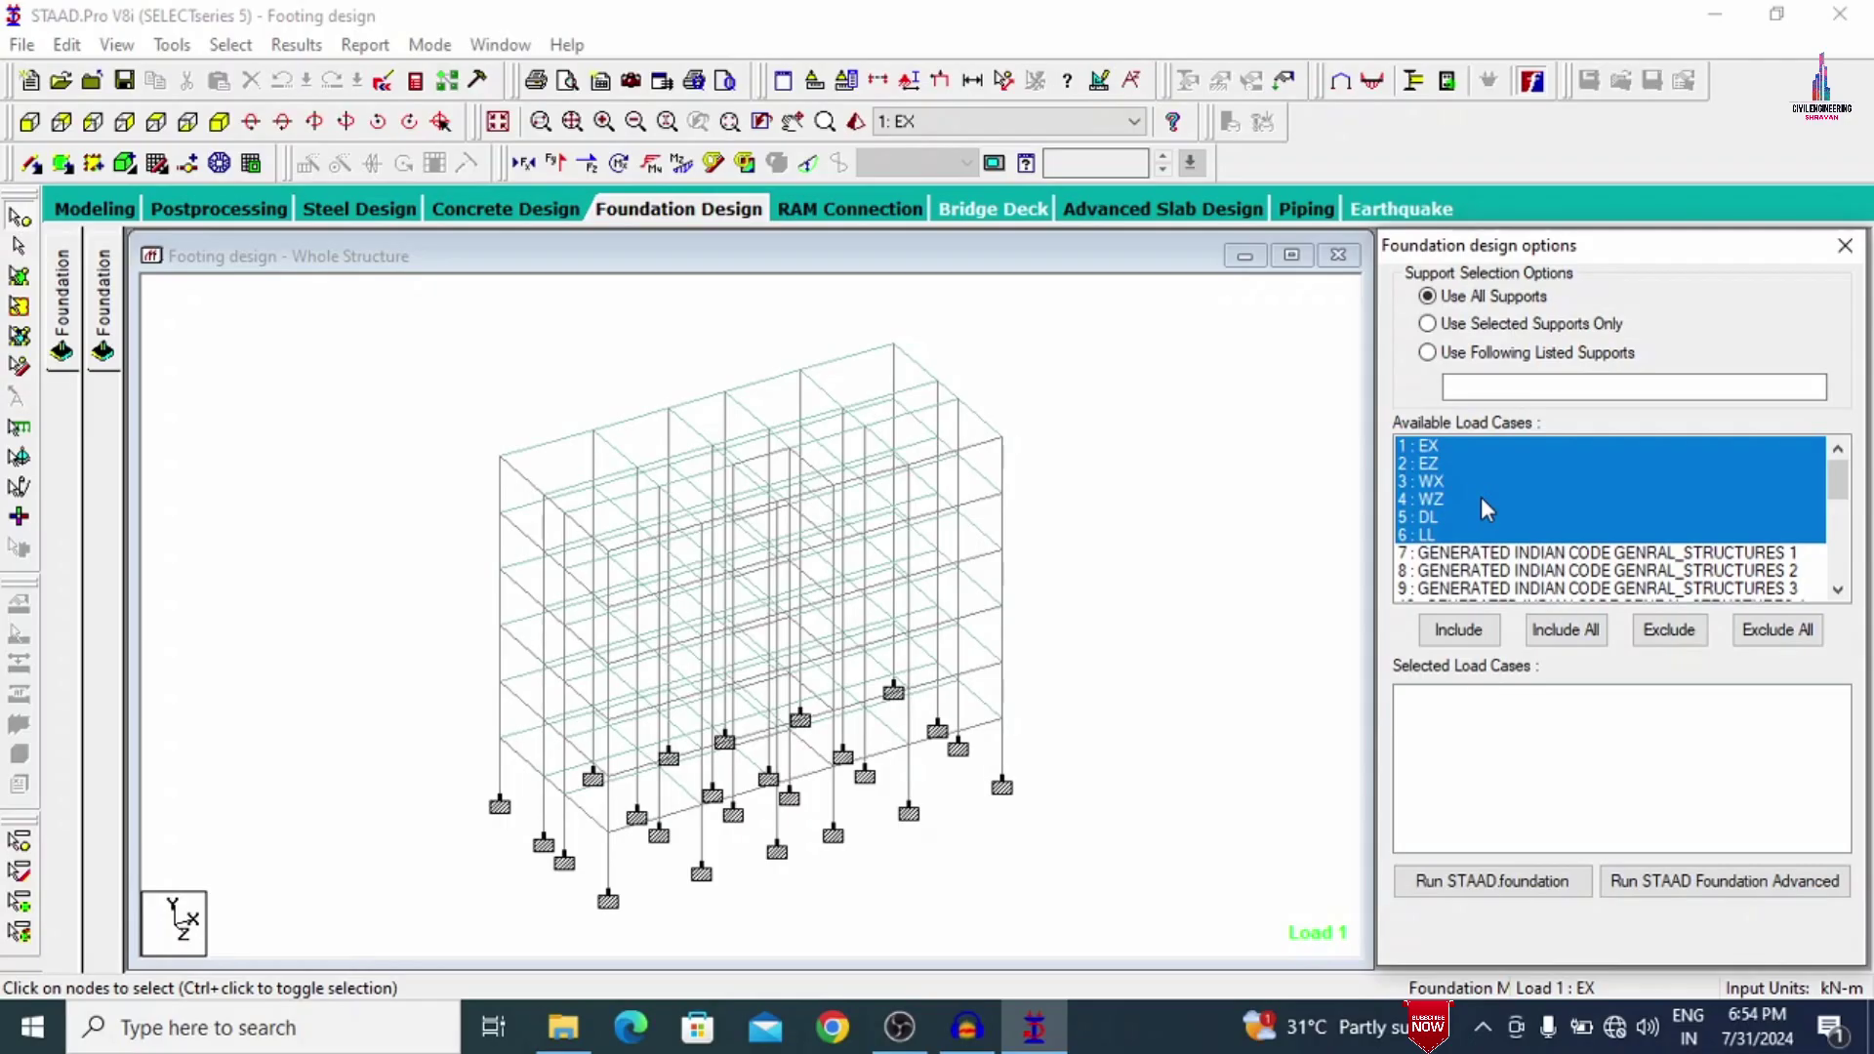
pyautogui.click(1465, 629)
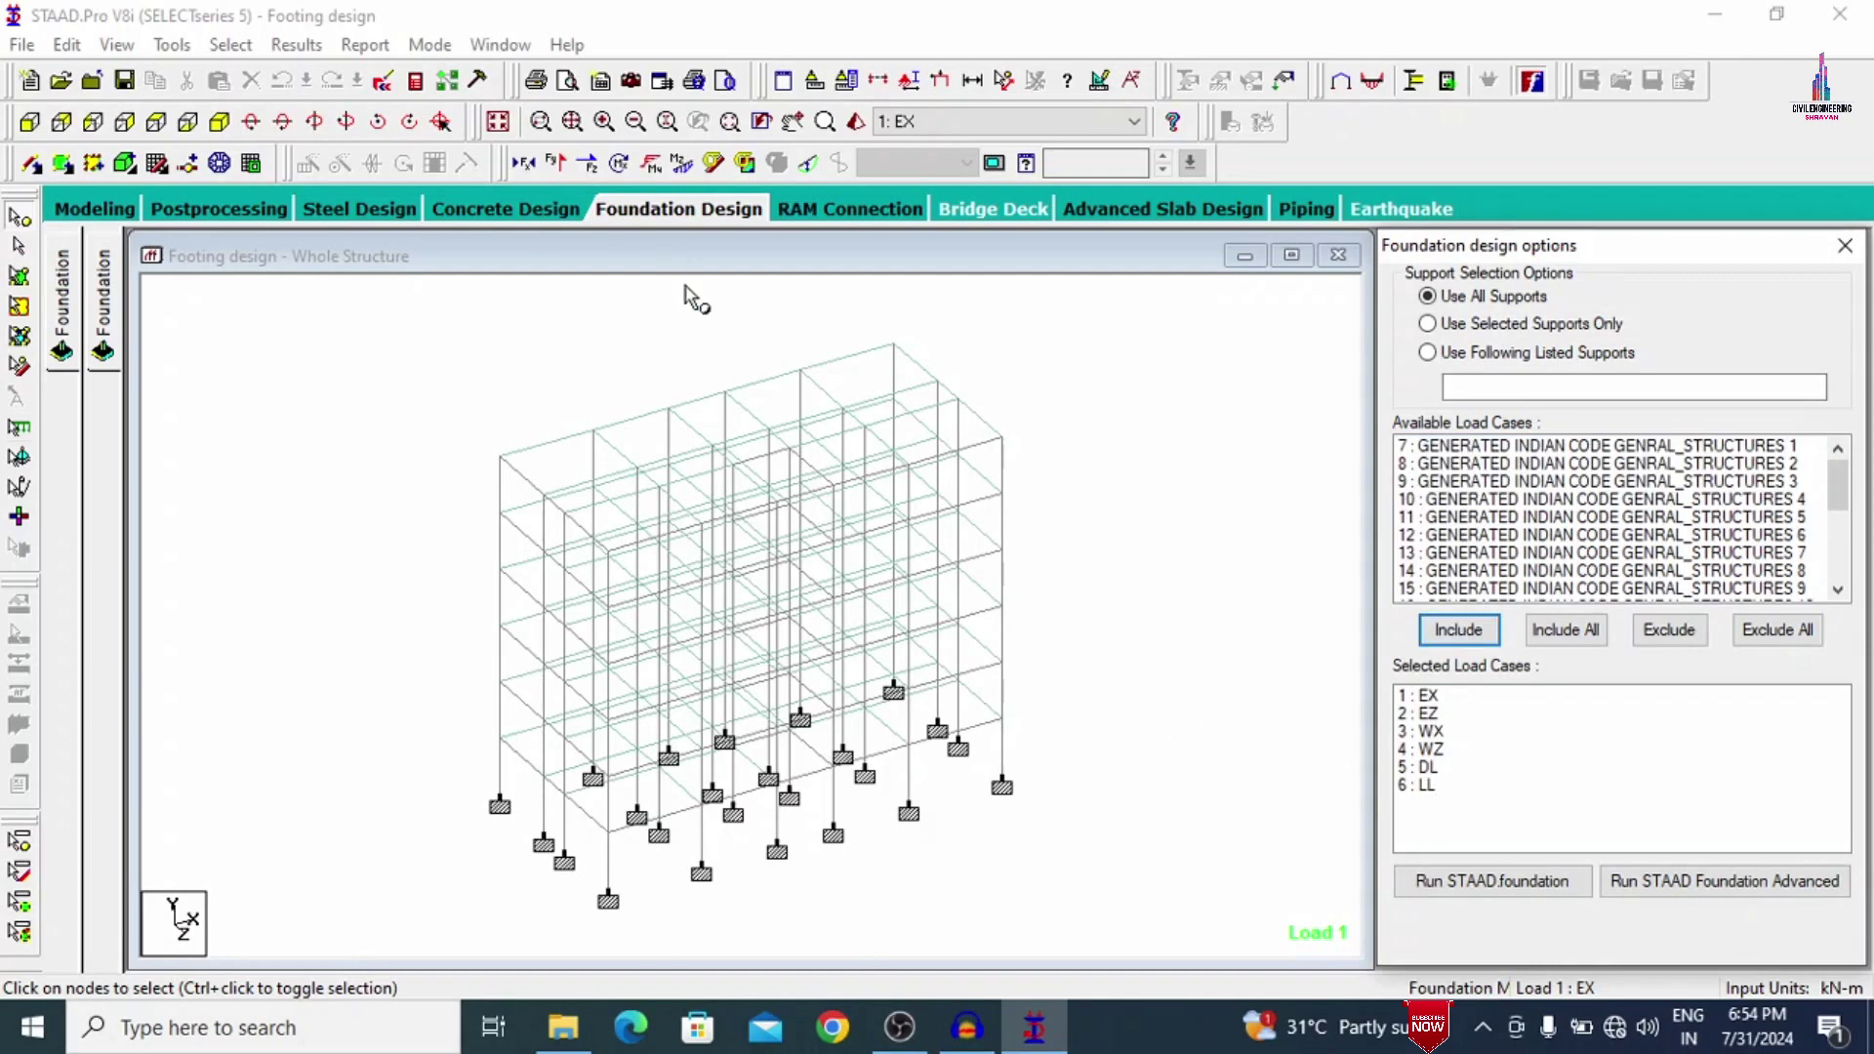
# Send the supports and selected load cases to STAAD.foundation, and close its output pane to enlarge the geometry view.
pyautogui.click(1424, 884)
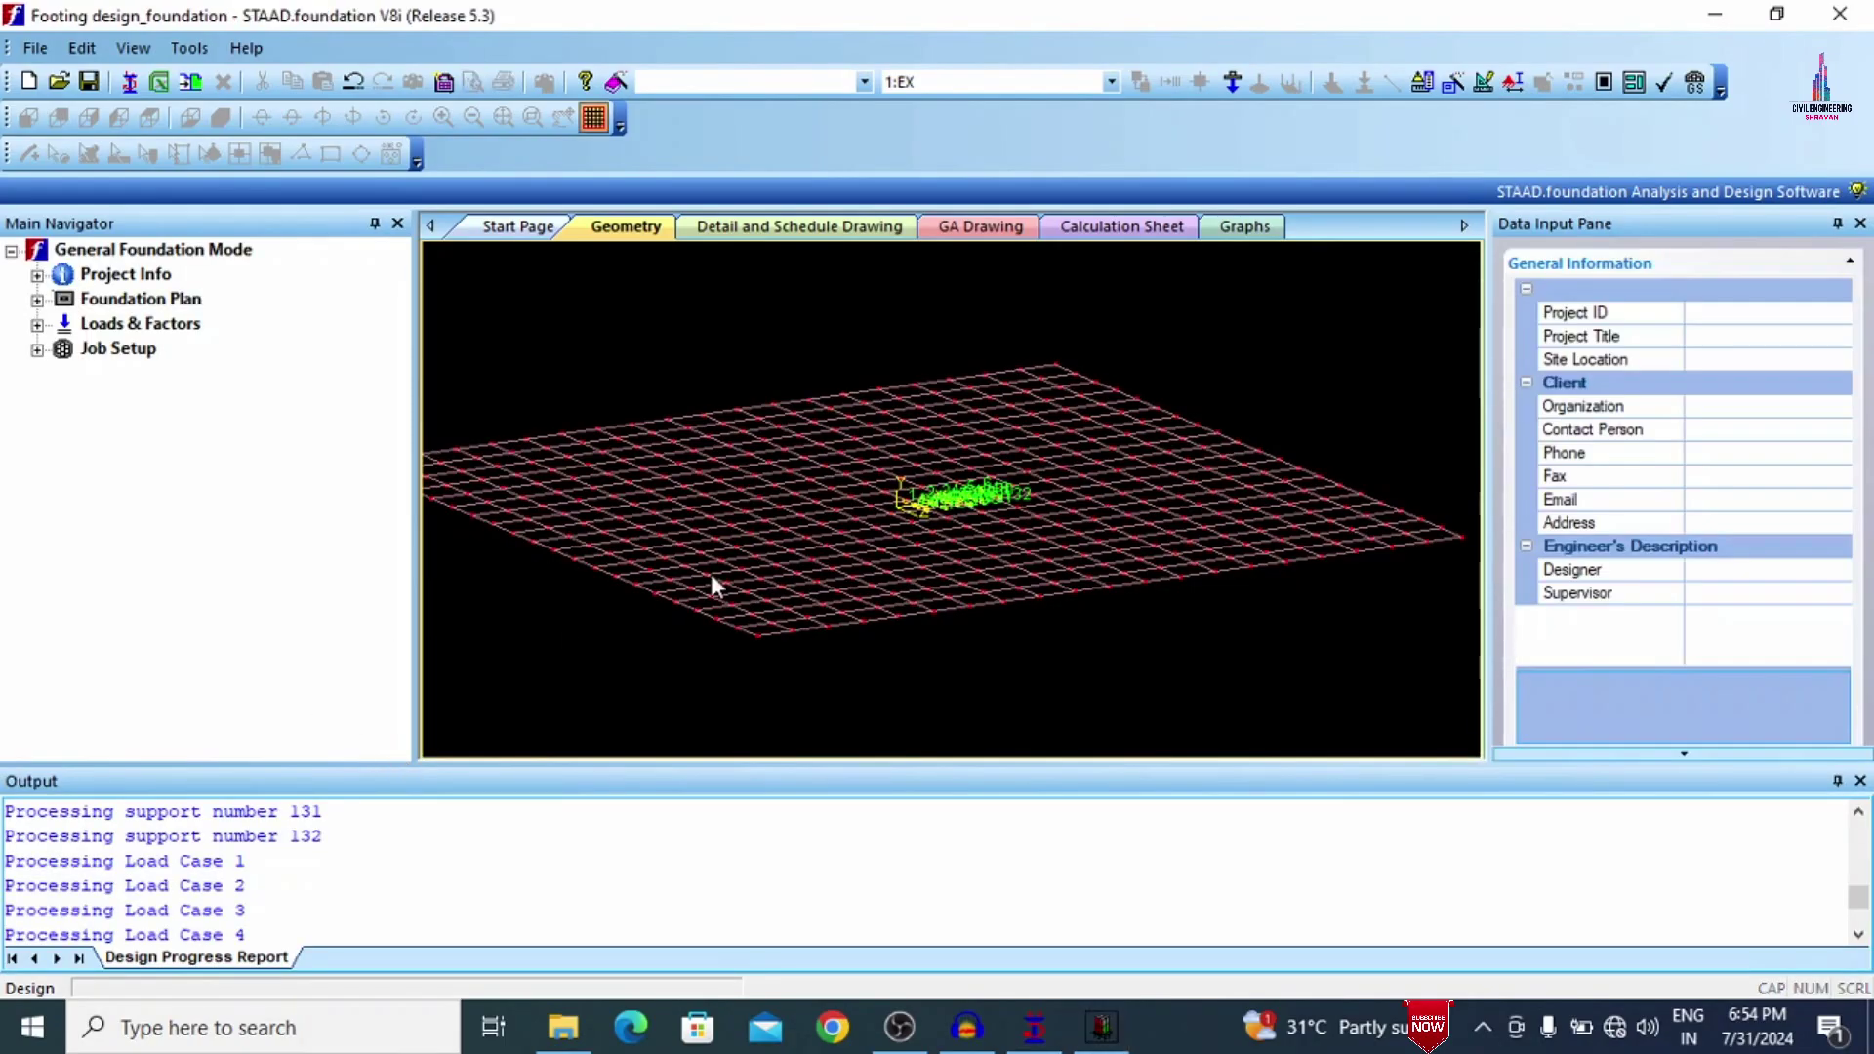
pyautogui.scroll(5, 994, 494)
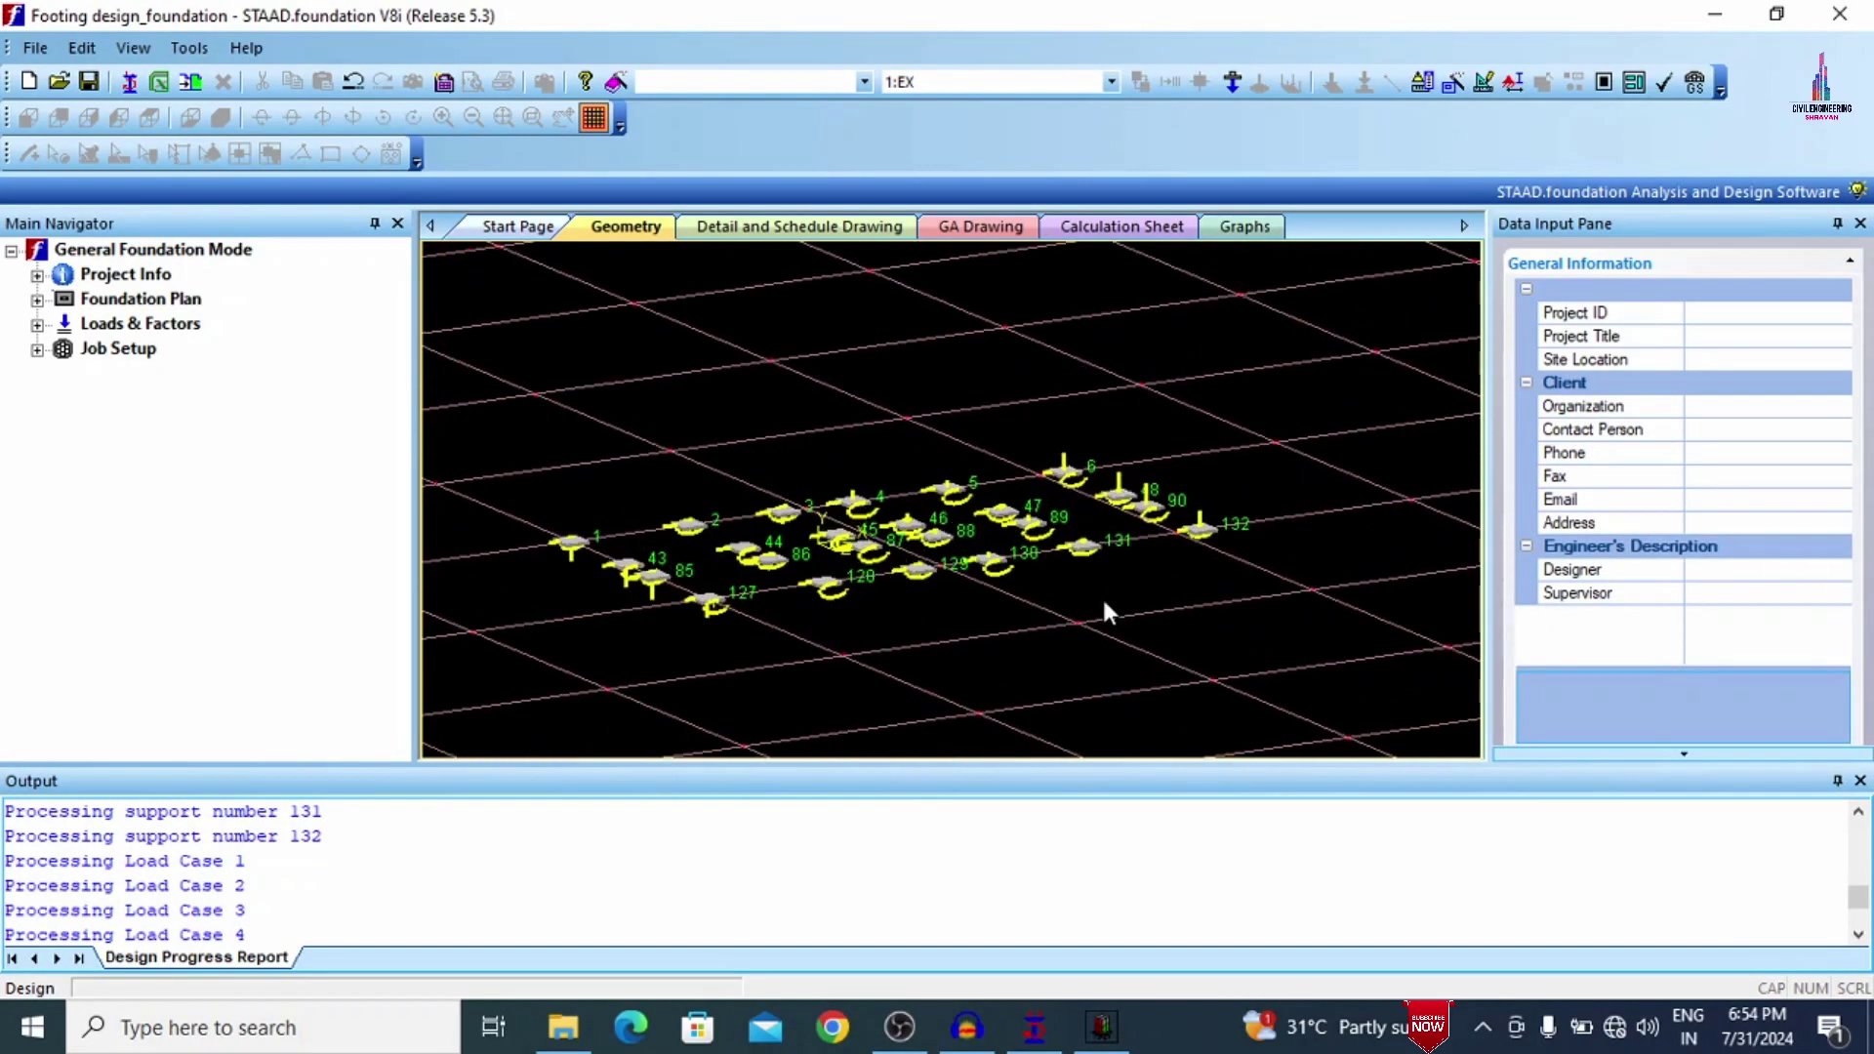
pyautogui.click(1861, 781)
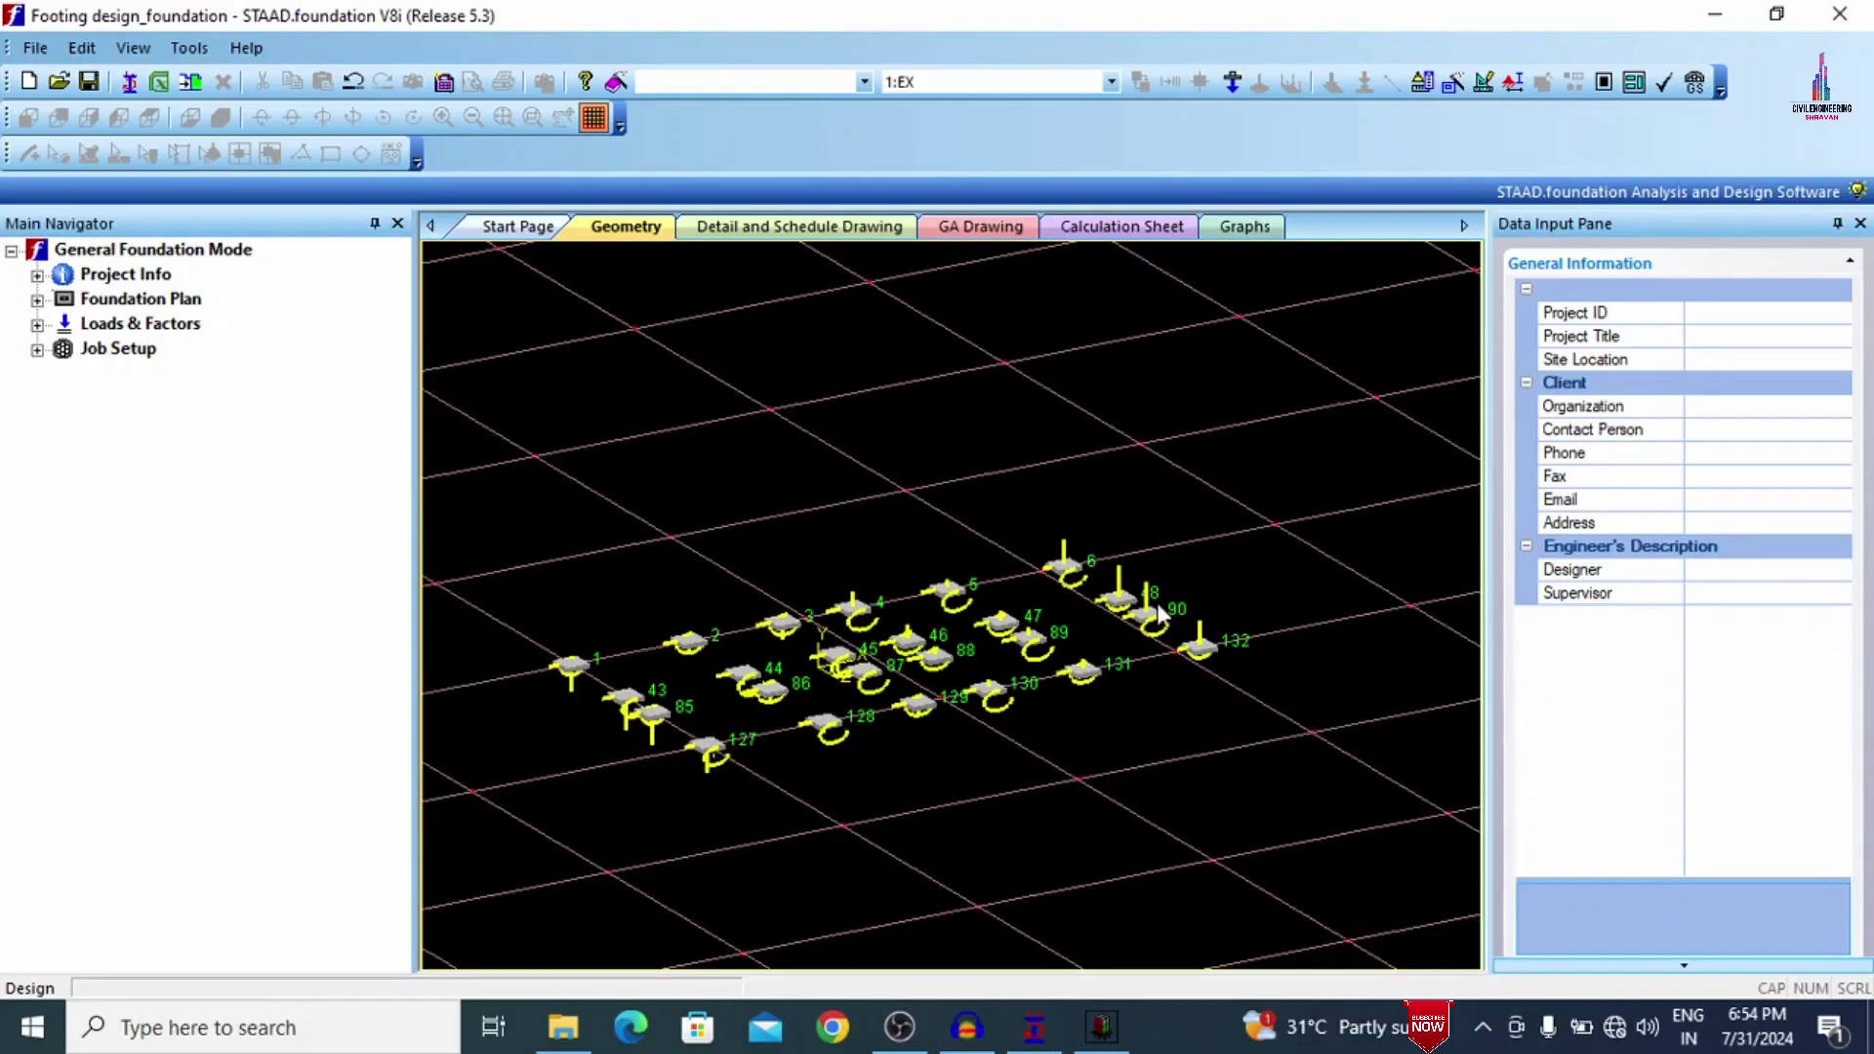
# Review the soil bearing capacity factors of the imported load cases.
pyautogui.scroll(2, 666, 726)
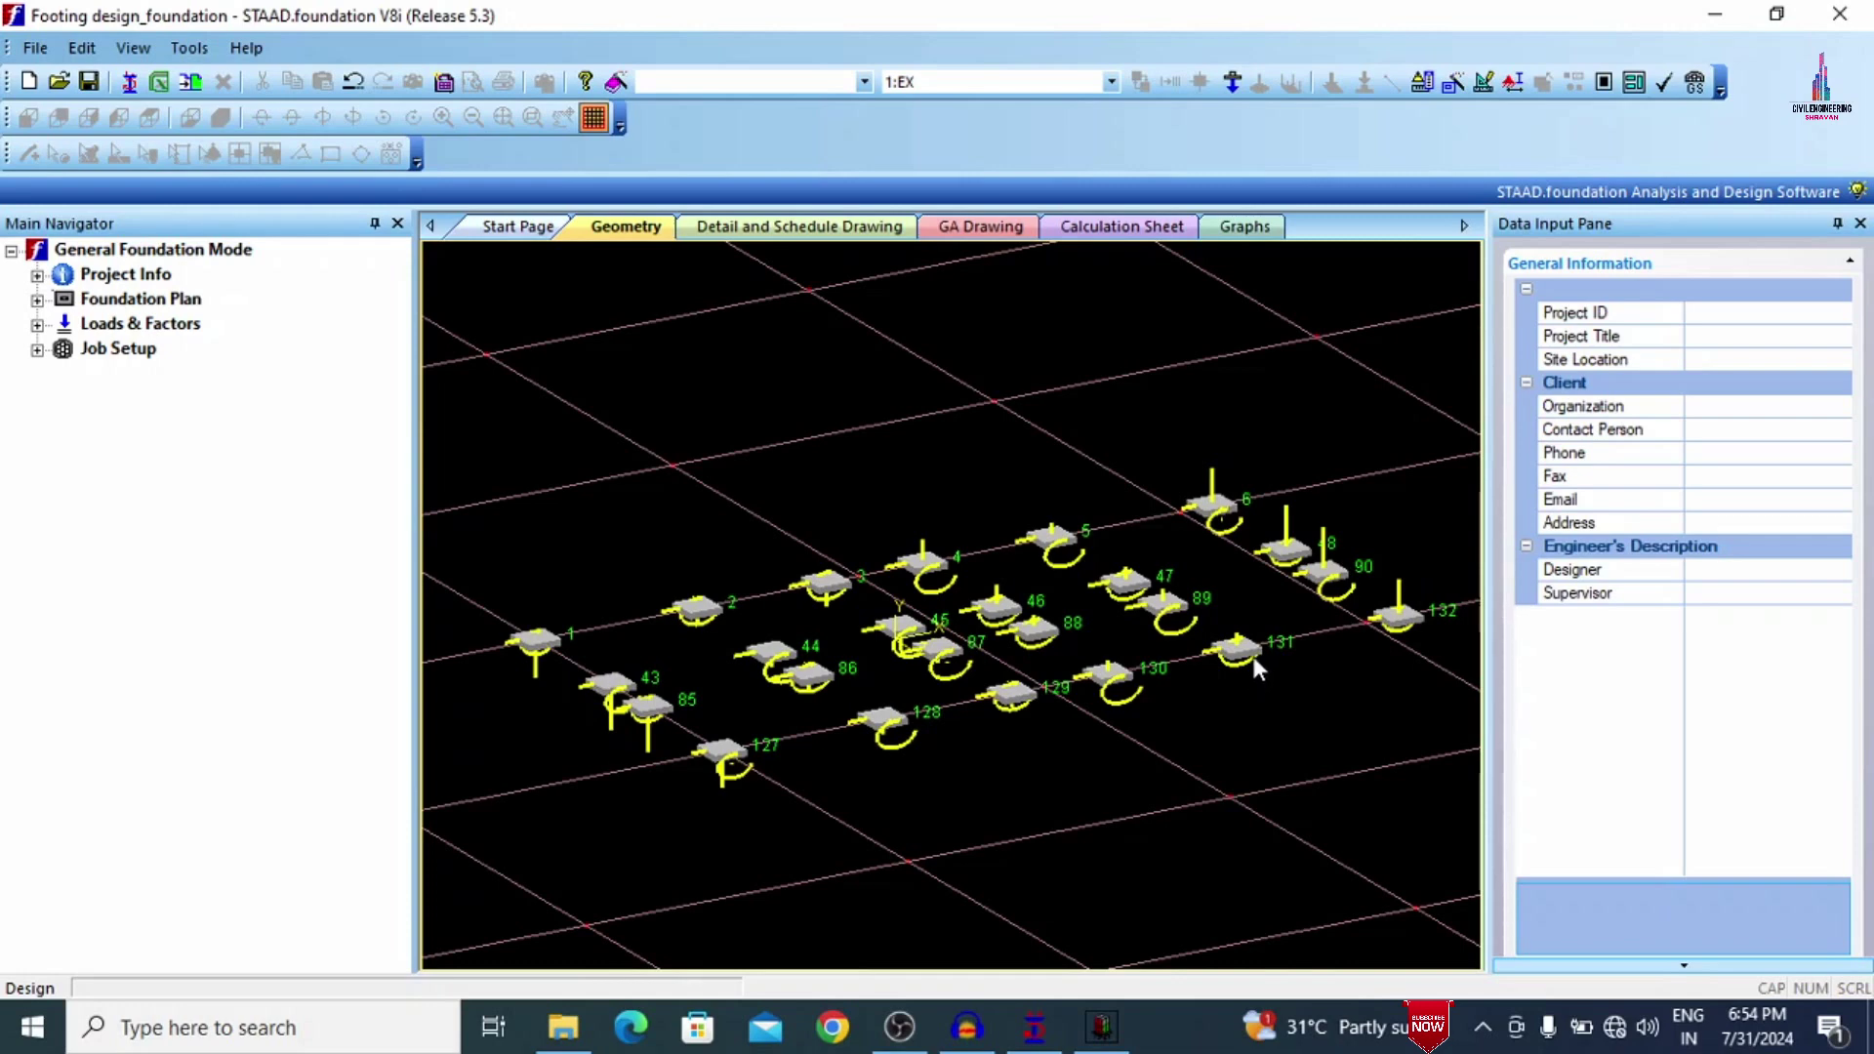
pyautogui.click(36, 325)
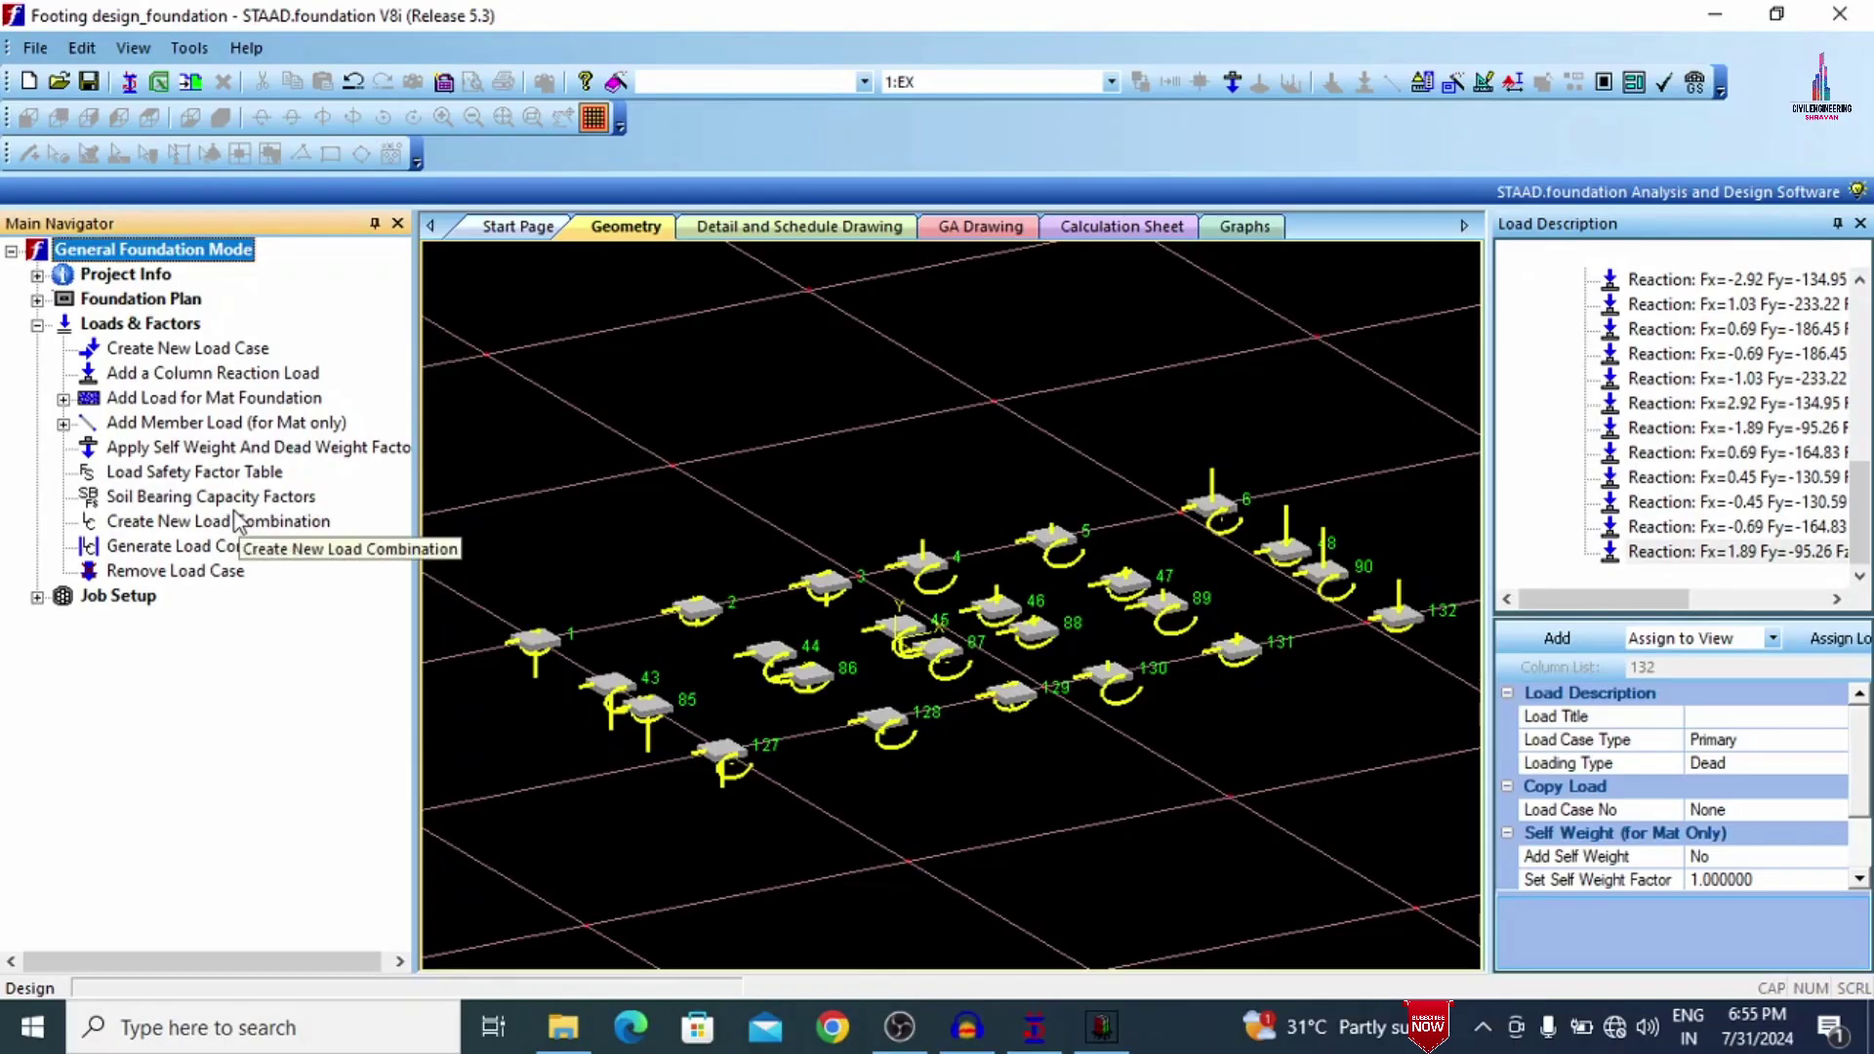
pyautogui.click(246, 498)
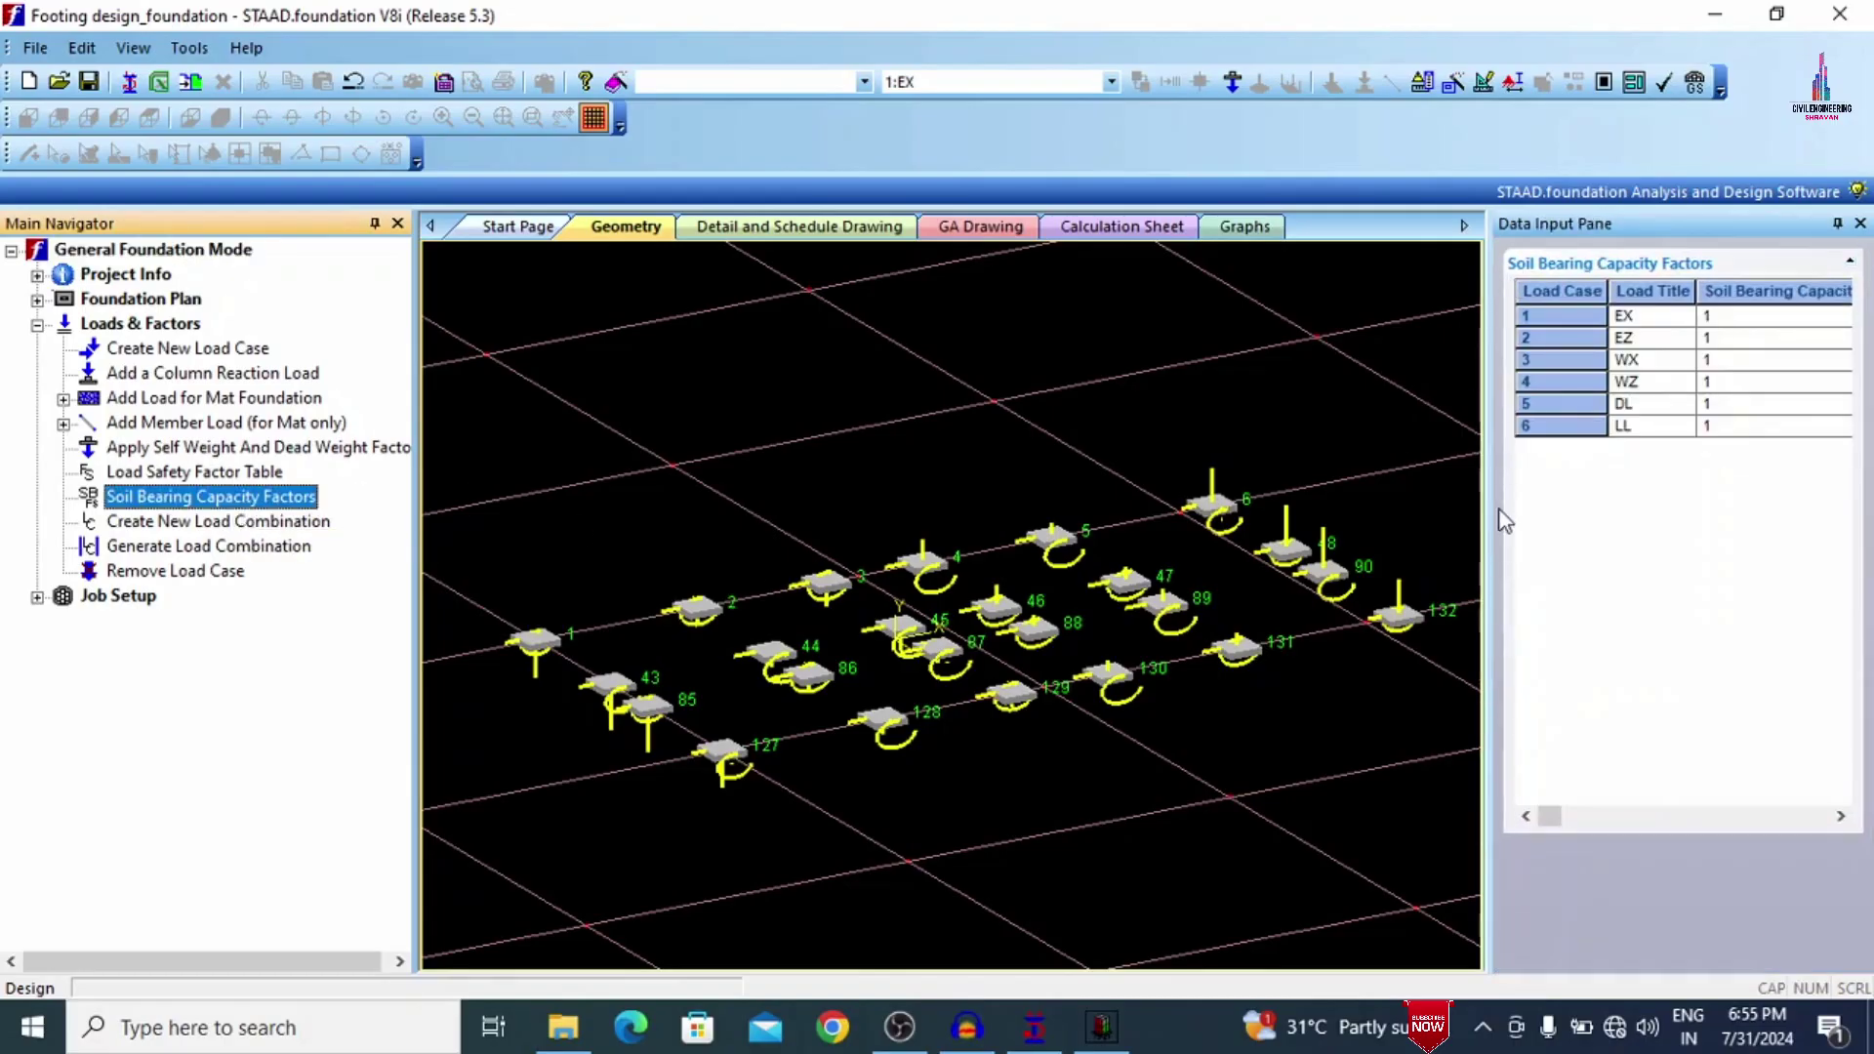
# Generate the service and ultimate load combinations from the INDIAN load combination table, and close the load combination input.
pyautogui.click(221, 545)
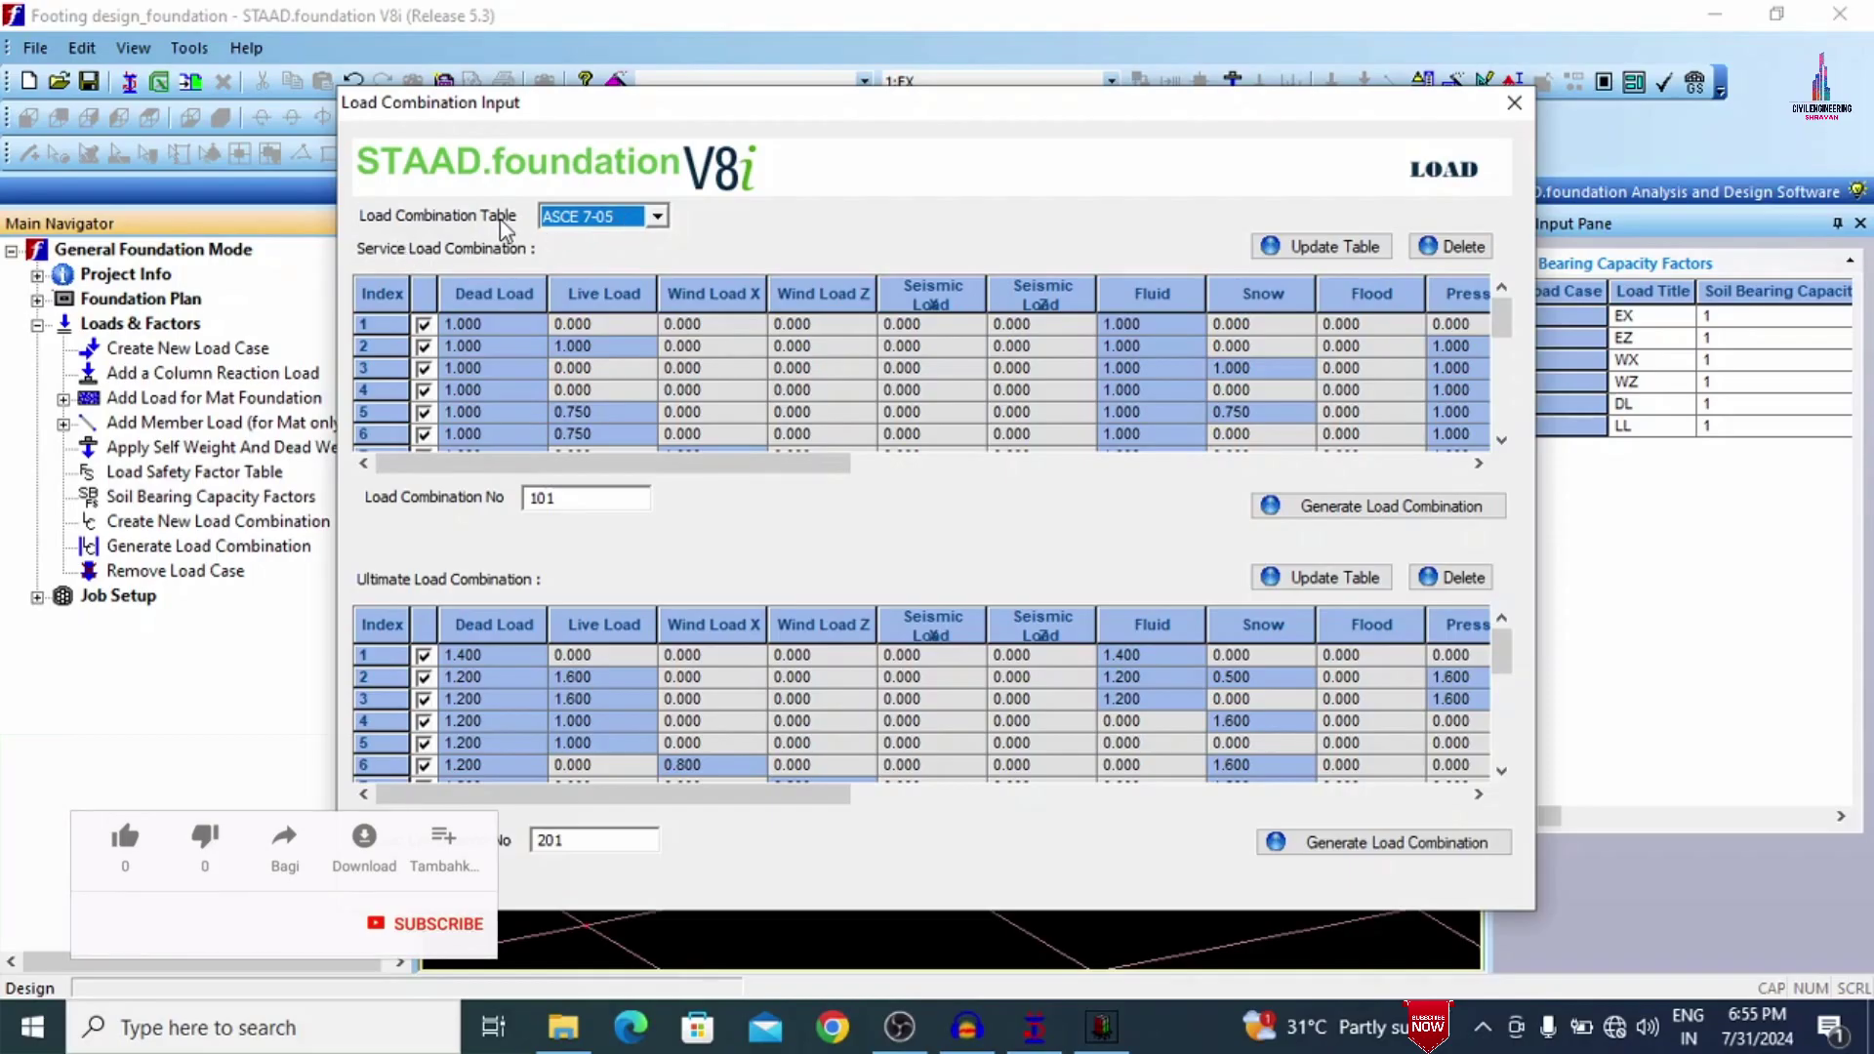
pyautogui.click(572, 224)
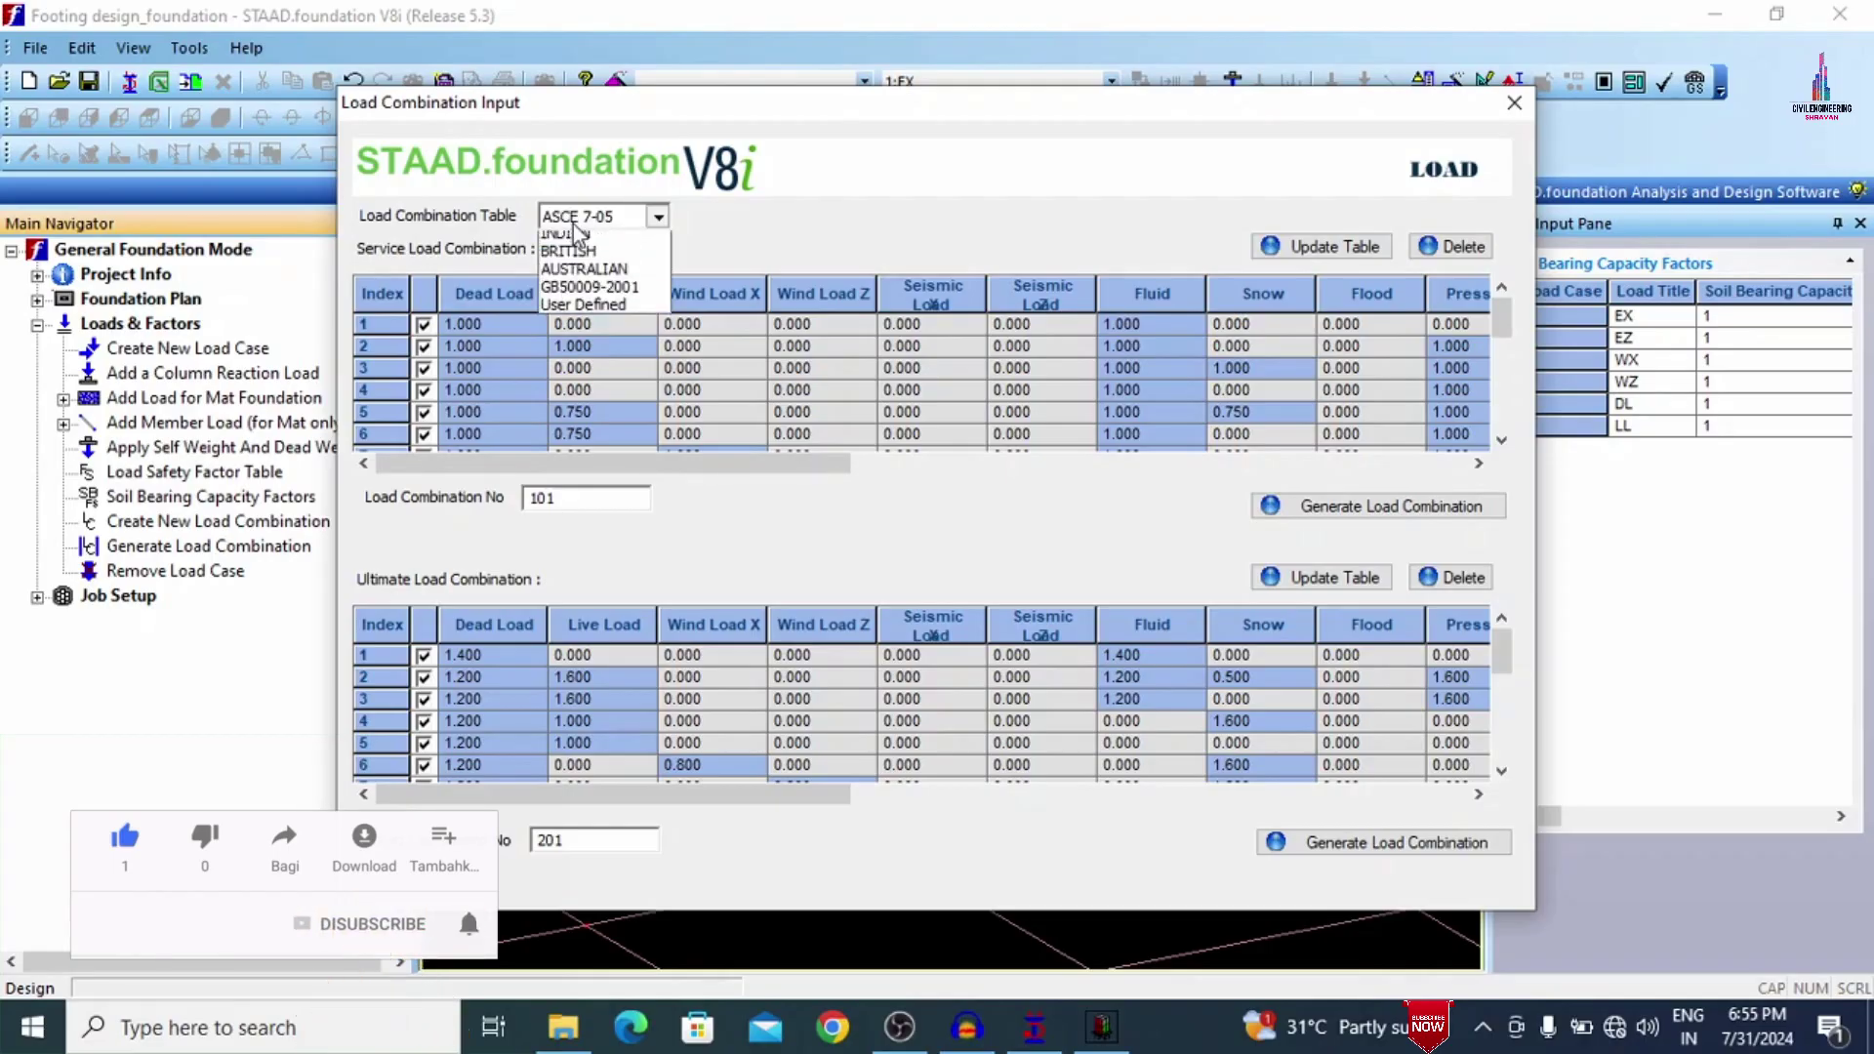
pyautogui.click(576, 277)
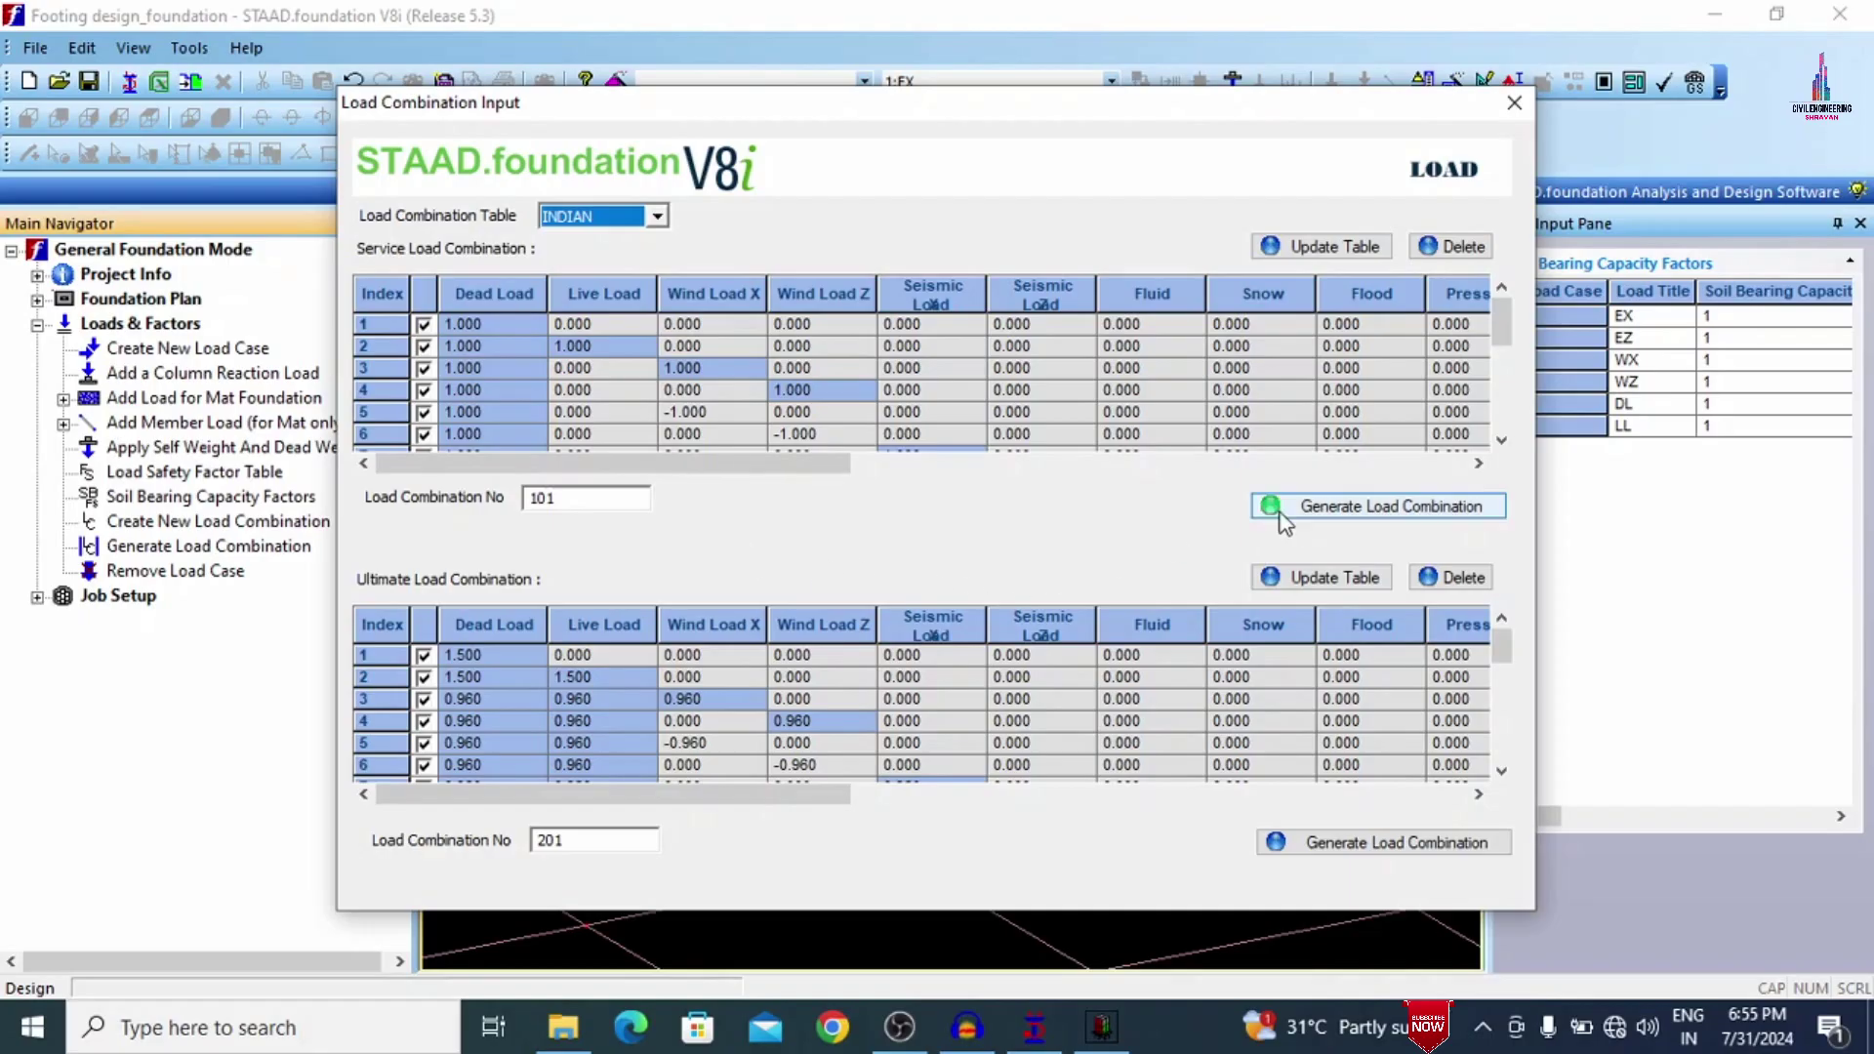
pyautogui.click(1309, 511)
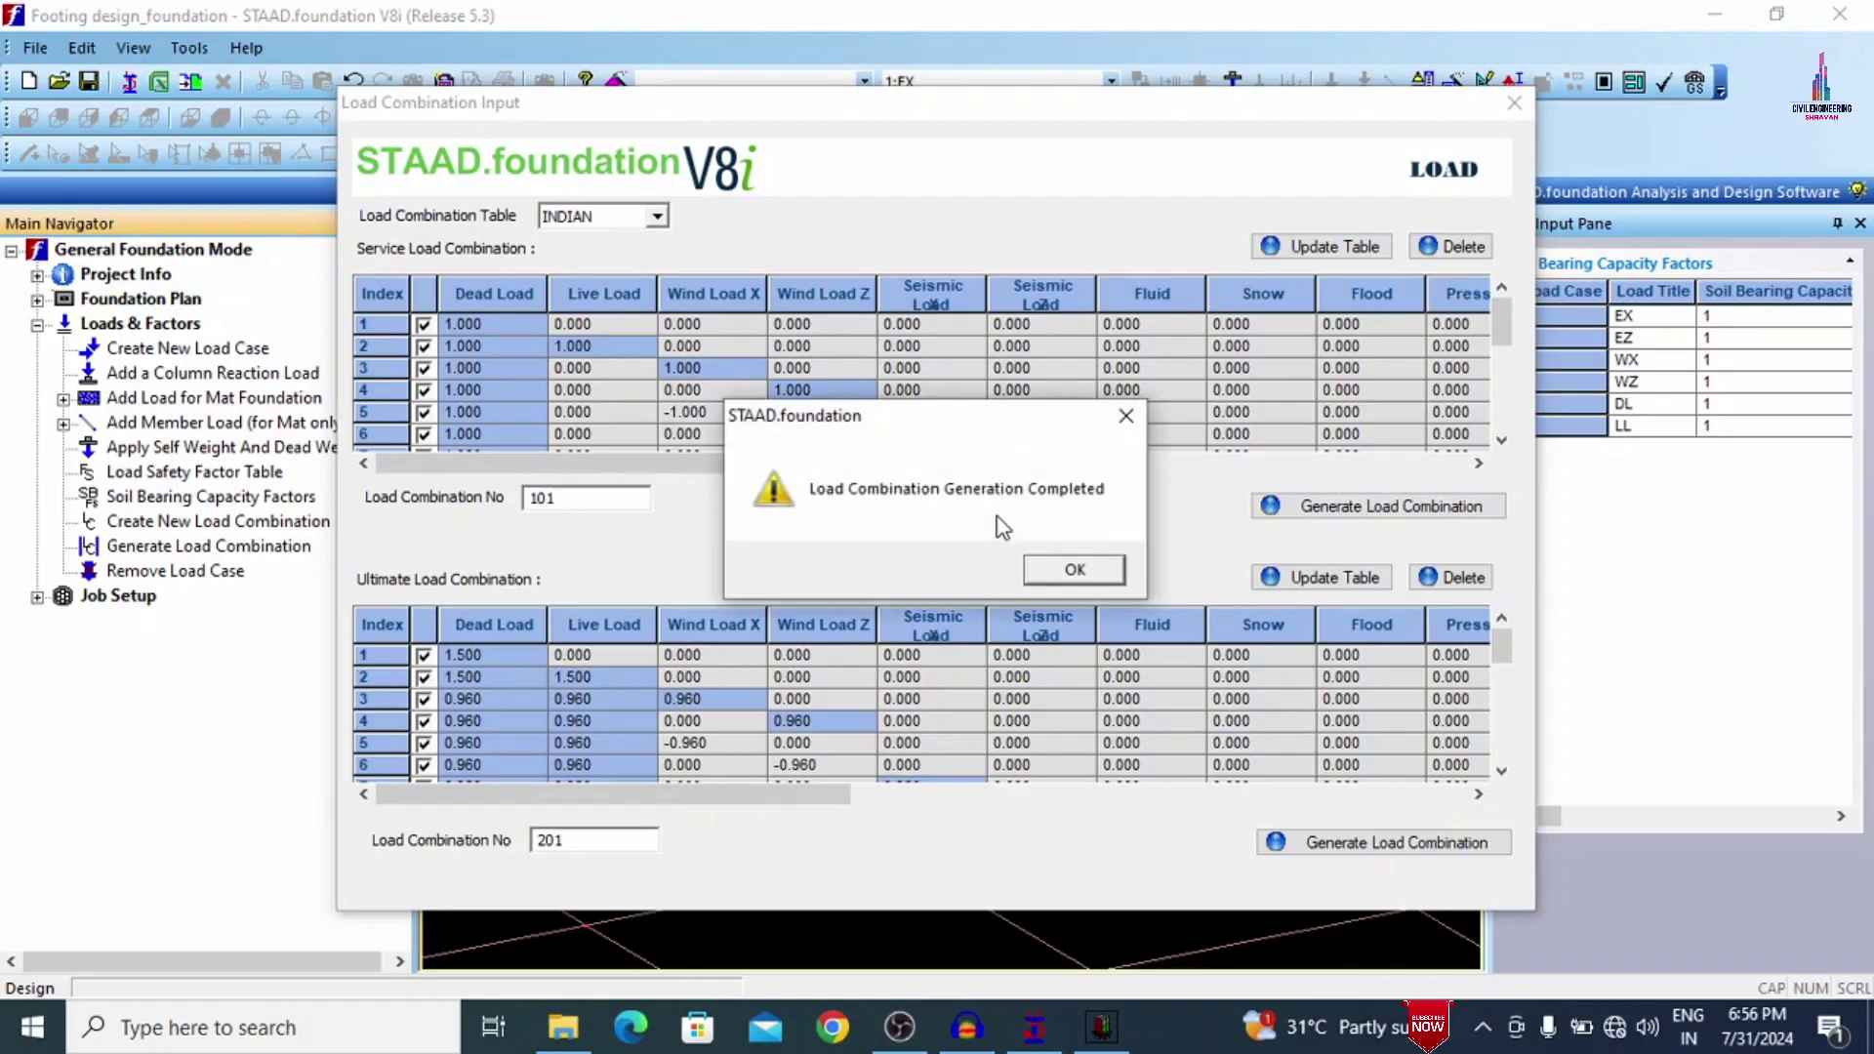
pyautogui.click(1066, 576)
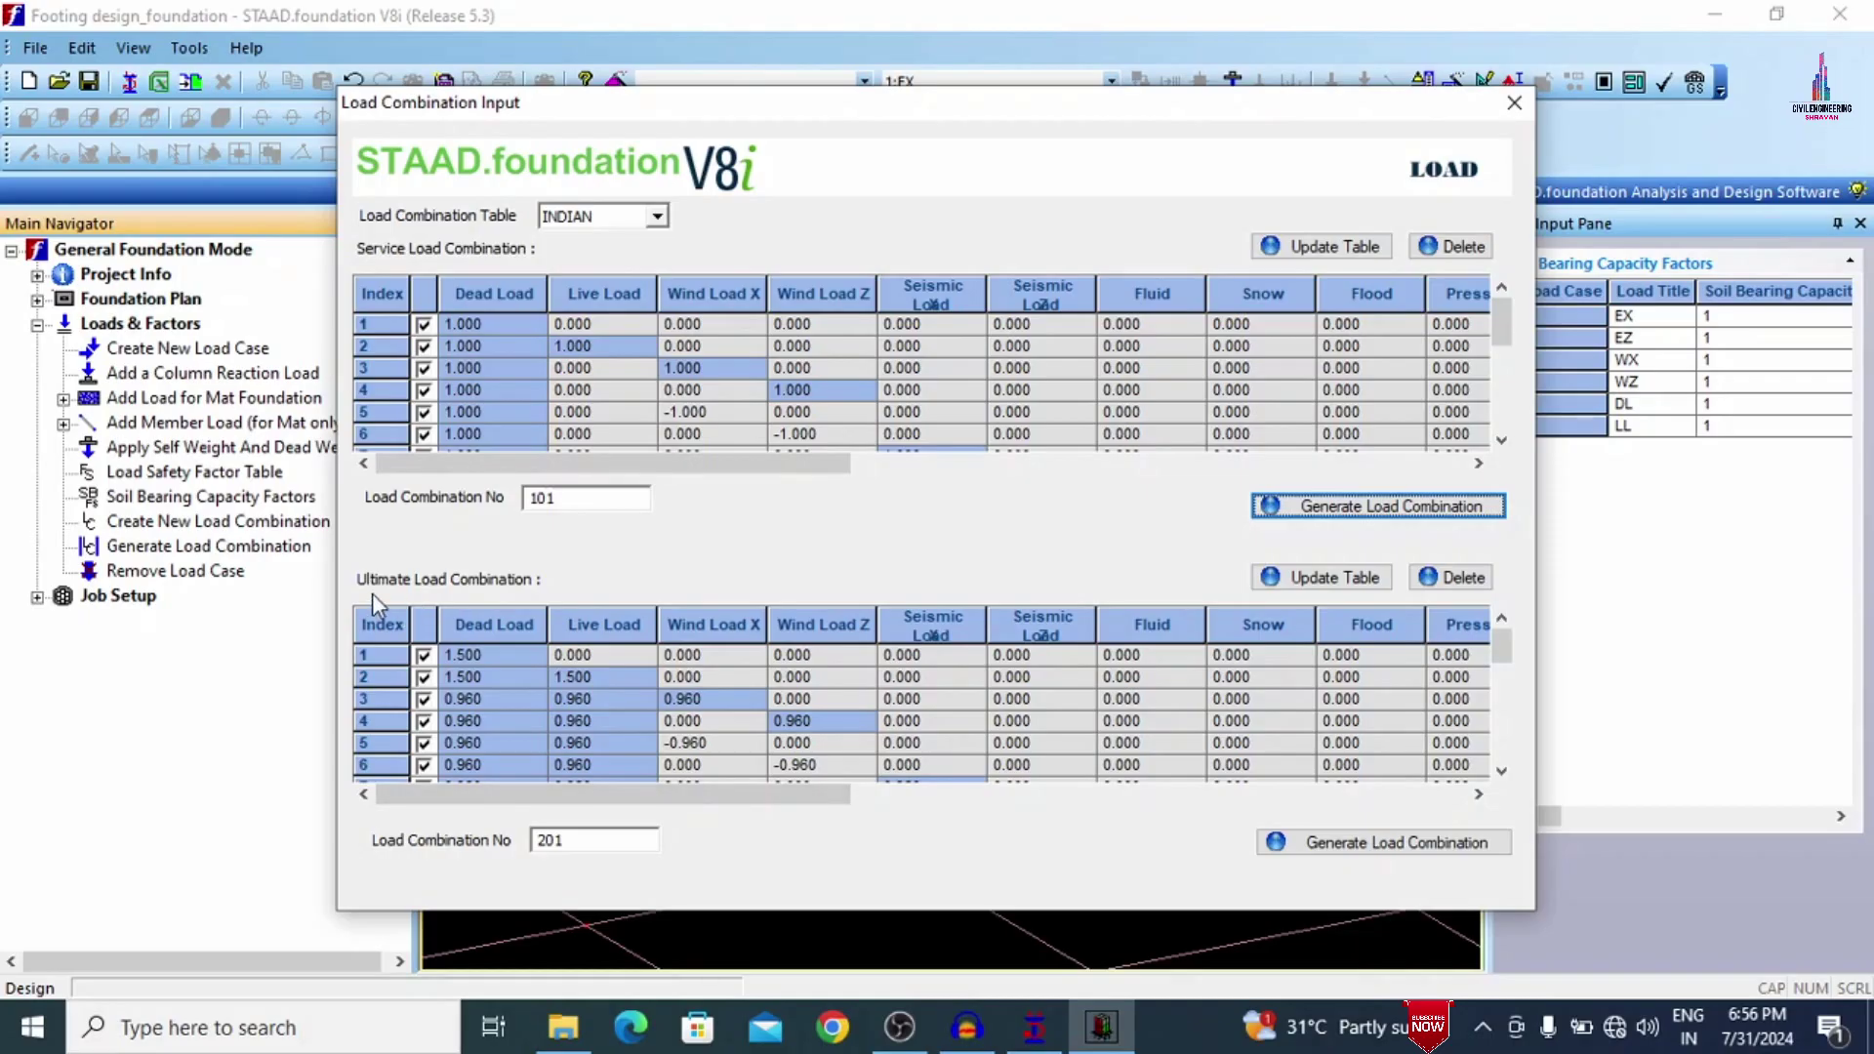
pyautogui.click(1372, 846)
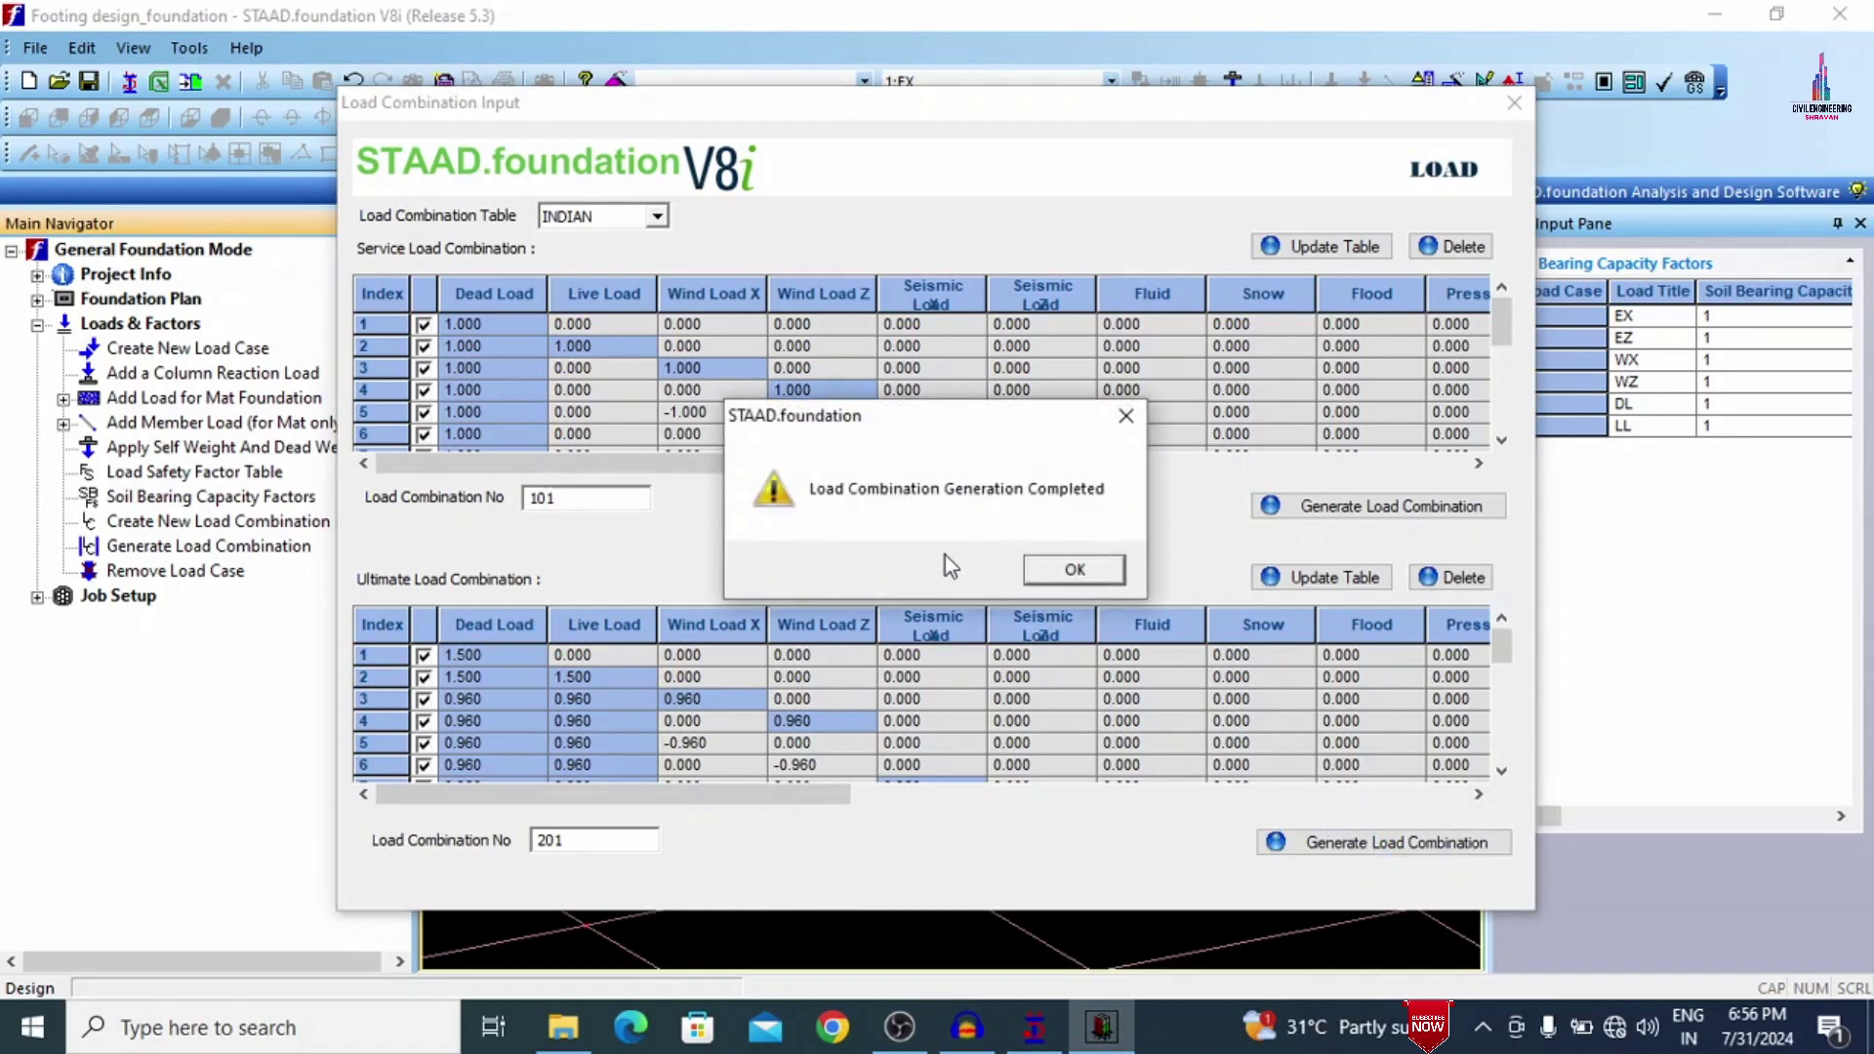
pyautogui.click(1074, 570)
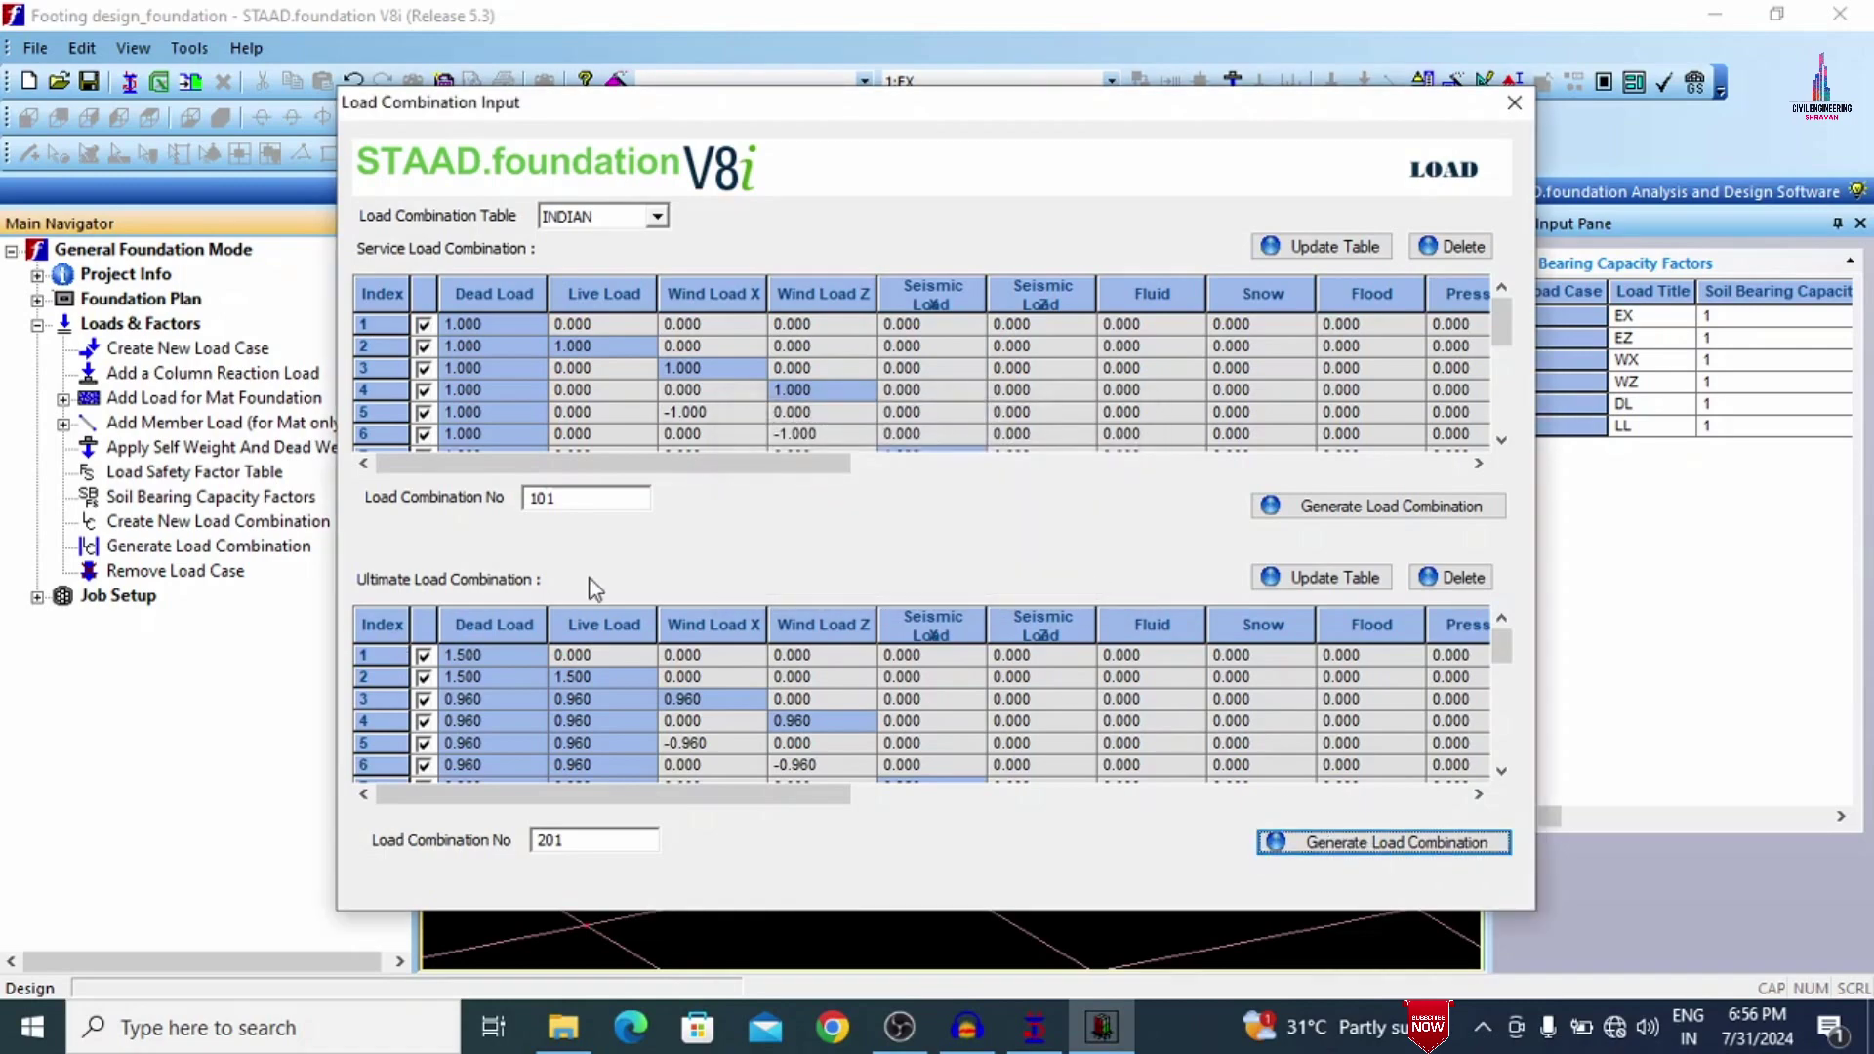
pyautogui.click(1514, 103)
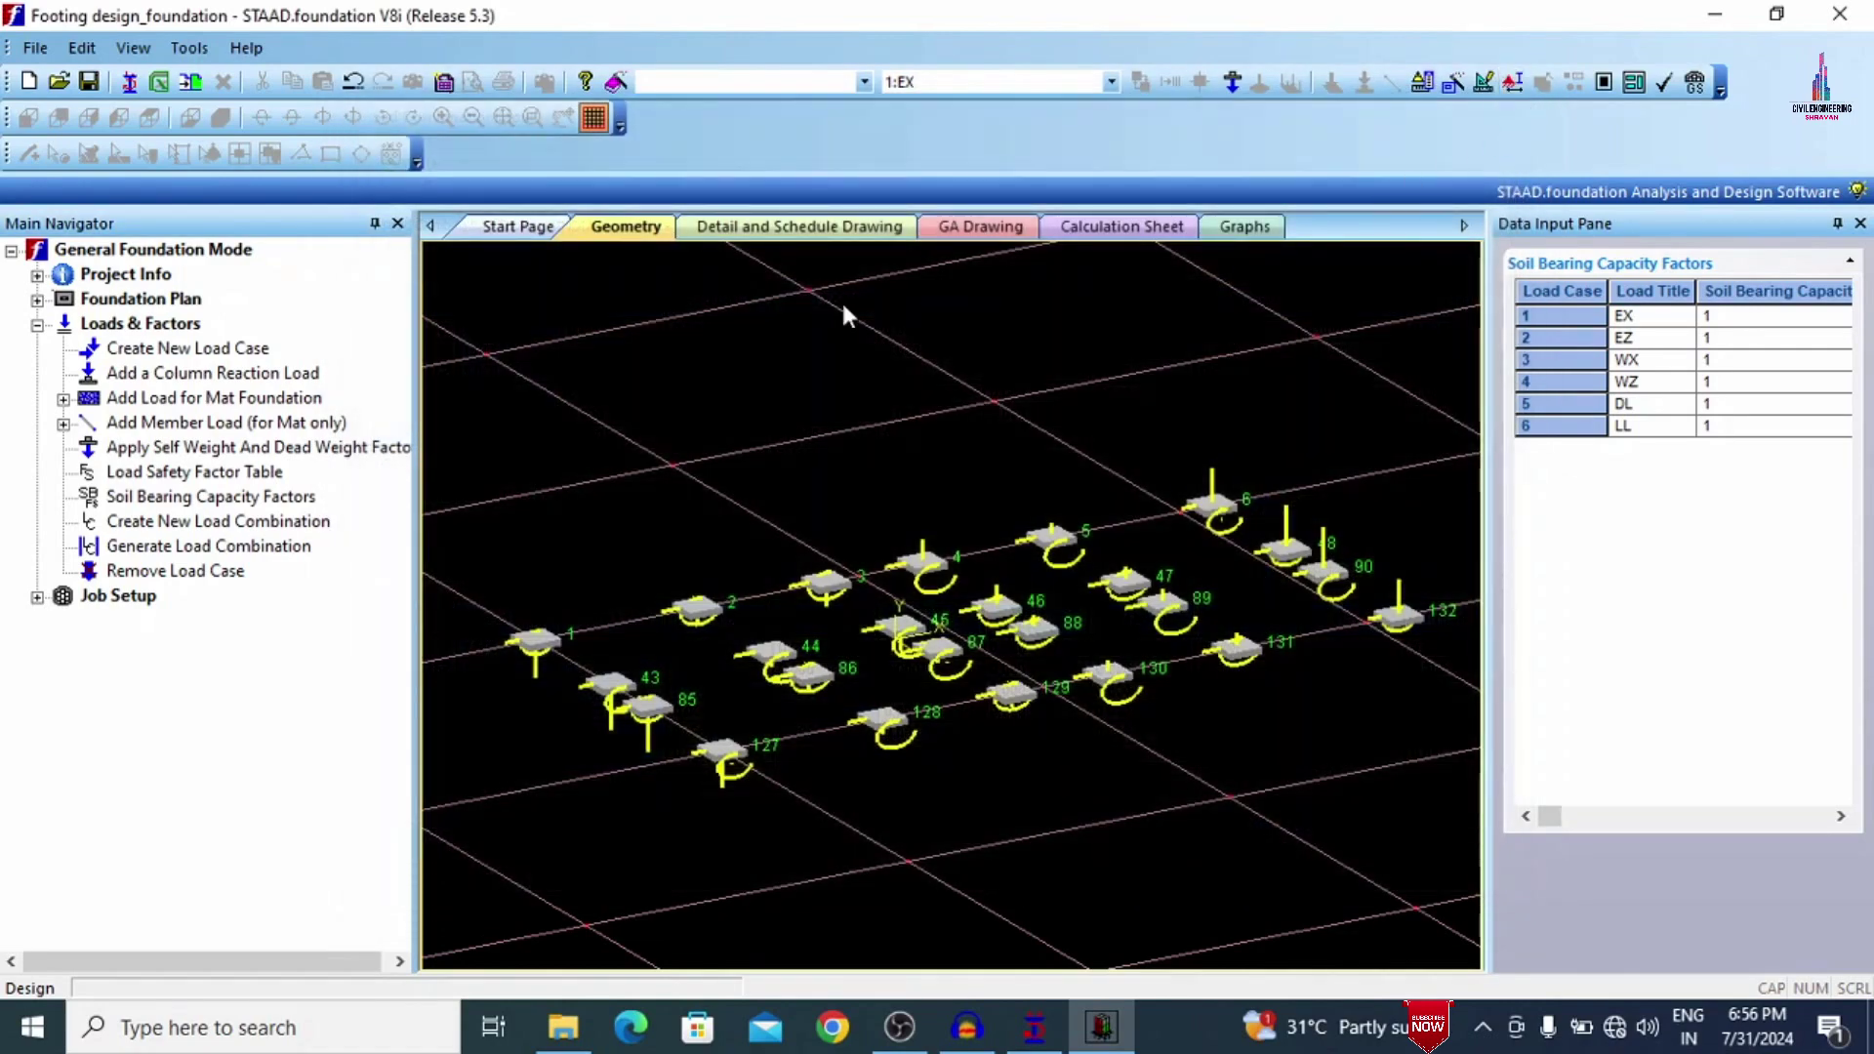
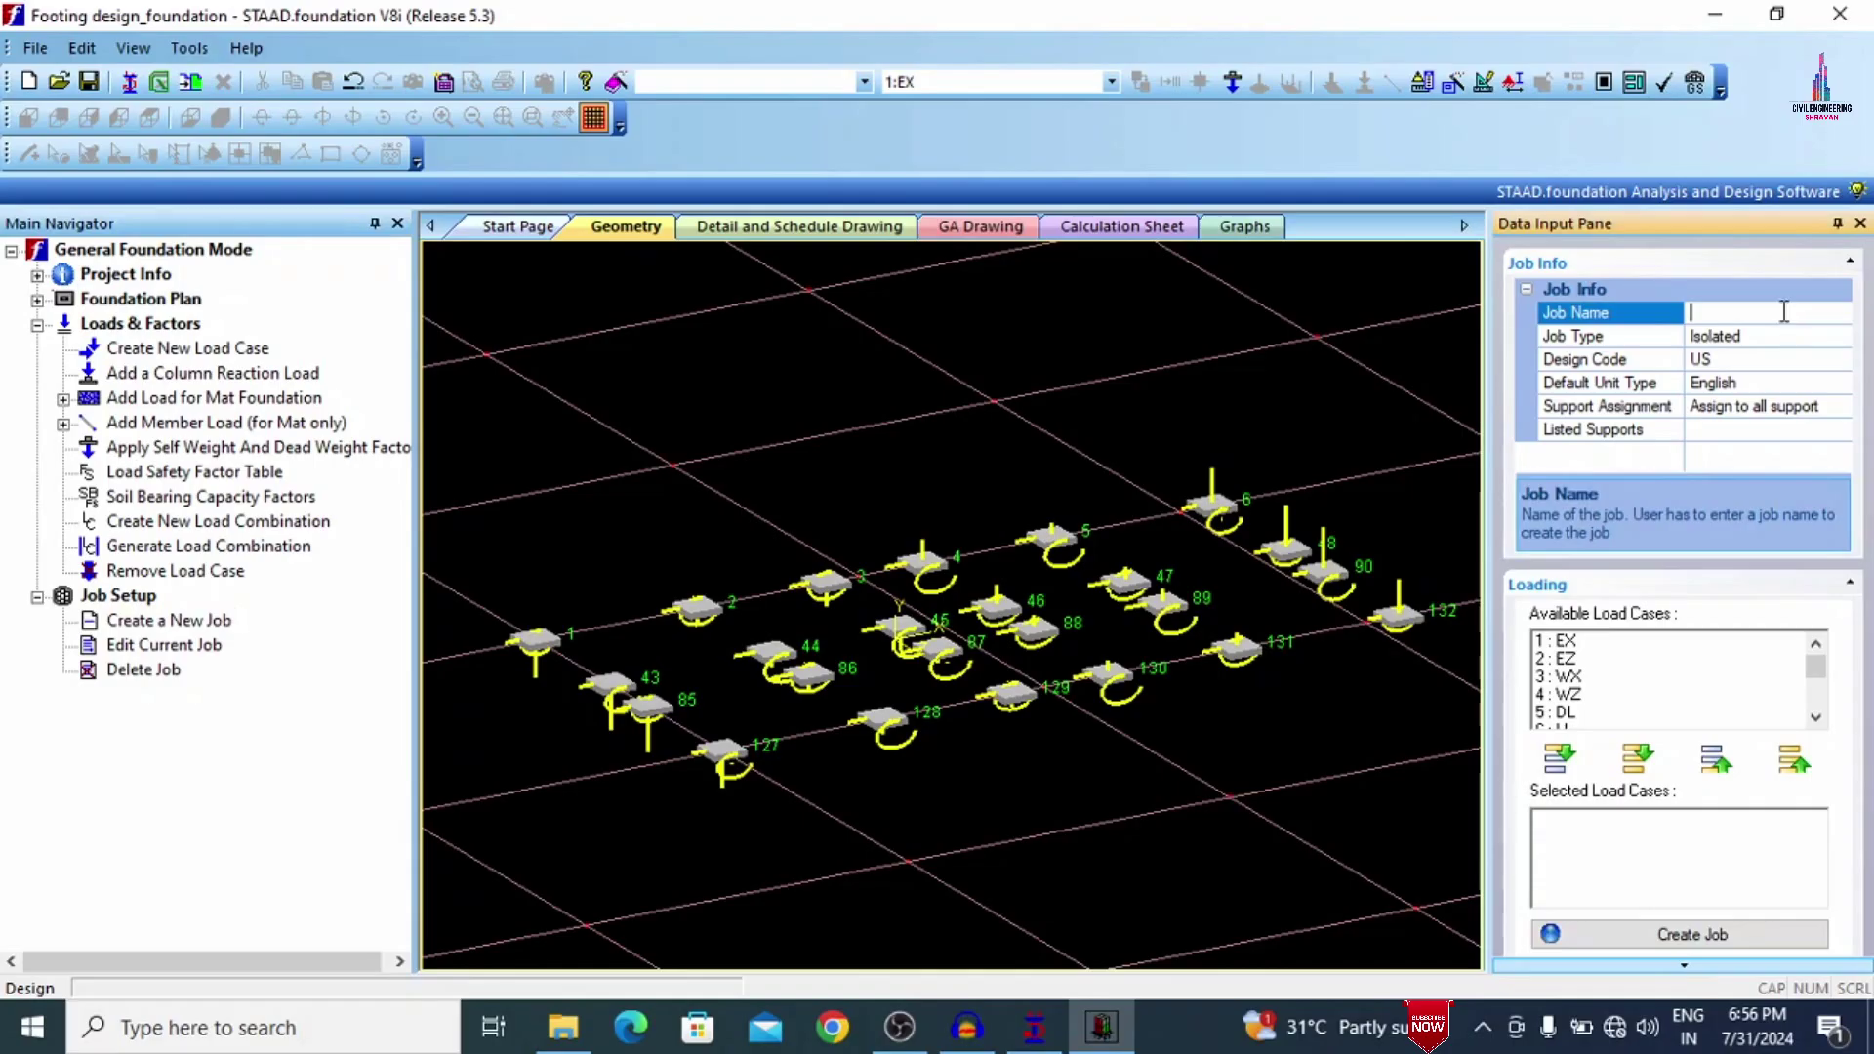
# Name the new isolated footing job ISO G+5, with Indian as the design code and SI as the default unit type.
pyautogui.click(1783, 312)
pyautogui.press('capslock')
pyautogui.write('ISO')
pyautogui.click(1850, 361)
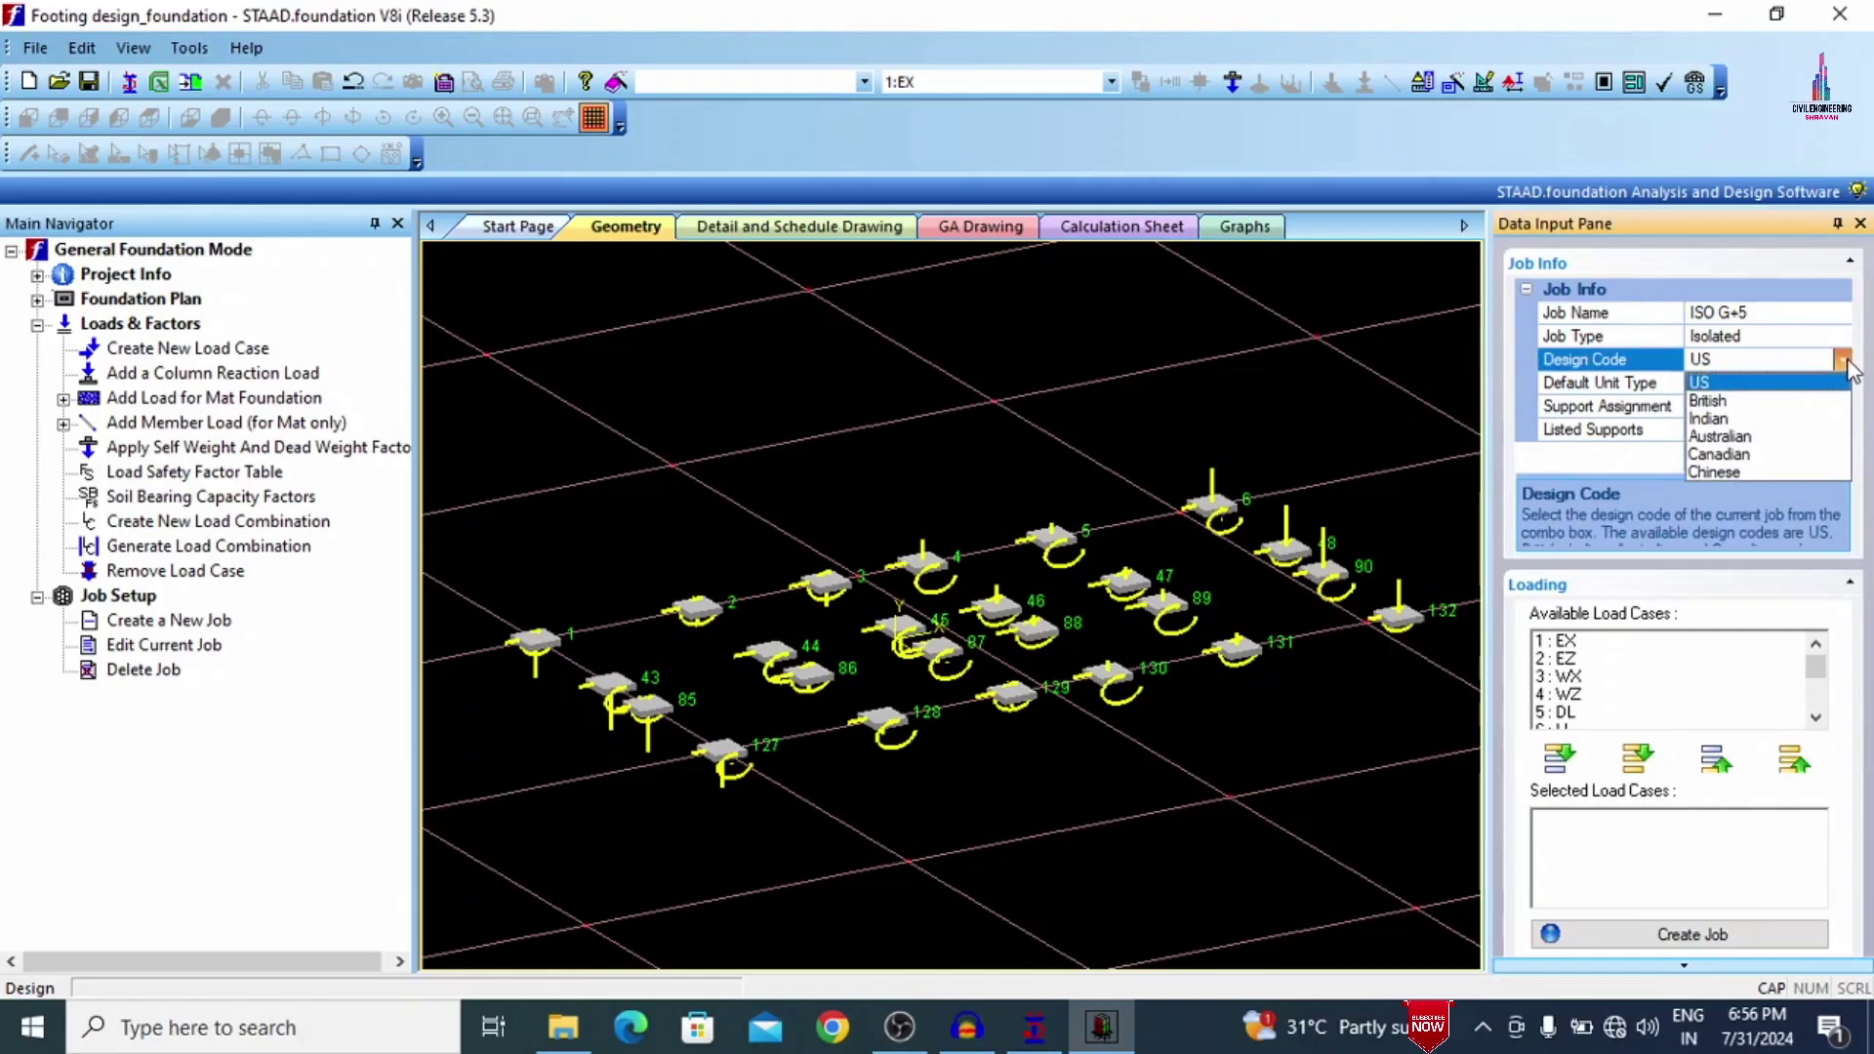
pyautogui.click(1796, 419)
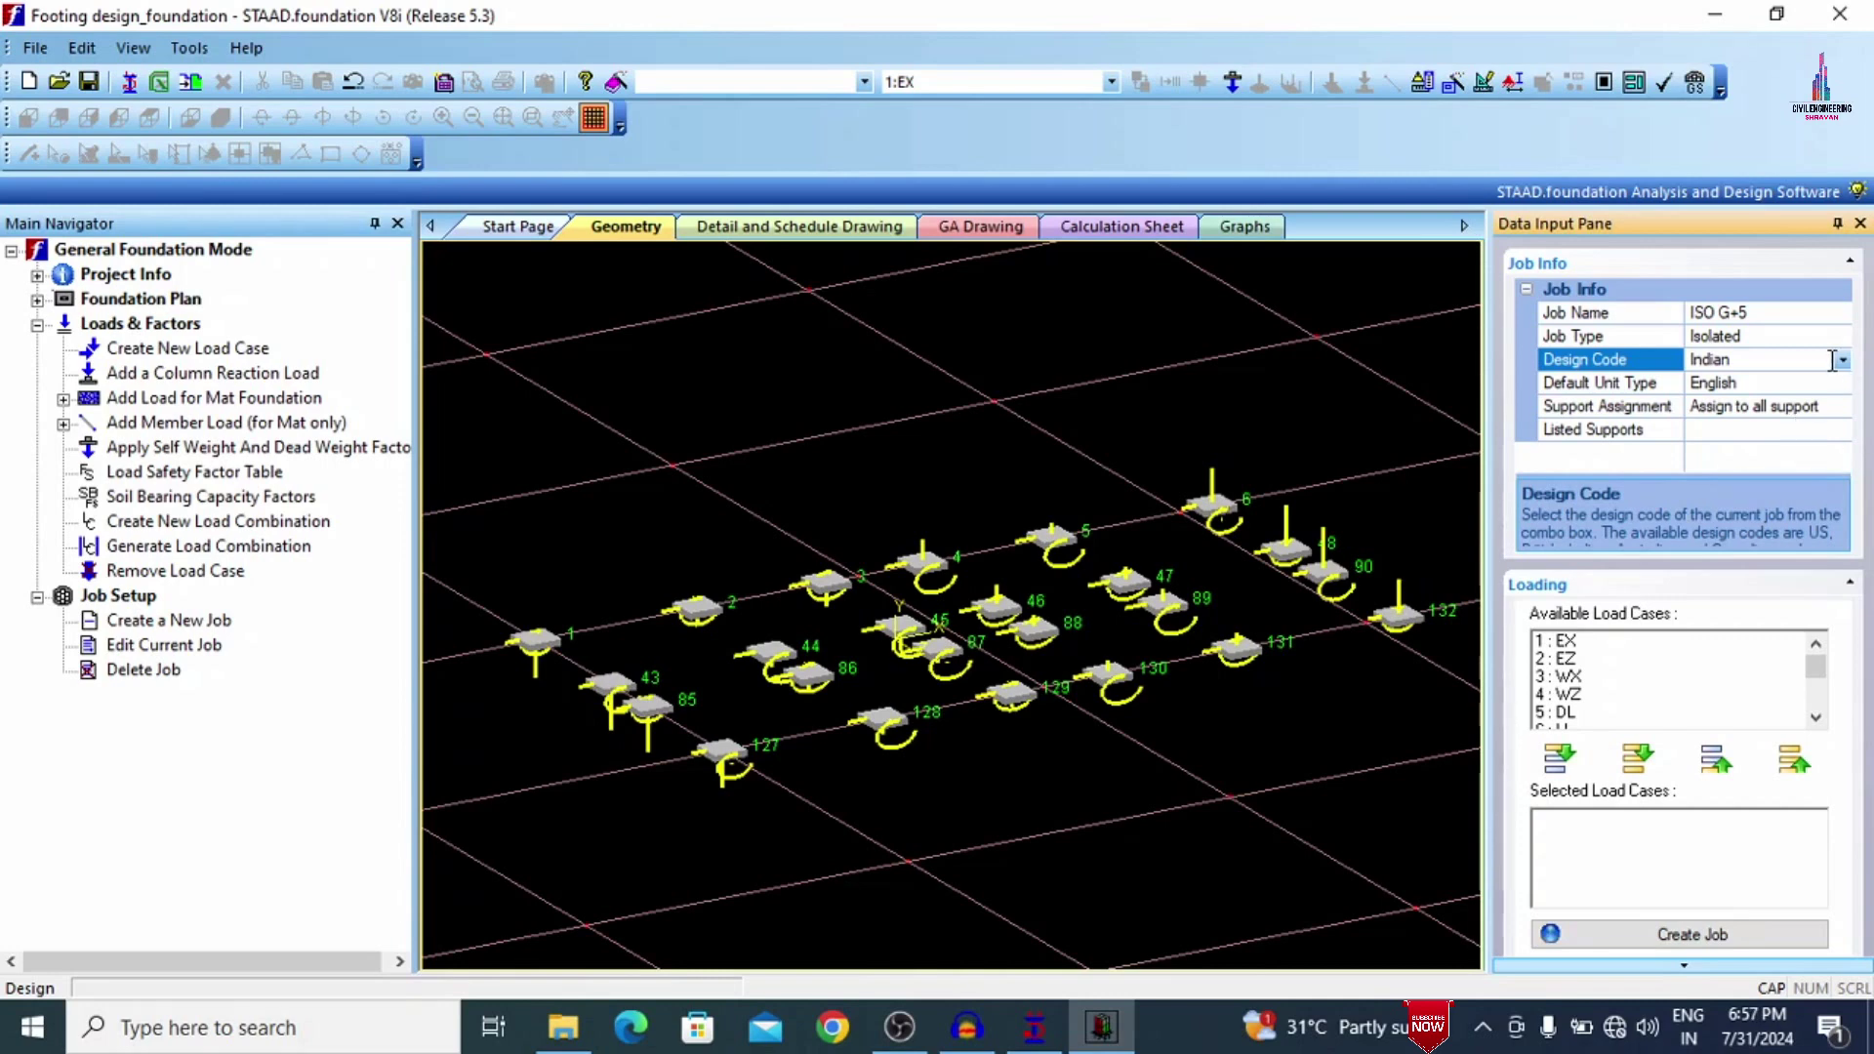
pyautogui.click(1839, 383)
pyautogui.click(1841, 384)
pyautogui.click(1796, 424)
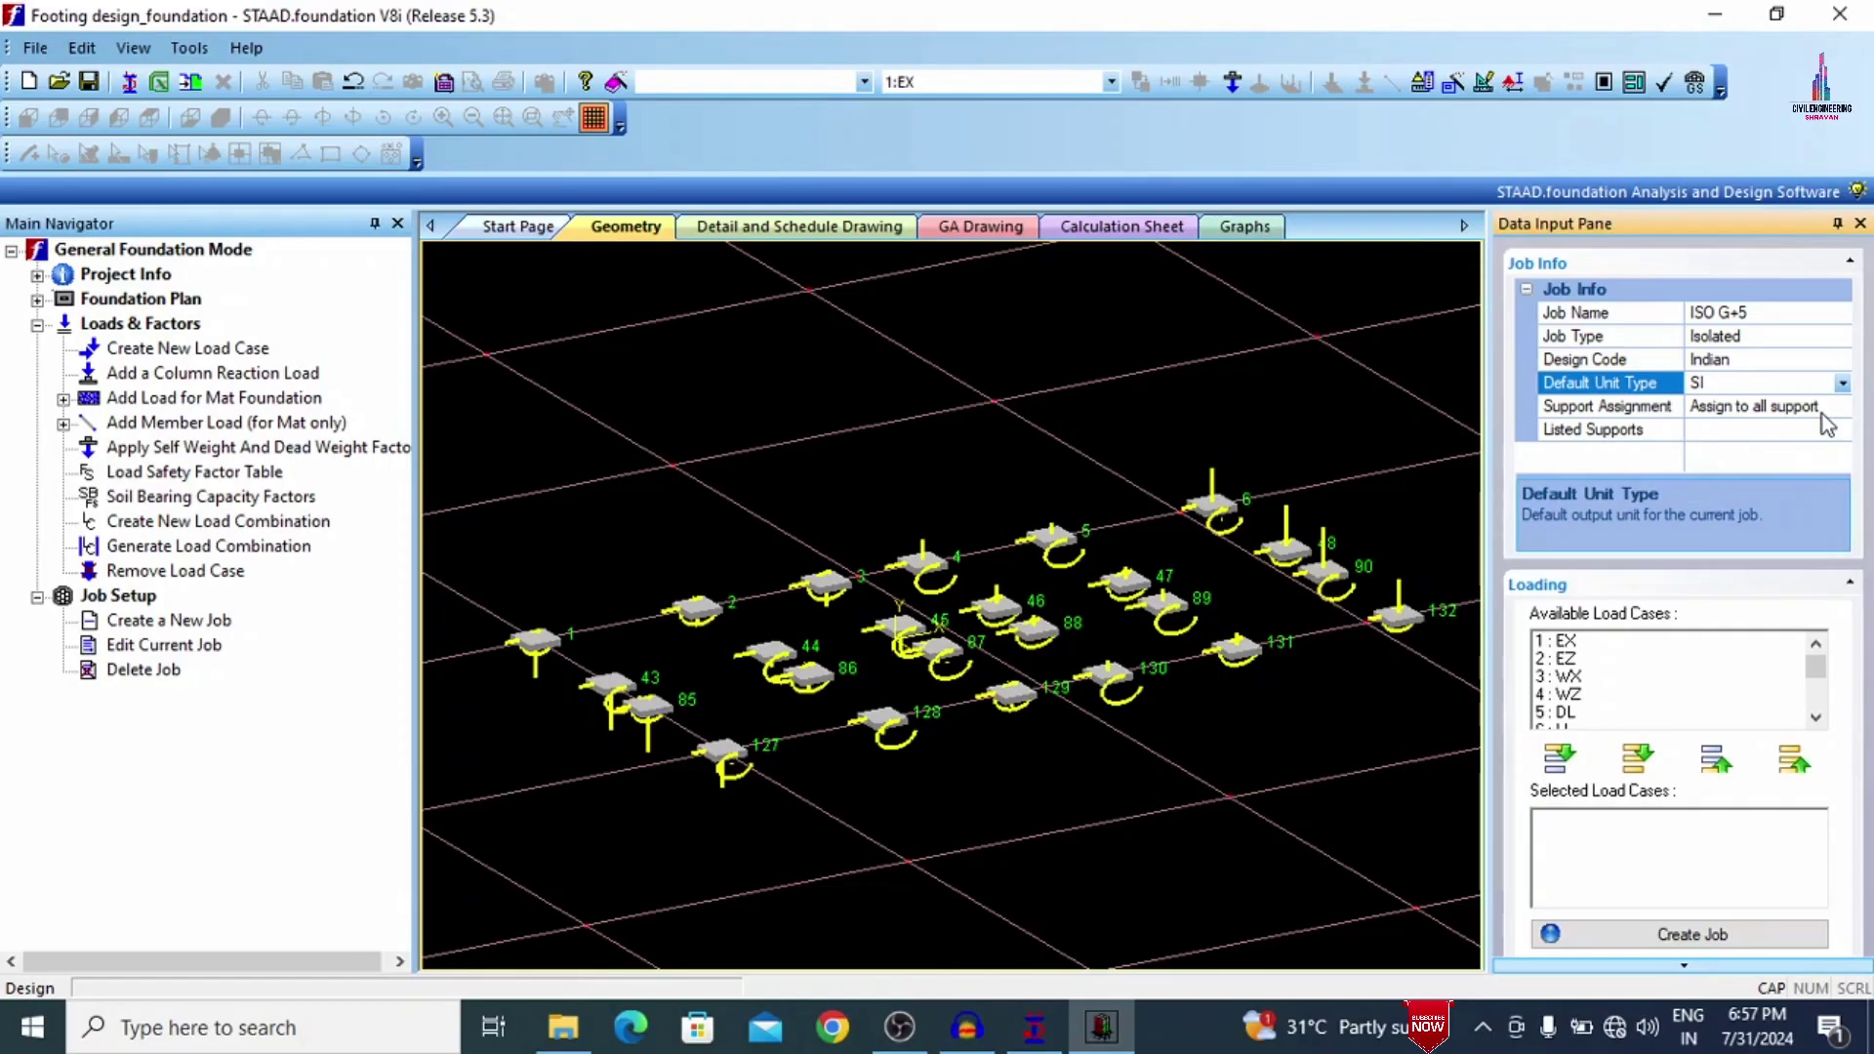
# Add load combinations 101, 102 and 201 to 204 to the job's selected load cases.
pyautogui.scroll(-2, 1662, 665)
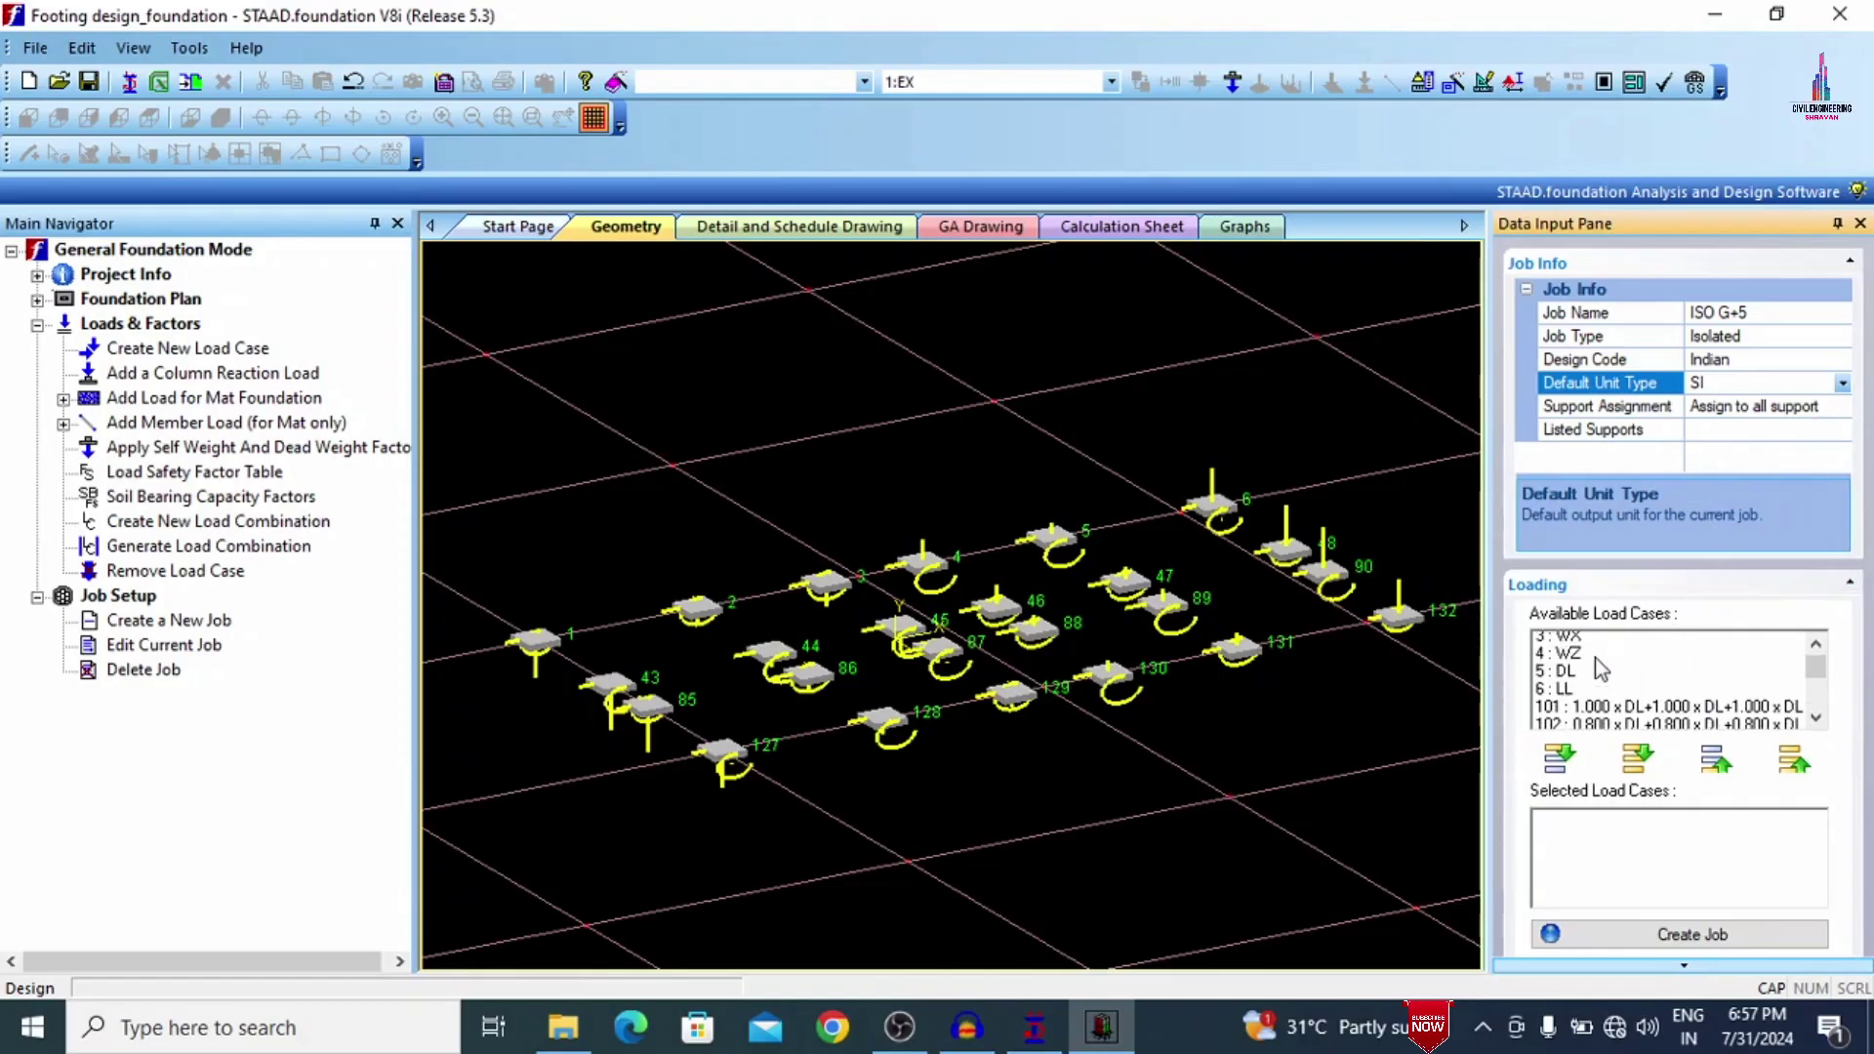
pyautogui.scroll(2, 1595, 660)
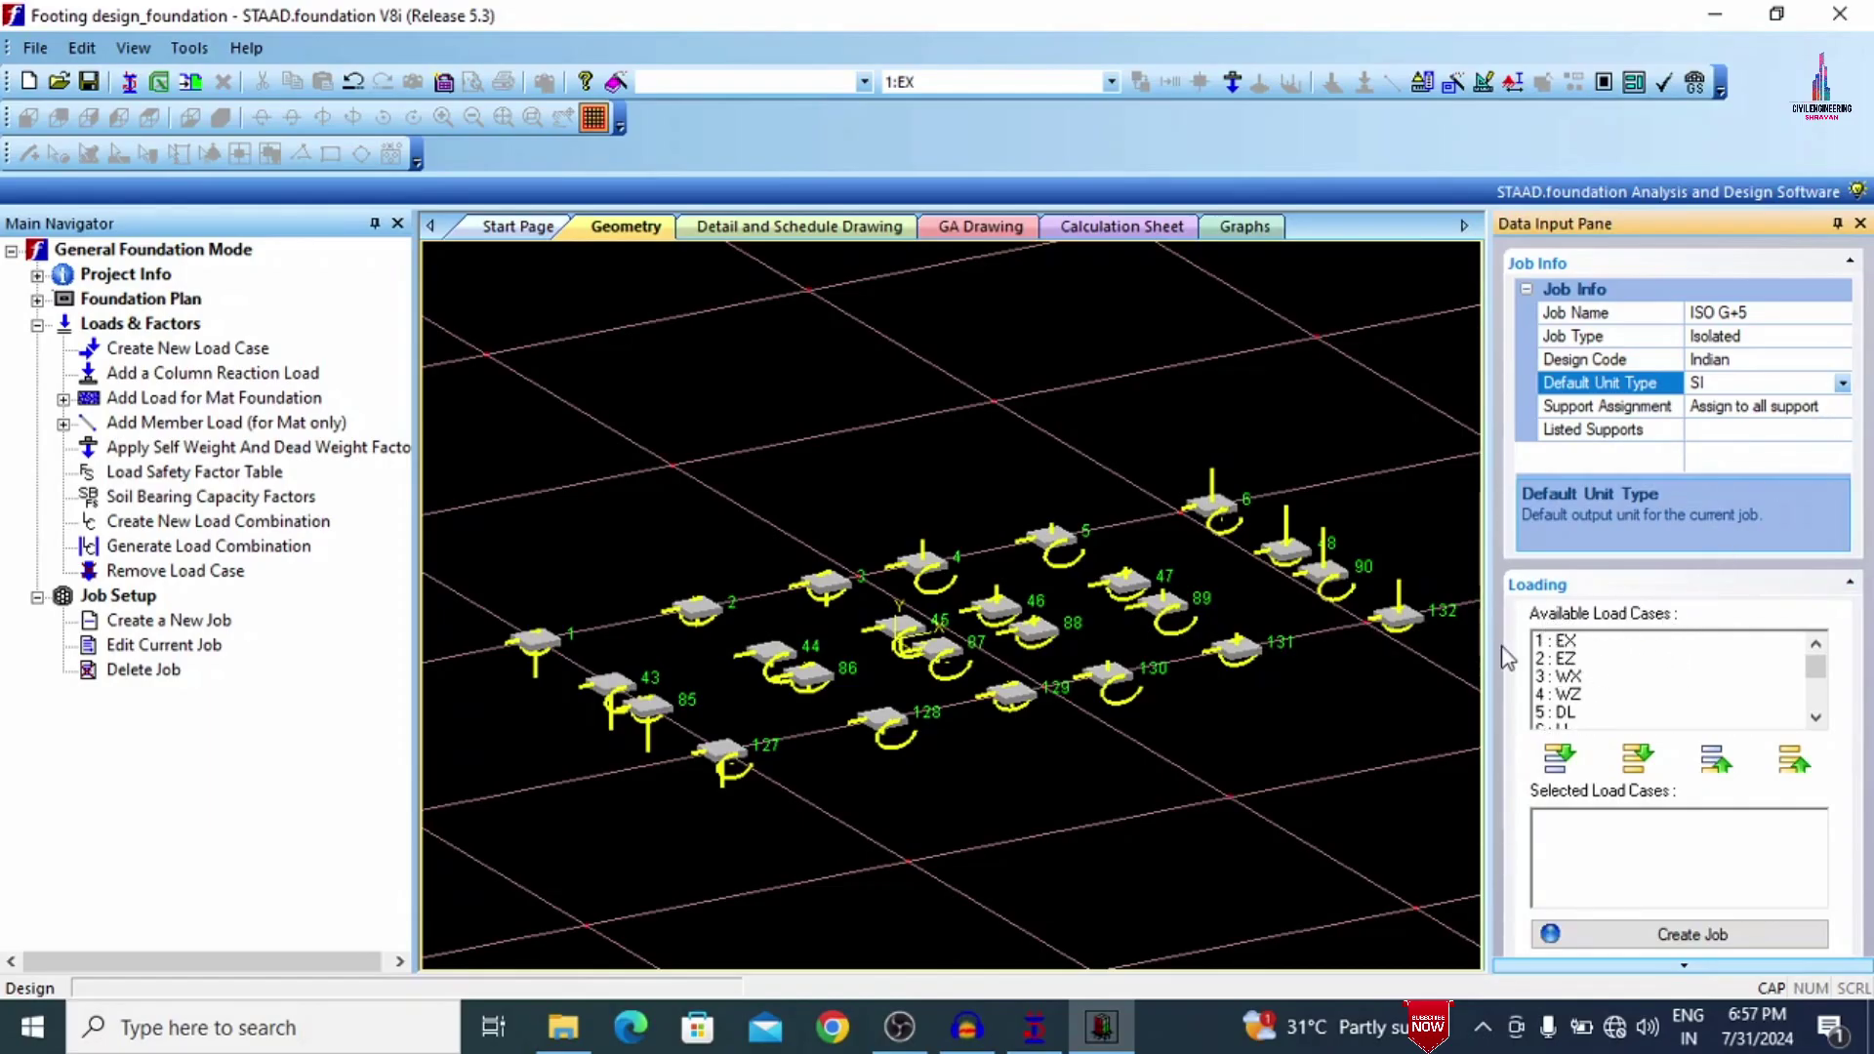
pyautogui.scroll(-5, 1643, 660)
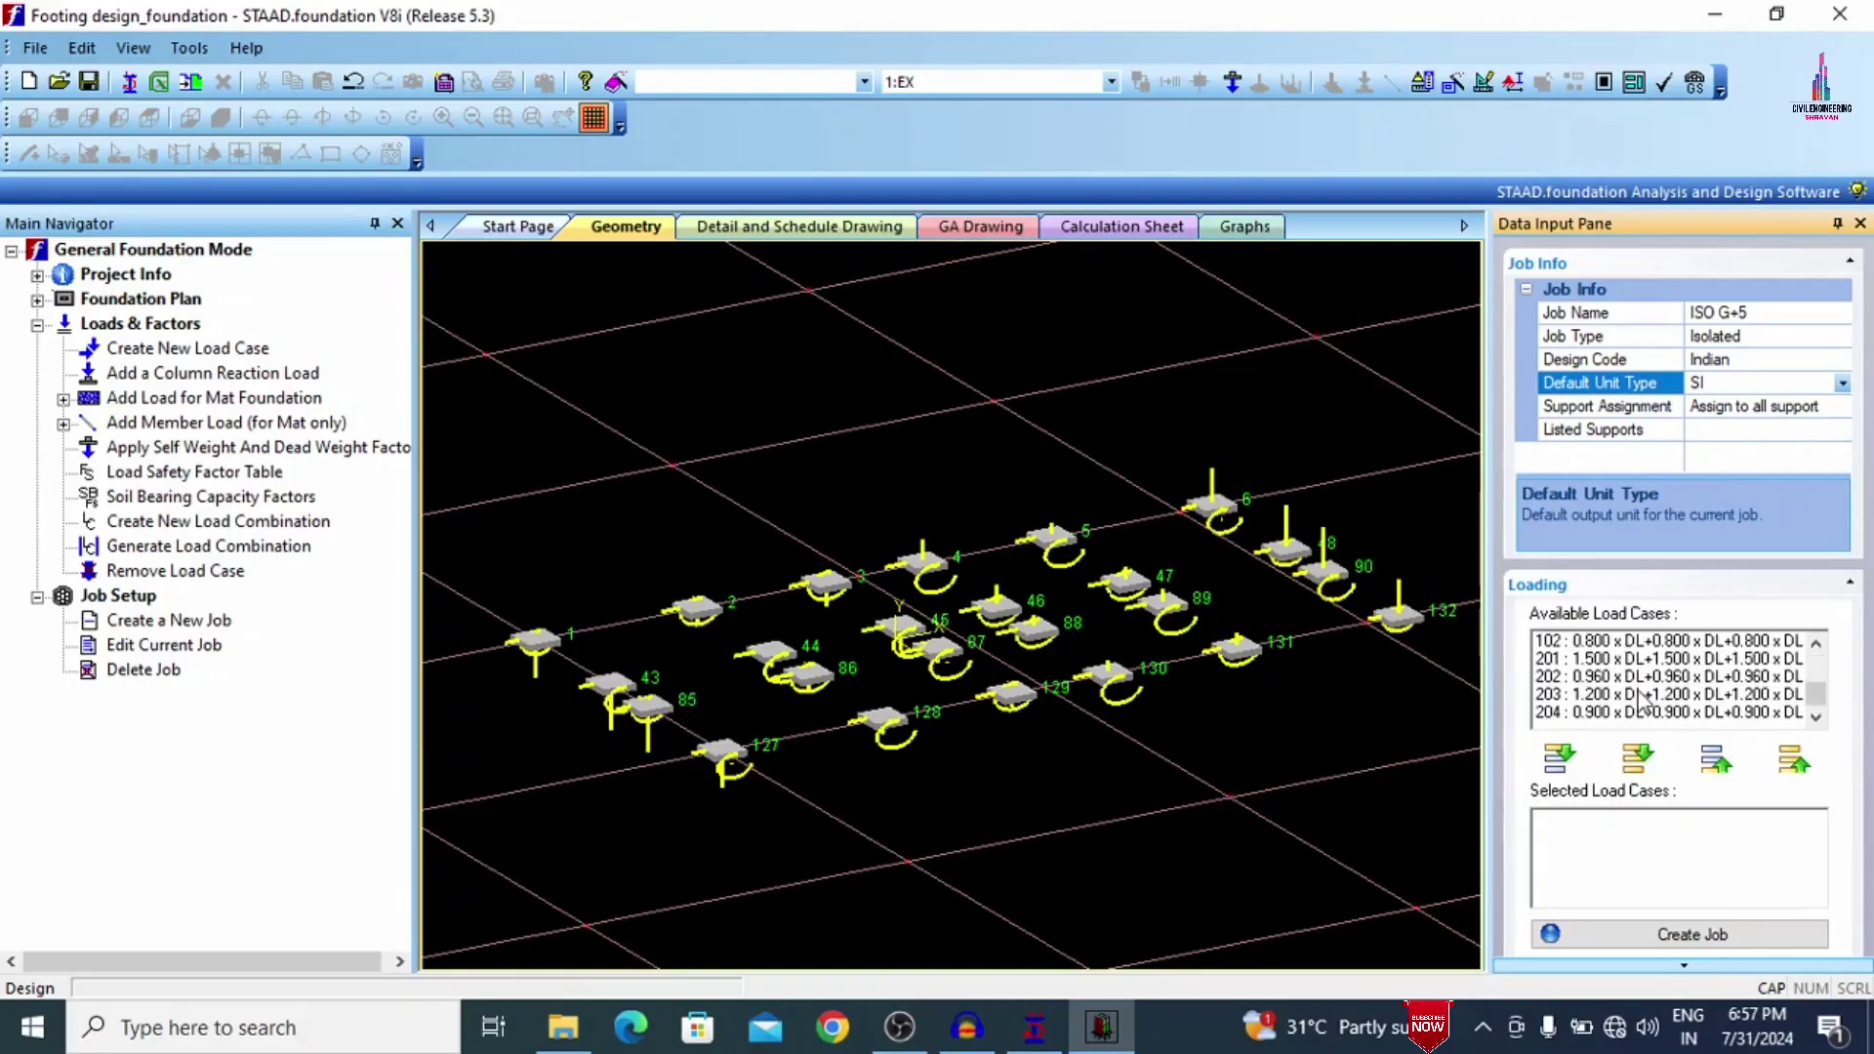
pyautogui.scroll(5, 1643, 695)
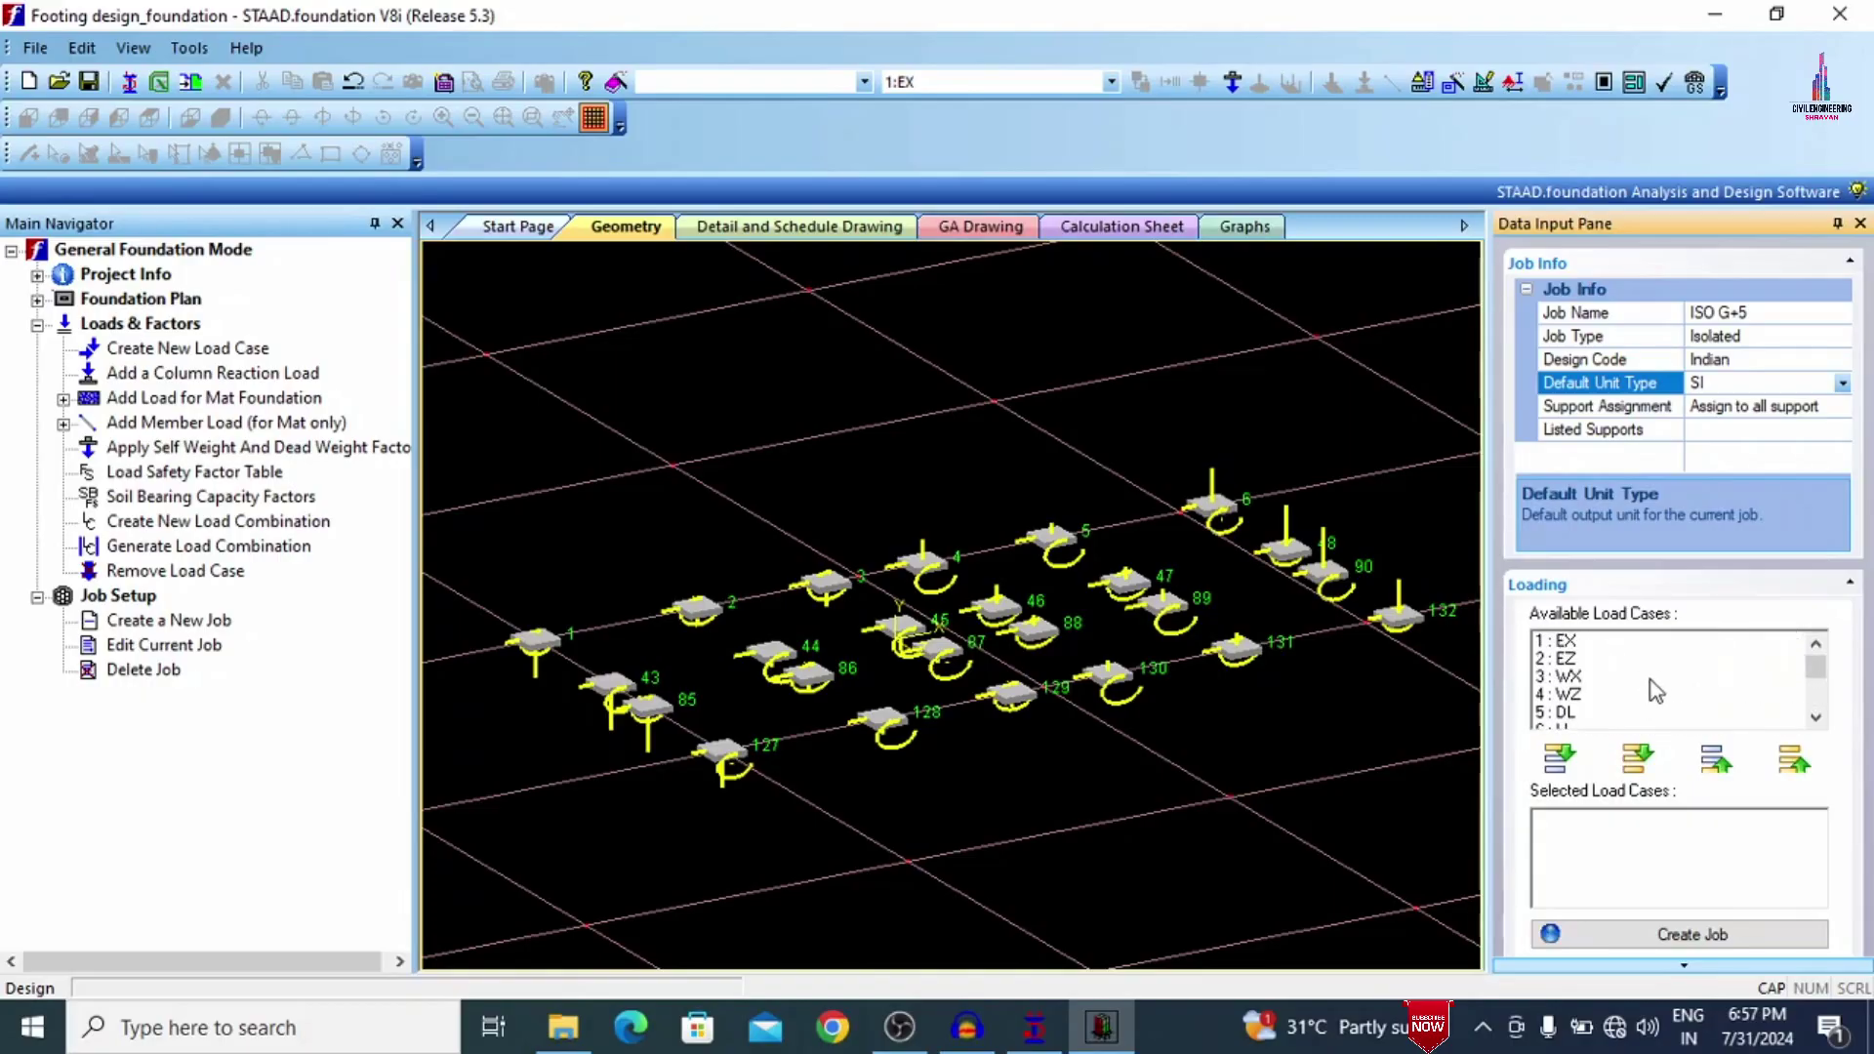
pyautogui.scroll(-2, 1656, 691)
pyautogui.click(1647, 695)
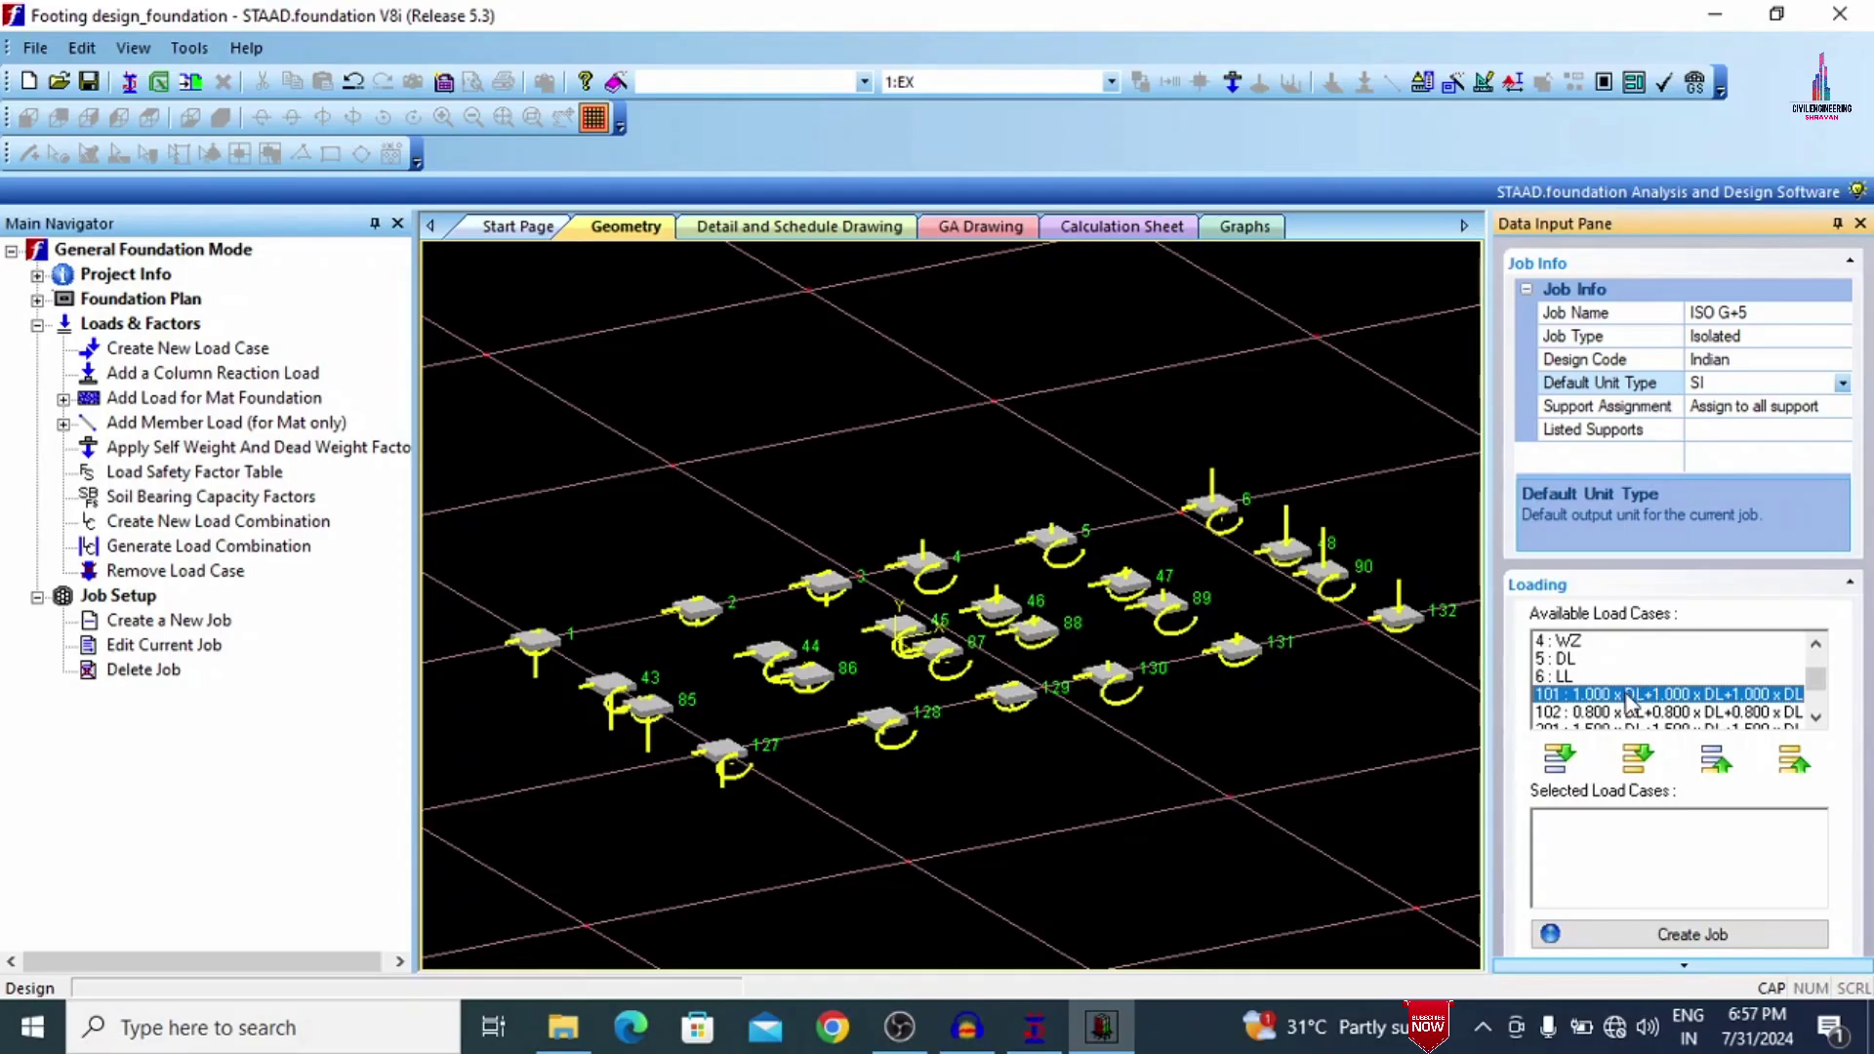
pyautogui.keyDown('shift'); pyautogui.click(1621, 711); pyautogui.keyUp('shift')
pyautogui.scroll(-1, 1621, 711)
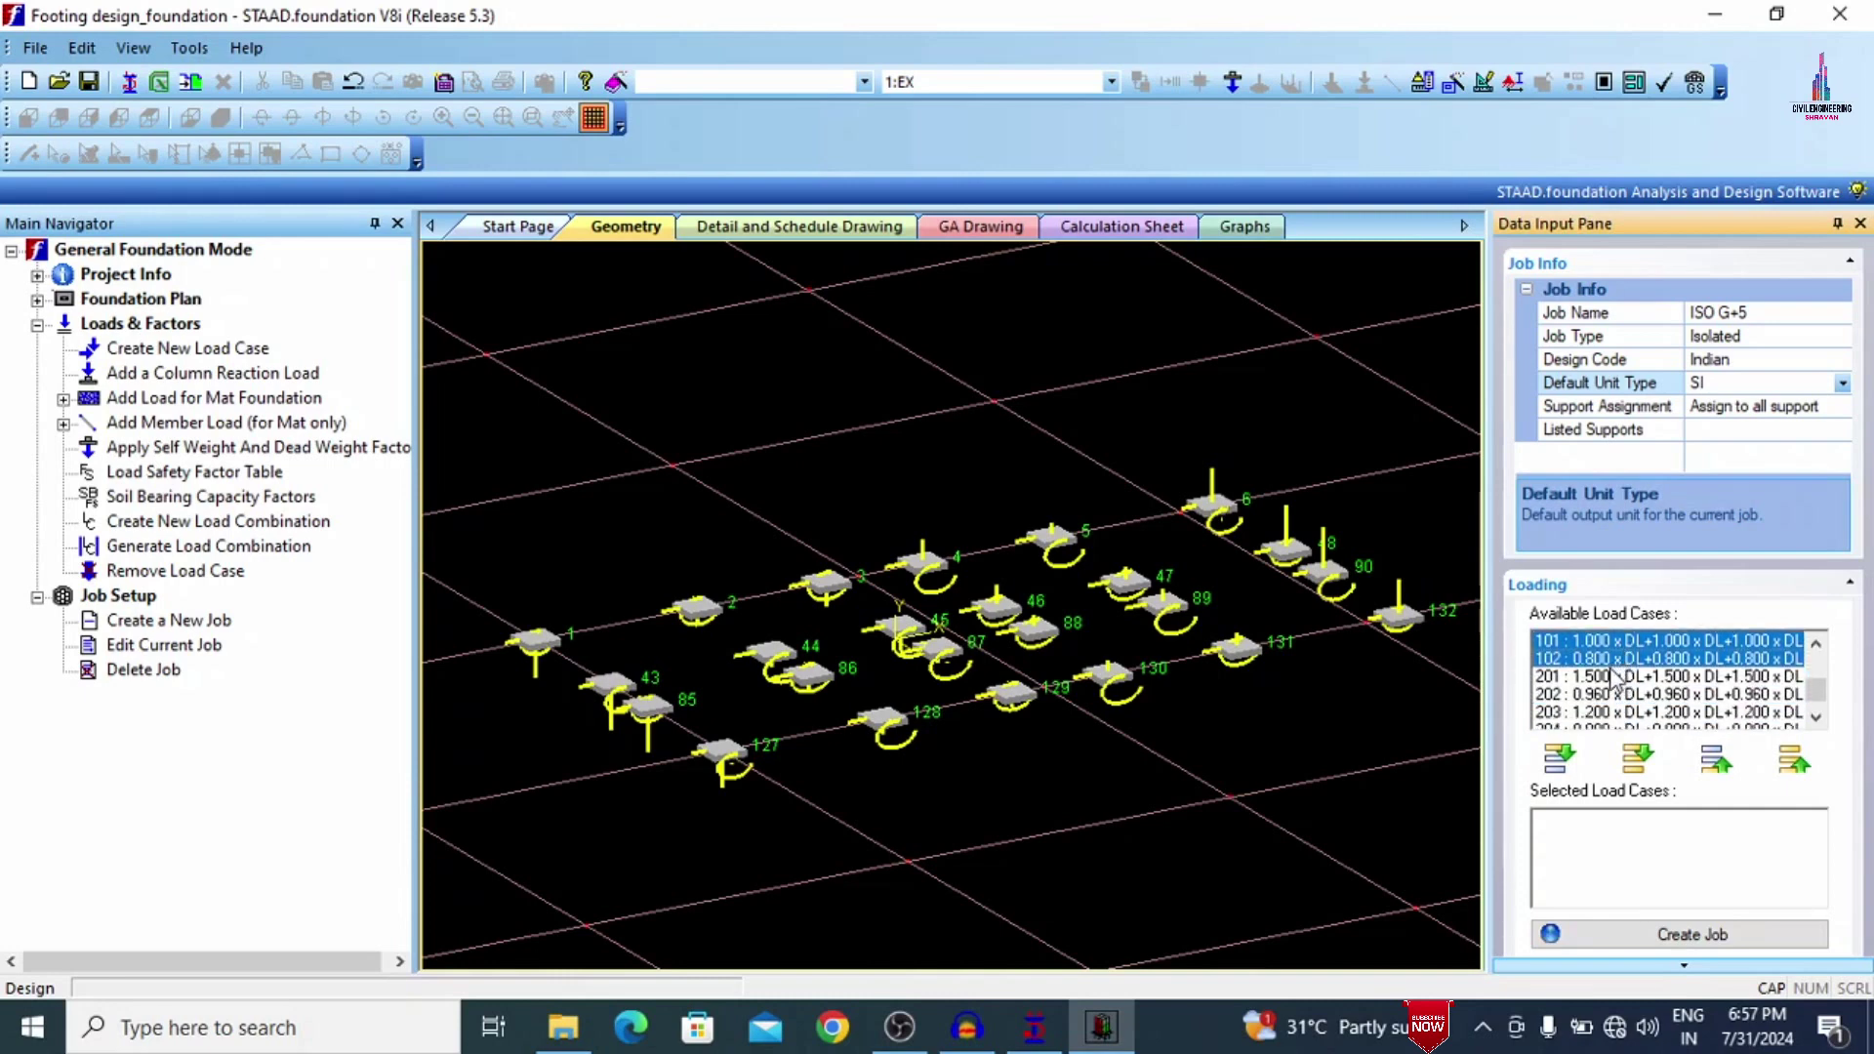
pyautogui.keyDown('shift'); pyautogui.click(1615, 676); pyautogui.keyUp('shift')
pyautogui.keyDown('shift'); pyautogui.click(1598, 697); pyautogui.keyUp('shift')
pyautogui.keyDown('shift'); pyautogui.click(1589, 726); pyautogui.keyUp('shift')
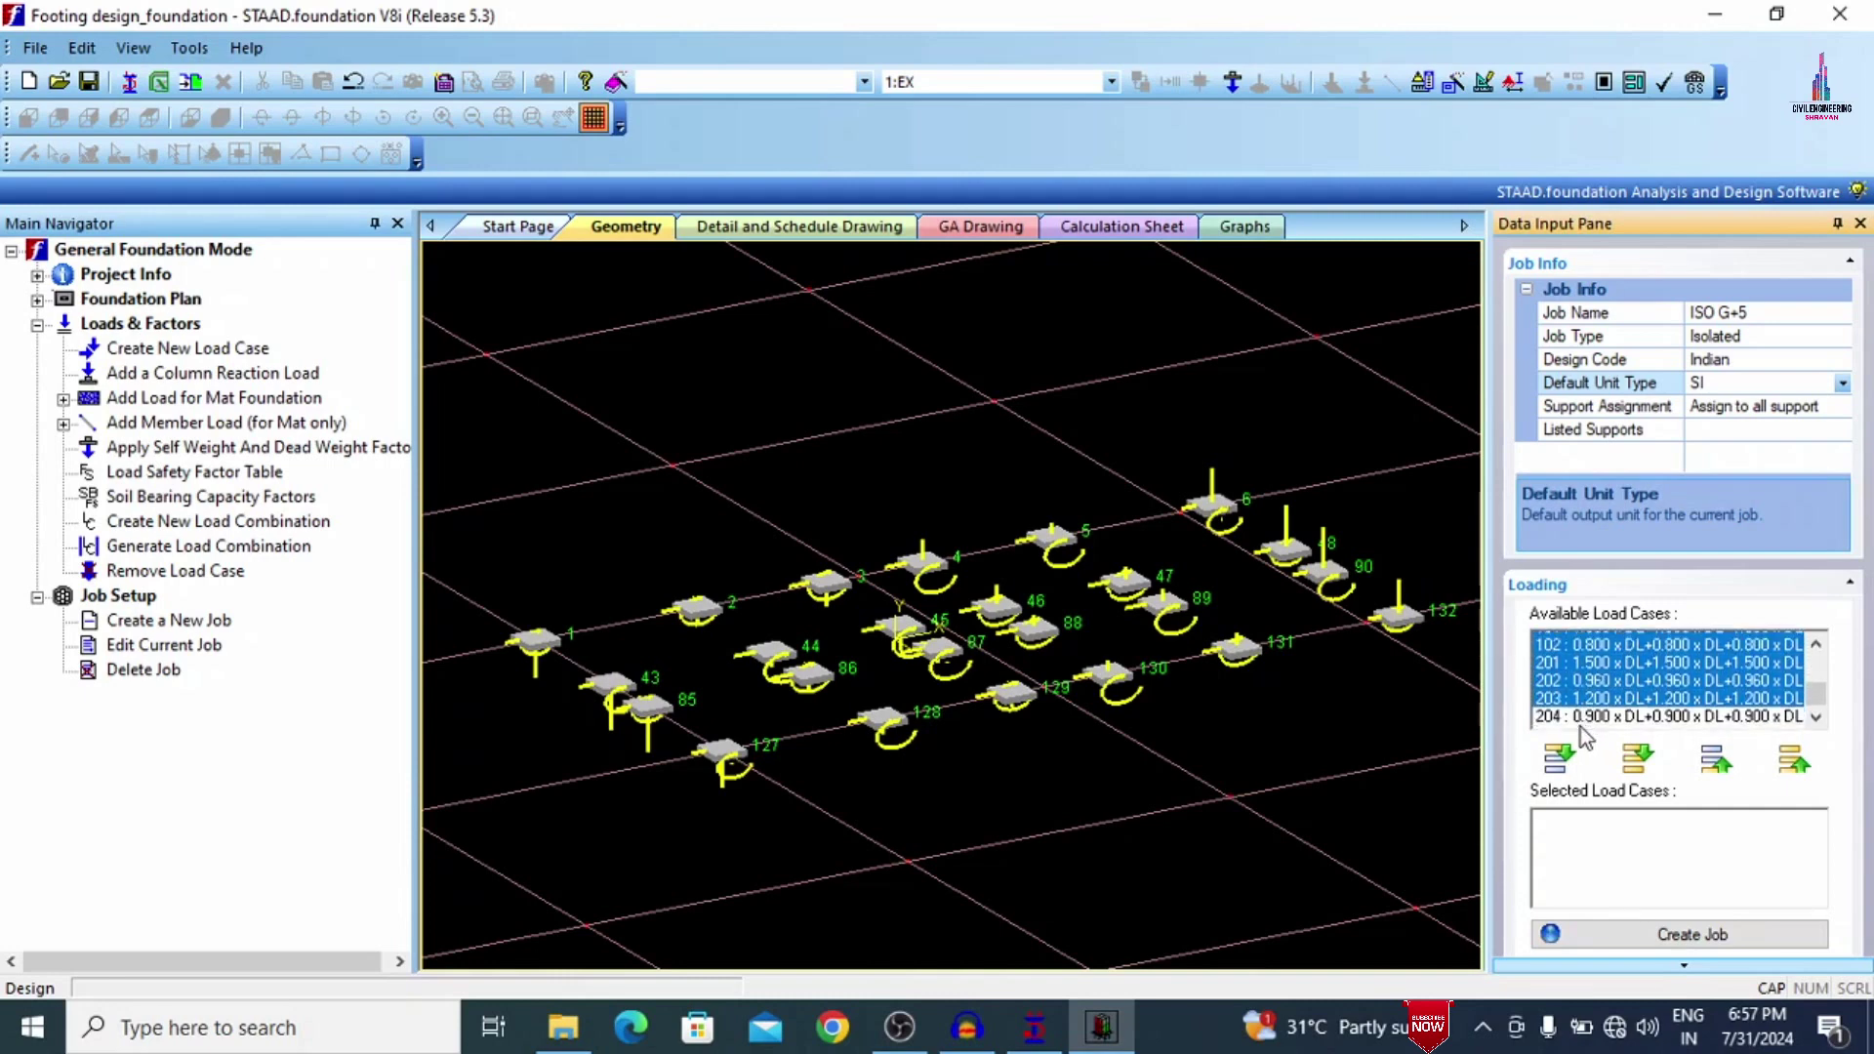
pyautogui.click(1560, 758)
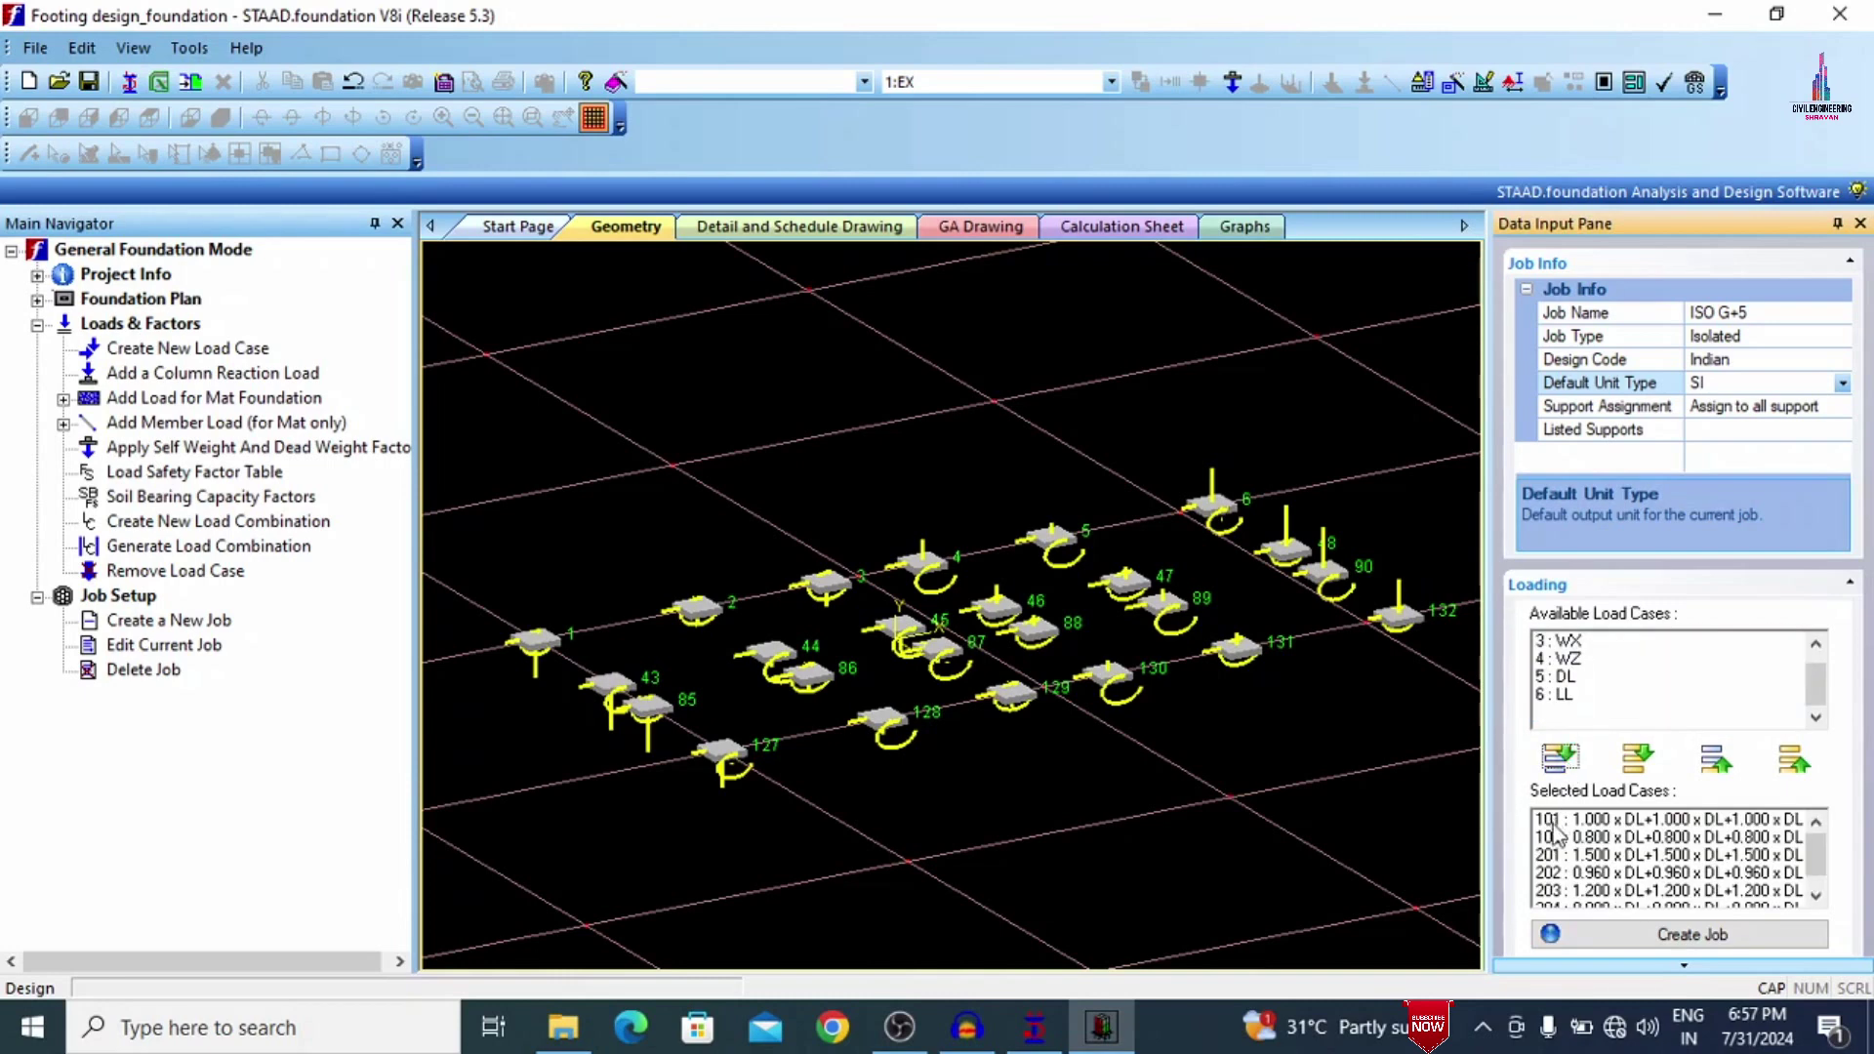
# Create the isolated footing job with the selected load combinations, and close the output pane.
pyautogui.scroll(-1, 1601, 744)
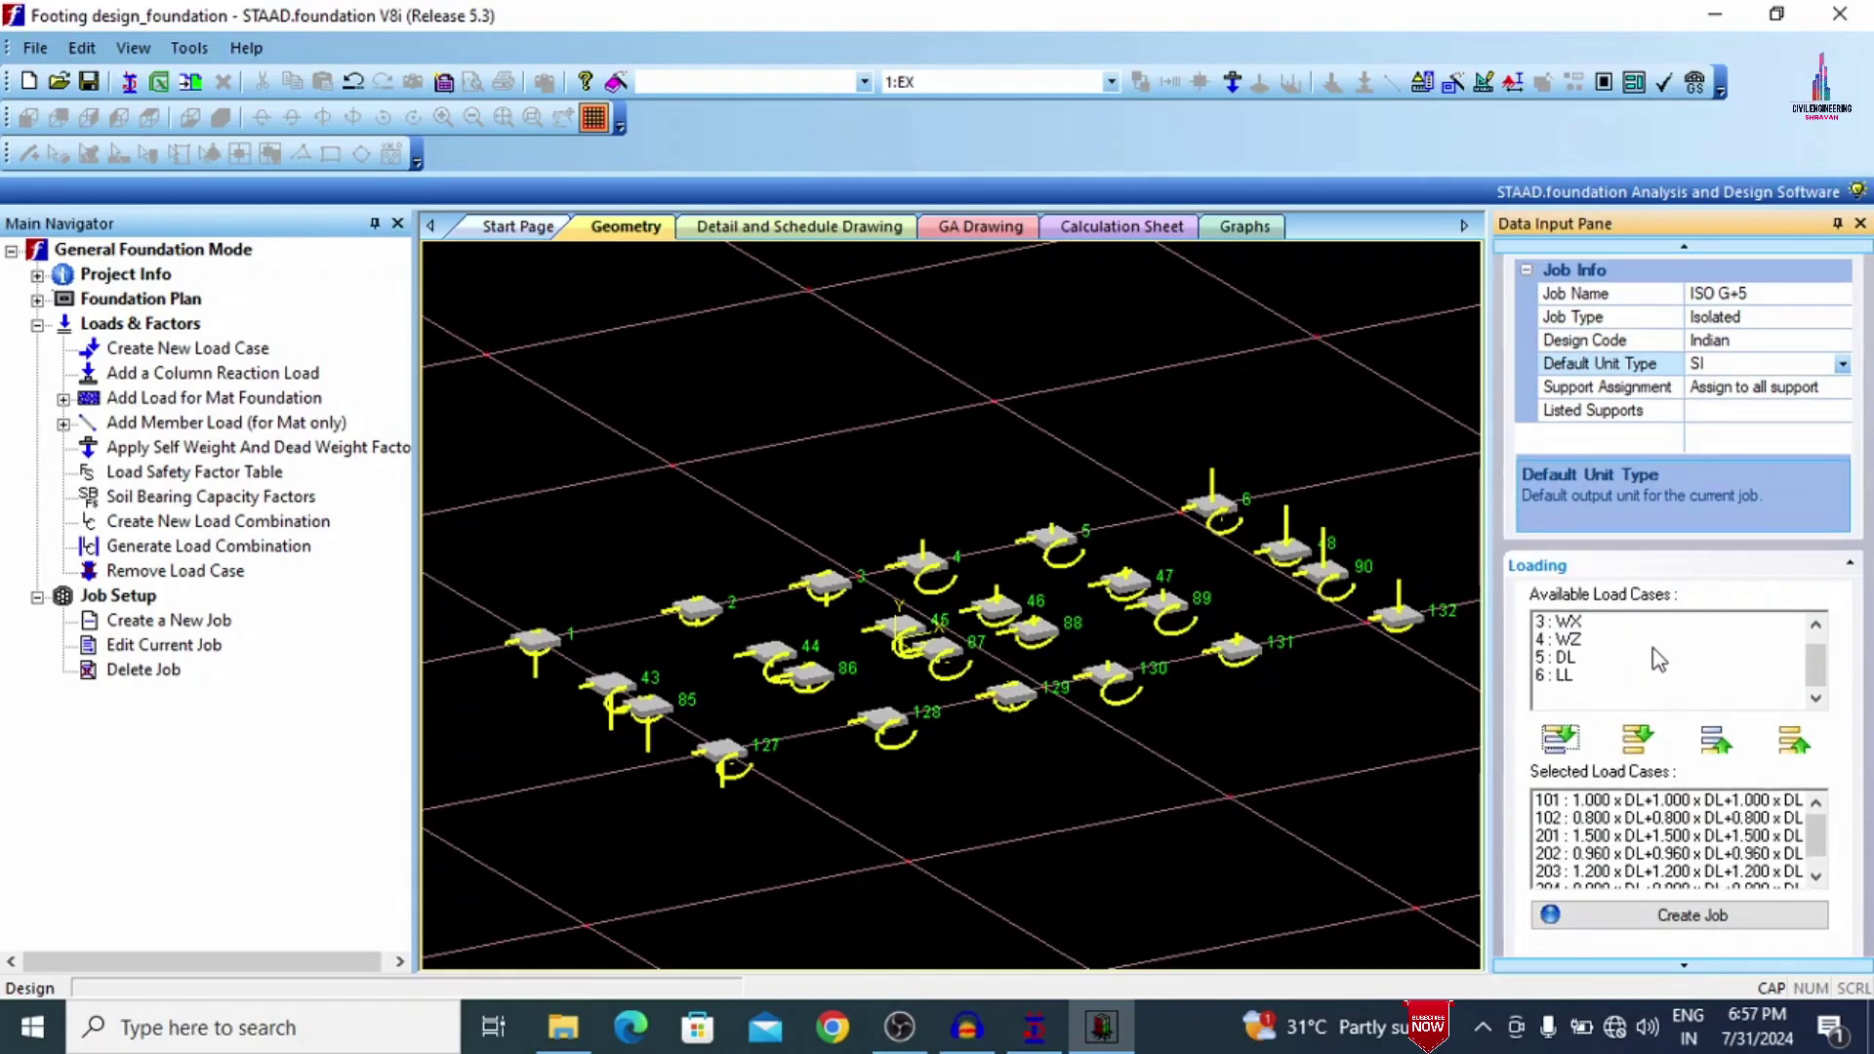
pyautogui.click(1606, 916)
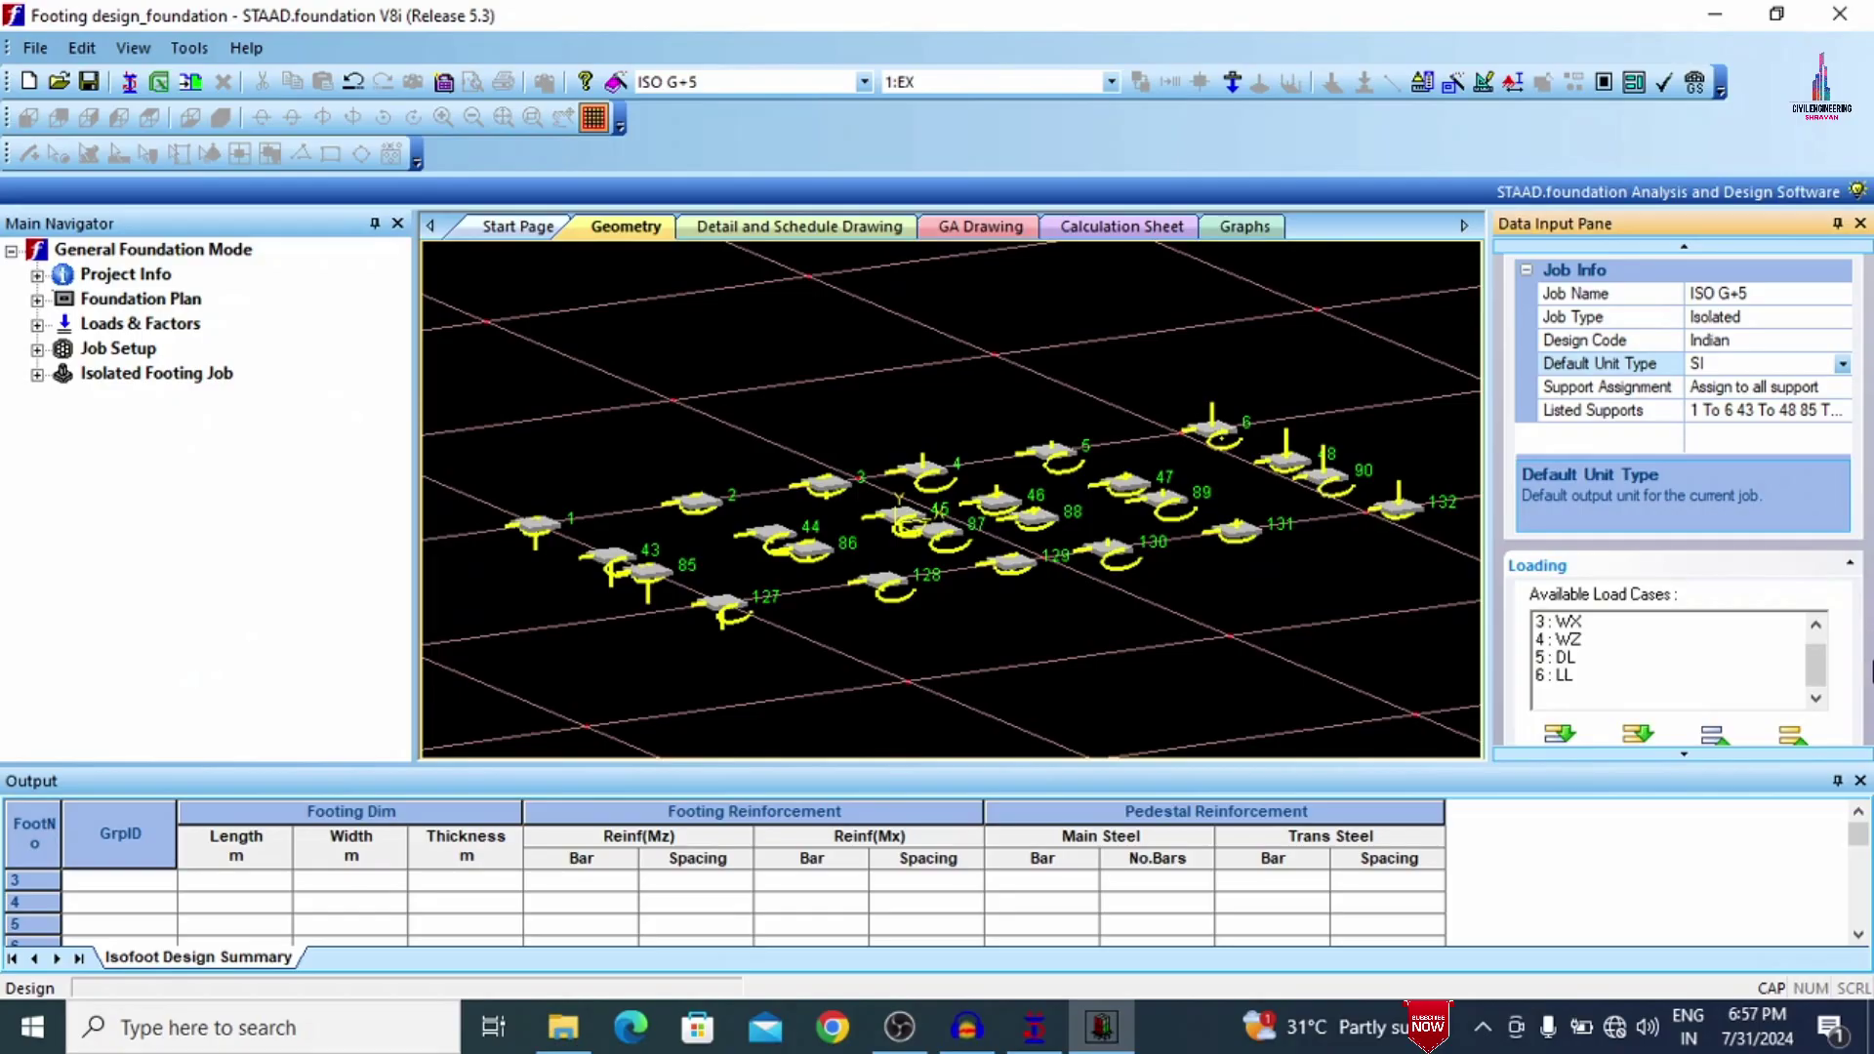
pyautogui.click(1861, 781)
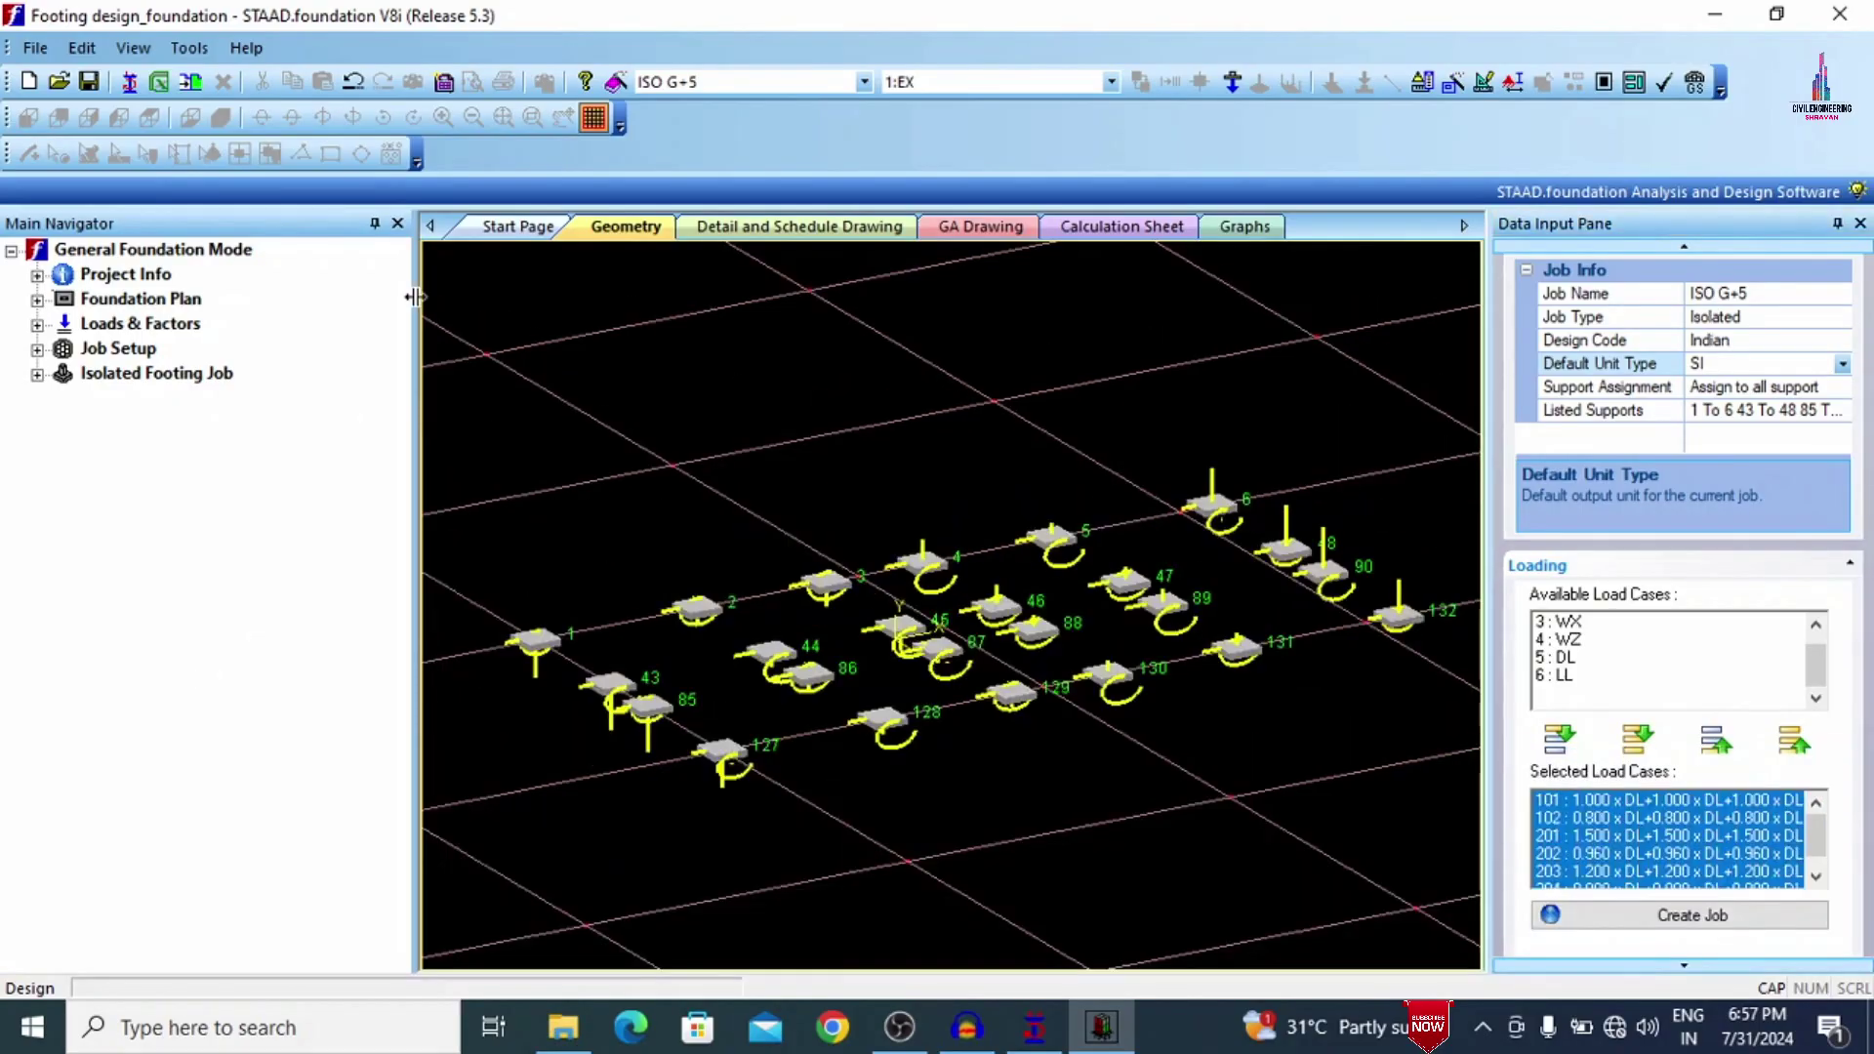
# In the isolated footing's concrete and rebar parameters, set the yield strength of steel to 500 N/mm2 and the minimum bar size to 12.
pyautogui.click(36, 374)
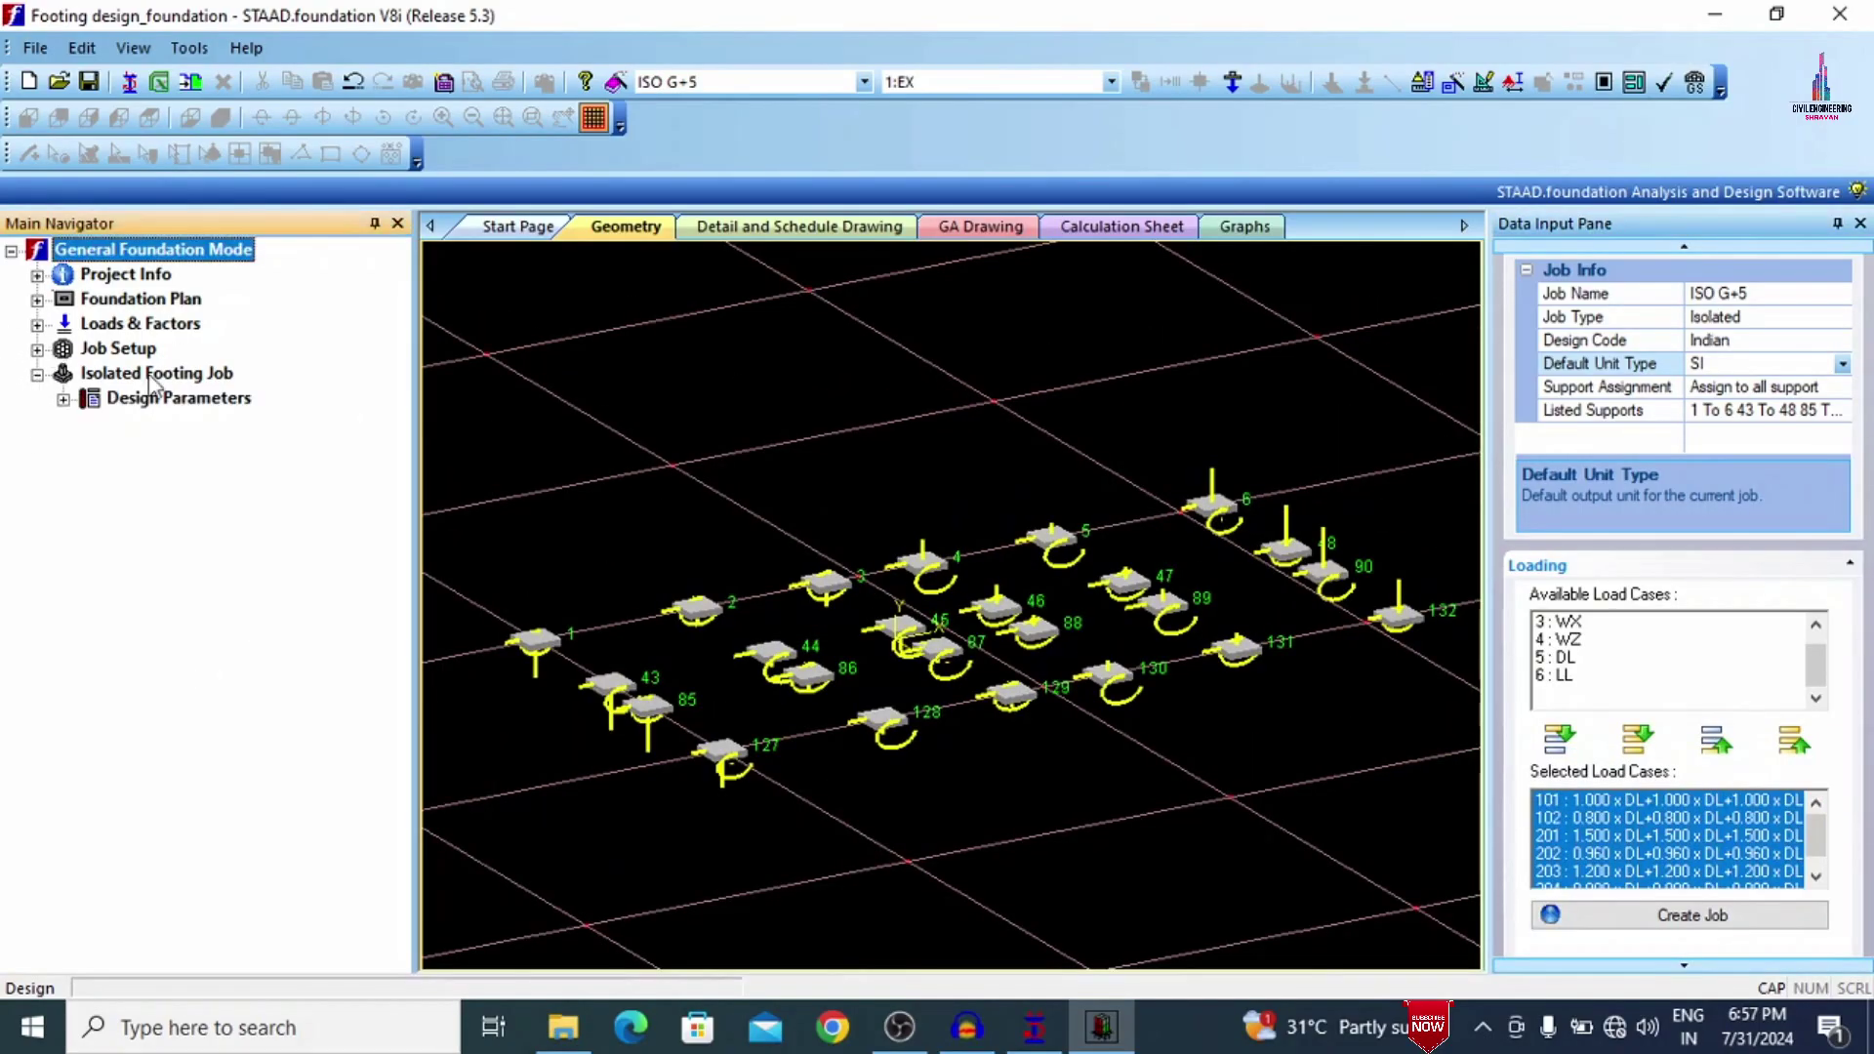
pyautogui.click(63, 399)
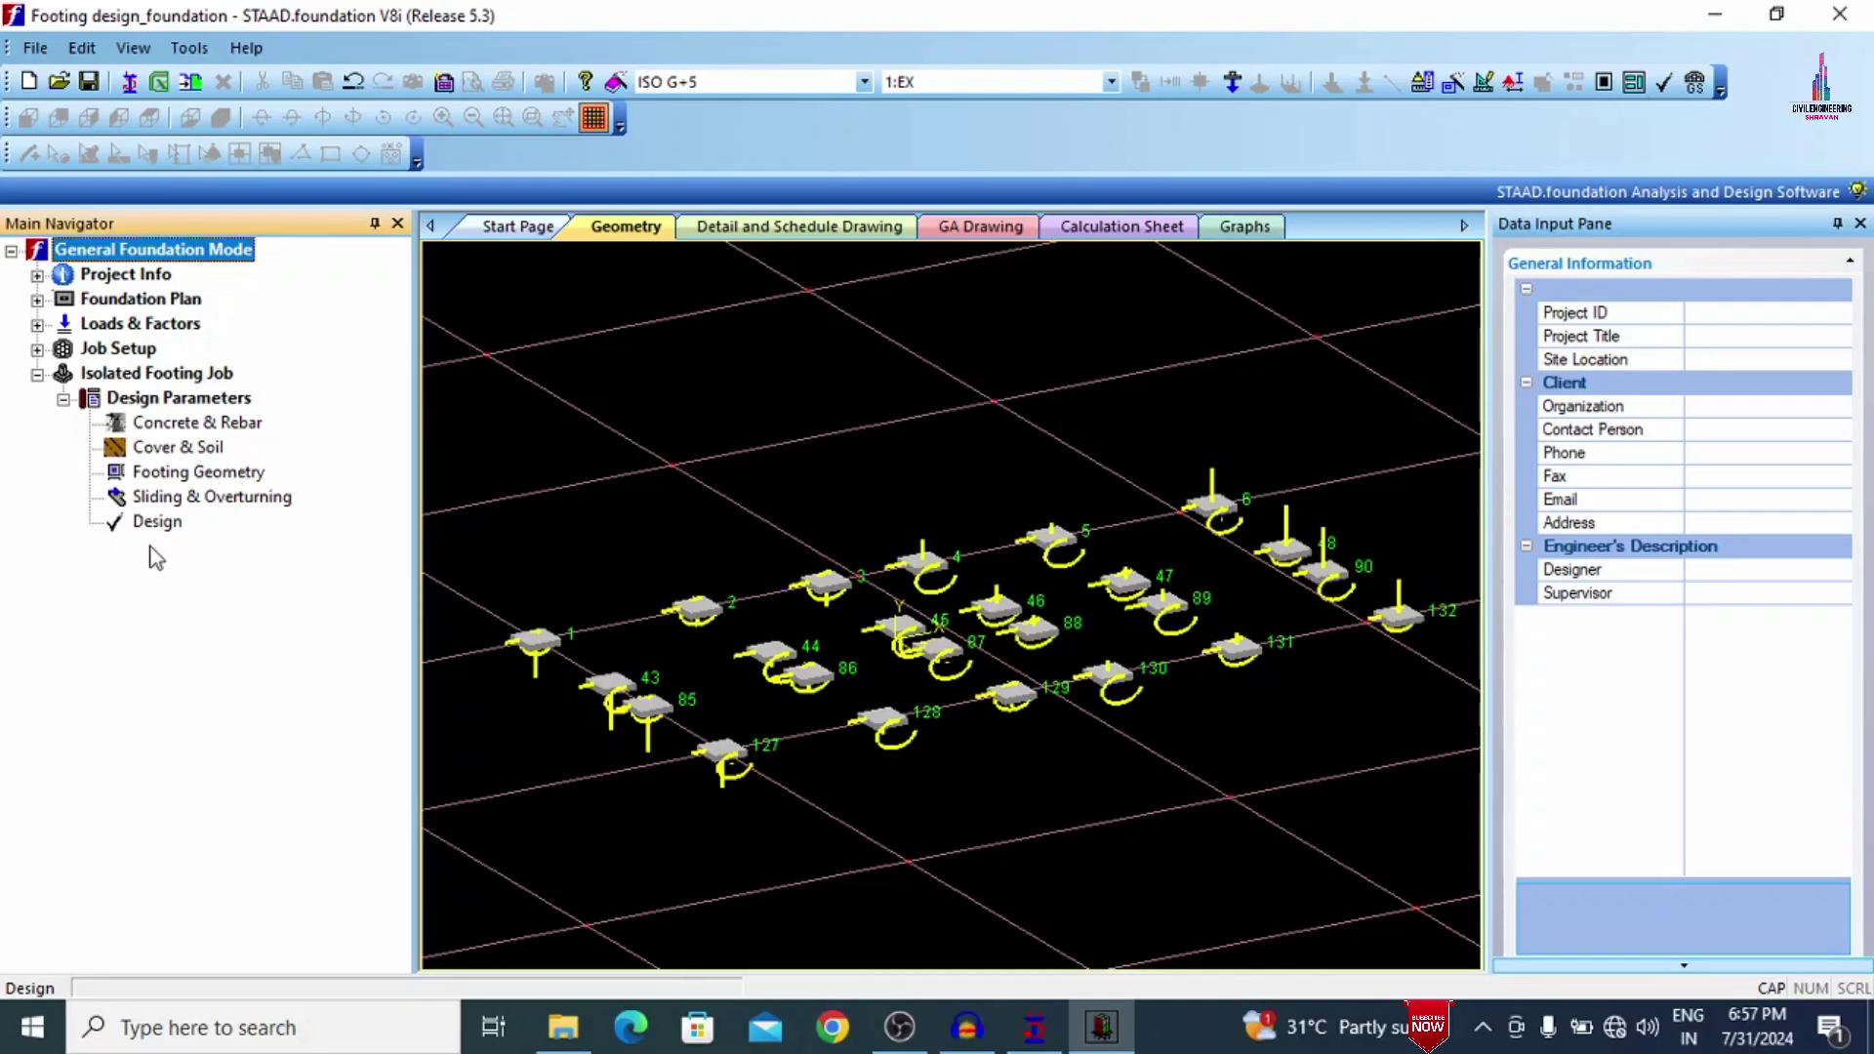
pyautogui.click(185, 427)
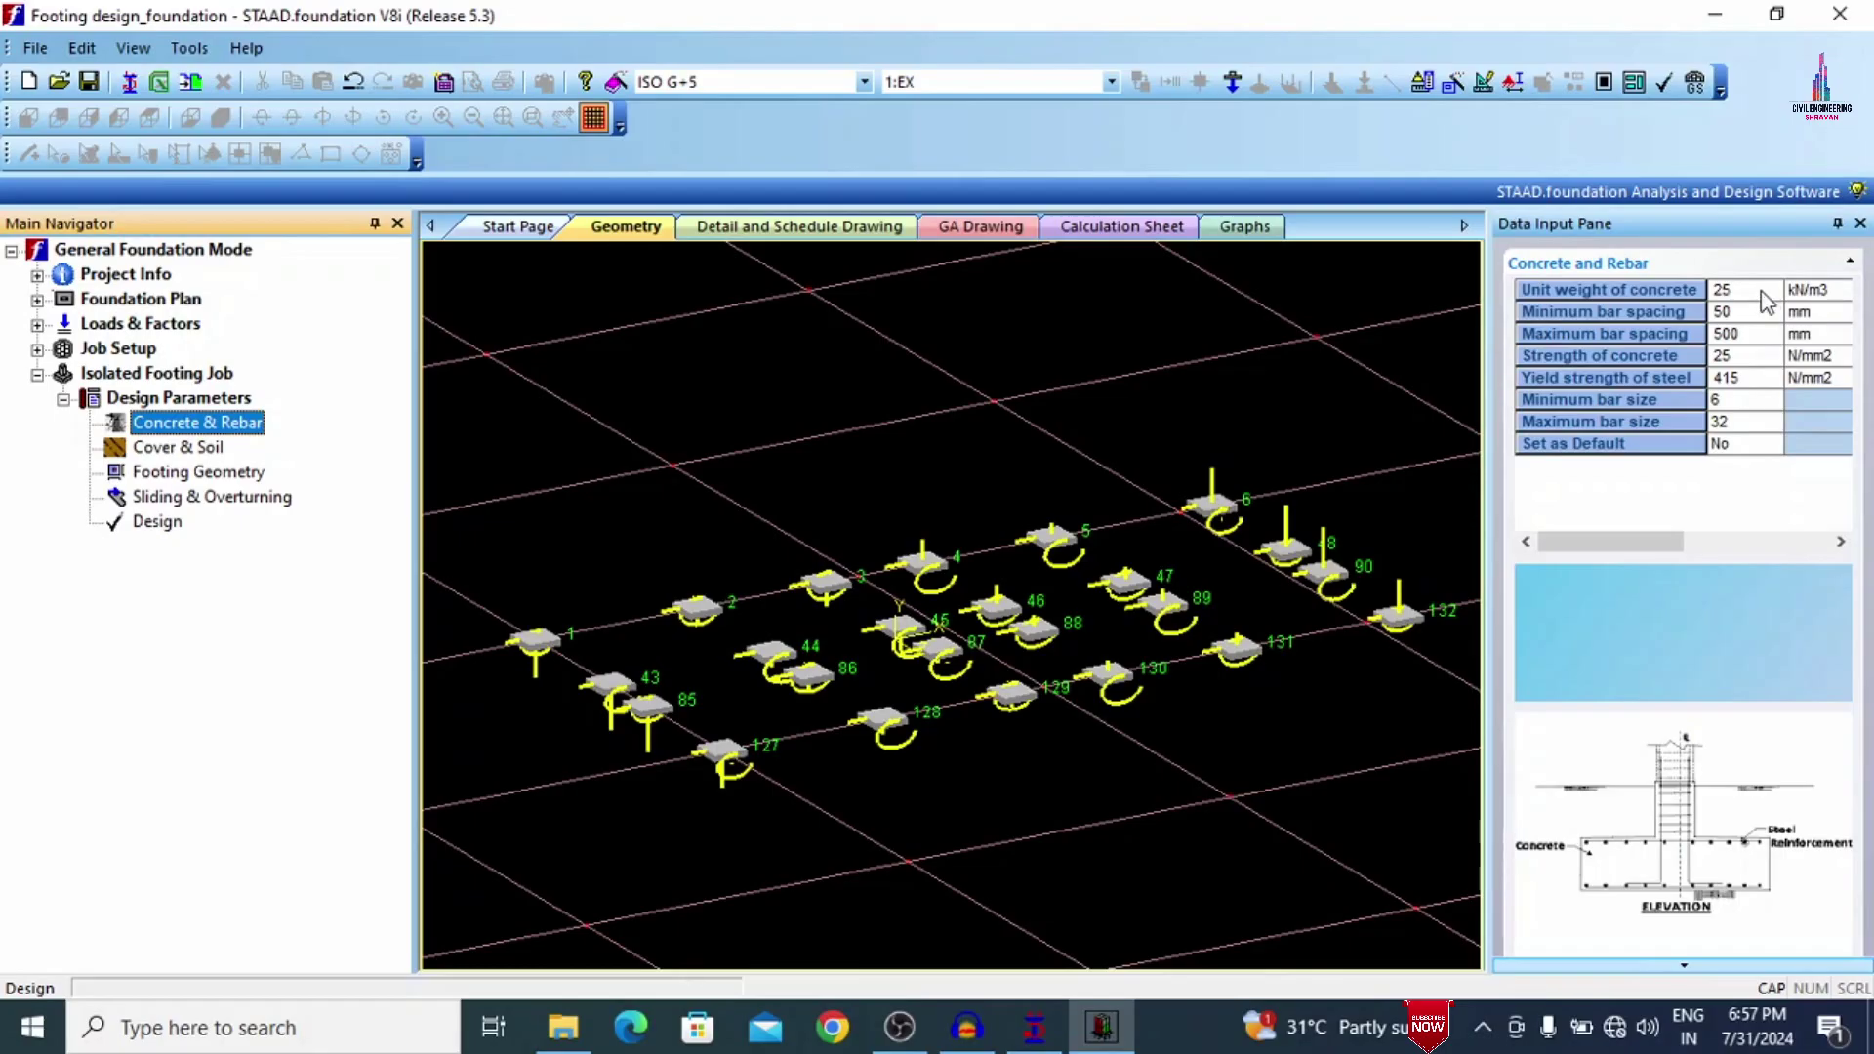
pyautogui.click(1752, 379)
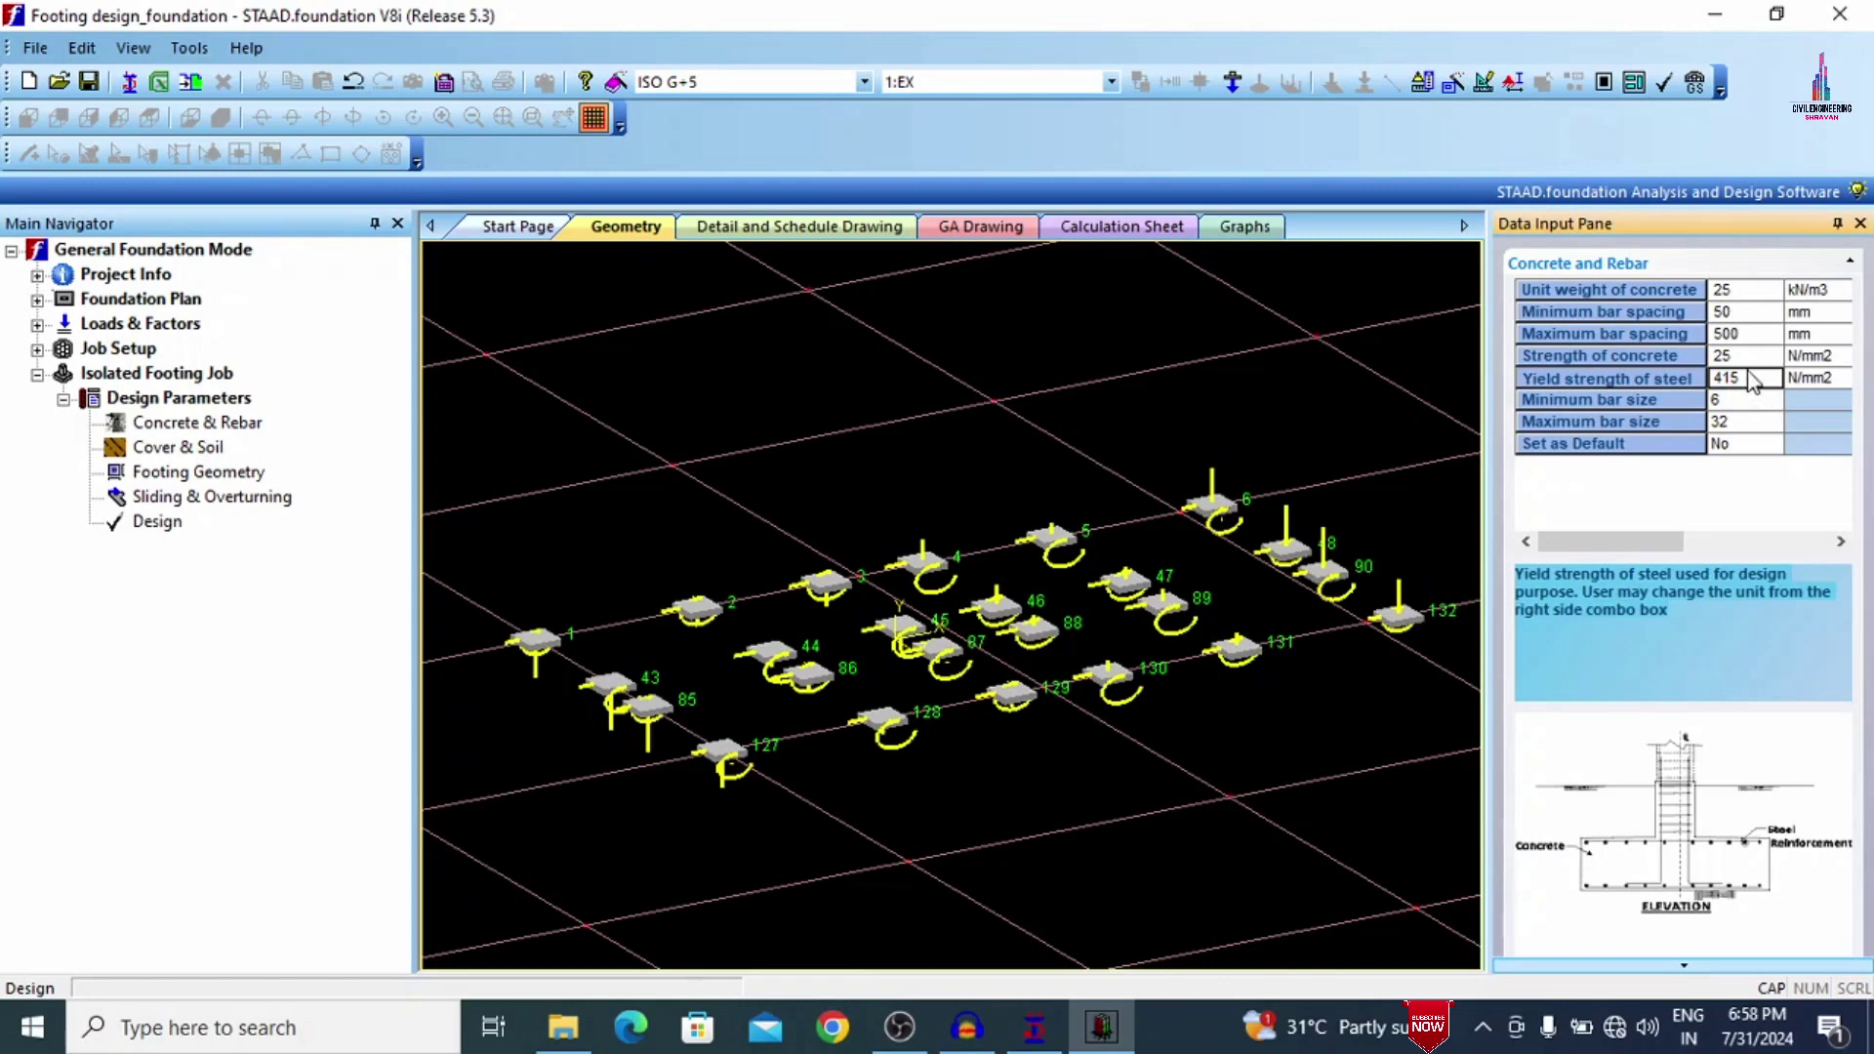
pyautogui.click(1750, 379)
pyautogui.moveTo(1750, 379); pyautogui.dragTo(1573, 349)
pyautogui.write('500')
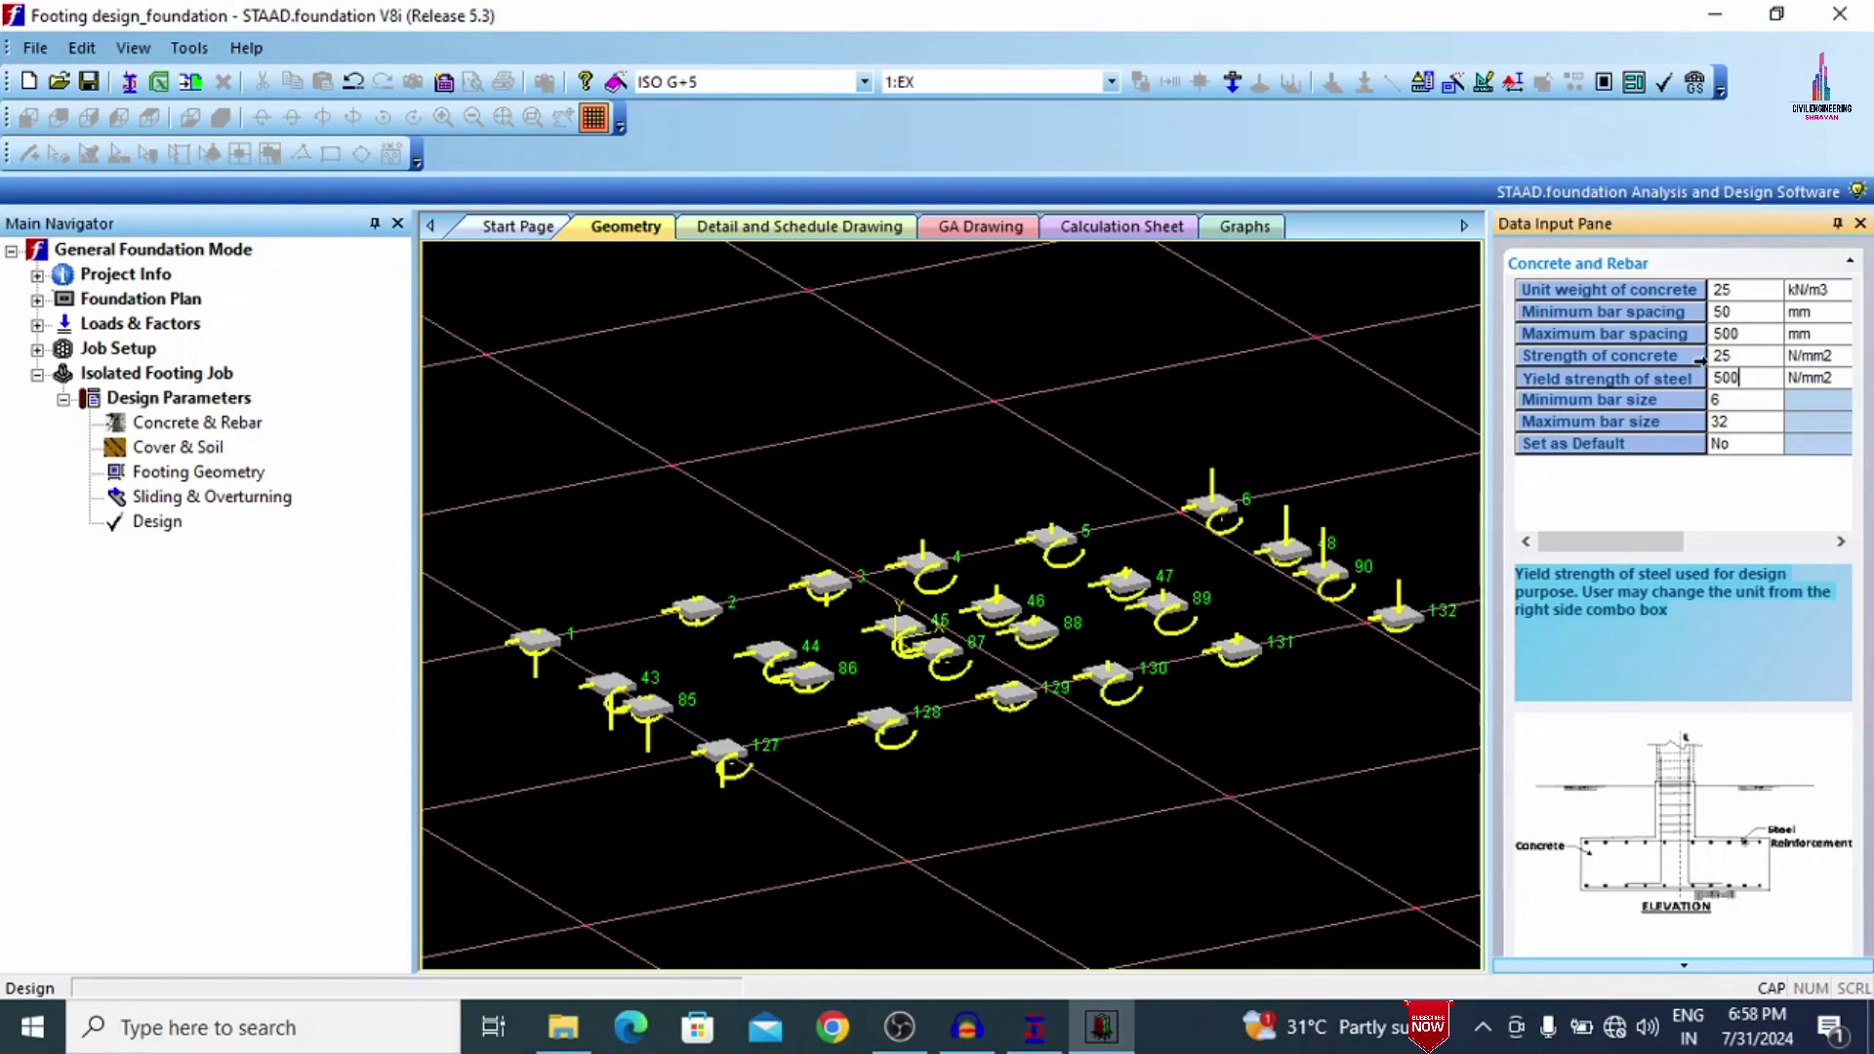
pyautogui.click(1762, 401)
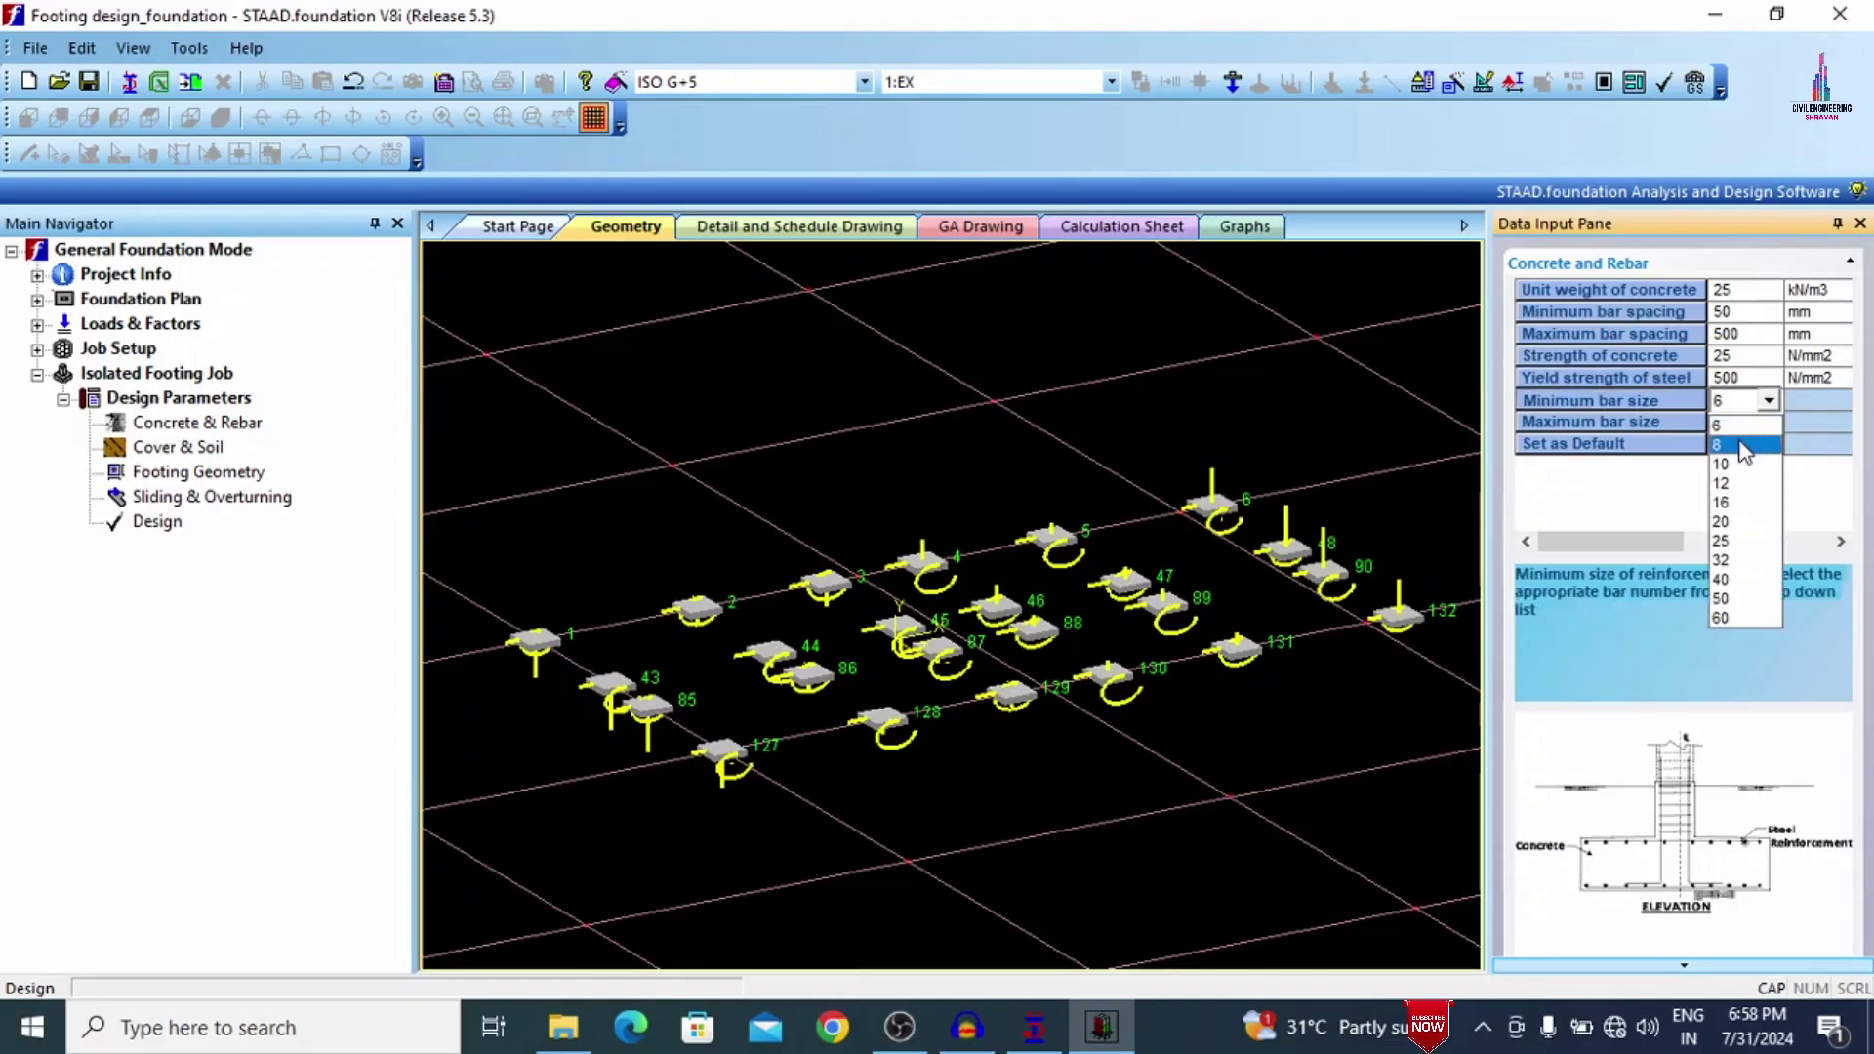
pyautogui.click(1742, 483)
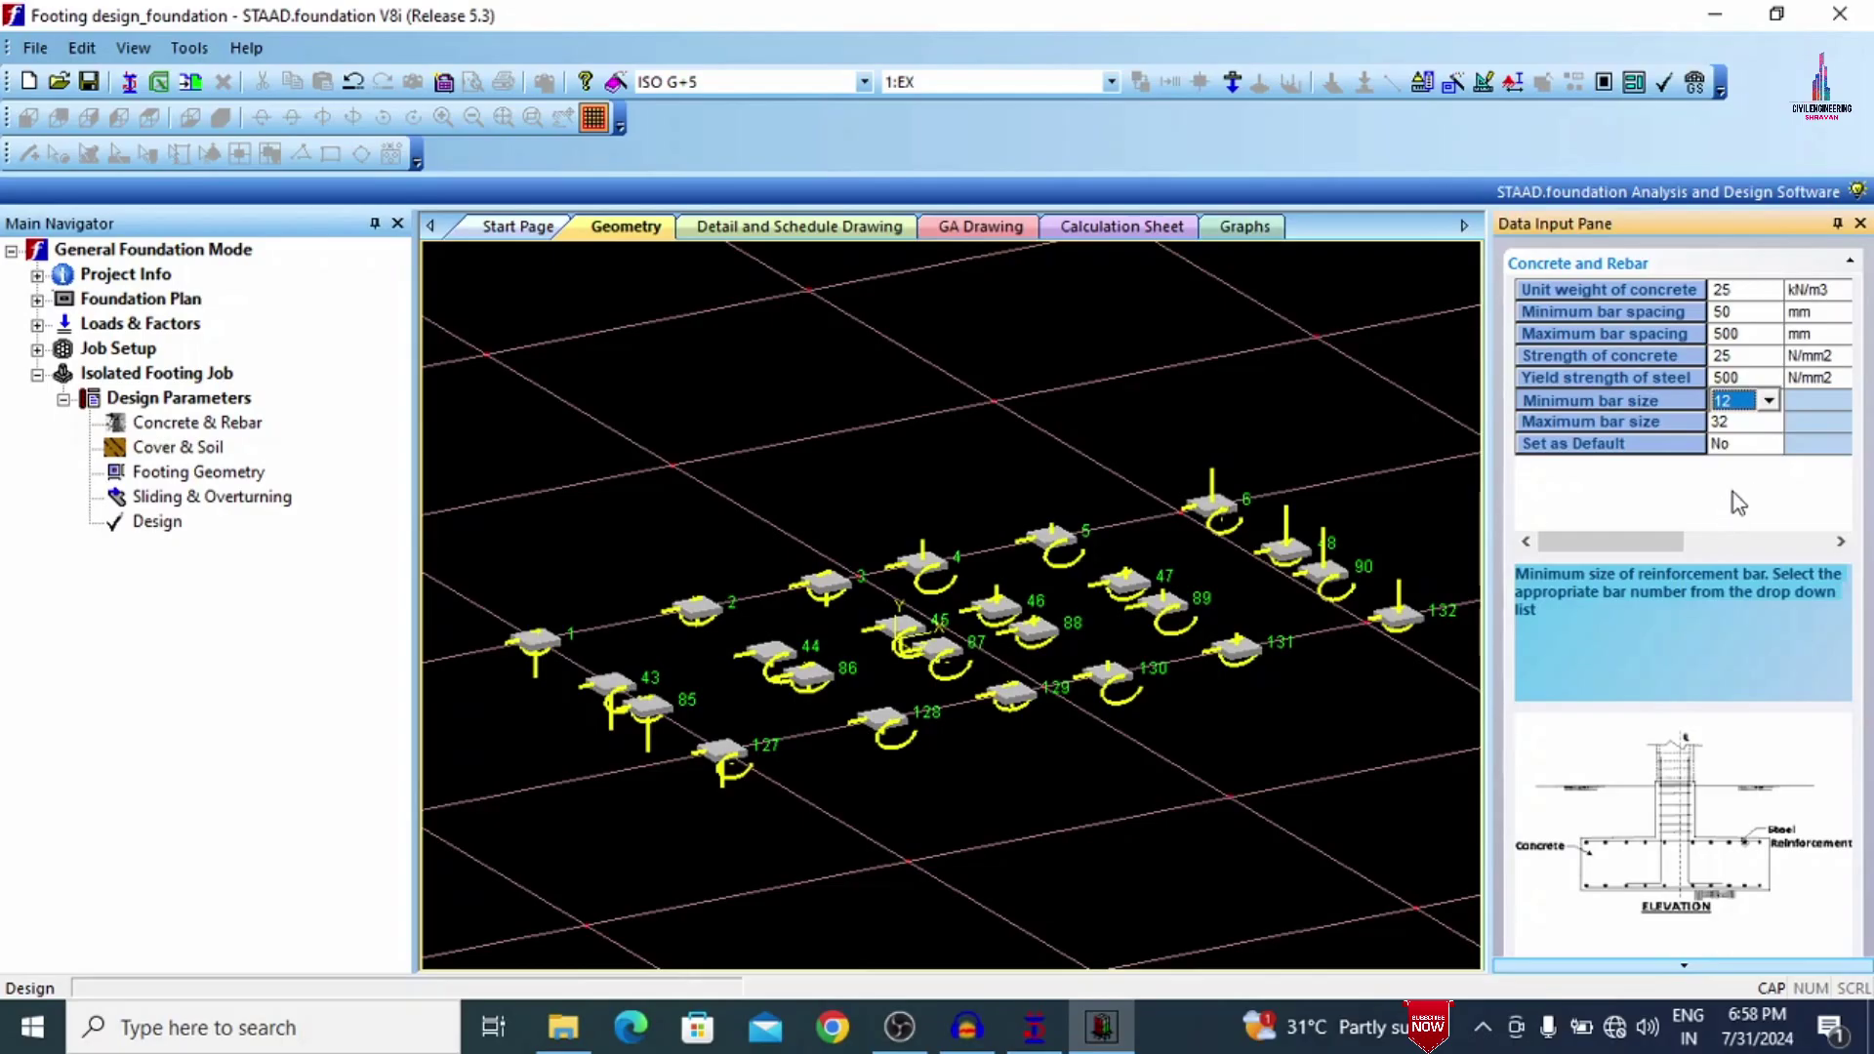
# In the footing job's cover and soil parameters, set the soil bearing capacity to 200 kN/m2.
pyautogui.click(152, 449)
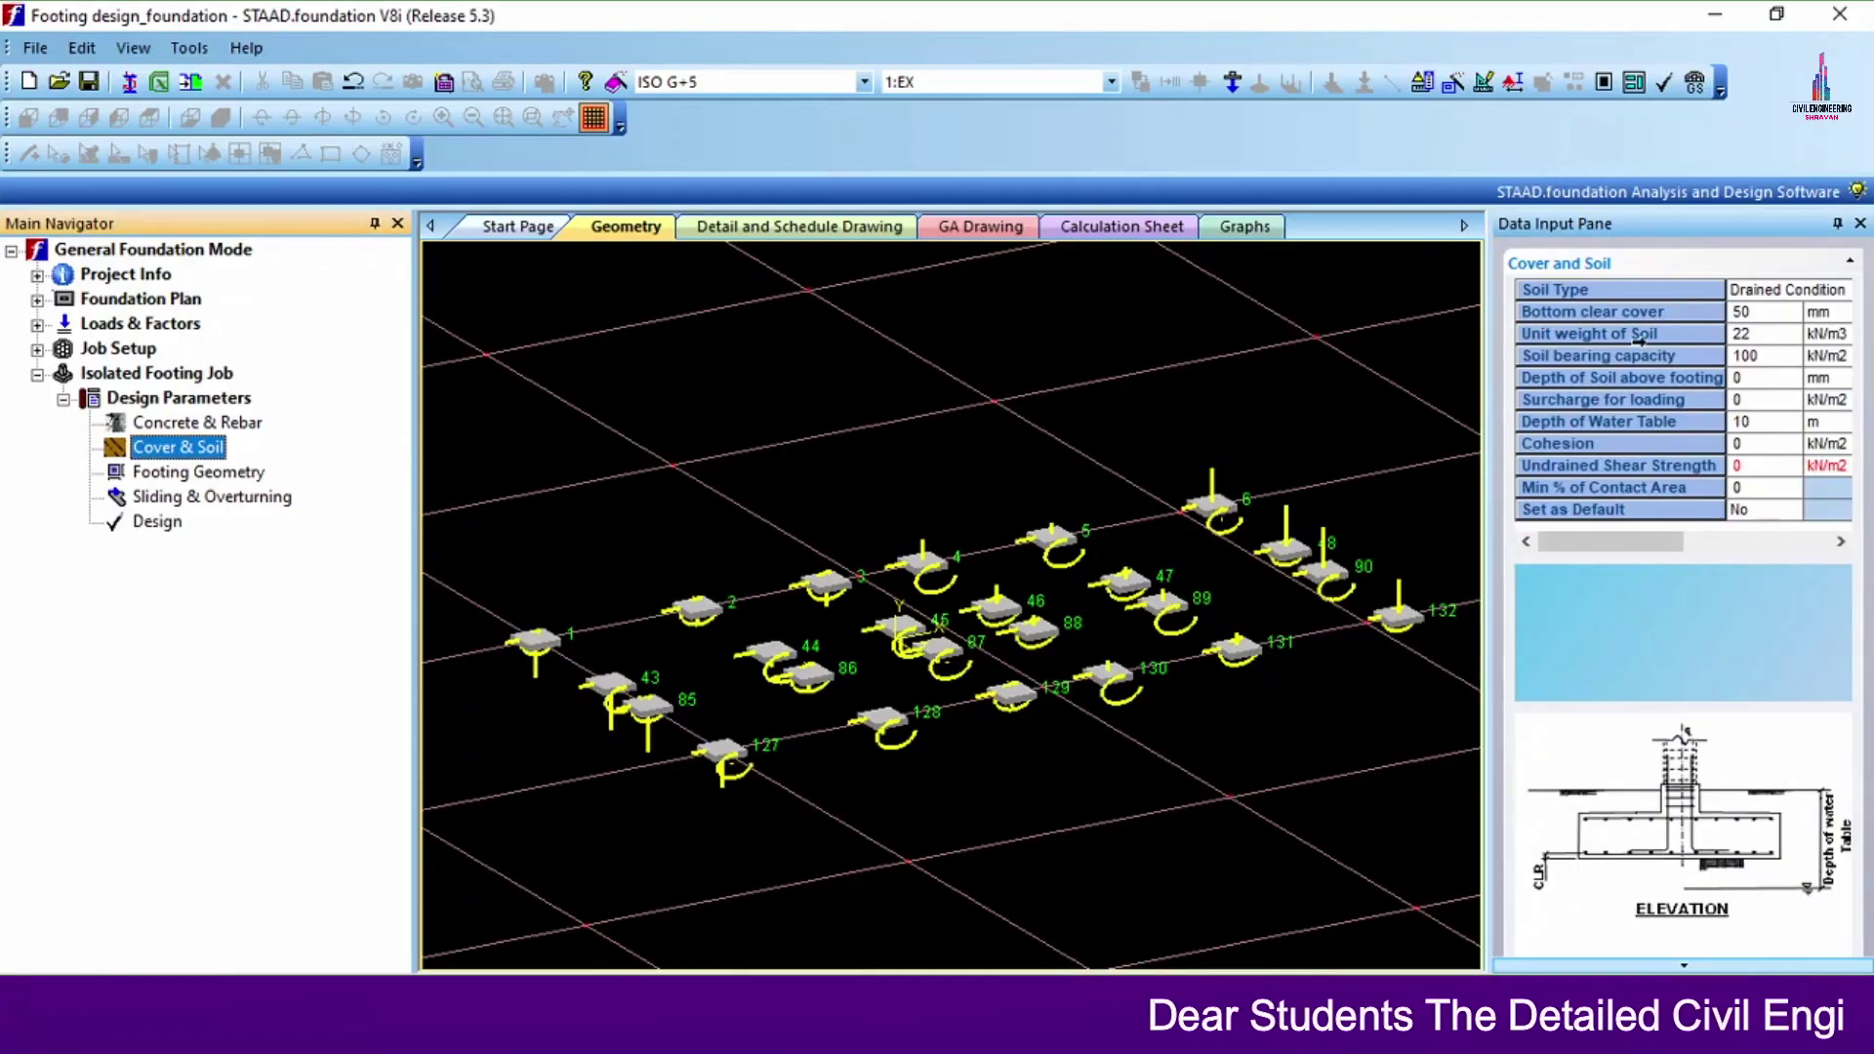
pyautogui.click(1772, 357)
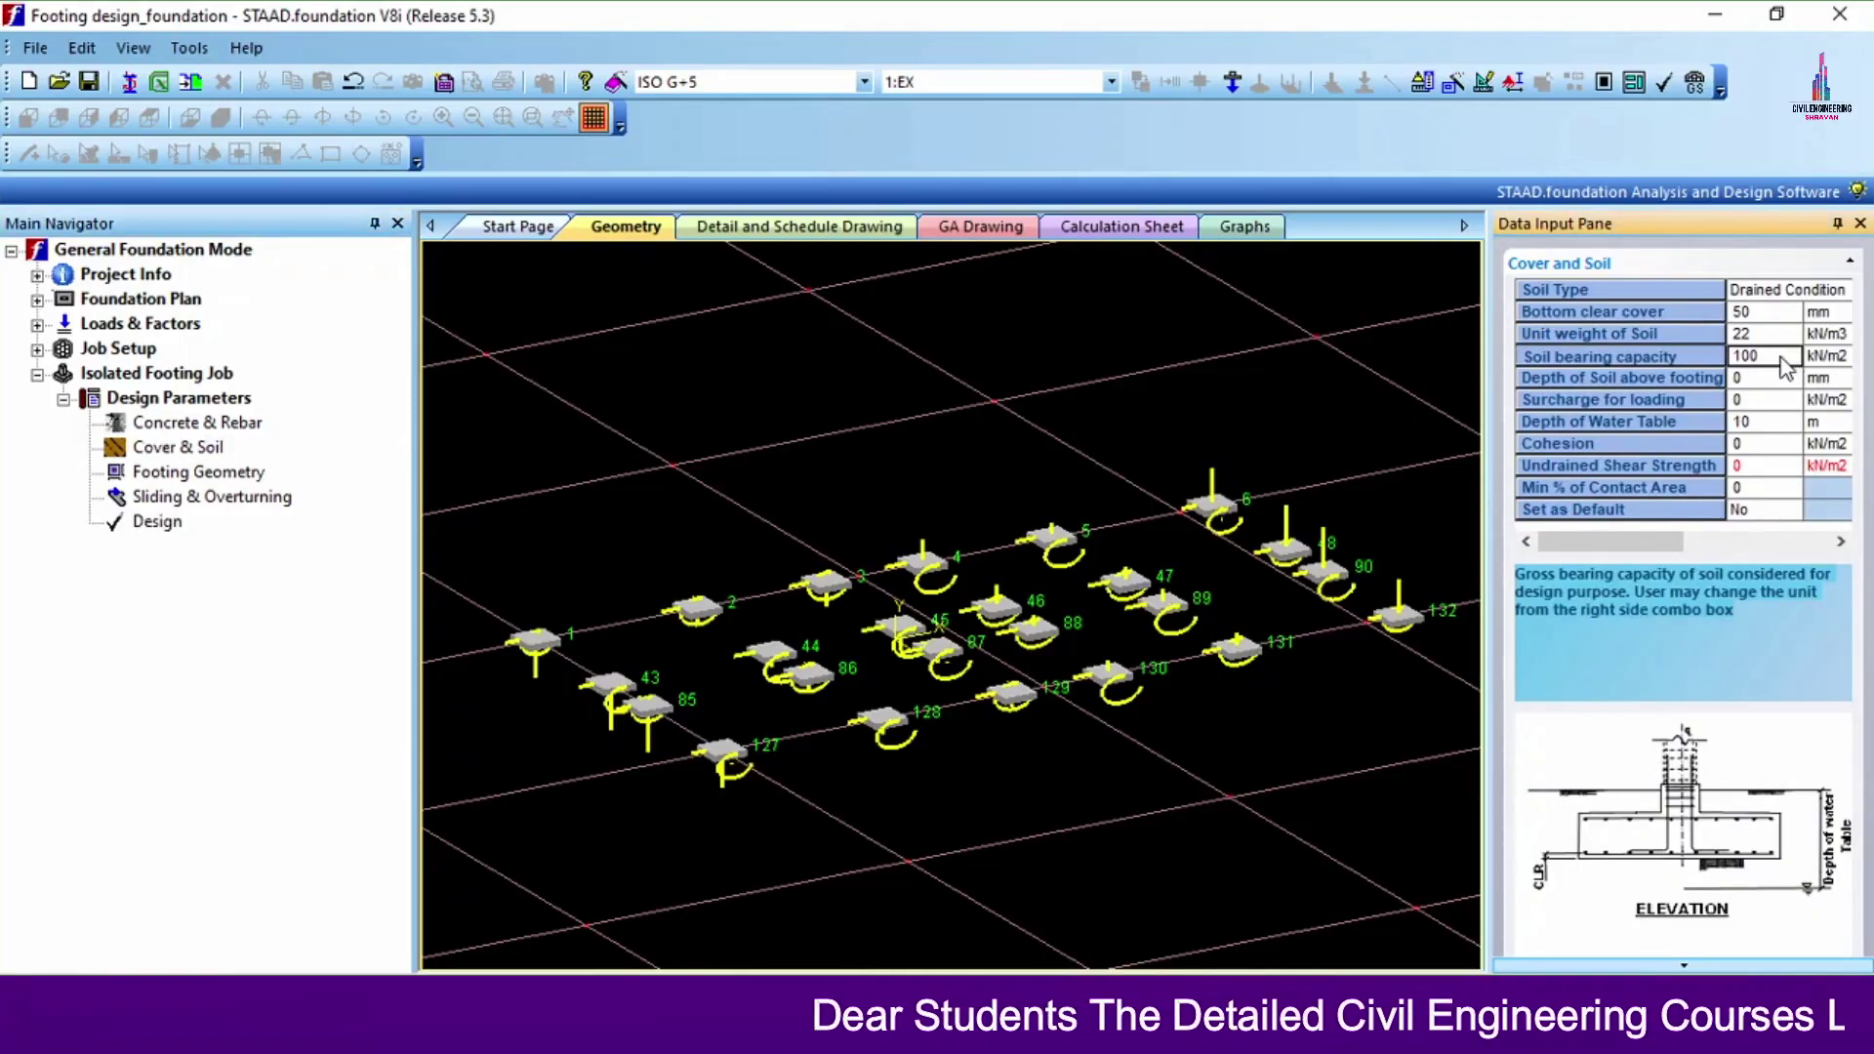
pyautogui.doubleClick(1757, 357)
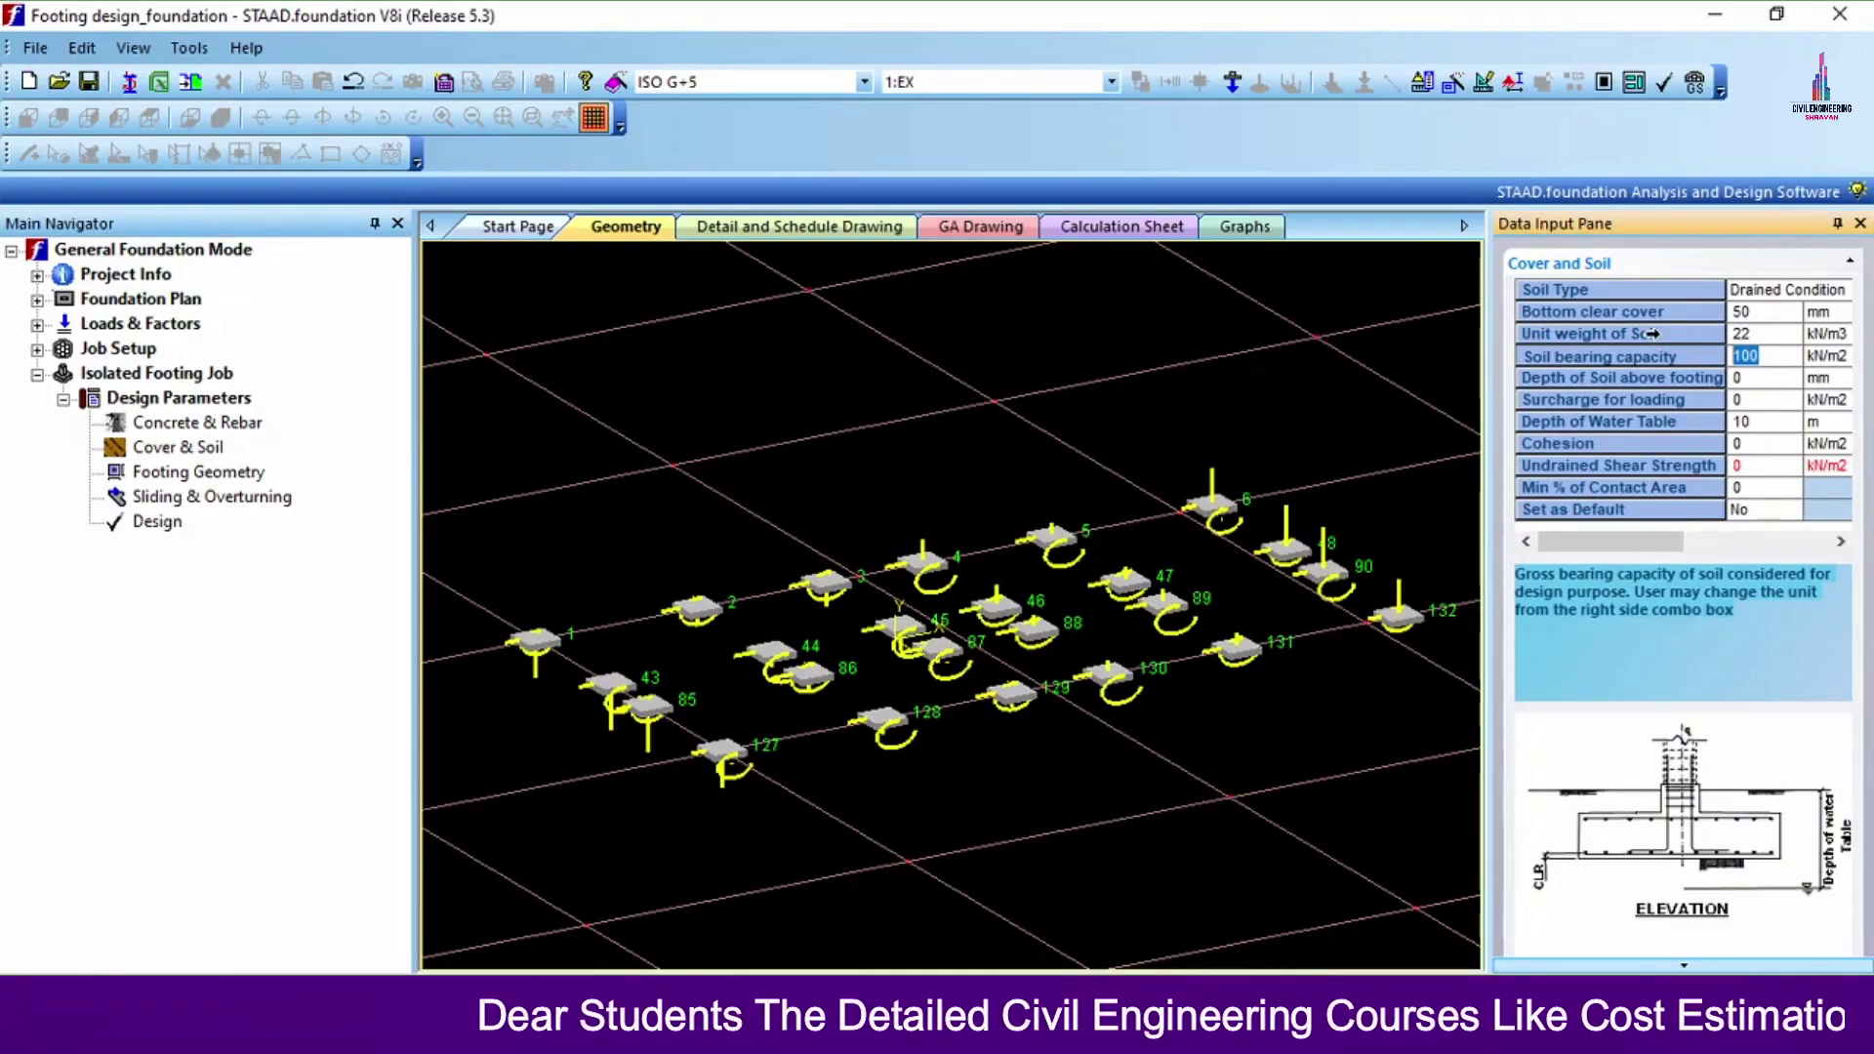
pyautogui.write('200')
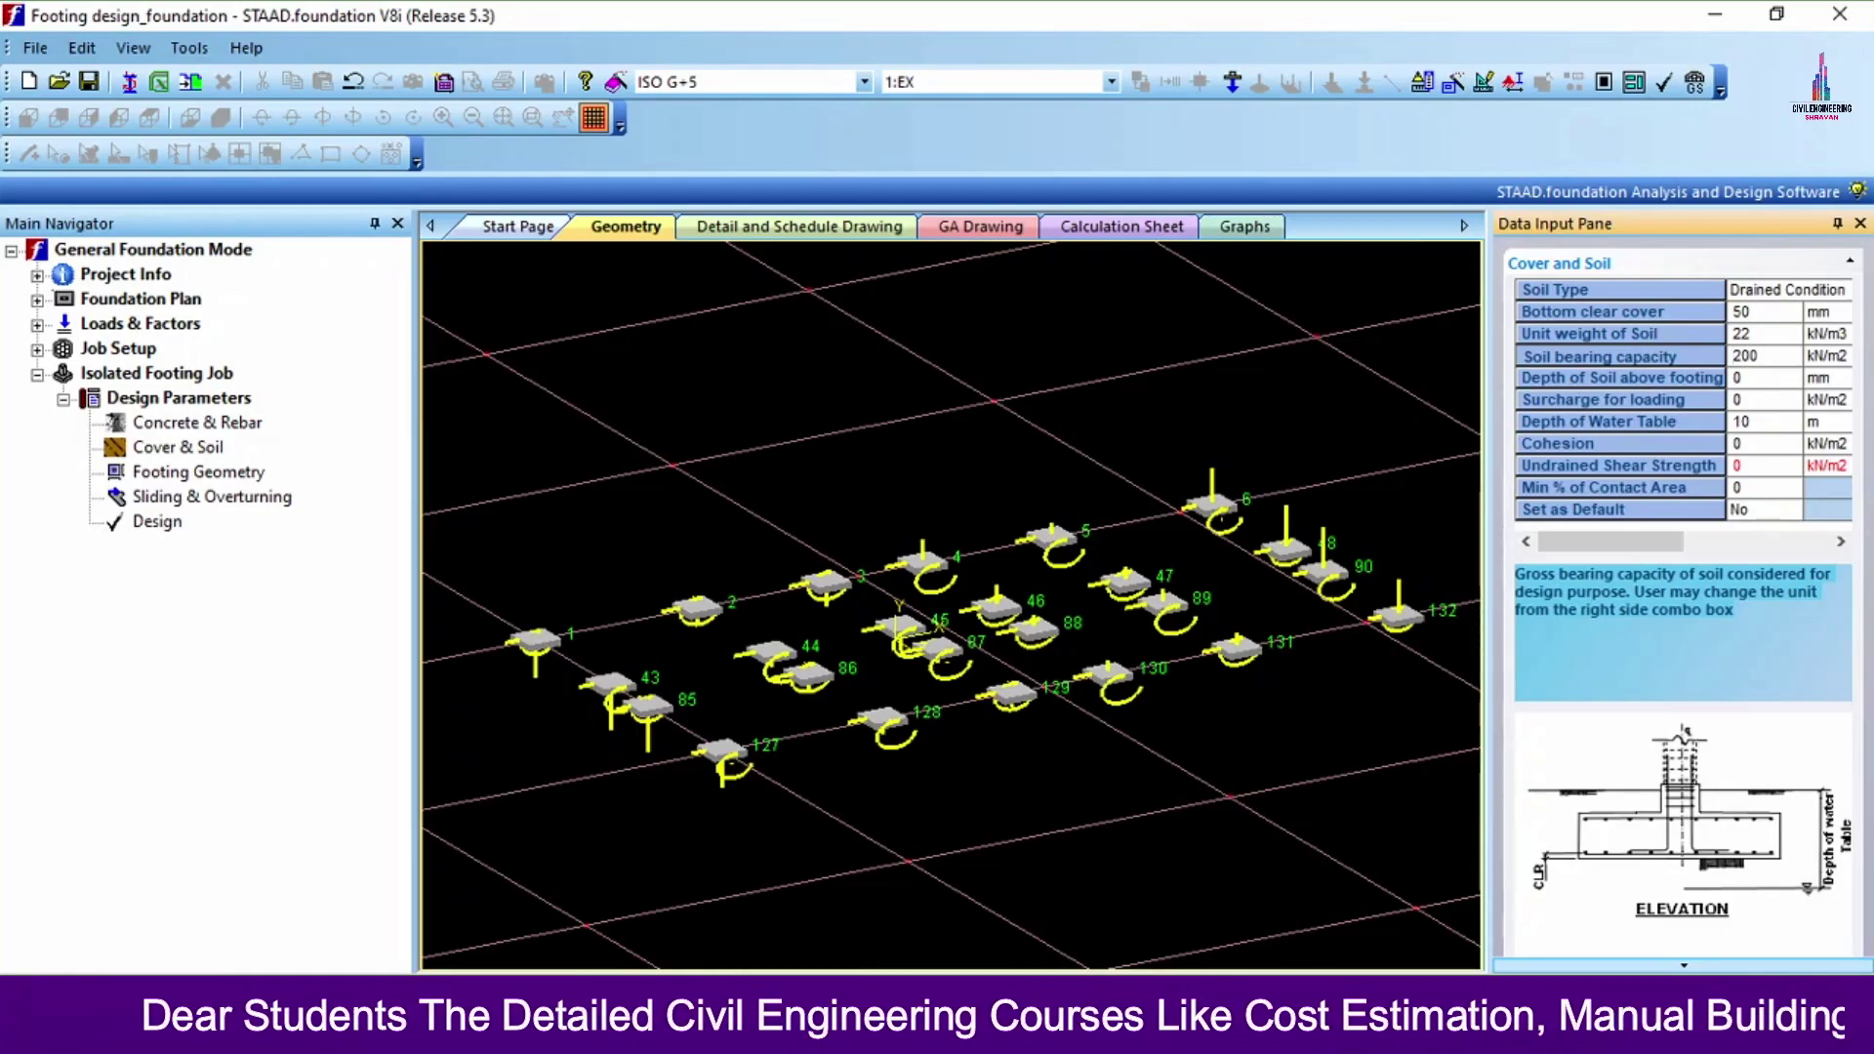
# Check the footing geometry and the sliding and overturning parameters, and run the isolated footing design.
pyautogui.click(146, 476)
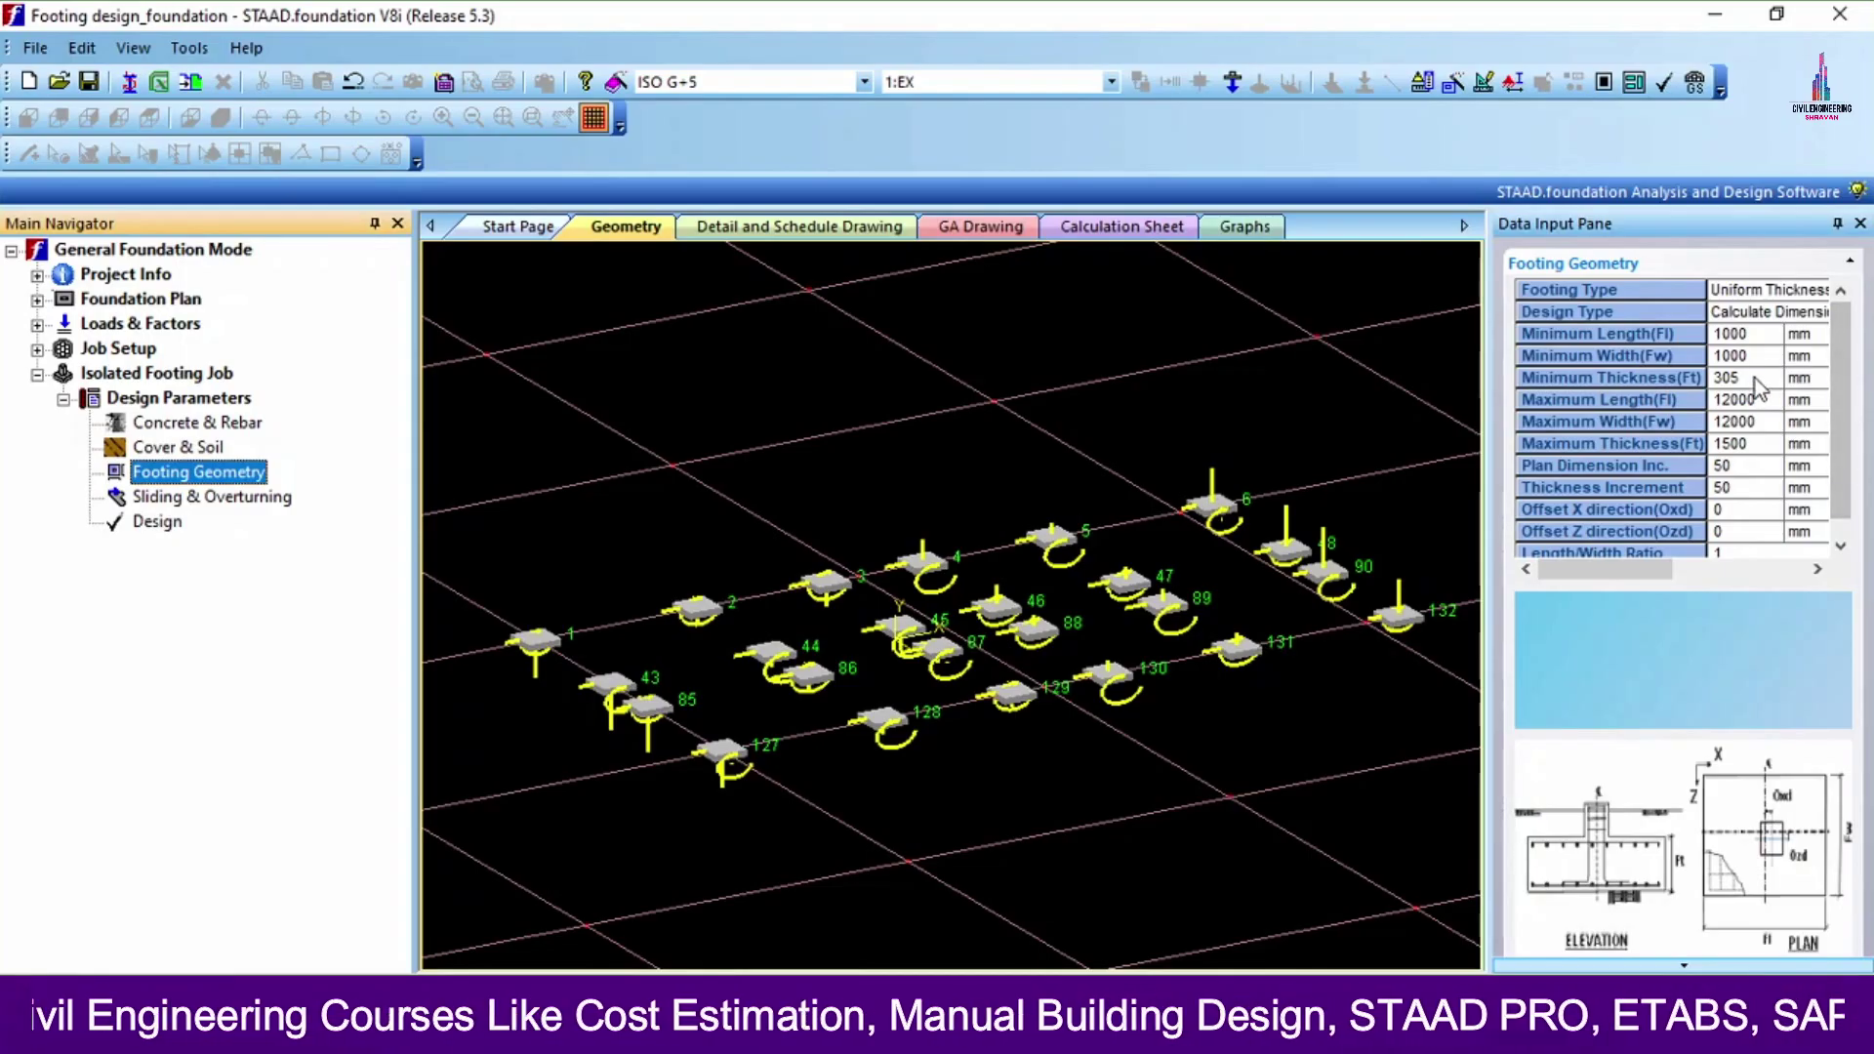
pyautogui.click(164, 500)
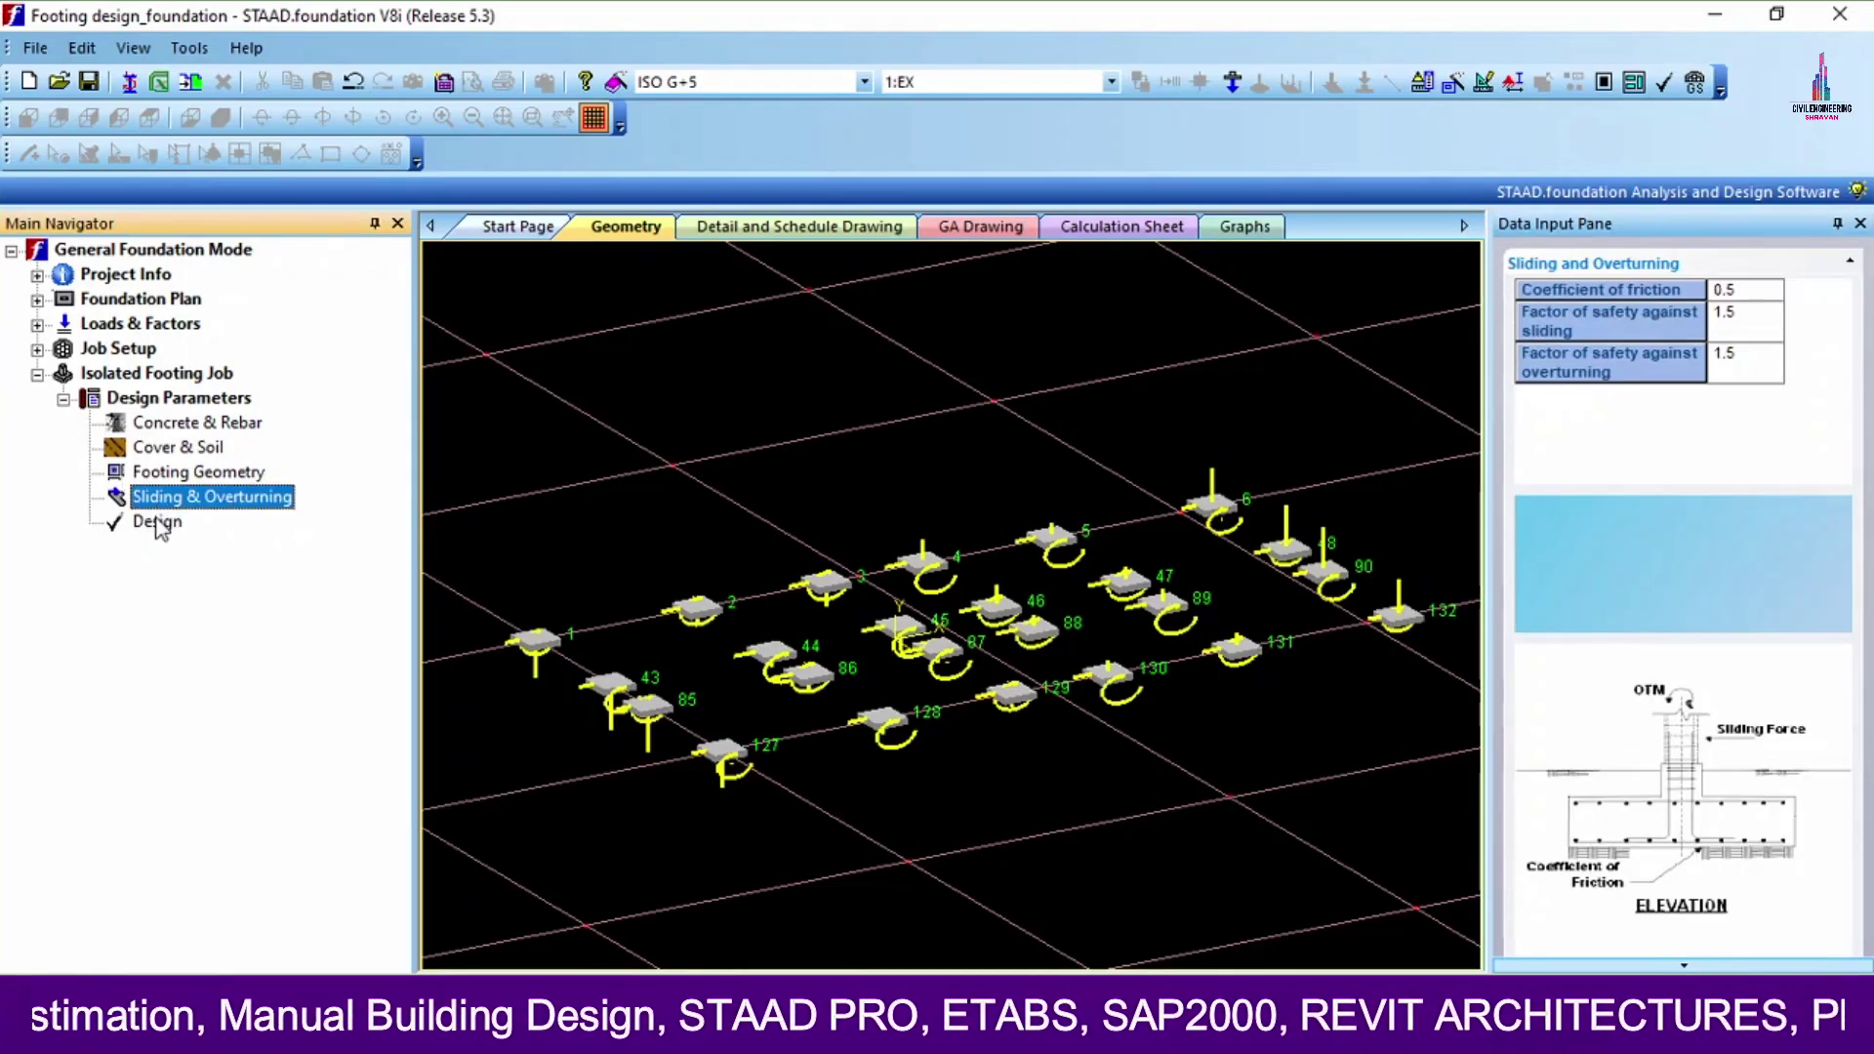
pyautogui.click(155, 524)
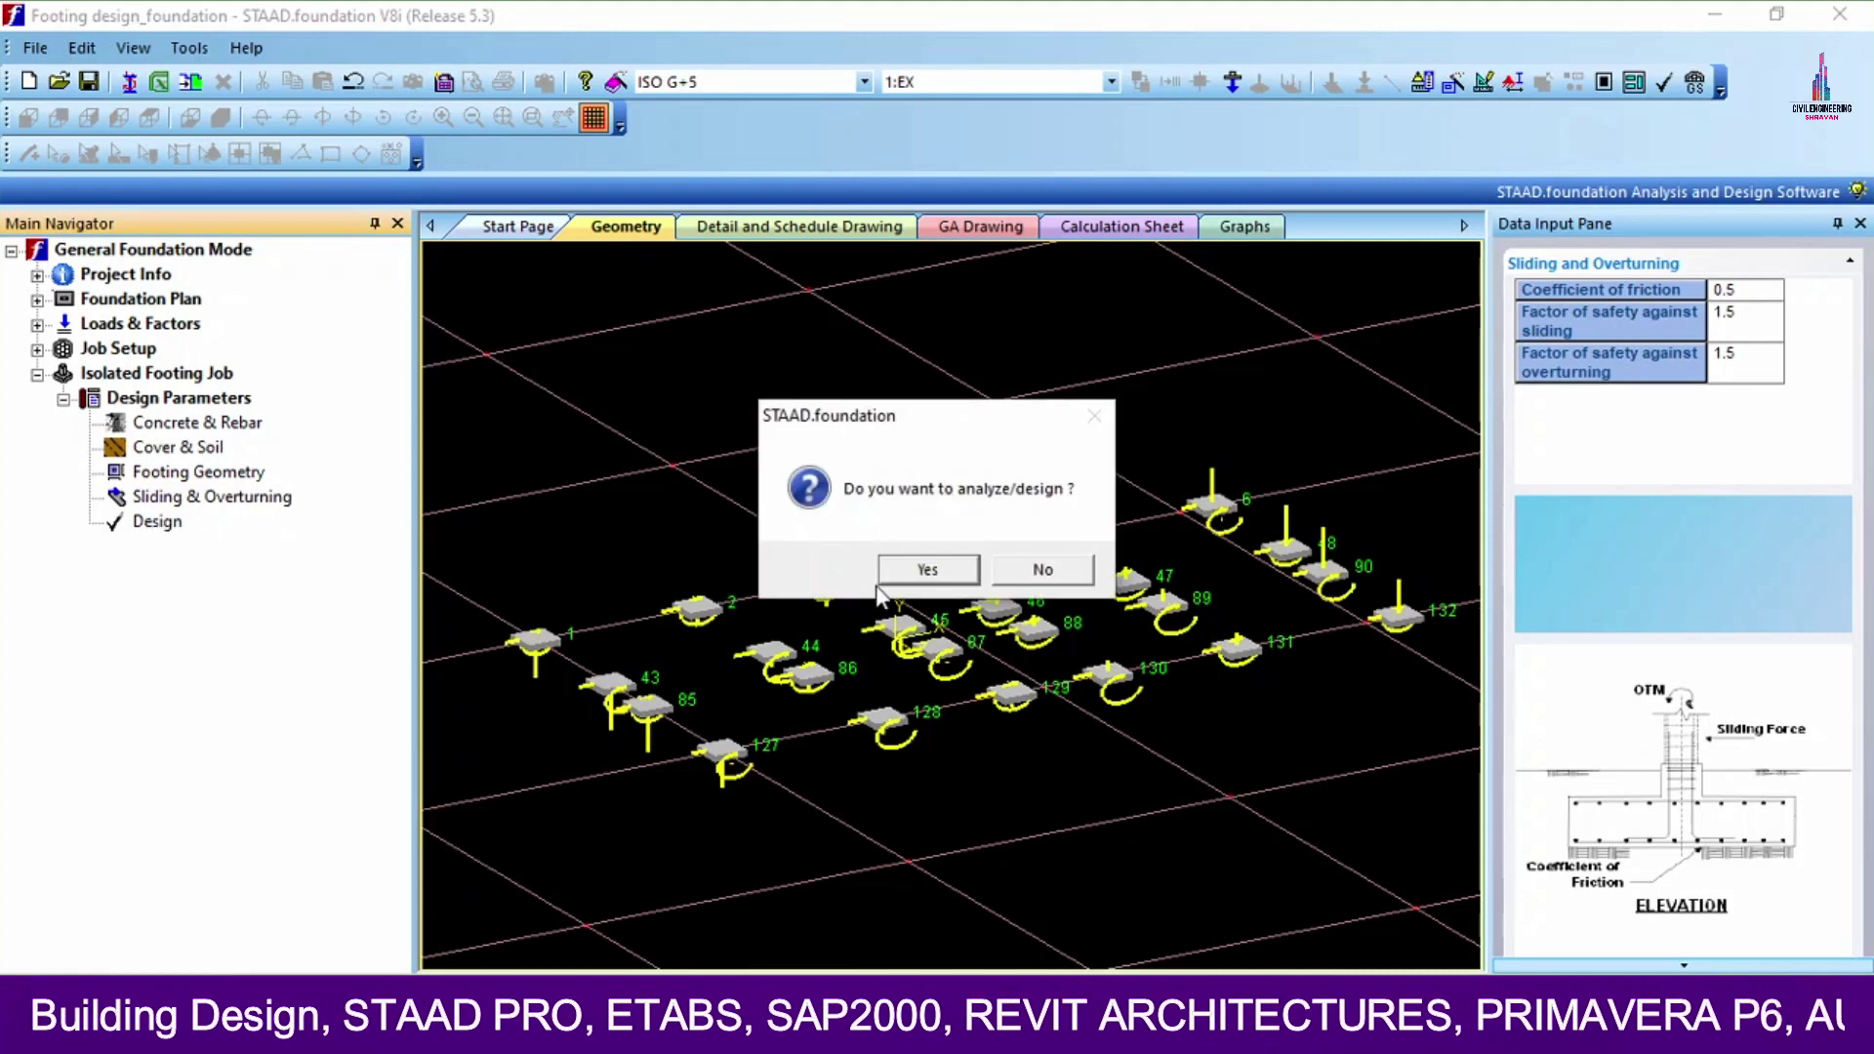
pyautogui.click(920, 574)
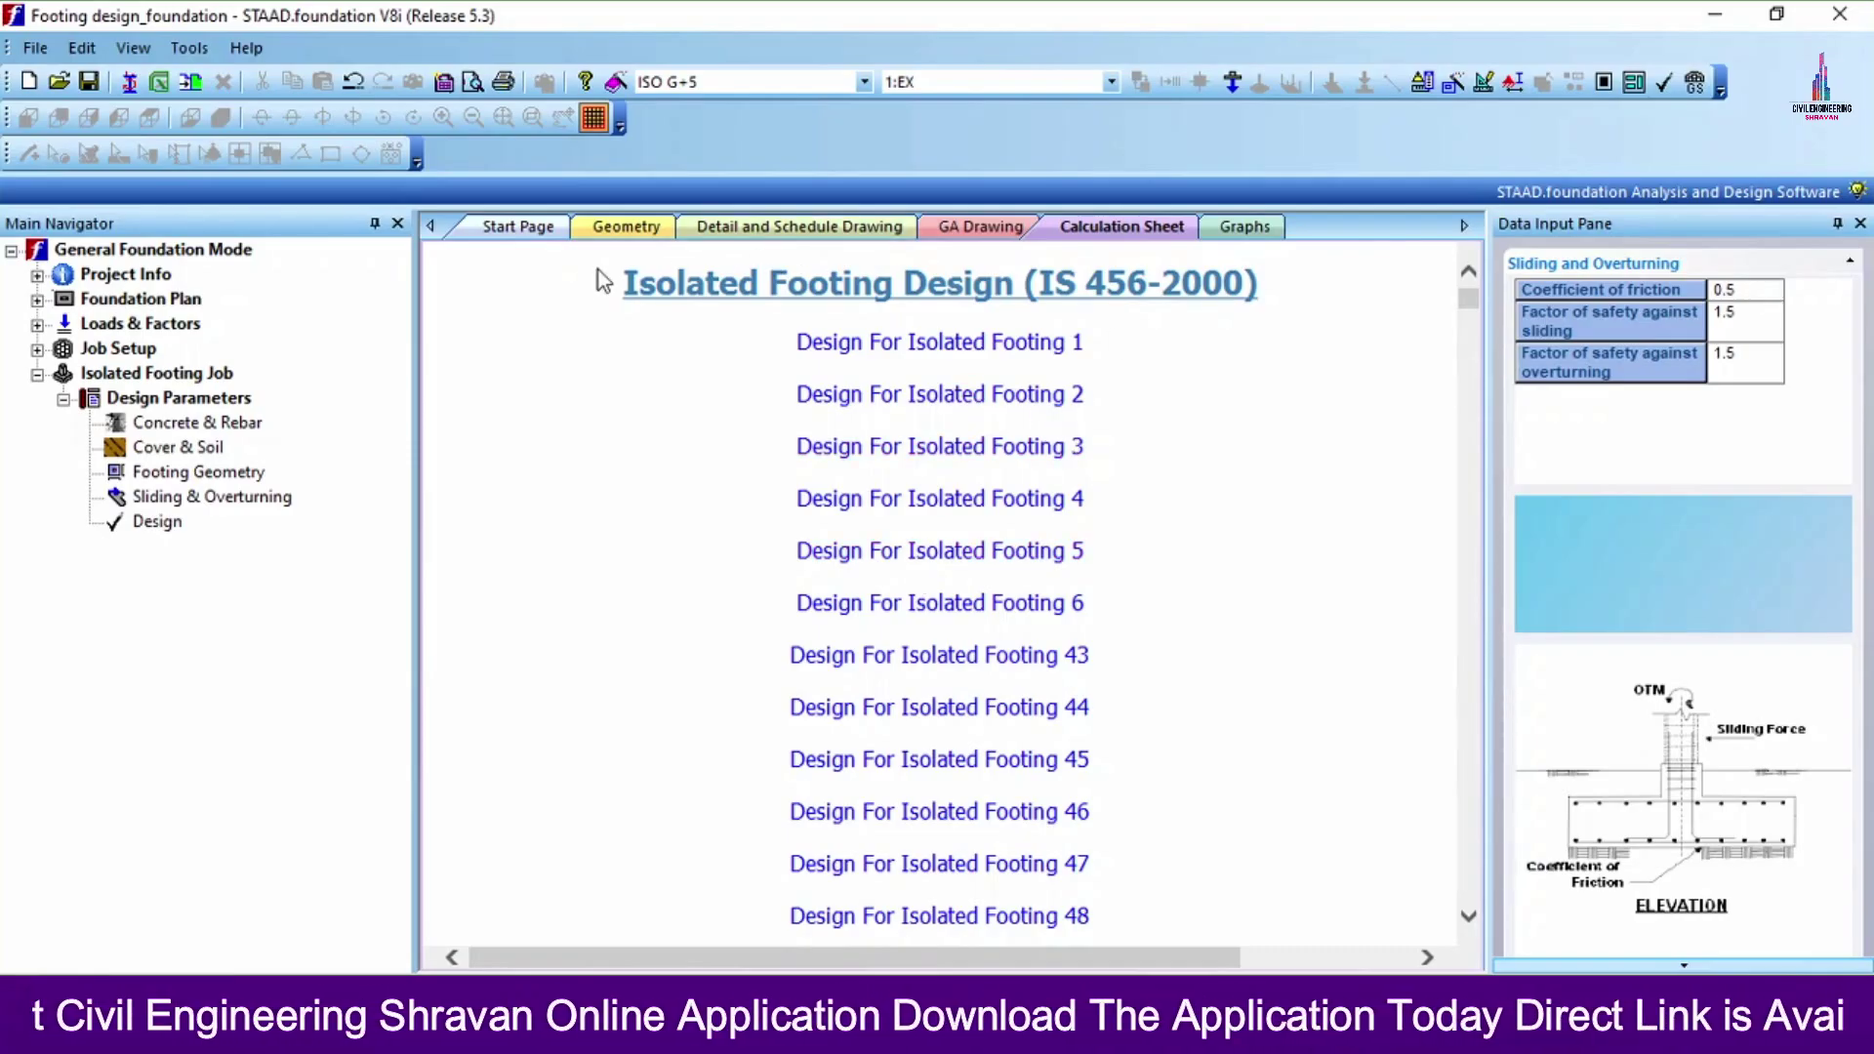
# Examine the calculation sheet's footing summary and the detailed design of isolated footing 1, including its applied loads.
pyautogui.scroll(-3, 895, 491)
pyautogui.scroll(-10, 888, 490)
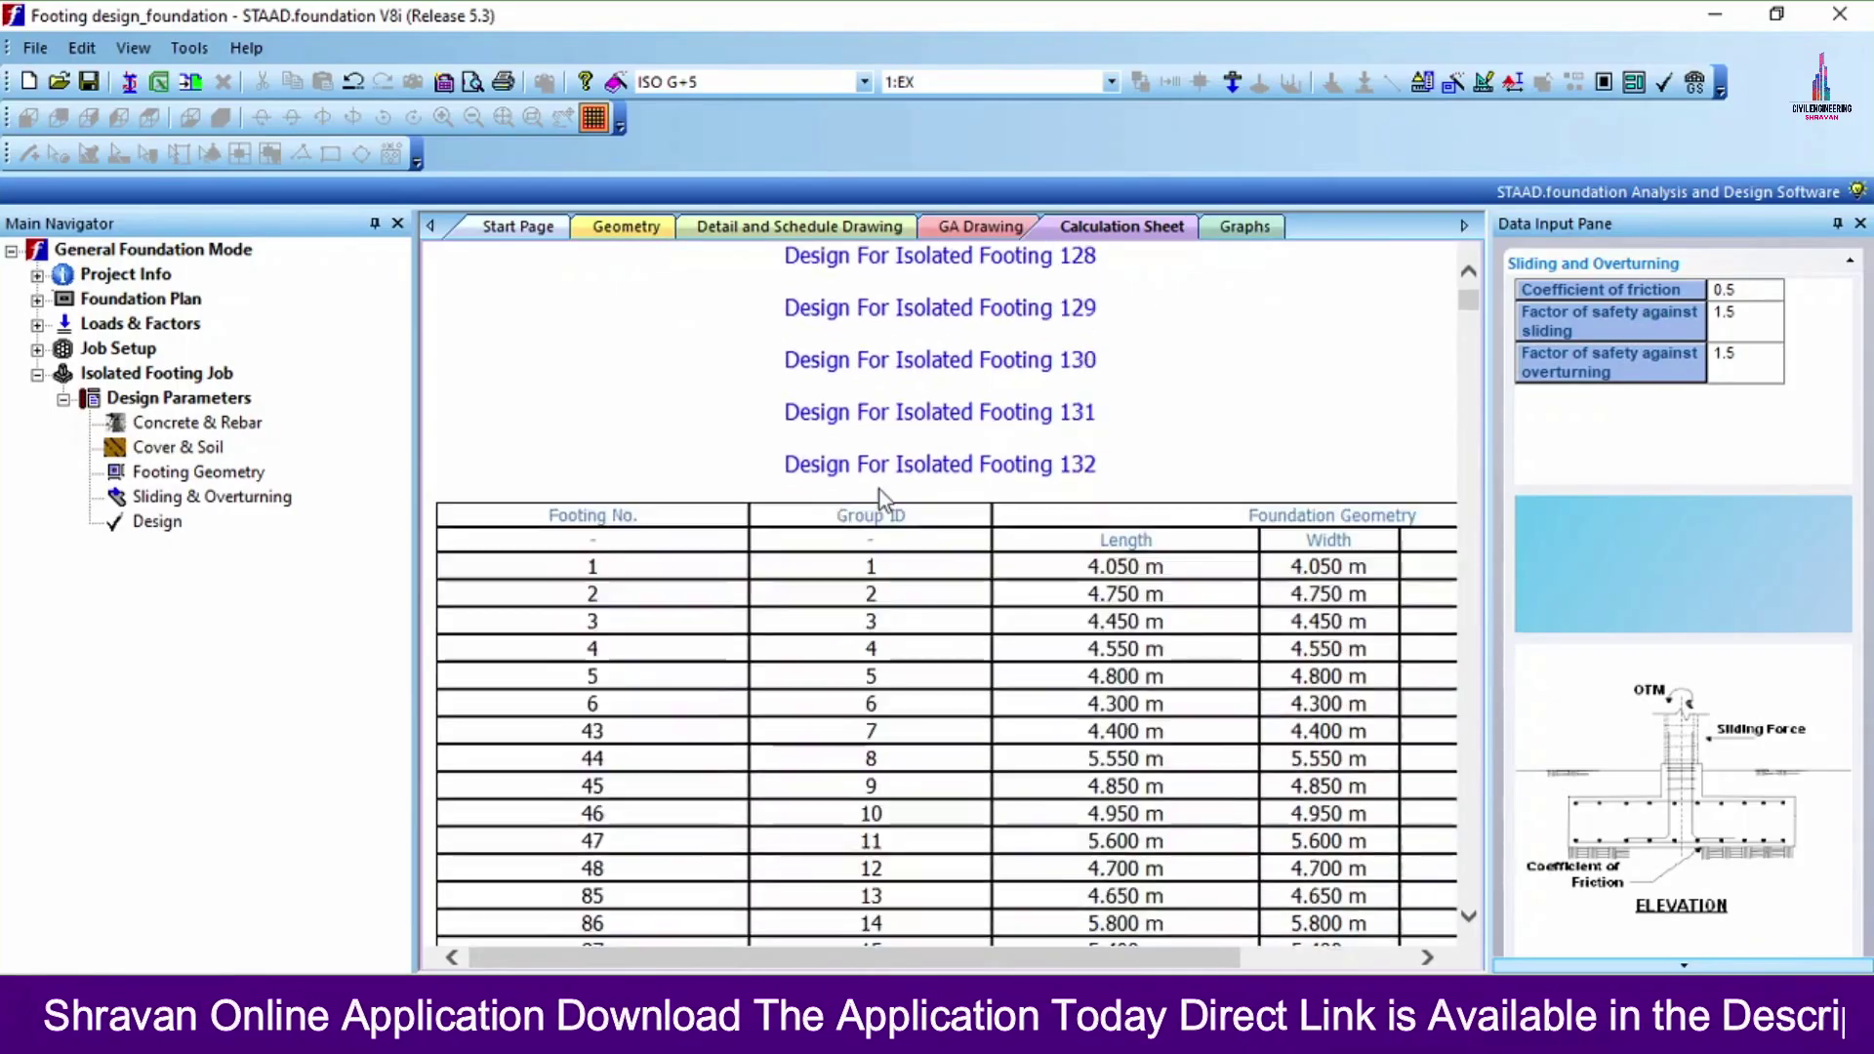
pyautogui.scroll(15, 954, 401)
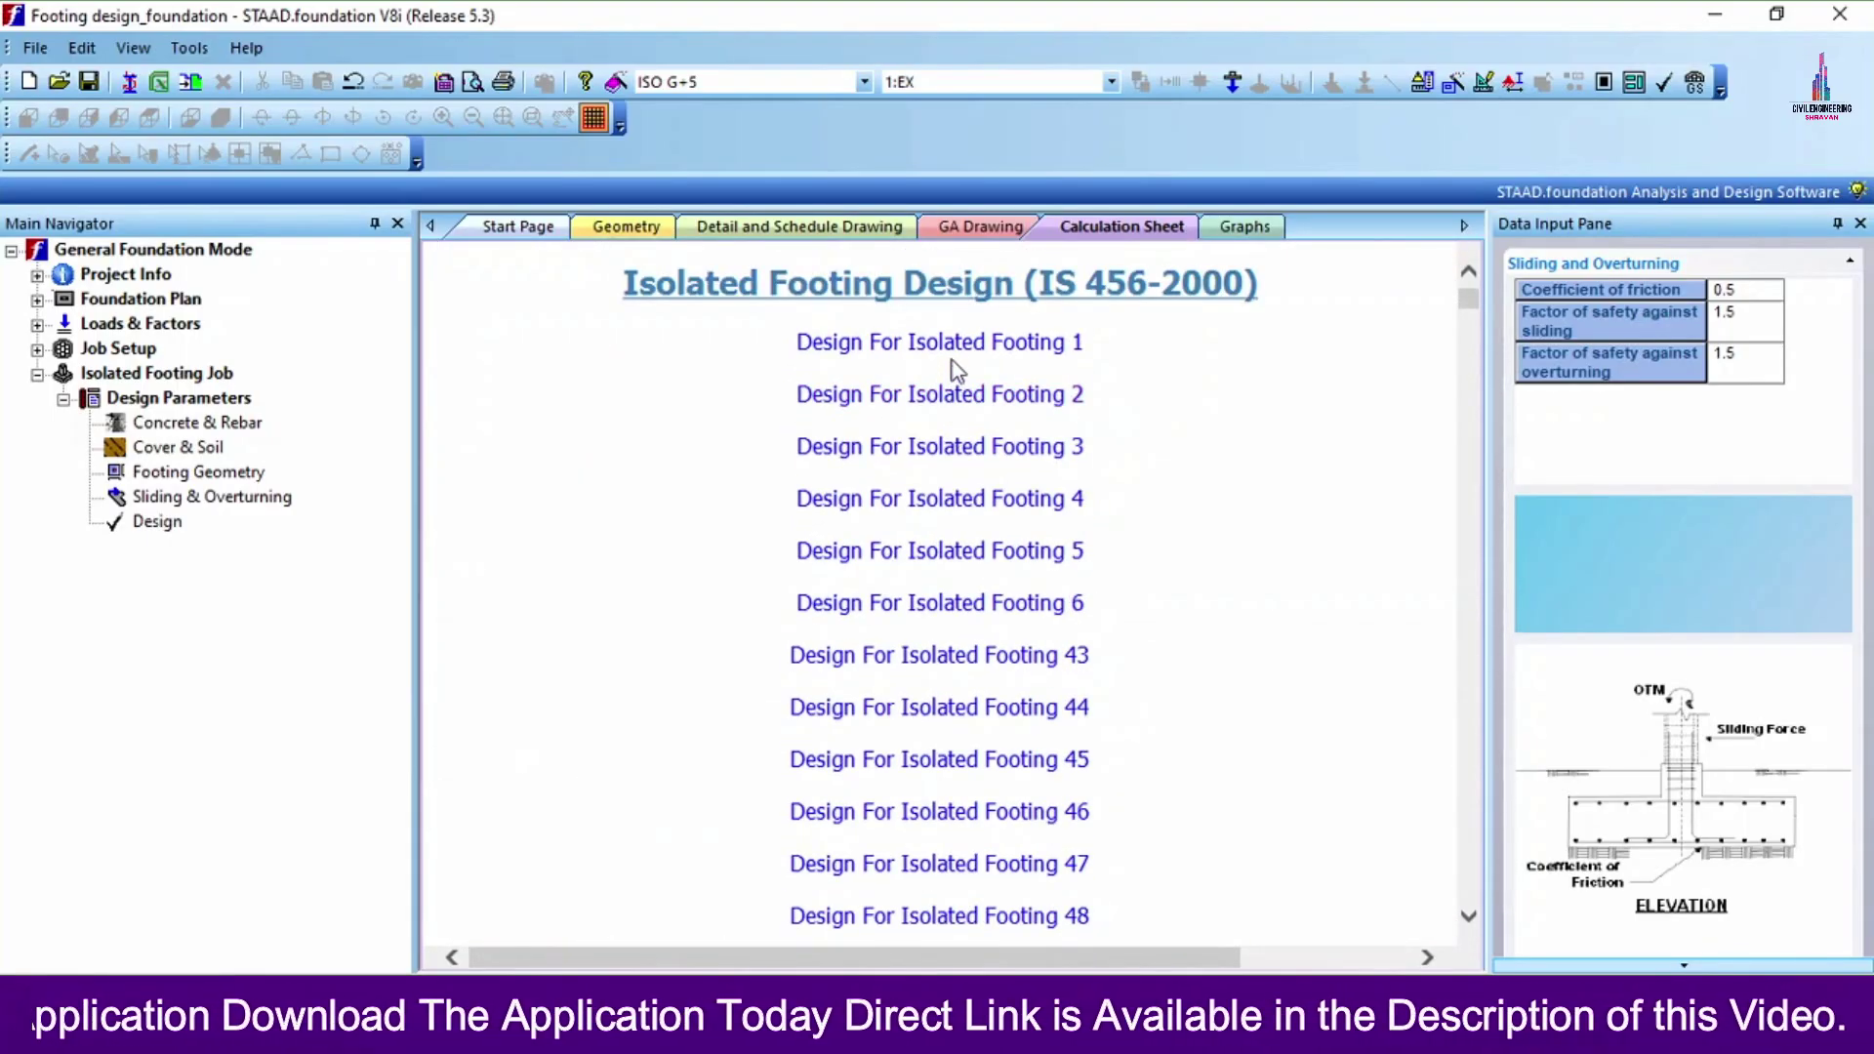
pyautogui.click(955, 345)
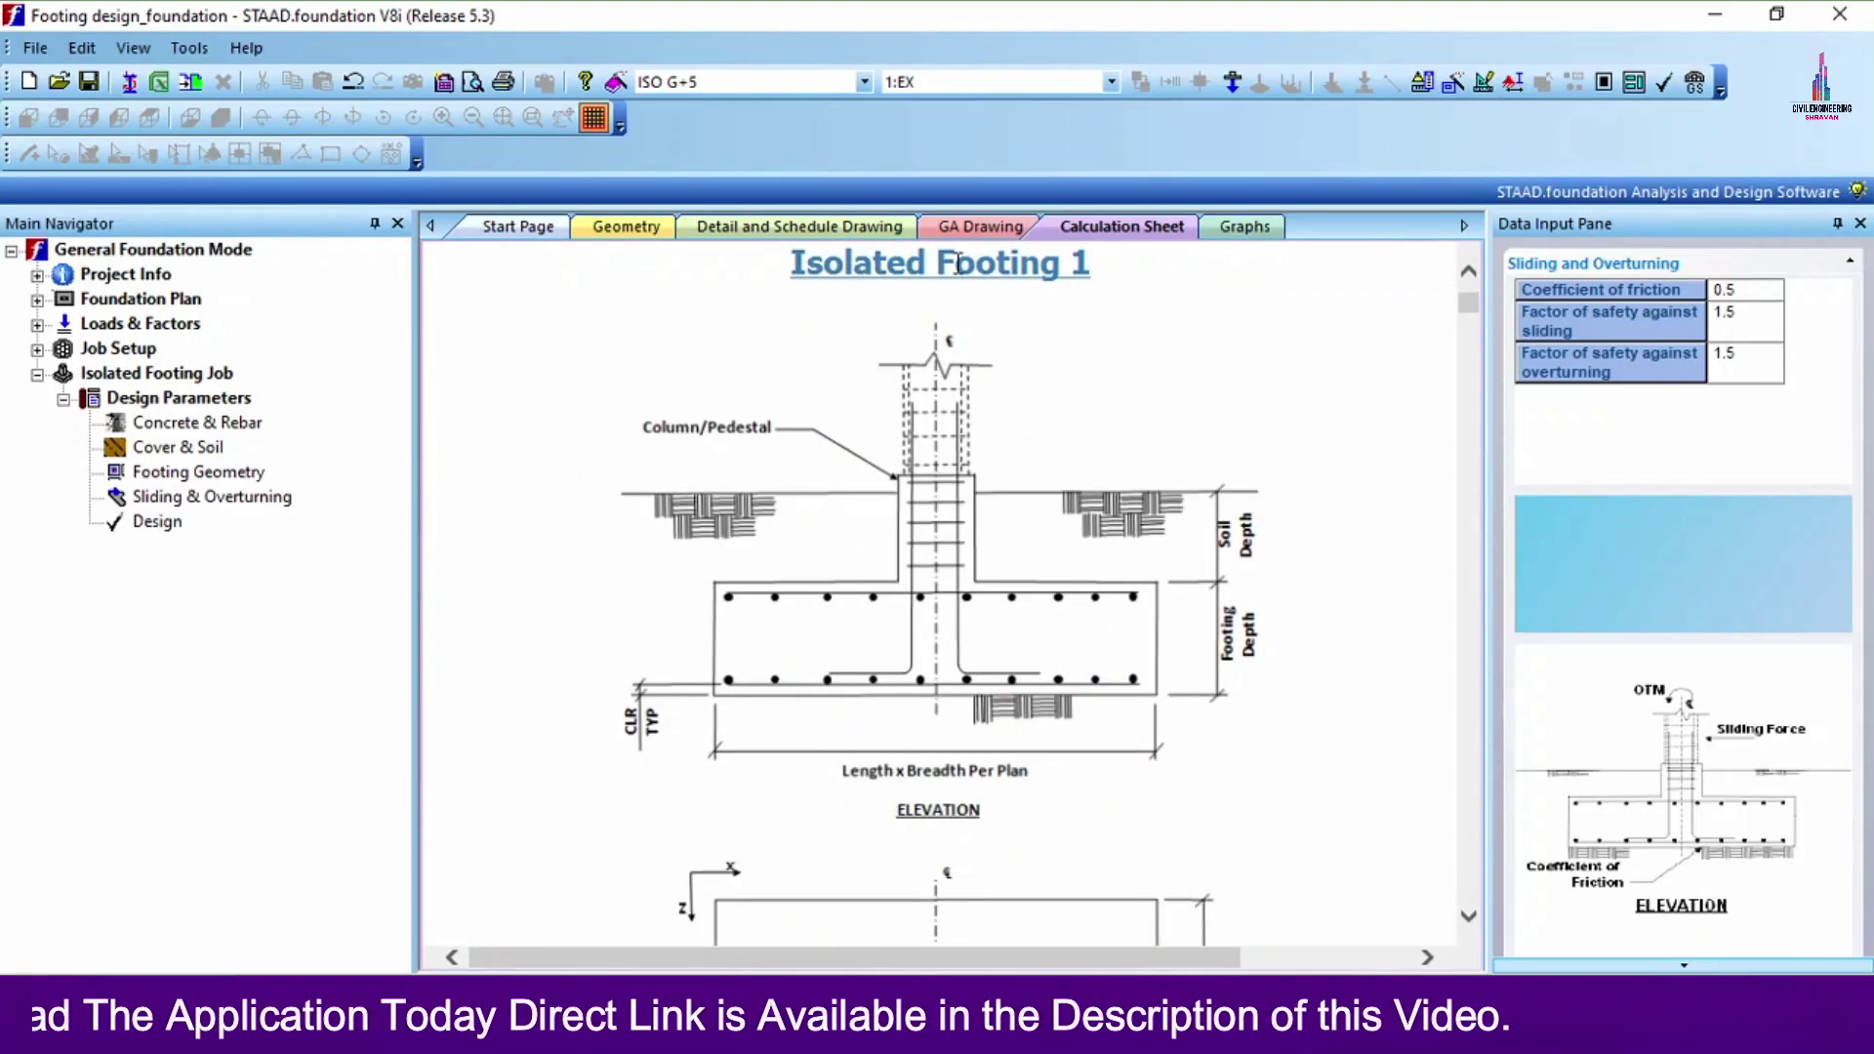
pyautogui.scroll(15, 1292, 388)
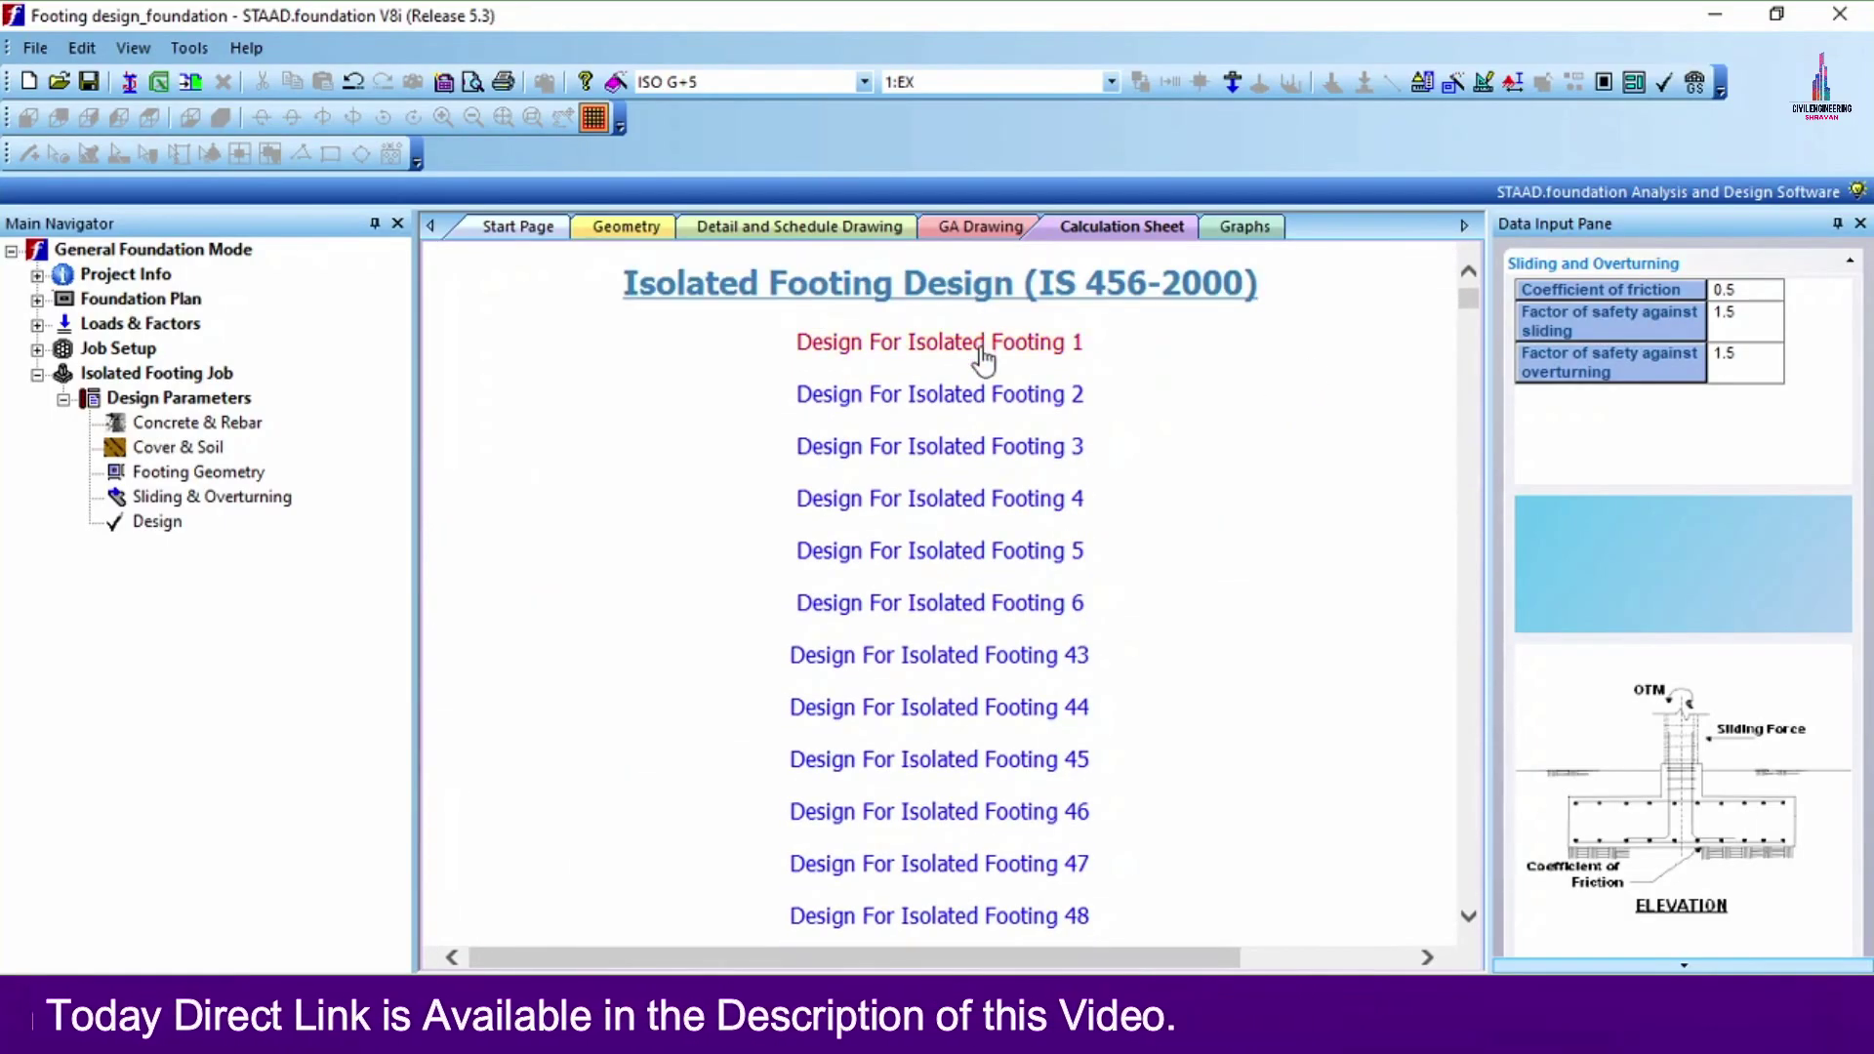
pyautogui.click(983, 359)
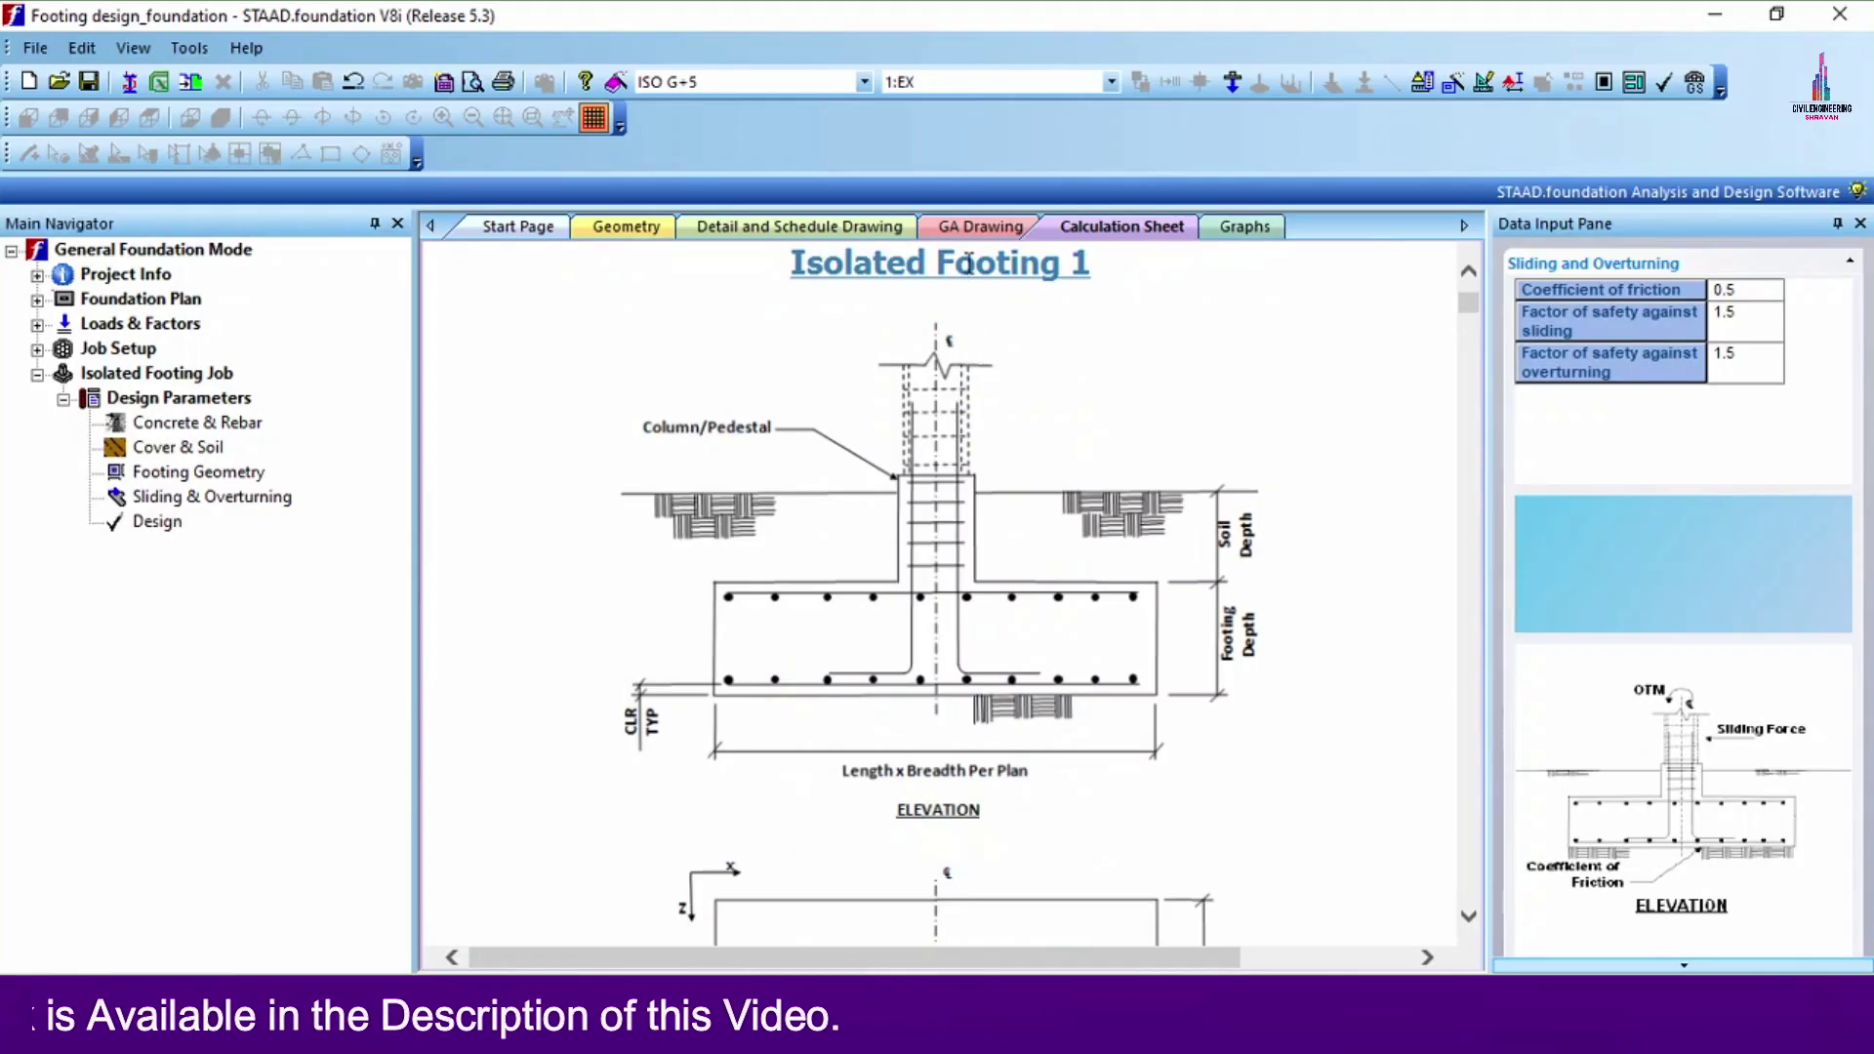
pyautogui.scroll(-12, 1015, 390)
pyautogui.scroll(-5, 1037, 409)
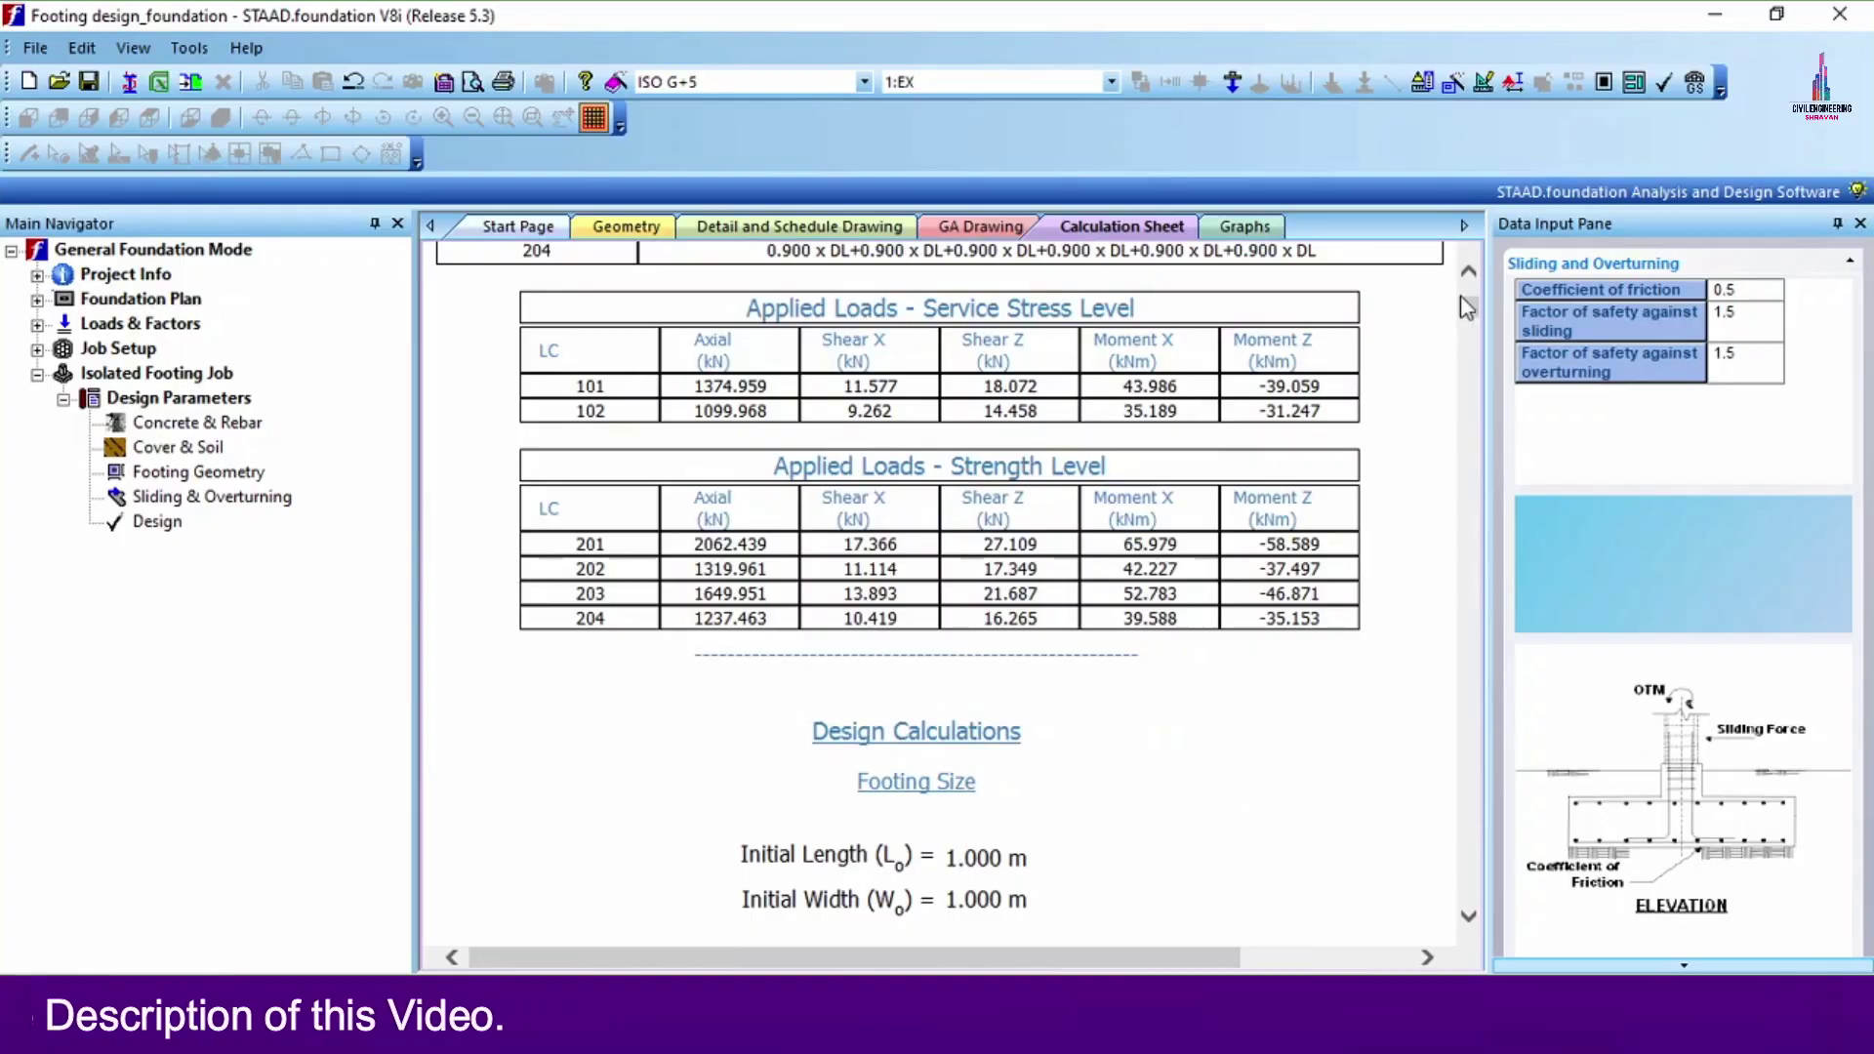
pyautogui.moveTo(1469, 313)
pyautogui.mouseDown()
pyautogui.moveTo(1448, 758)
pyautogui.moveTo(1491, 969)
pyautogui.moveTo(1431, 648)
pyautogui.moveTo(1464, 293)
pyautogui.mouseUp()
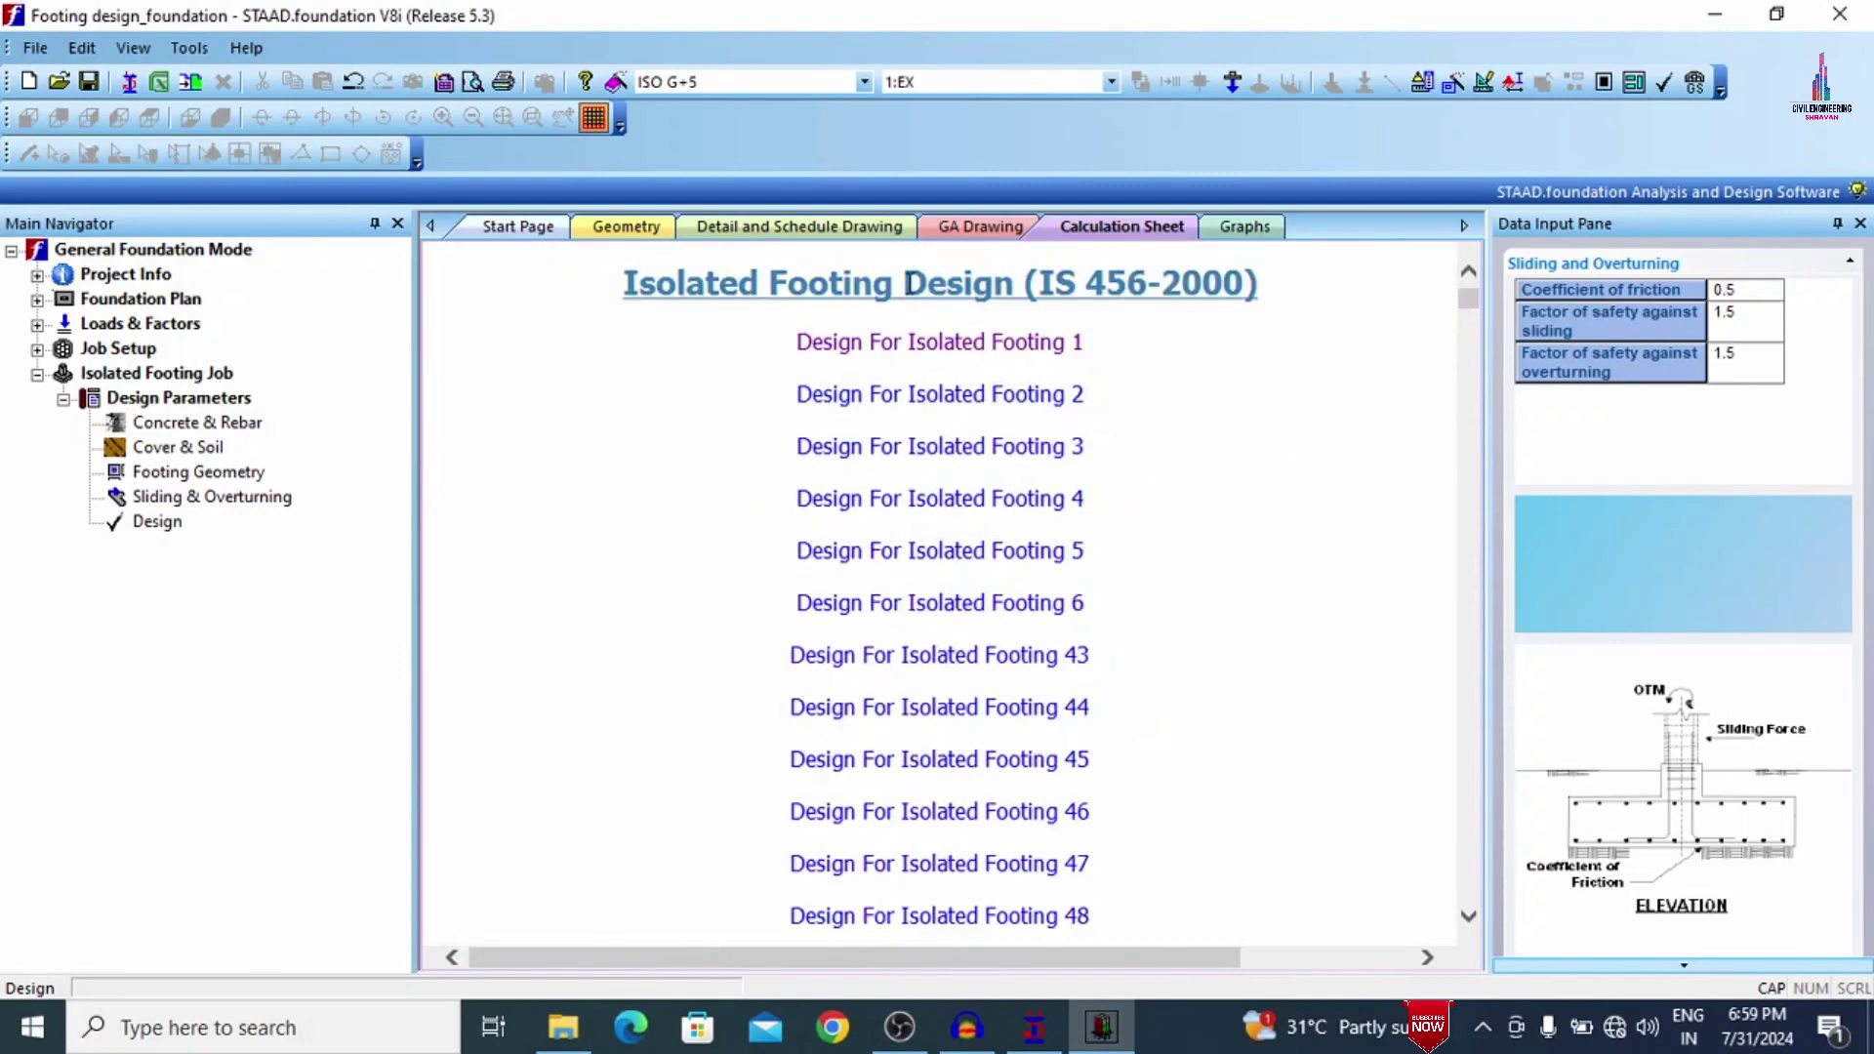
# Examine the elevation in the detail drawing of footing 1 for its dimensions, clear cover and reinforcement callouts.
pyautogui.click(476, 228)
pyautogui.click(623, 228)
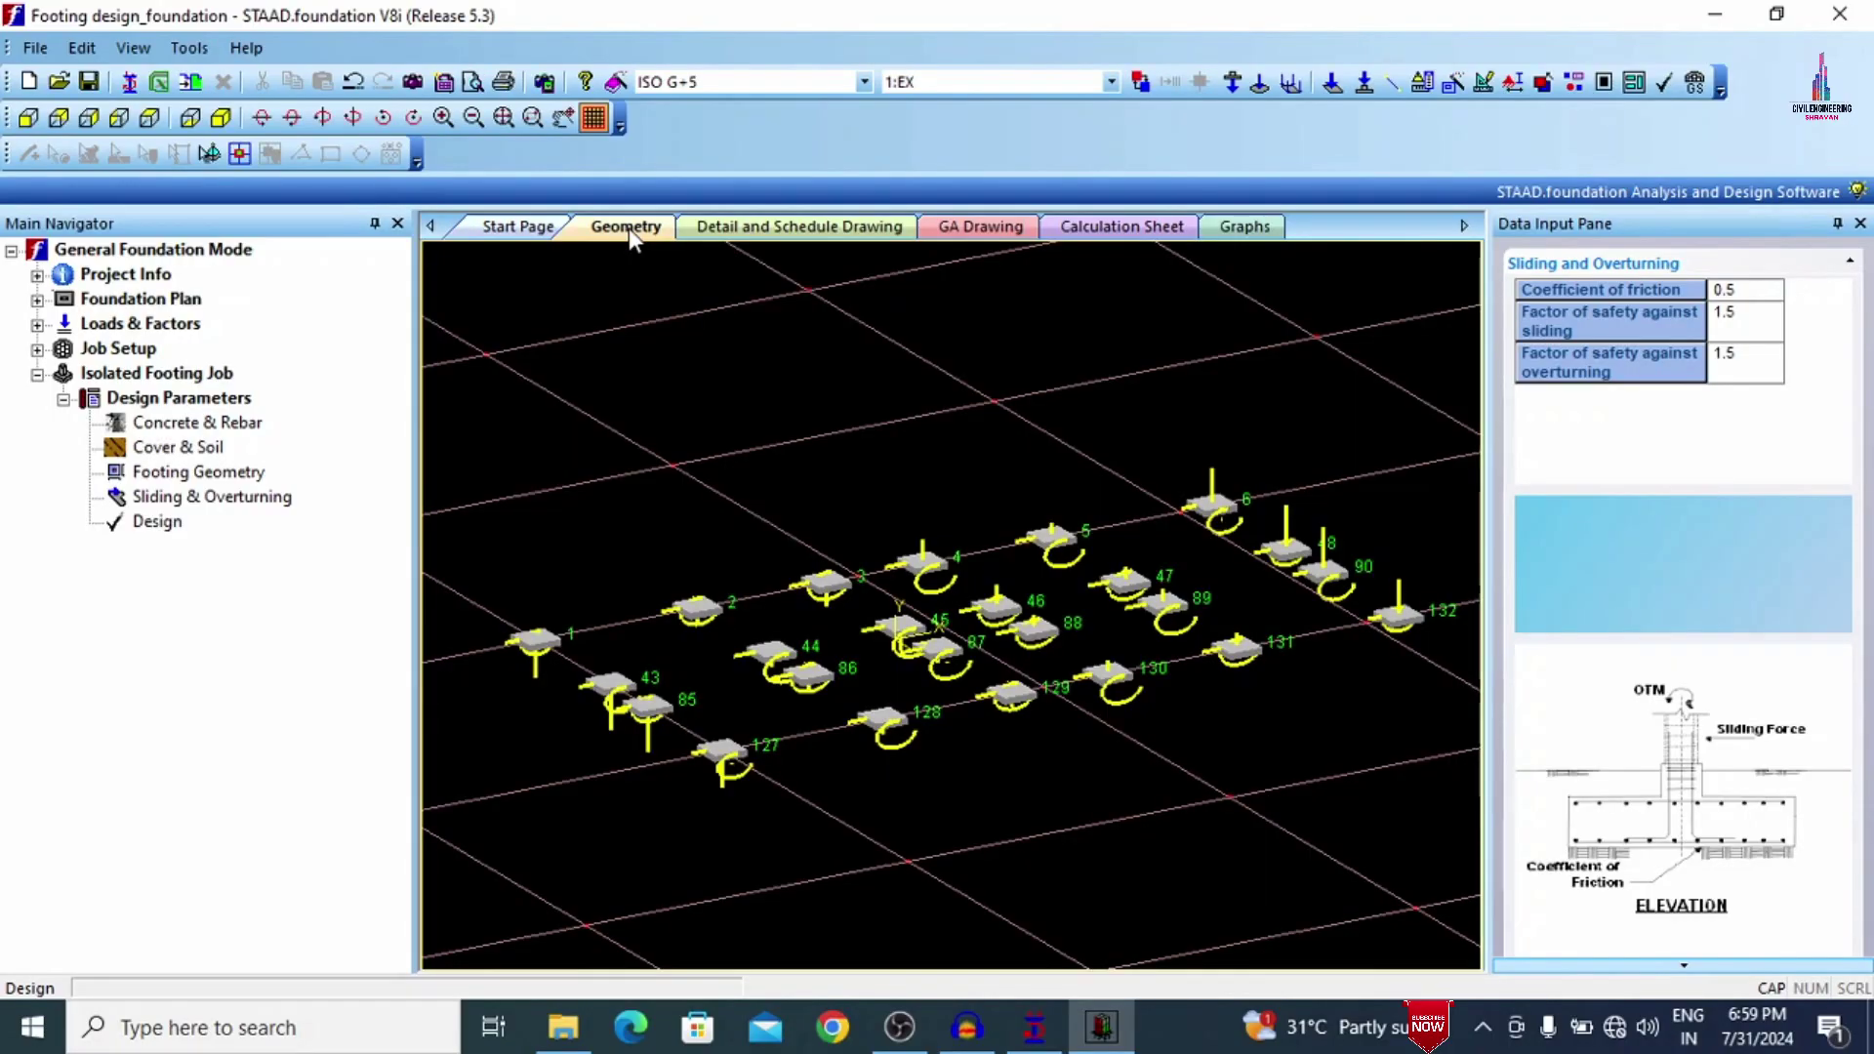
pyautogui.click(746, 228)
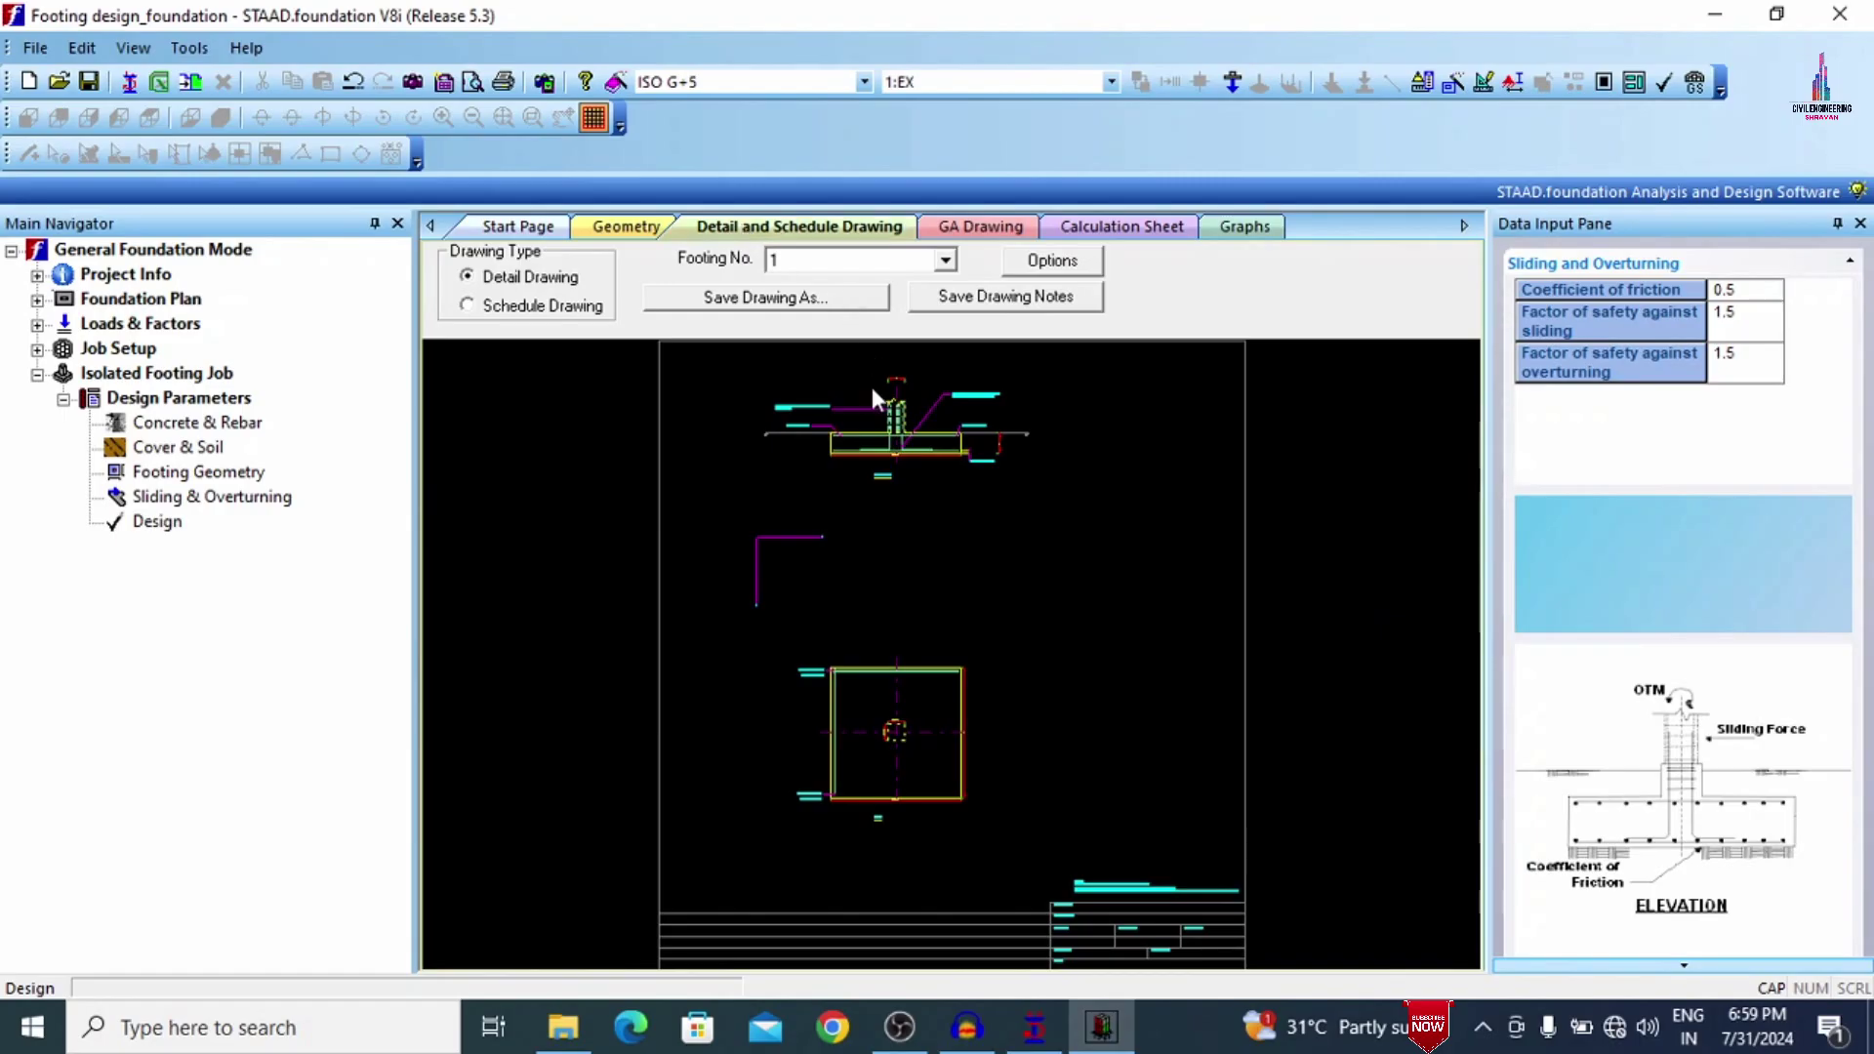
pyautogui.scroll(5, 859, 369)
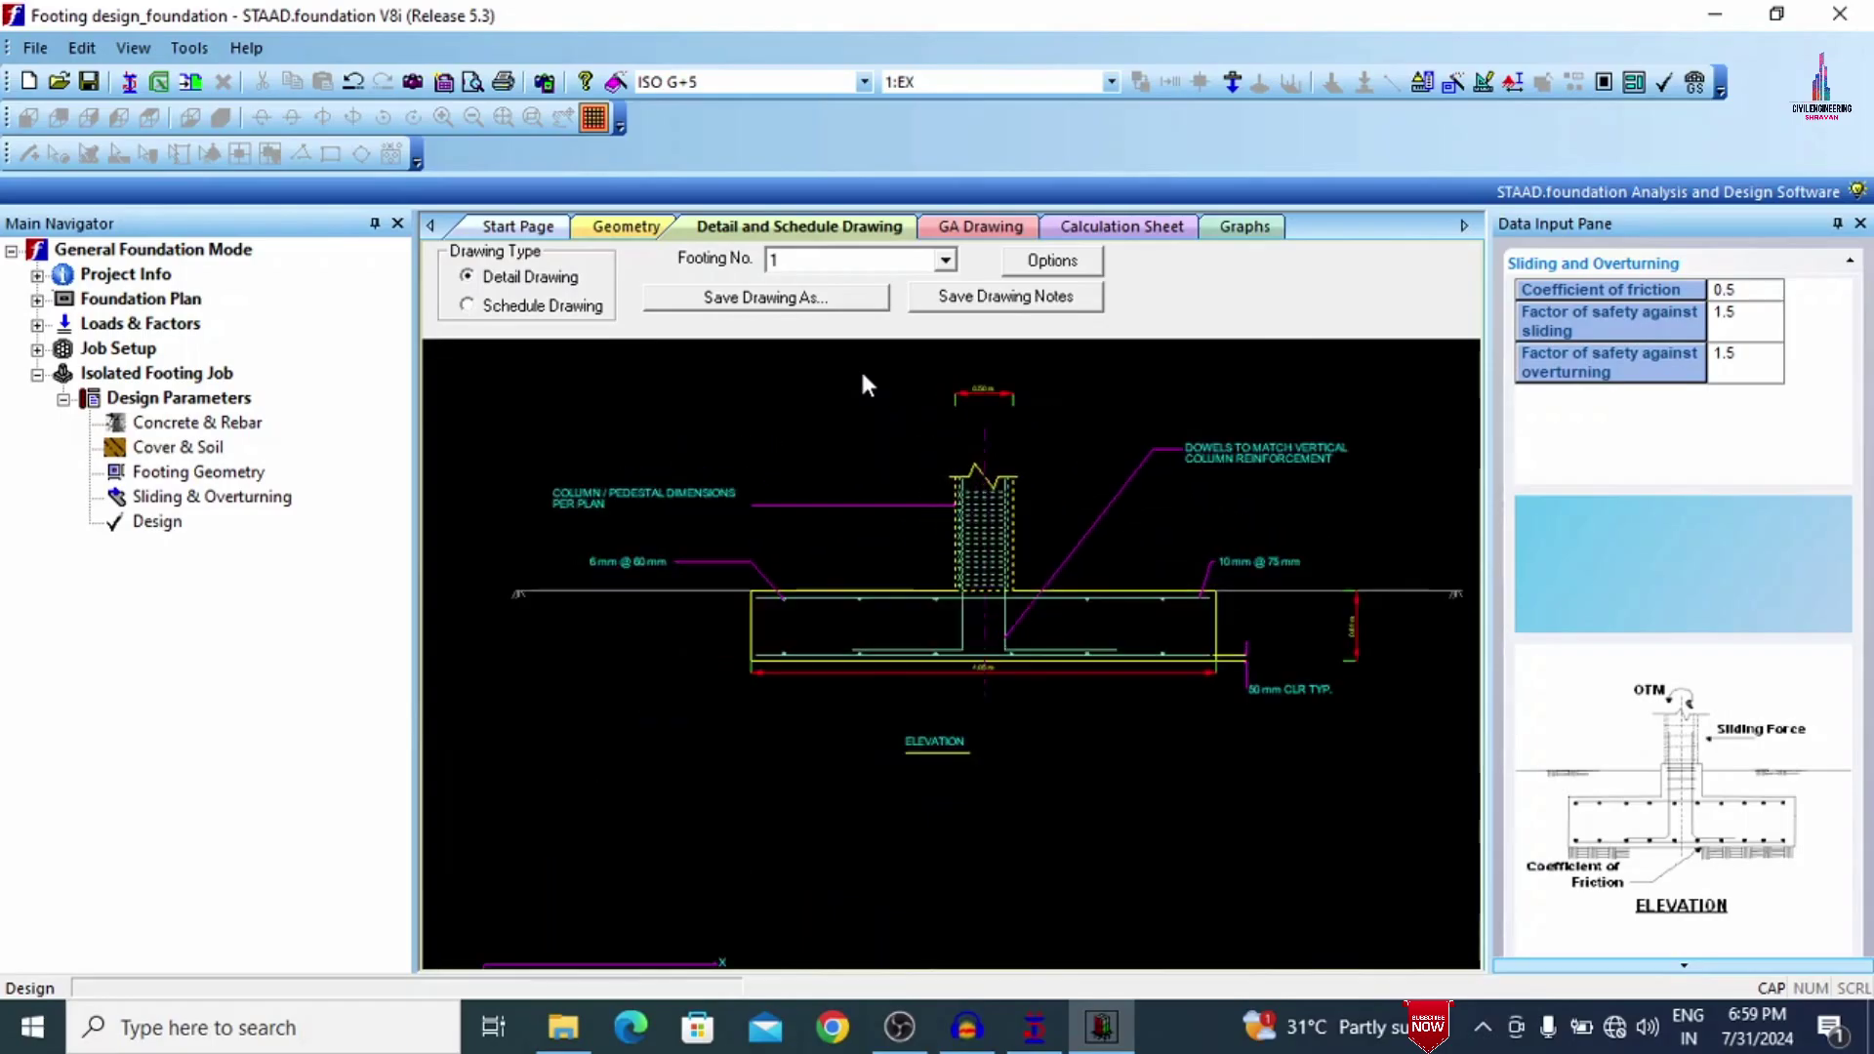
pyautogui.scroll(1, 1268, 564)
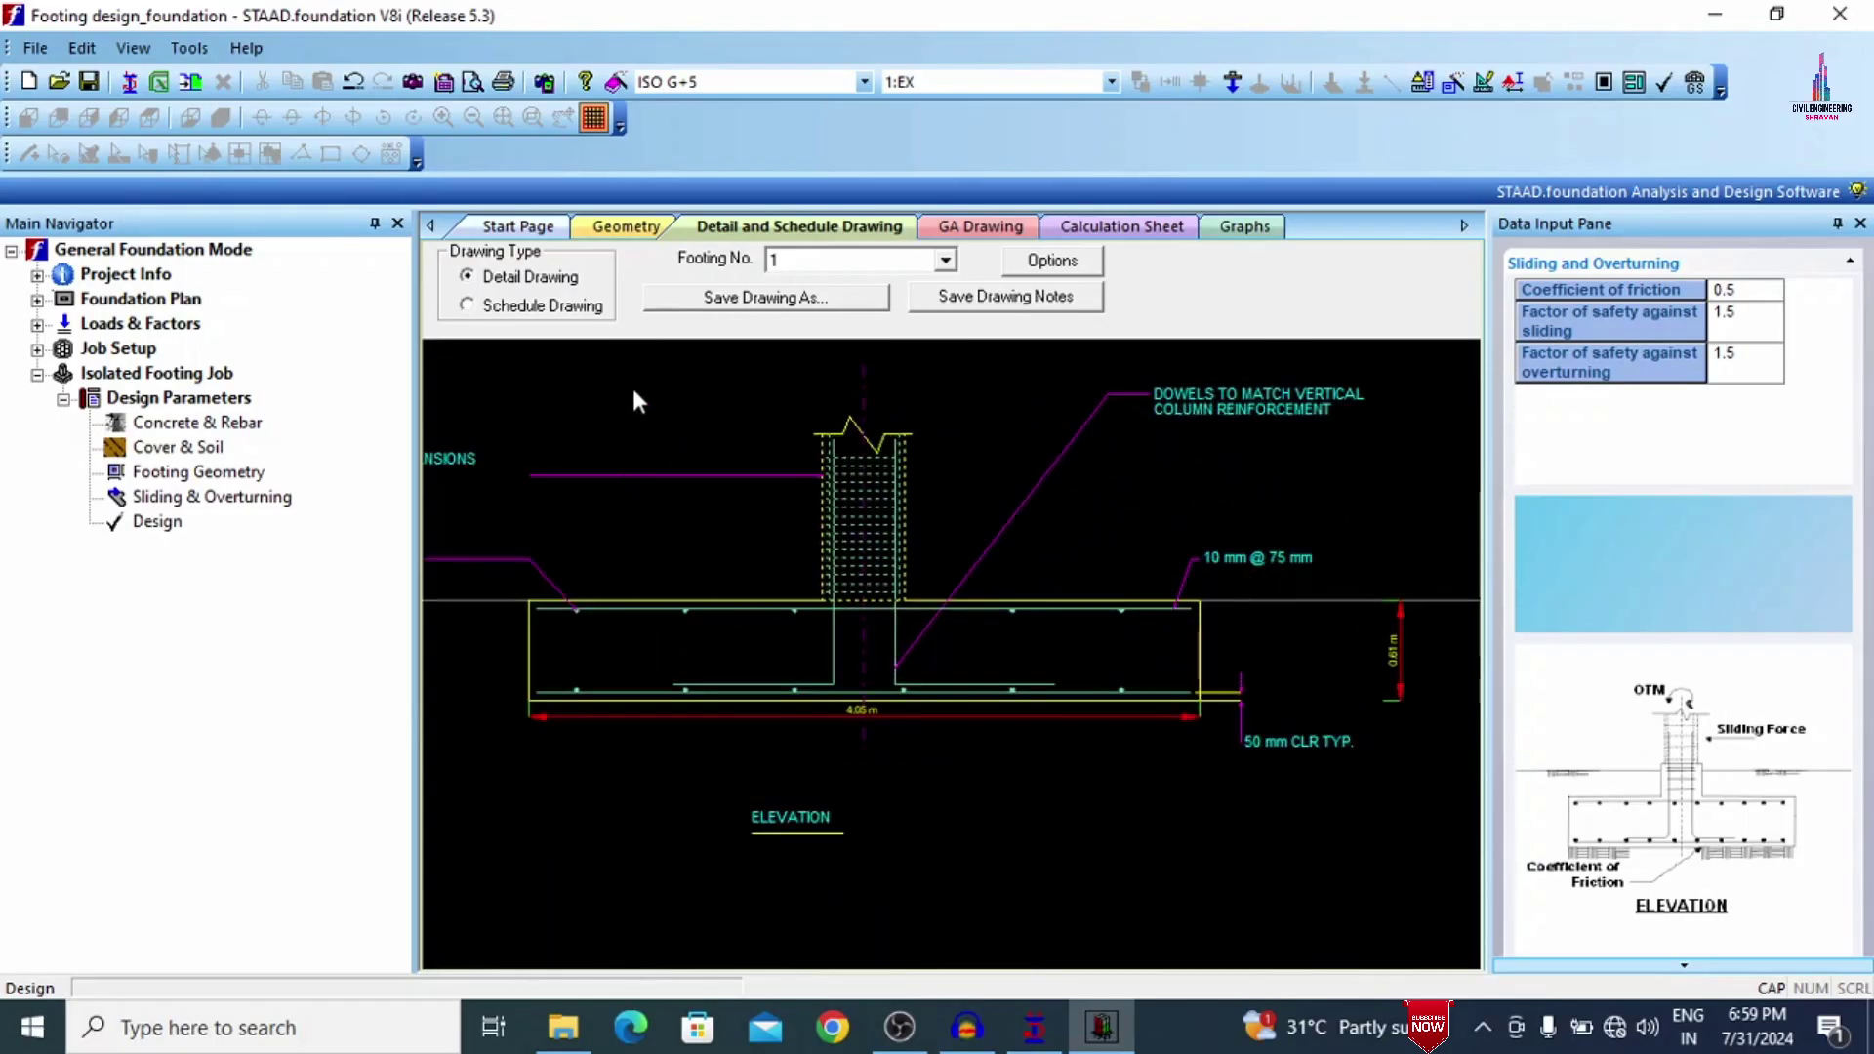
pyautogui.scroll(1, 577, 387)
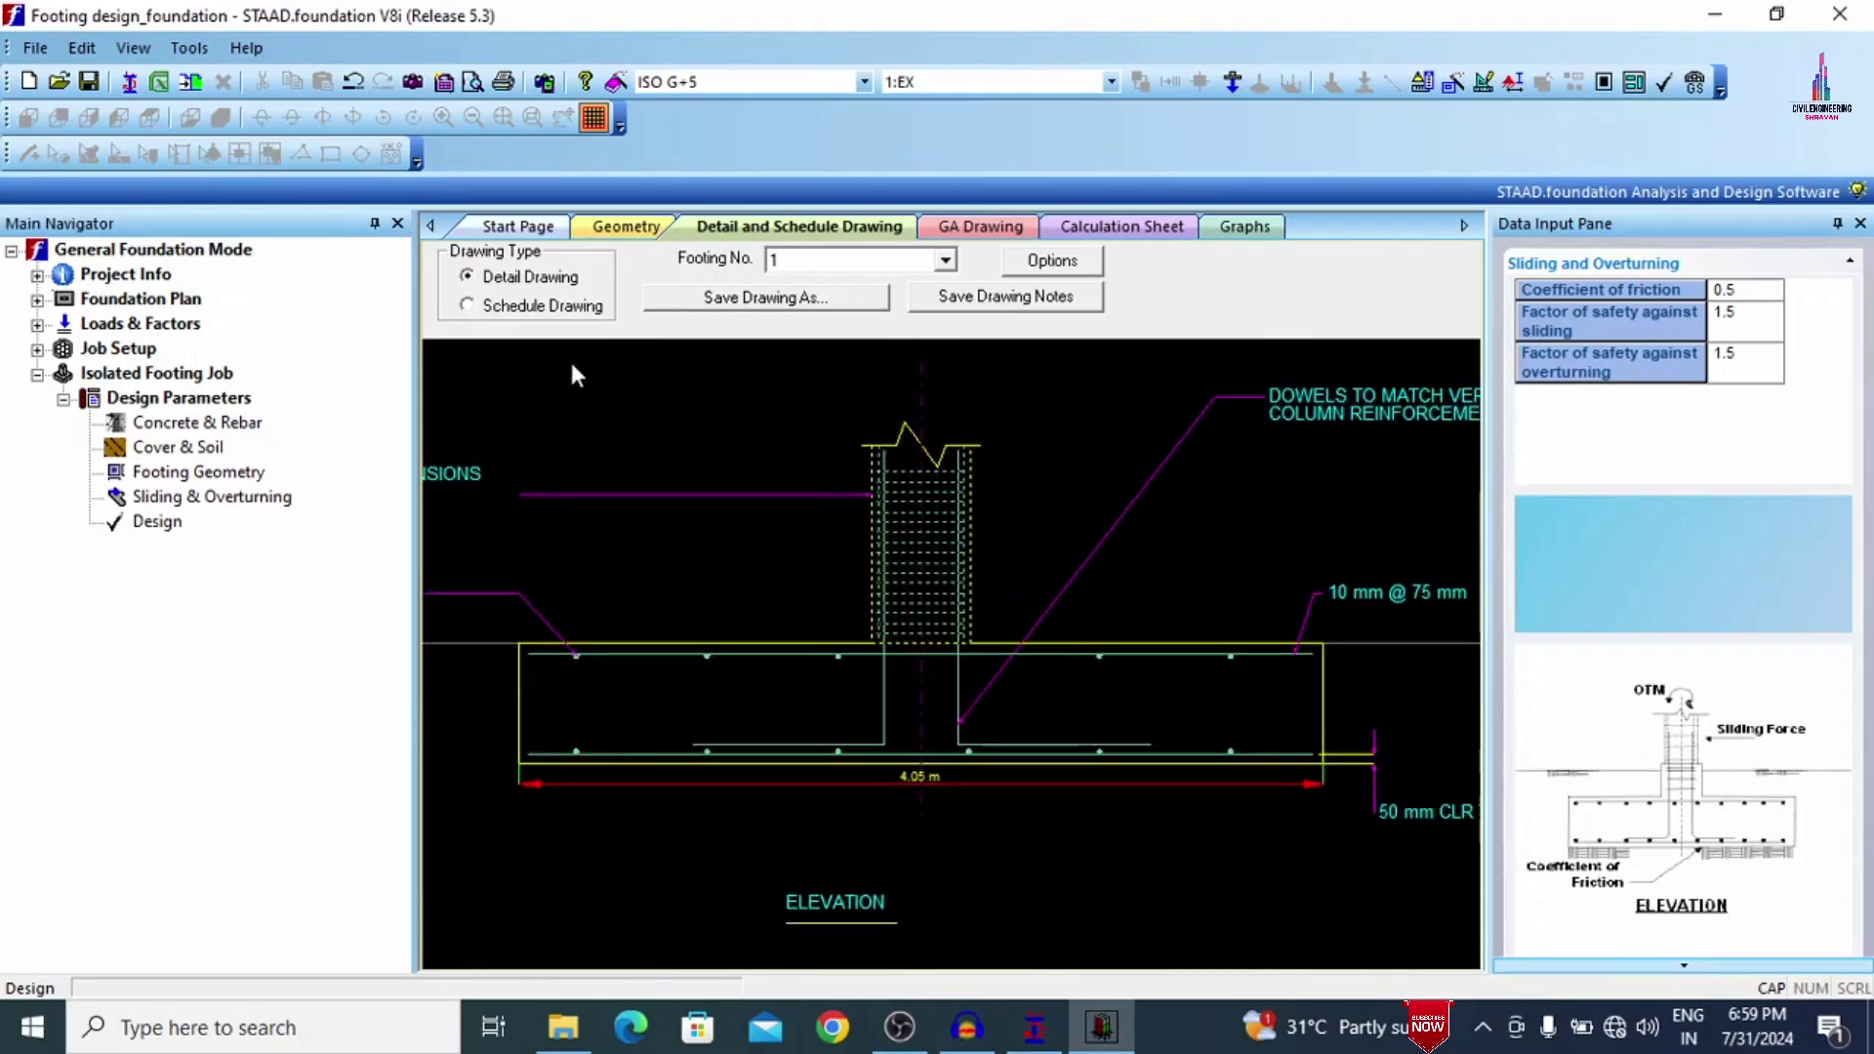
pyautogui.scroll(-5, 1011, 659)
pyautogui.scroll(10, 1150, 611)
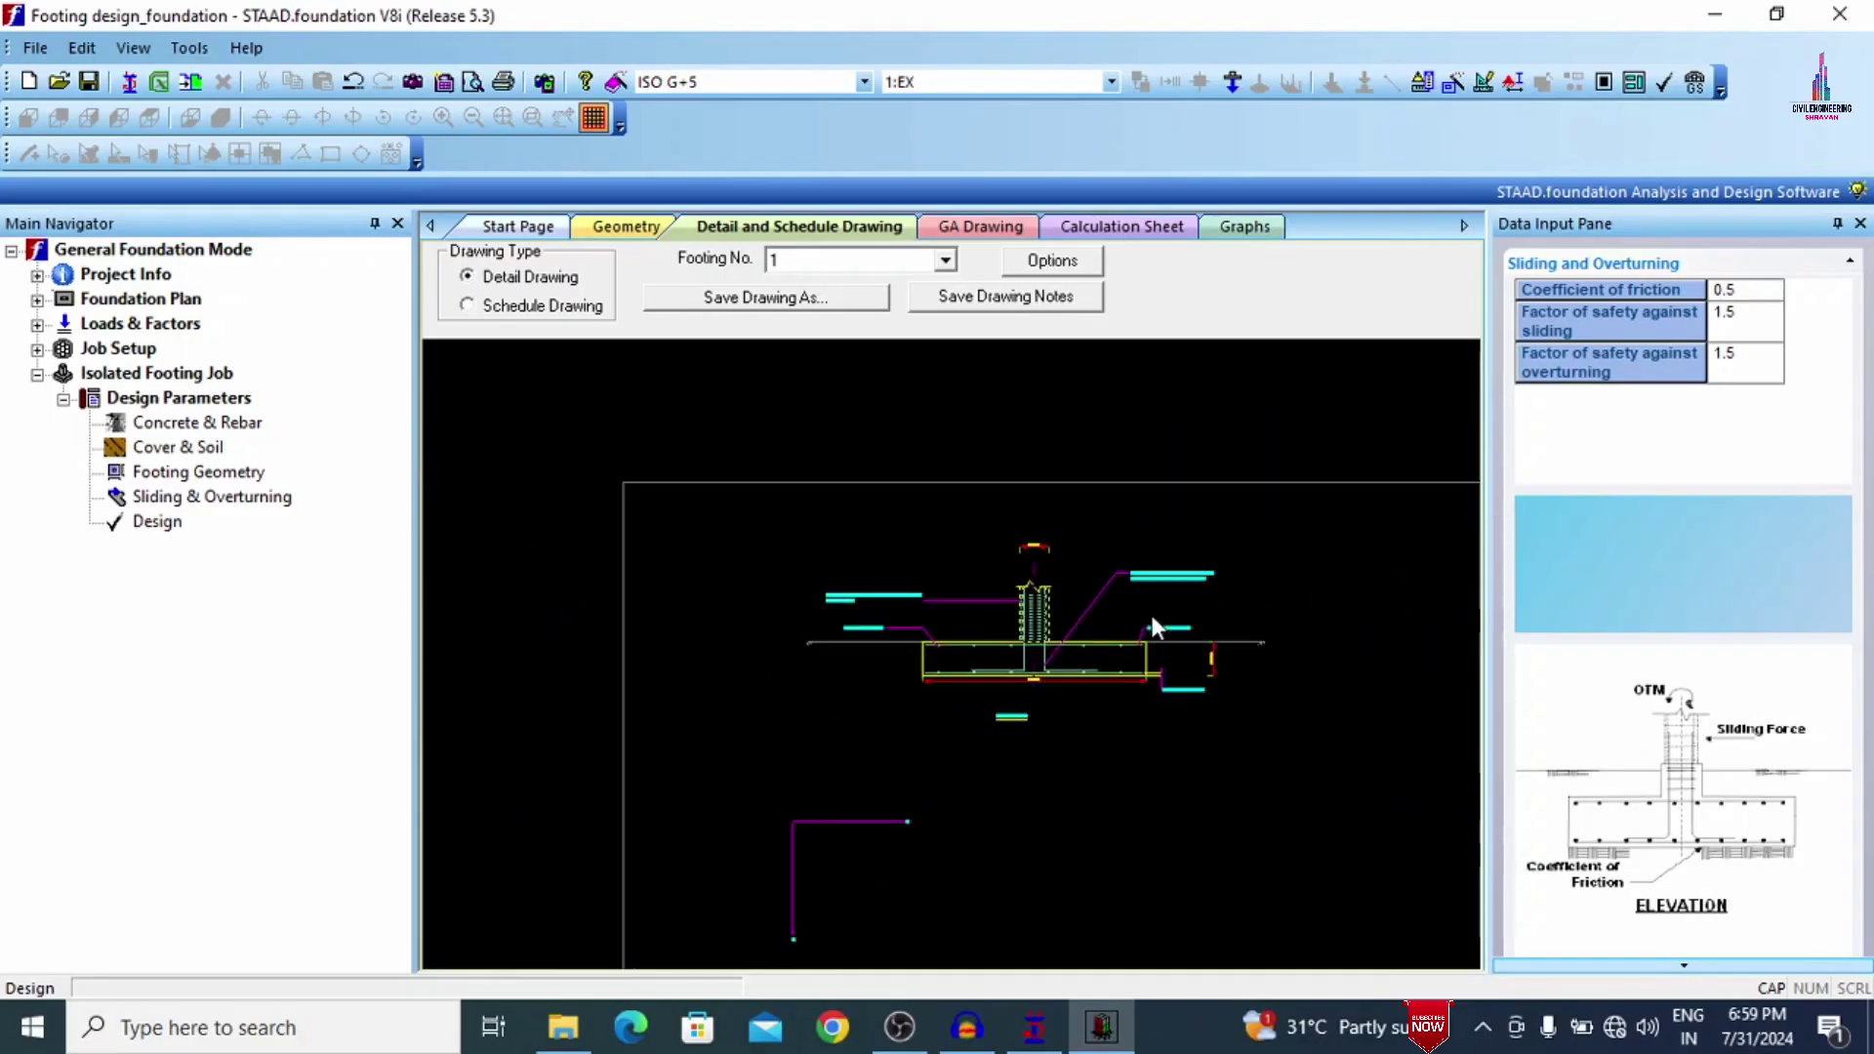
pyautogui.scroll(-5, 1132, 683)
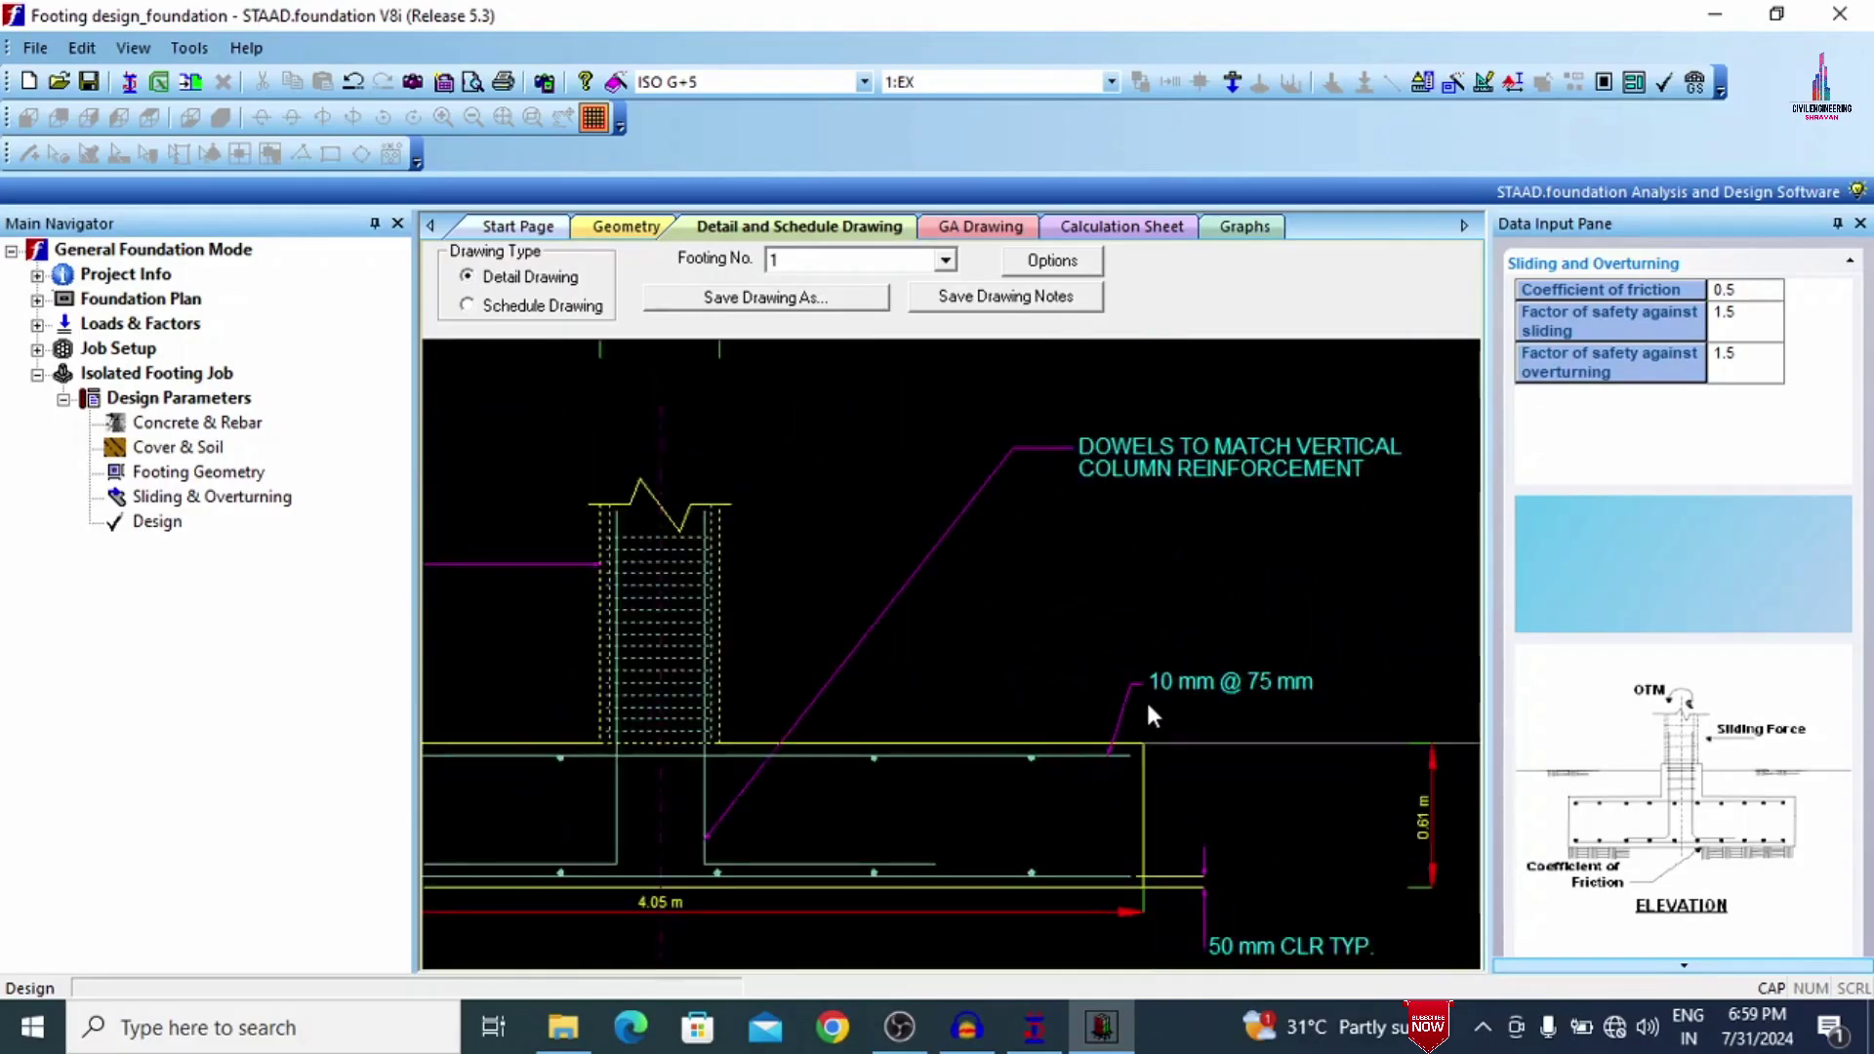
pyautogui.scroll(-2, 1123, 762)
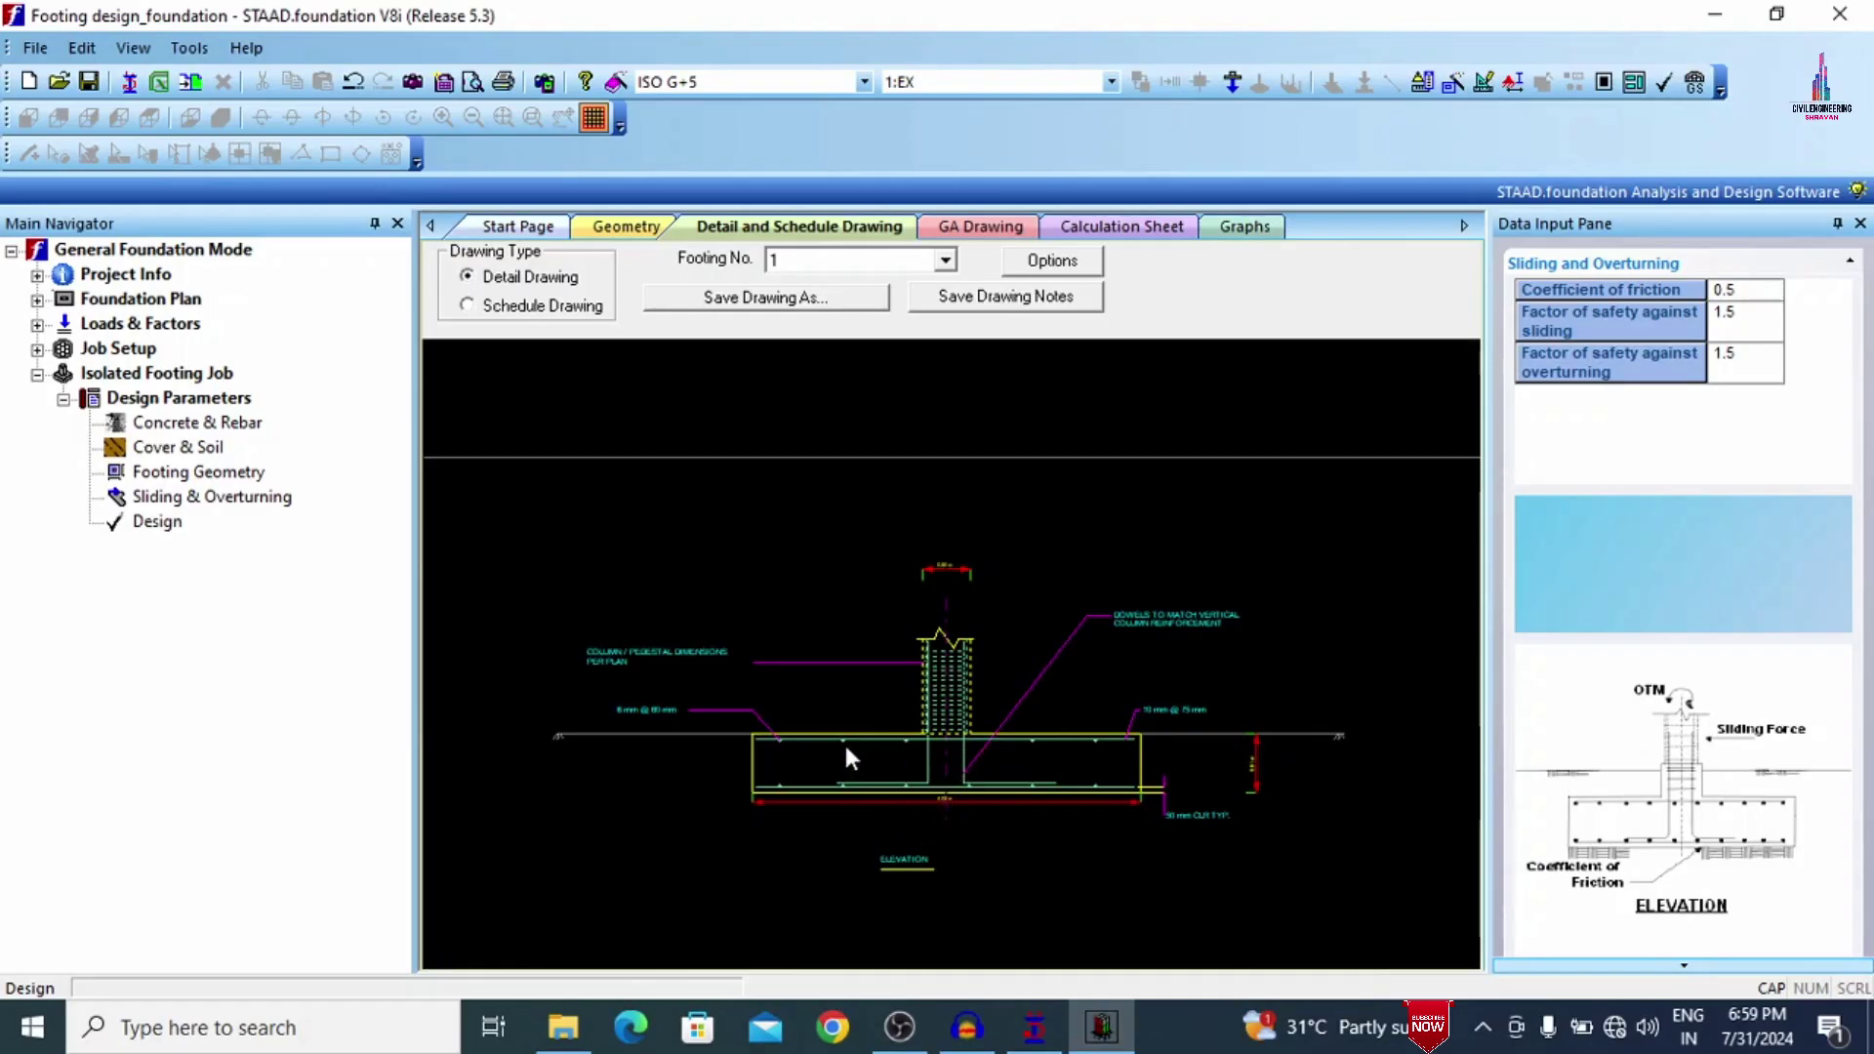
pyautogui.scroll(5, 666, 713)
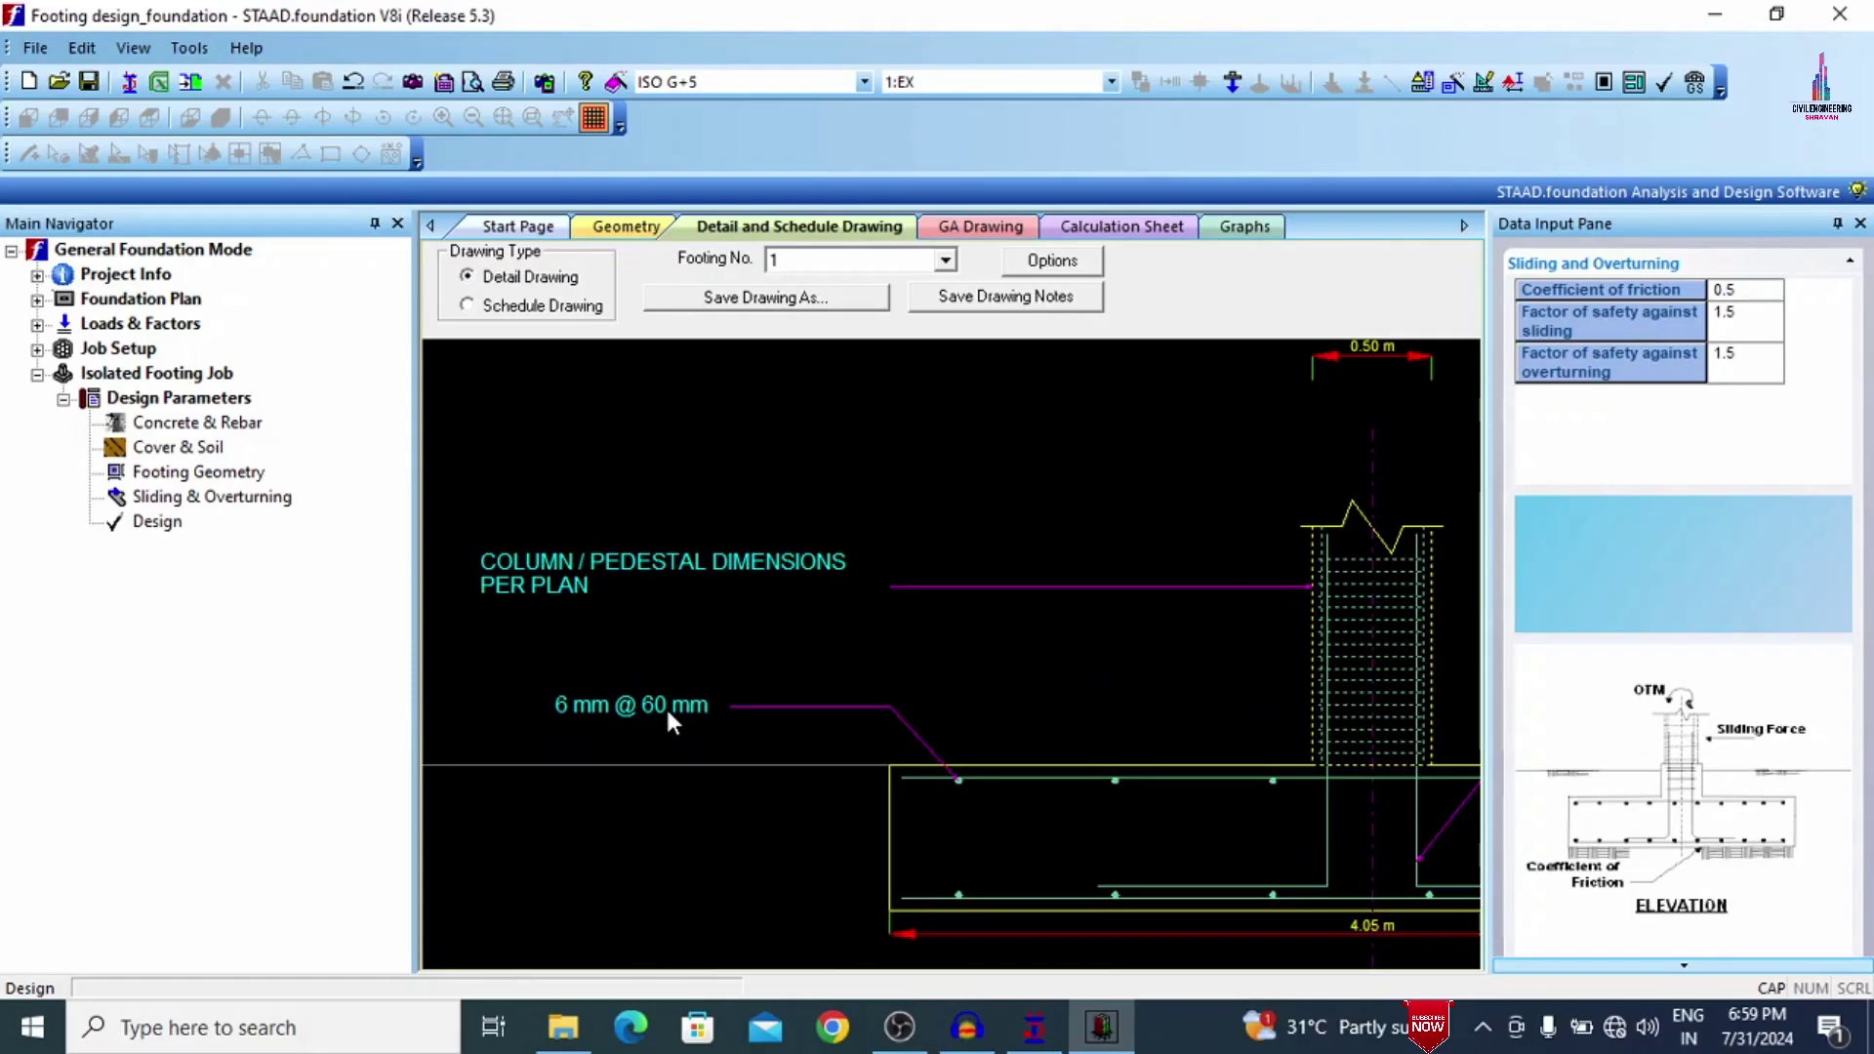
# Examine the plan view in the detail drawing of footing 1 for the bottom reinforcement and column size.
pyautogui.scroll(-5, 666, 706)
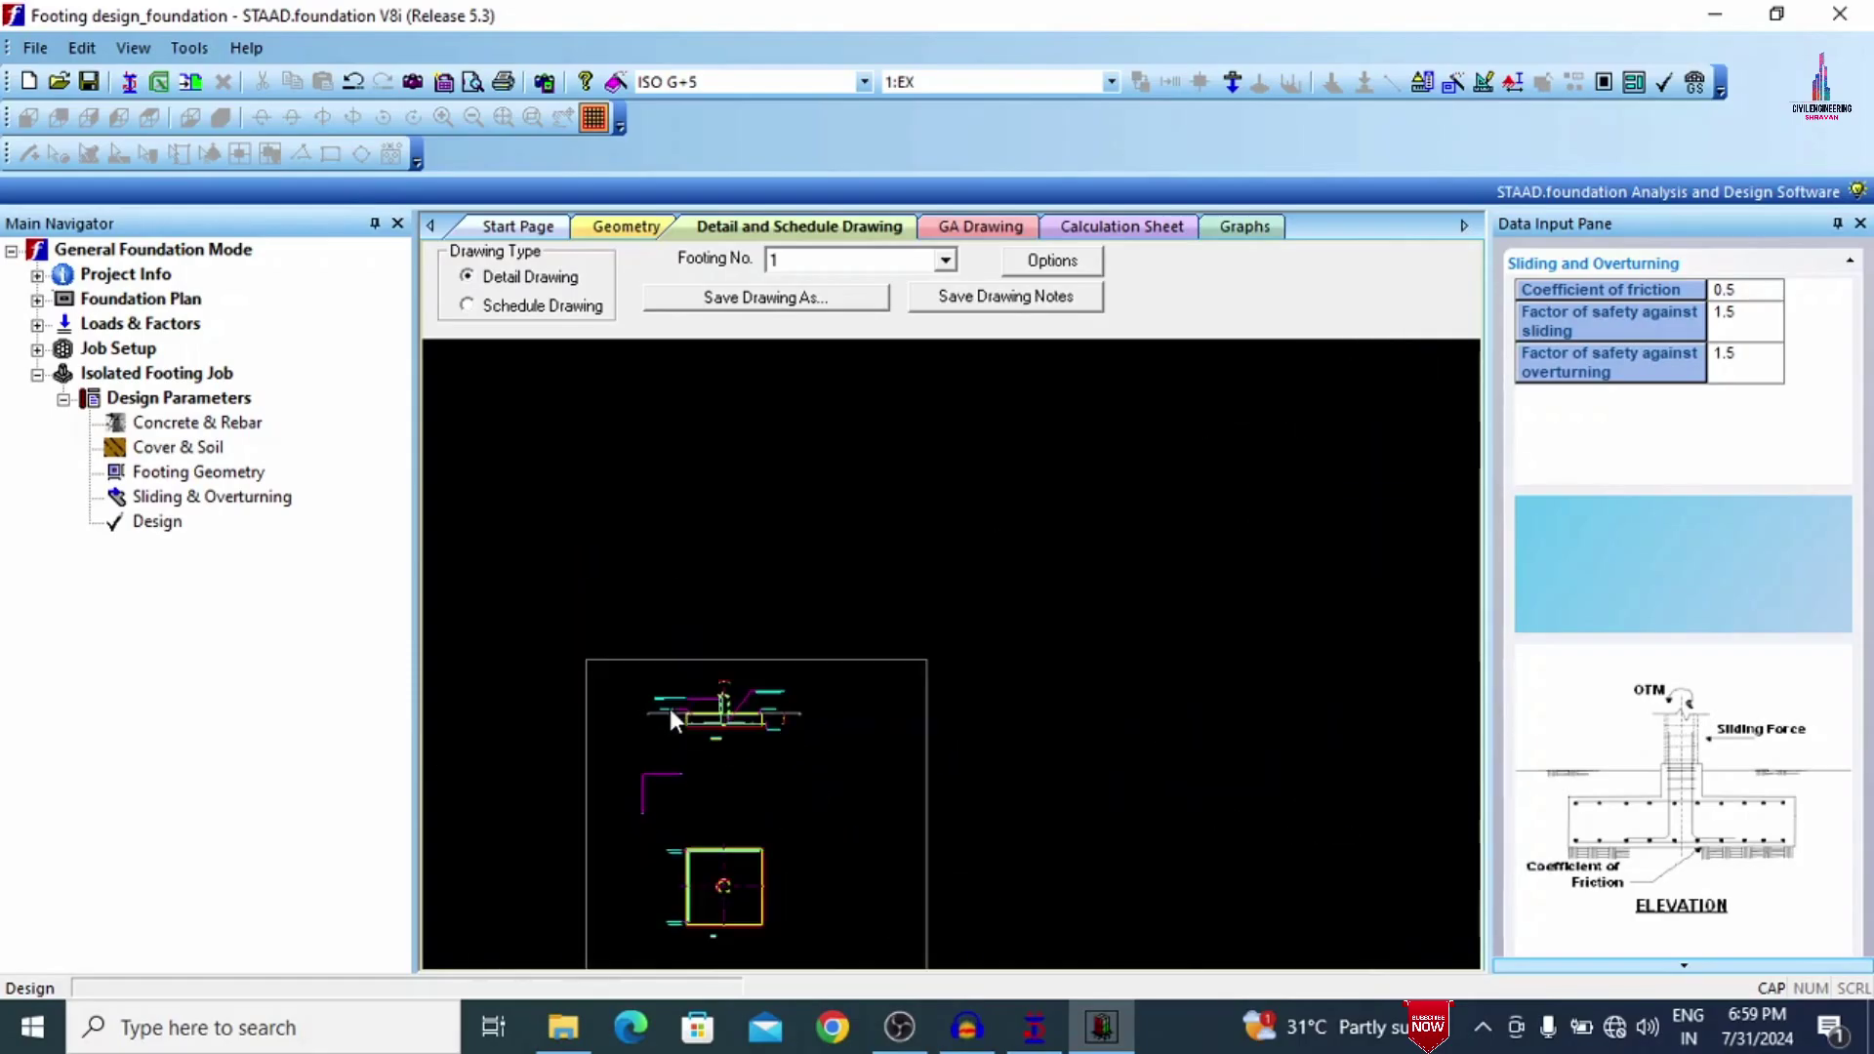
pyautogui.scroll(5, 713, 912)
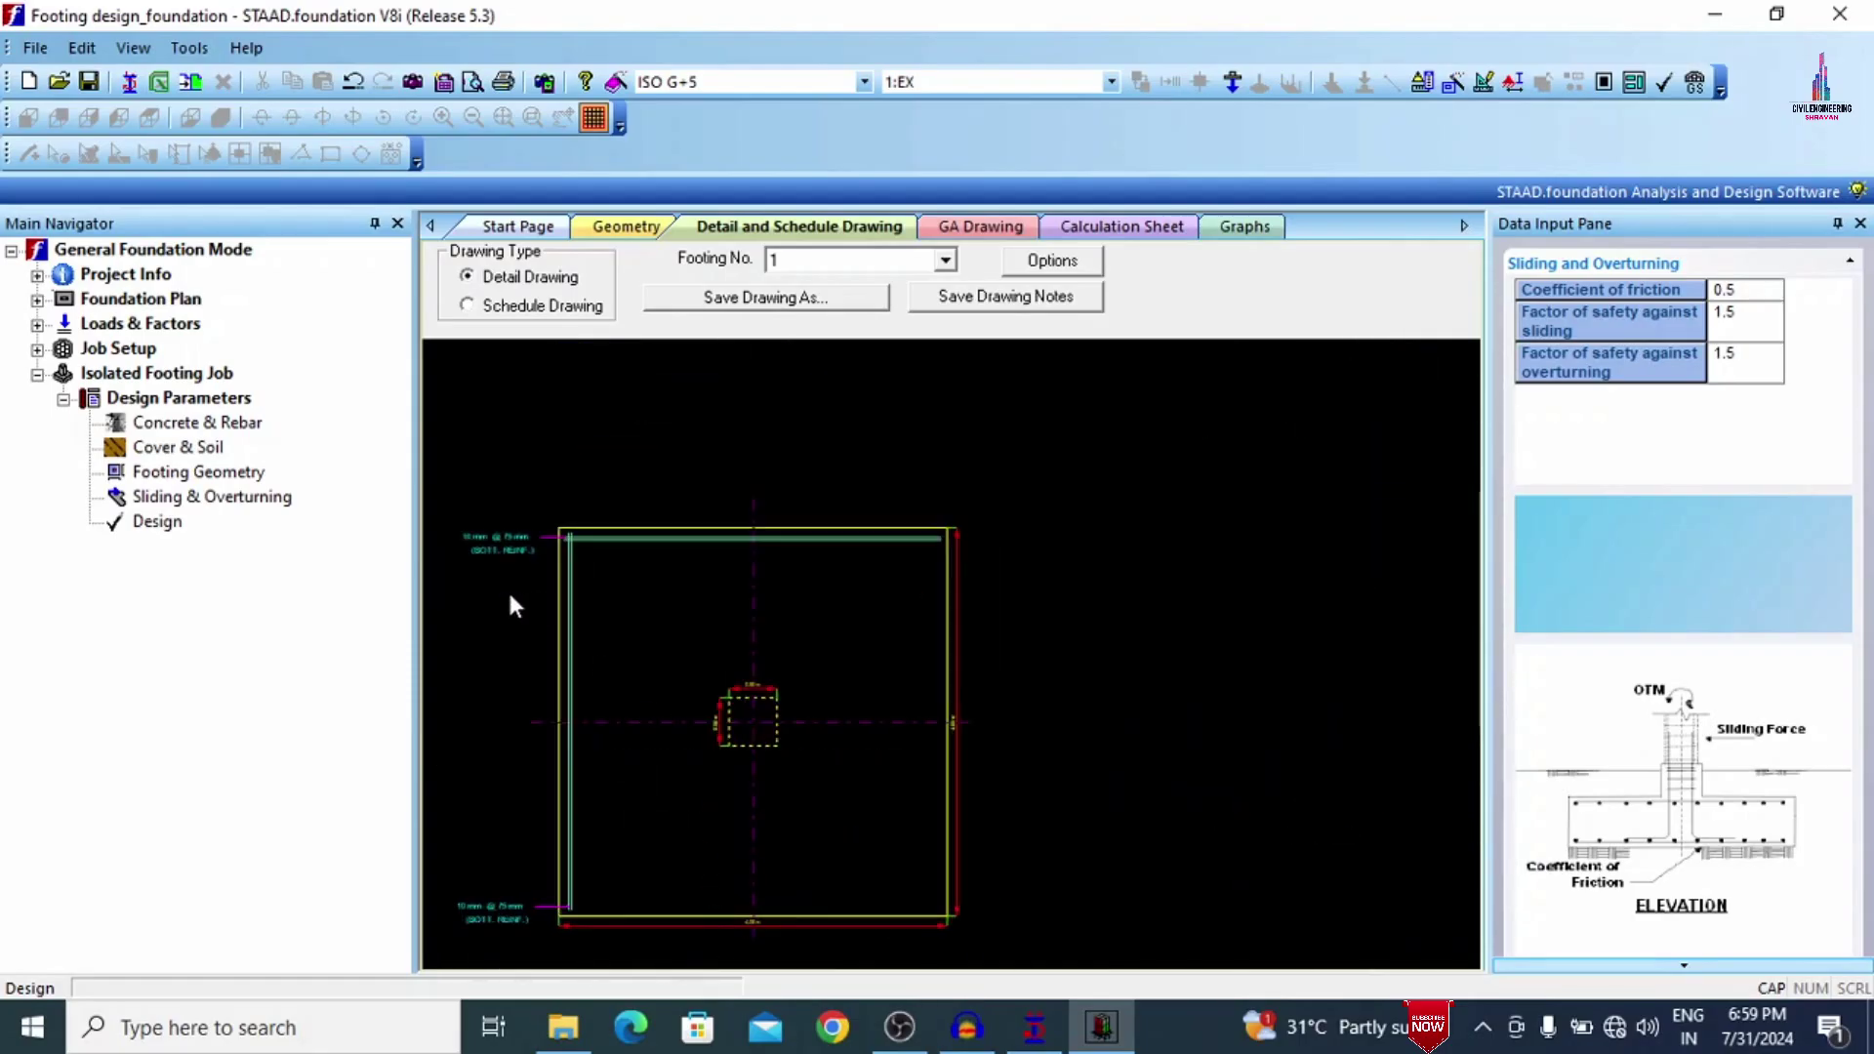
pyautogui.scroll(2, 488, 566)
pyautogui.scroll(2, 436, 489)
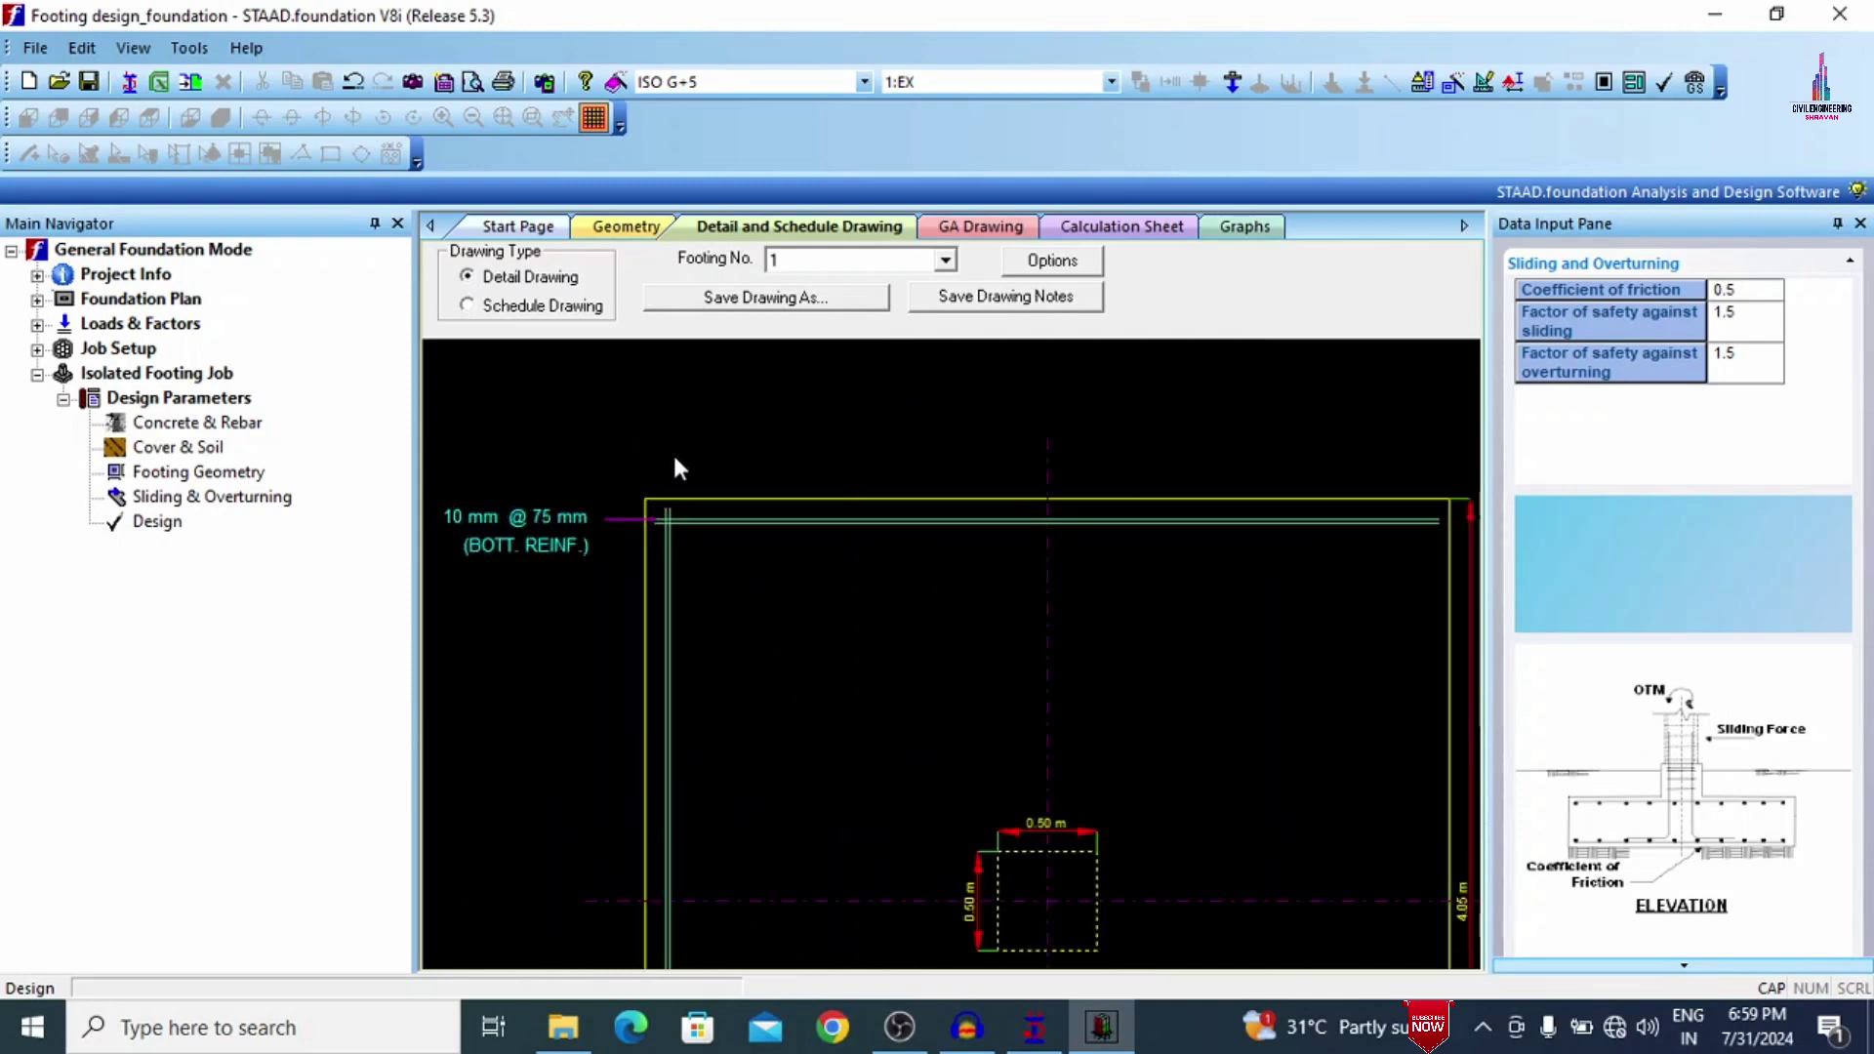
pyautogui.scroll(-3, 674, 459)
pyautogui.scroll(4, 633, 648)
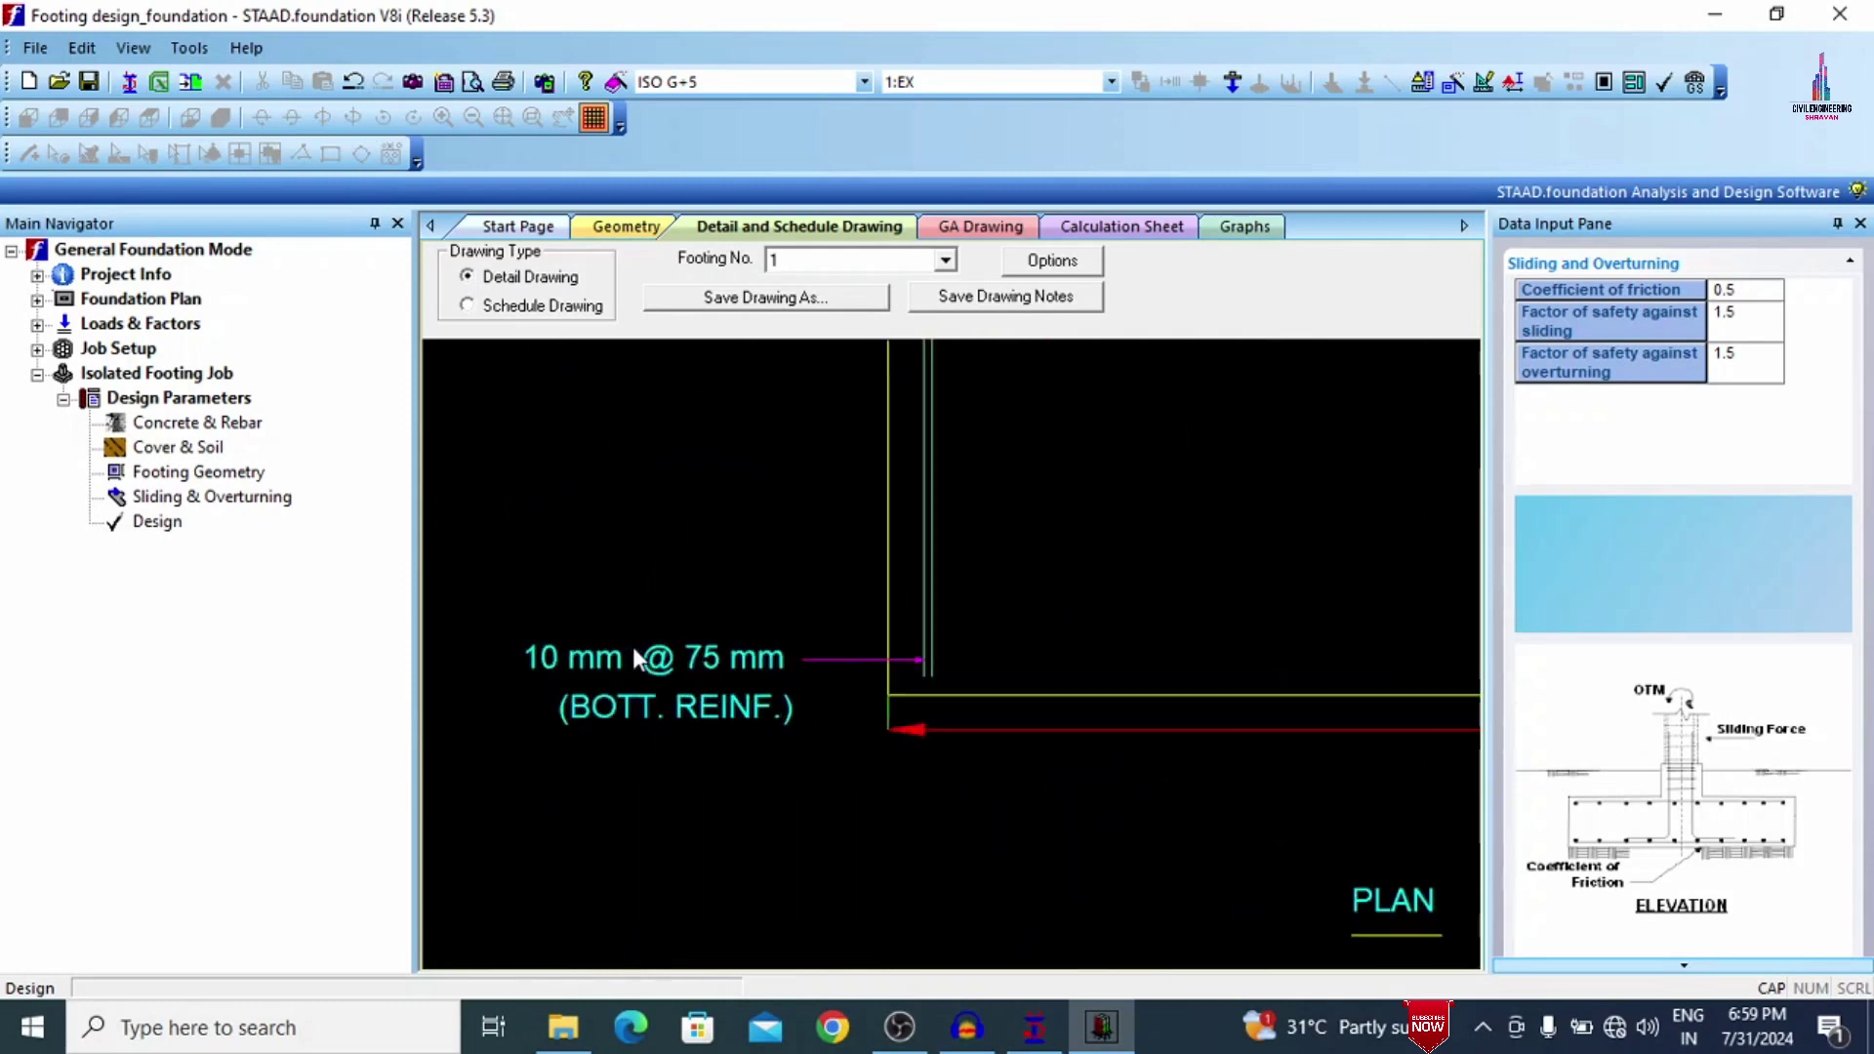
pyautogui.scroll(-4, 878, 757)
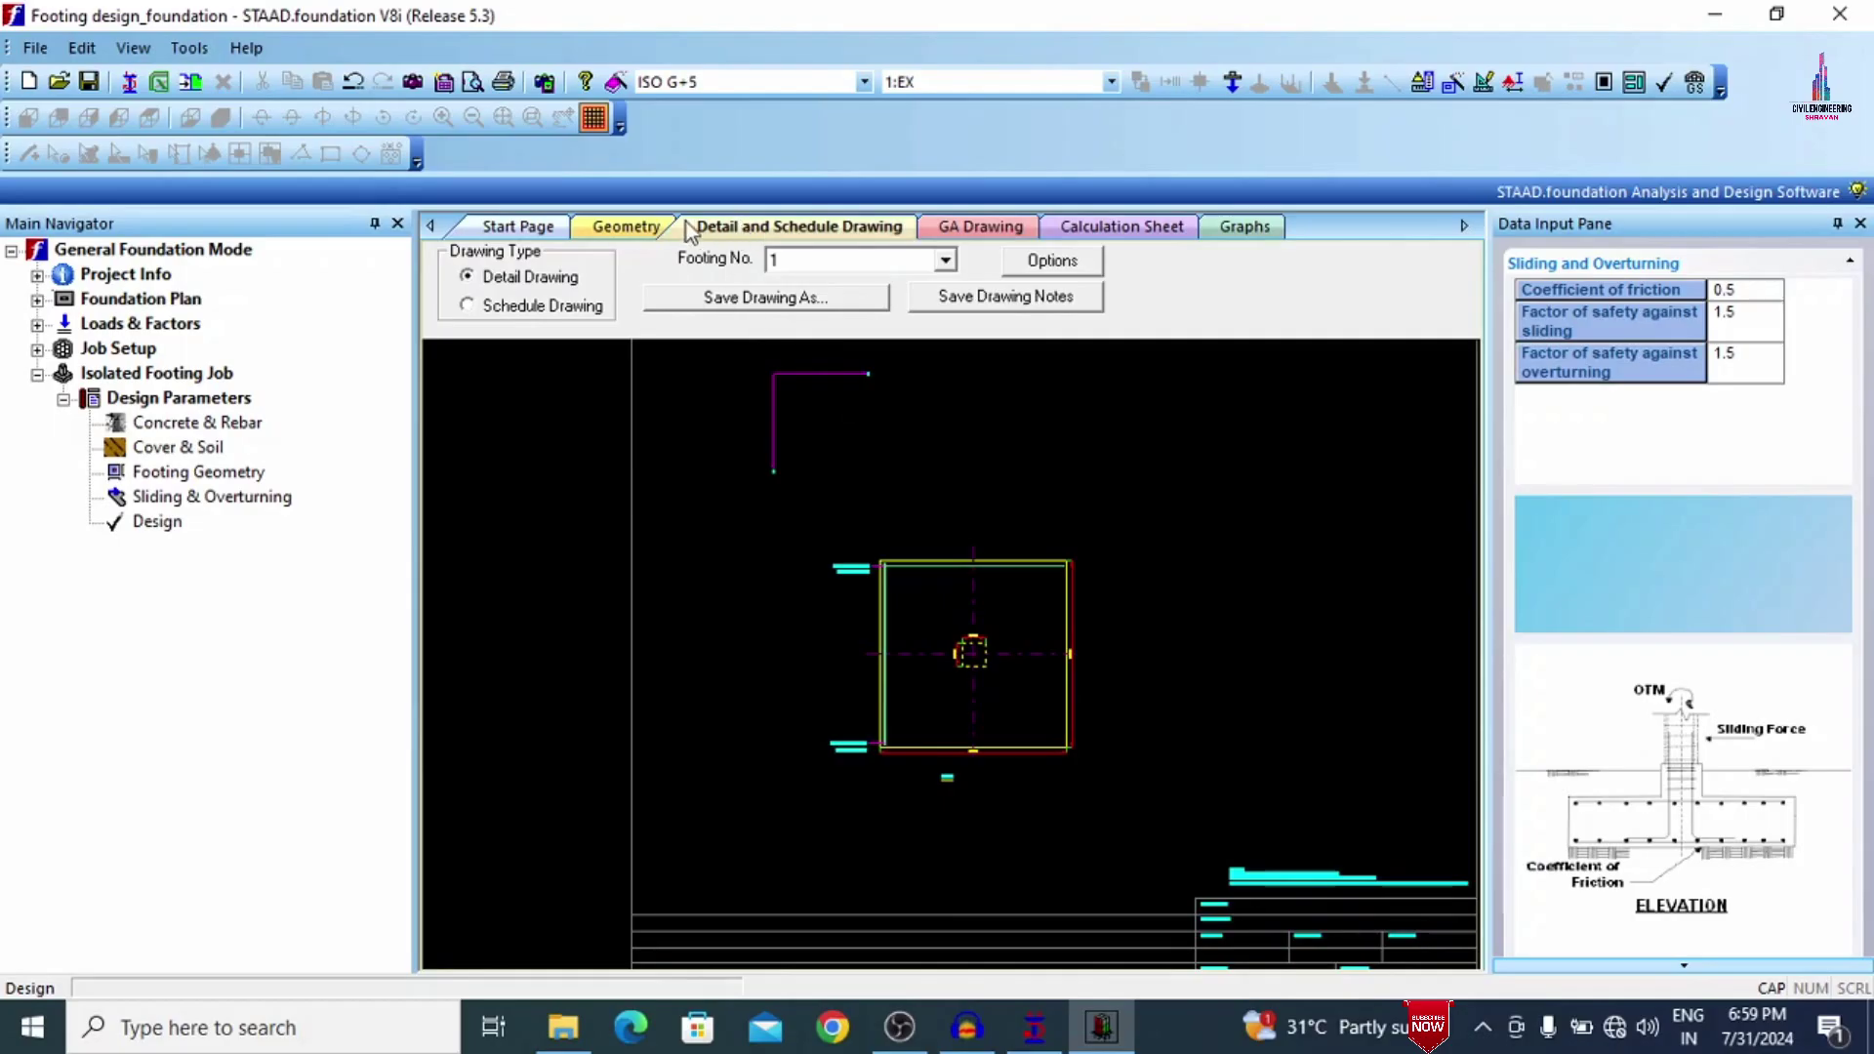
# Review the general arrangement drawing of all footings, along with the calculation sheet and the detail drawing.
pyautogui.click(1003, 226)
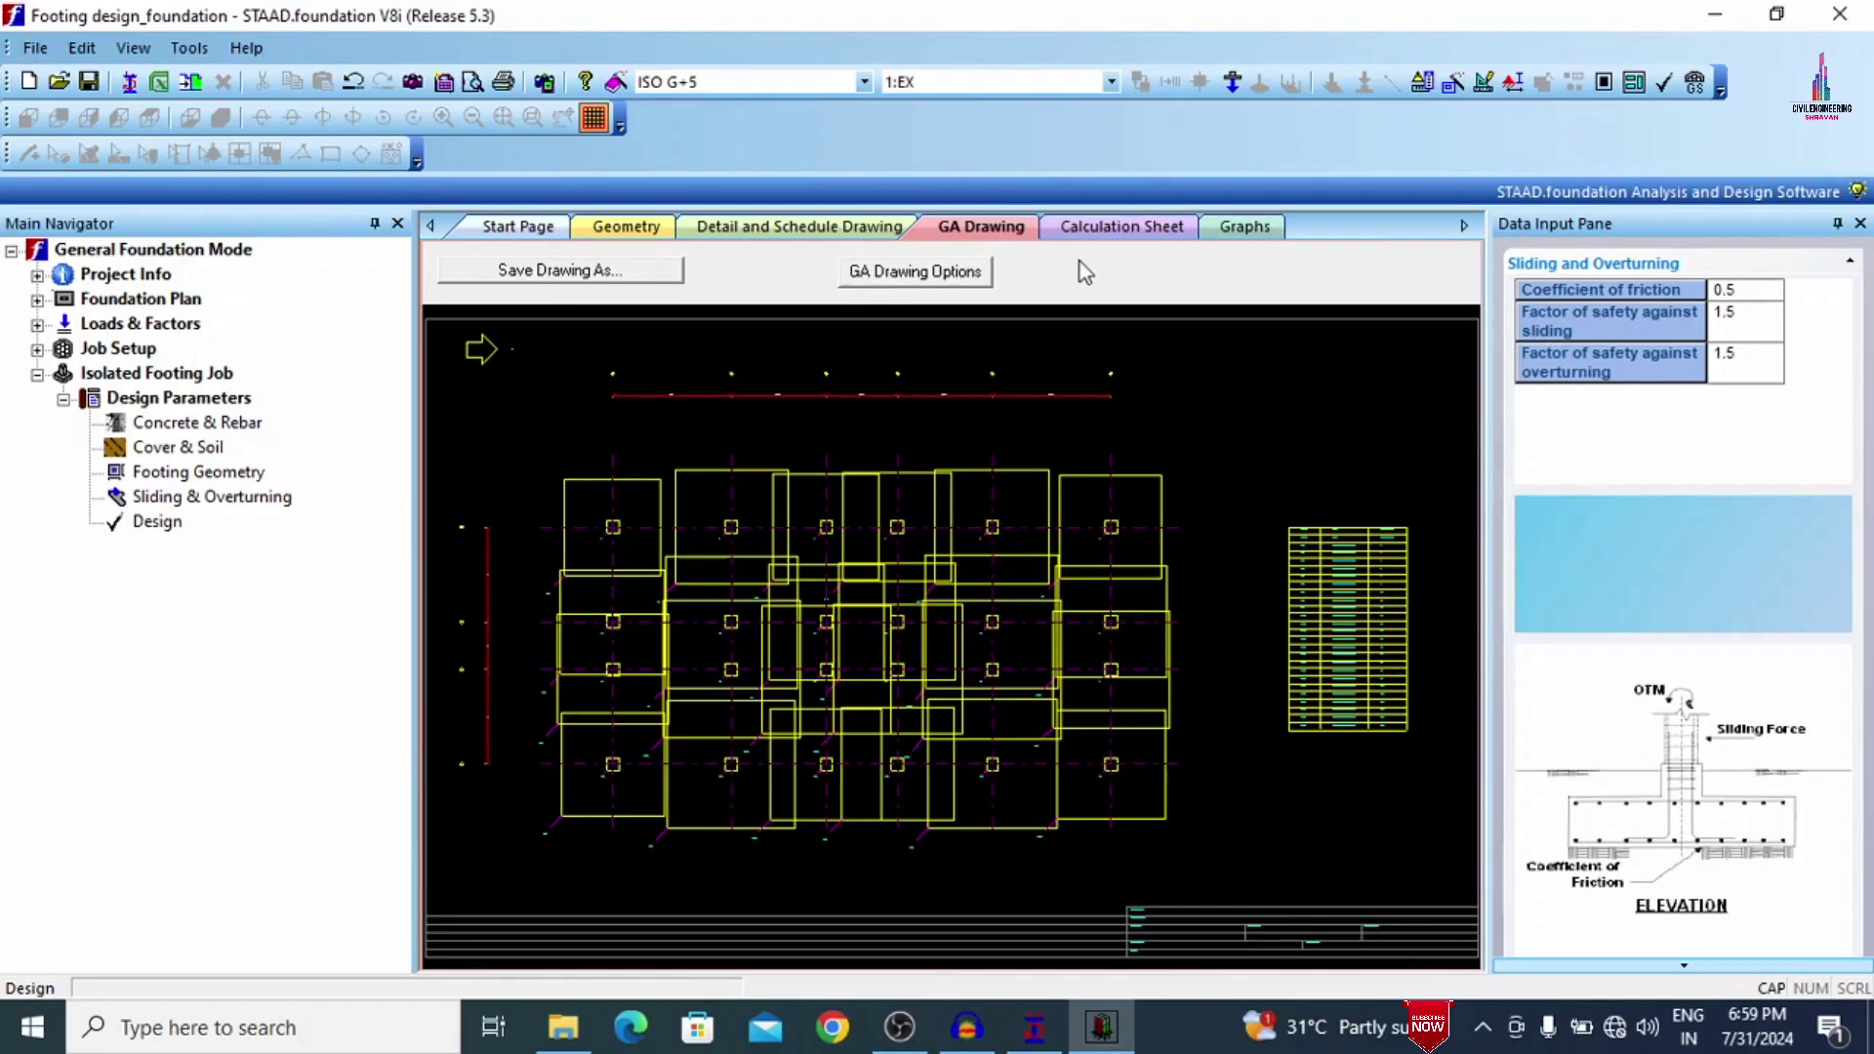
pyautogui.click(1097, 220)
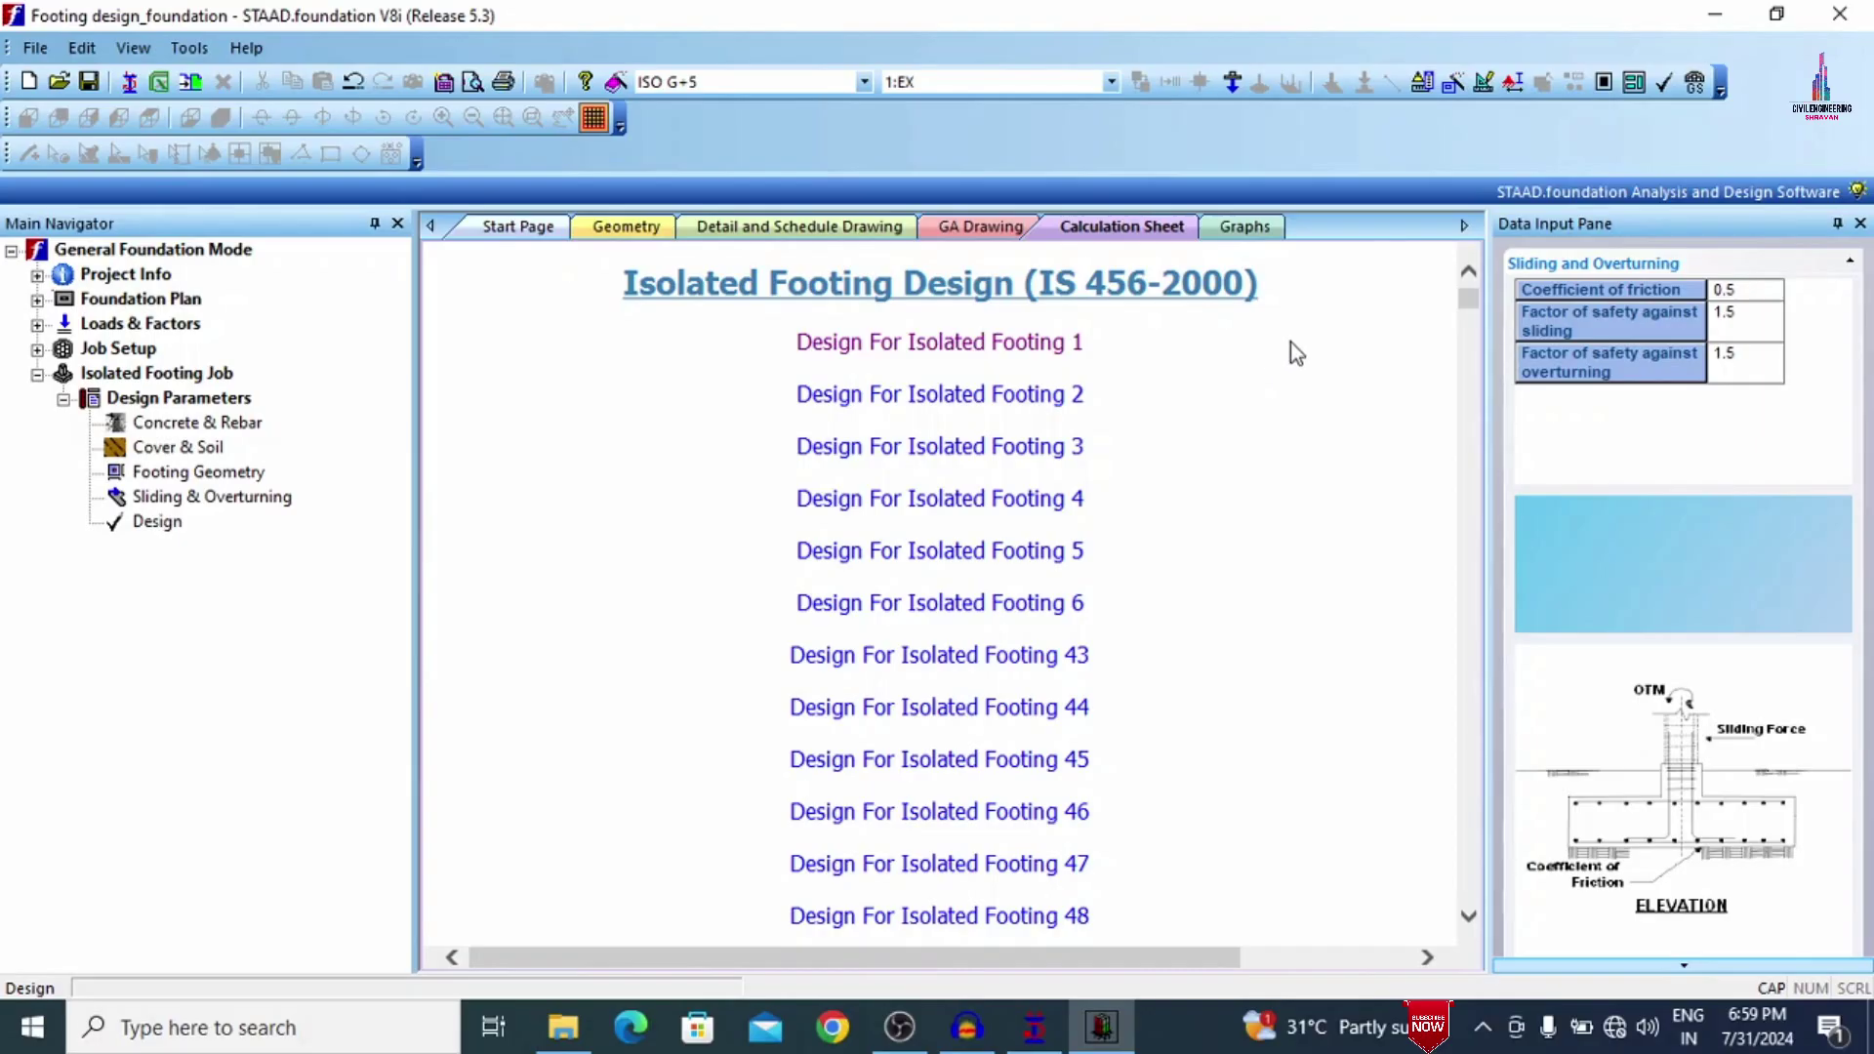
pyautogui.moveTo(1468, 298); pyautogui.dragTo(1508, 253)
pyautogui.click(776, 226)
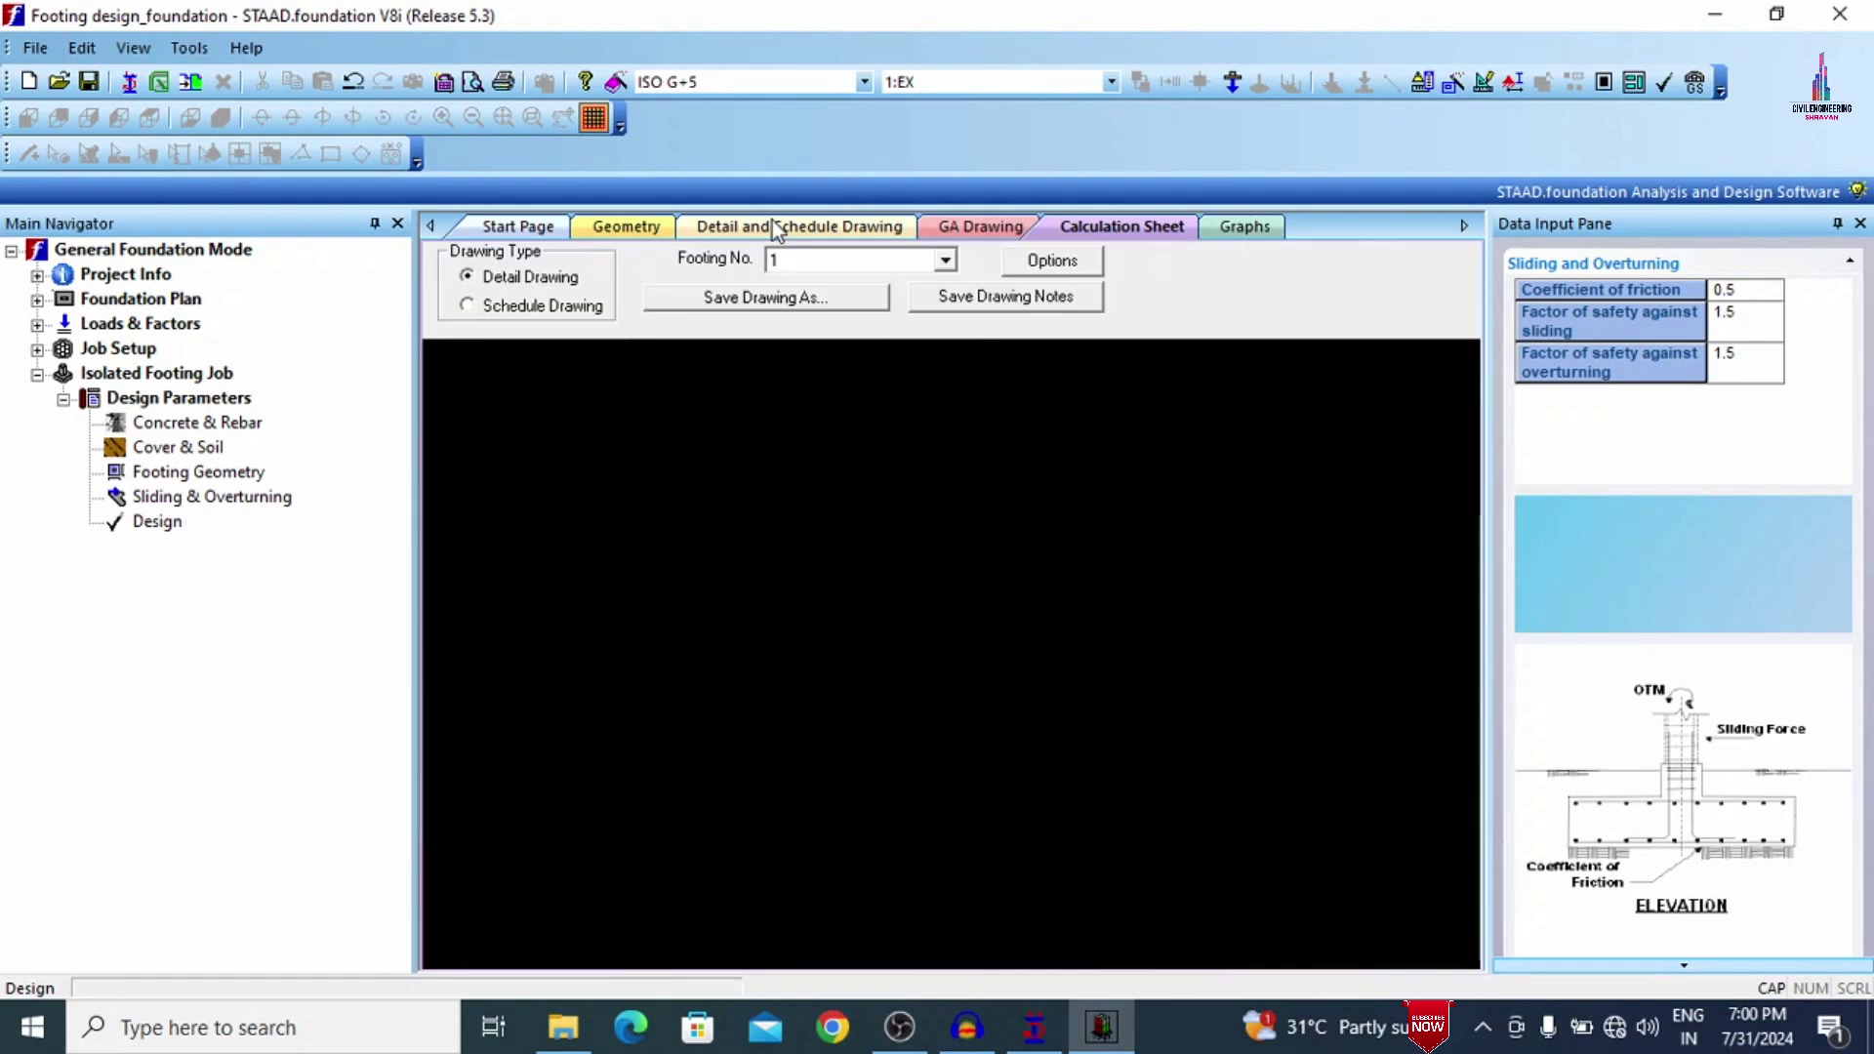
pyautogui.click(942, 225)
# Print all pages of the calculation sheet using the Microsoft Print to PDF printer.
pyautogui.click(1122, 226)
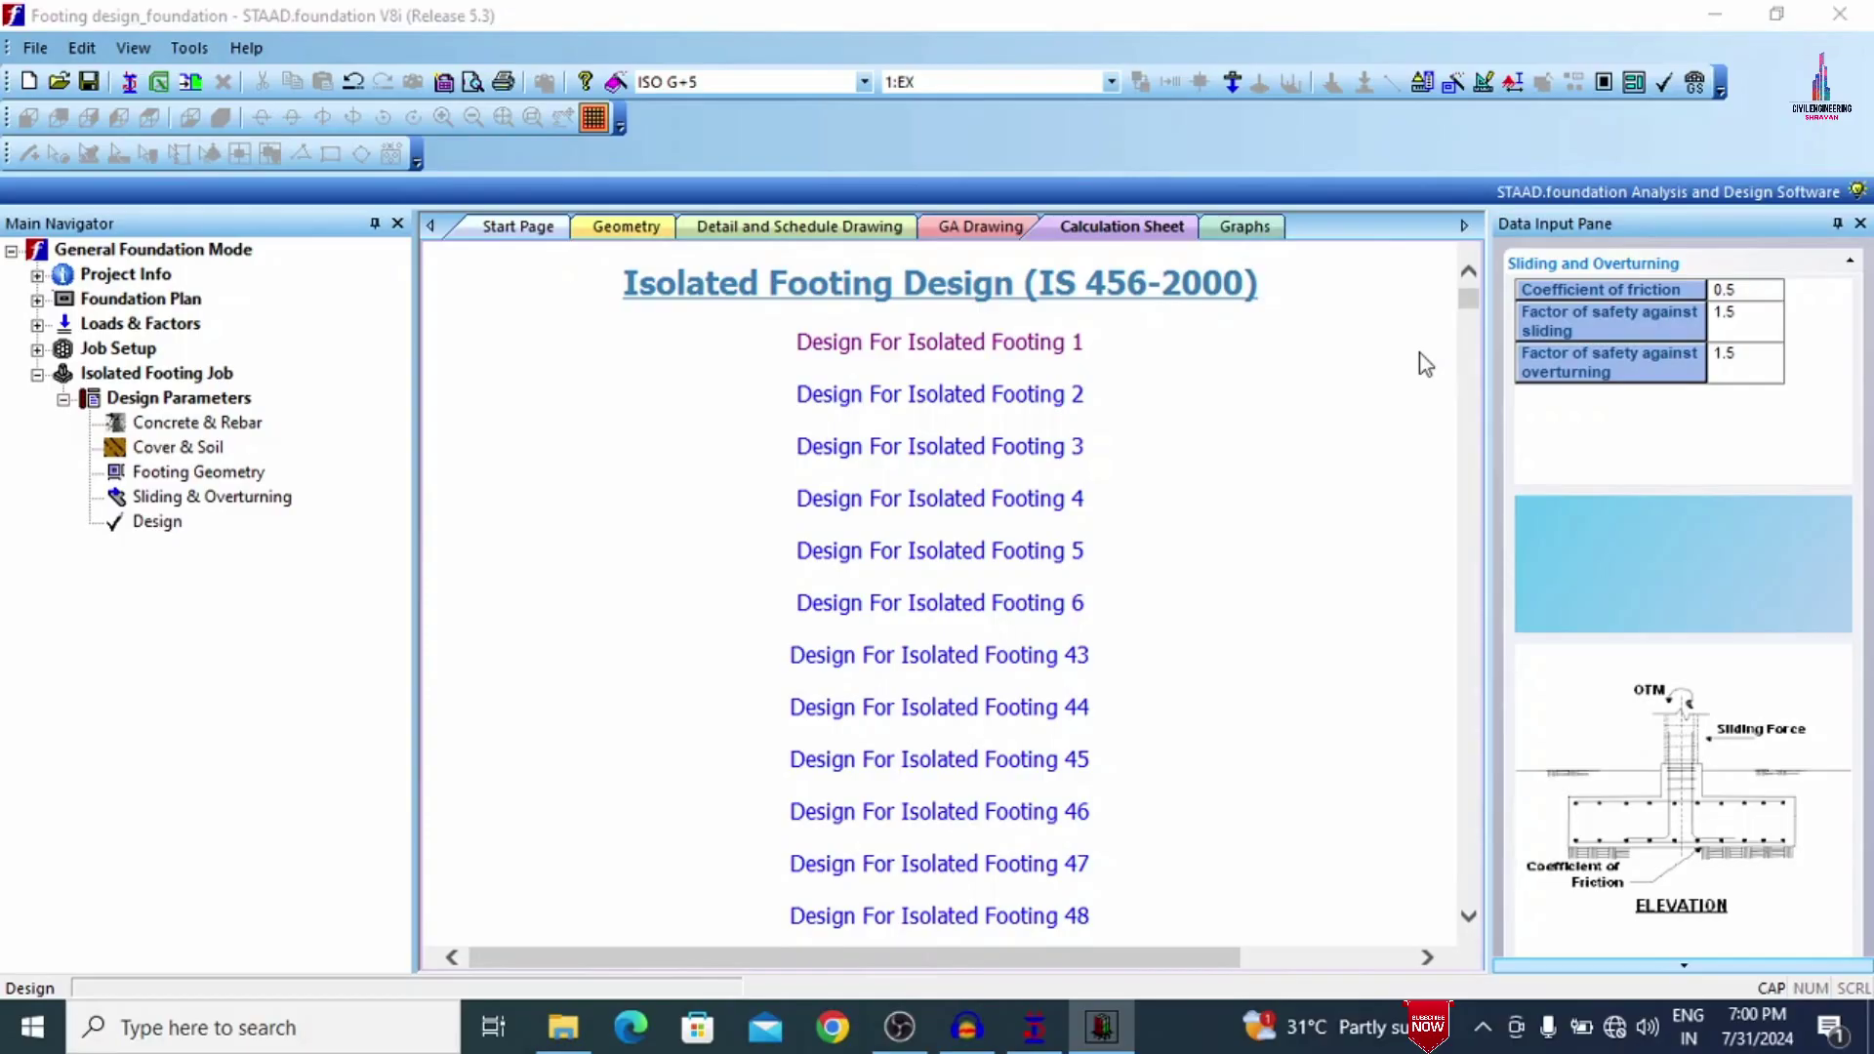
pyautogui.hotkey('ctrl', 'p')
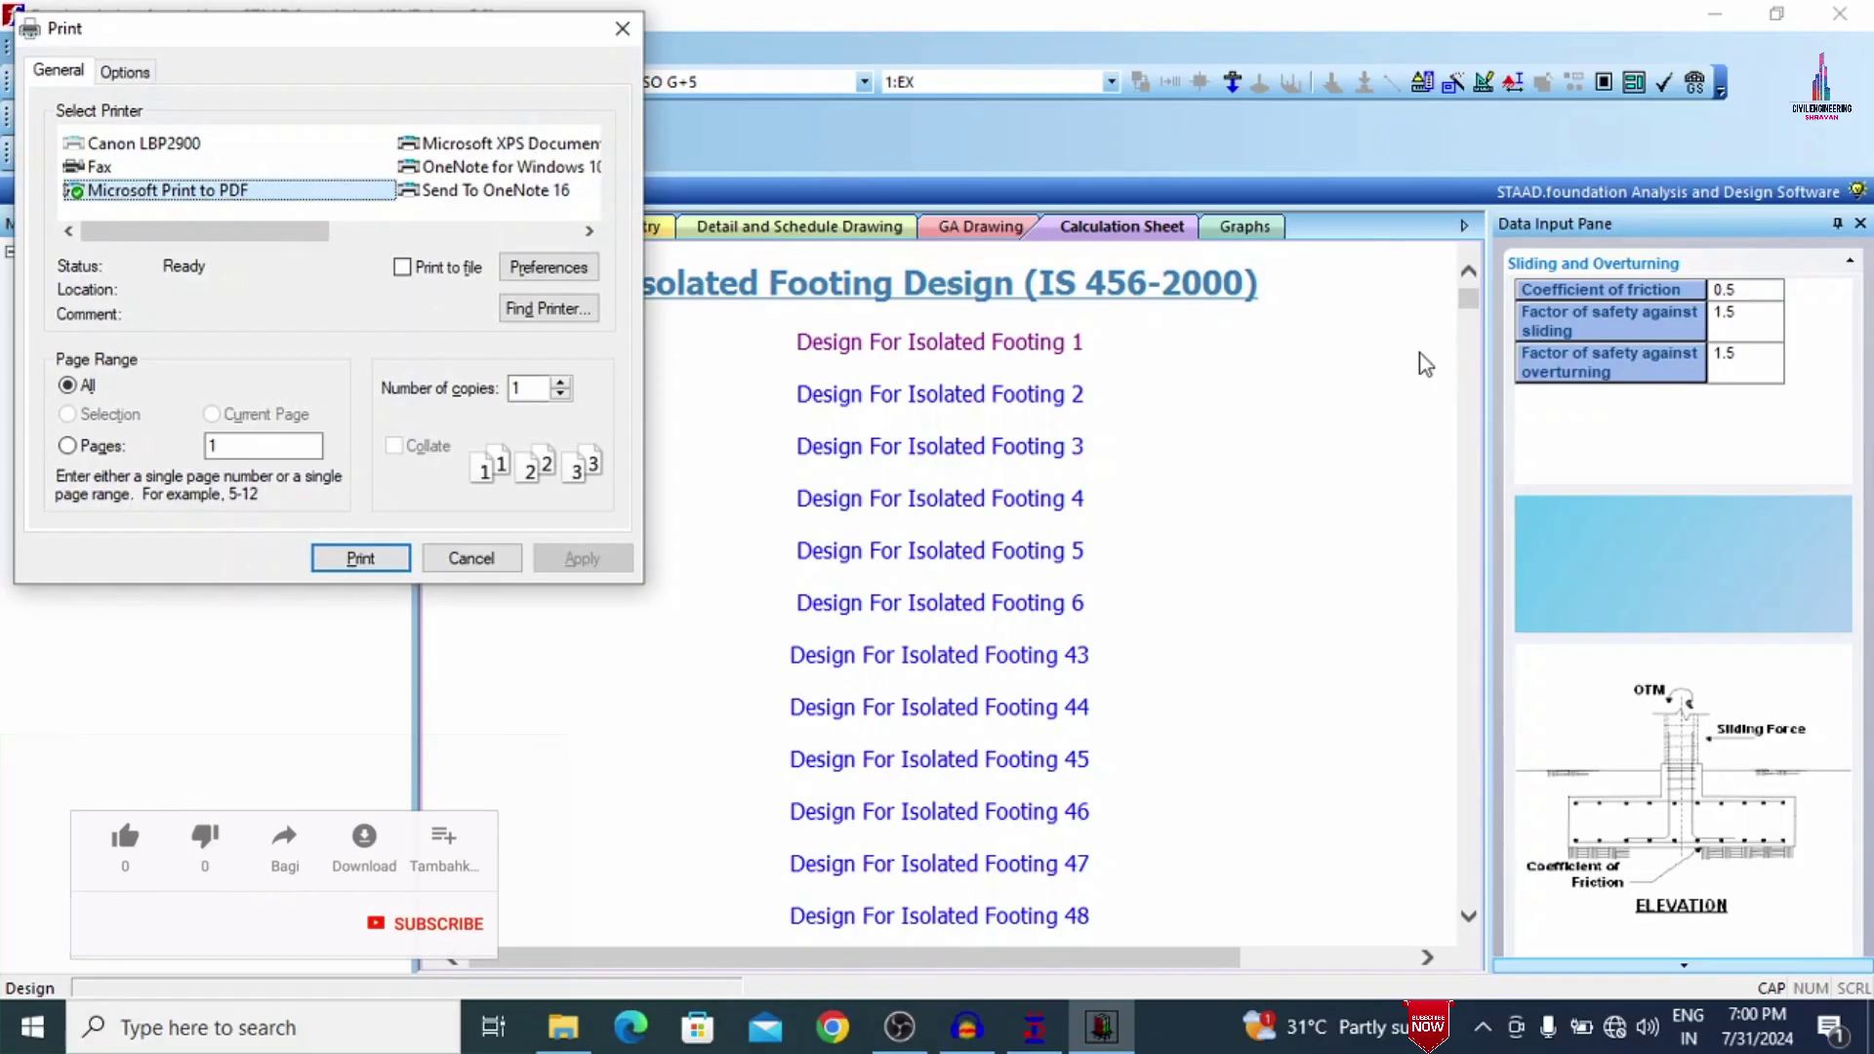
pyautogui.click(214, 198)
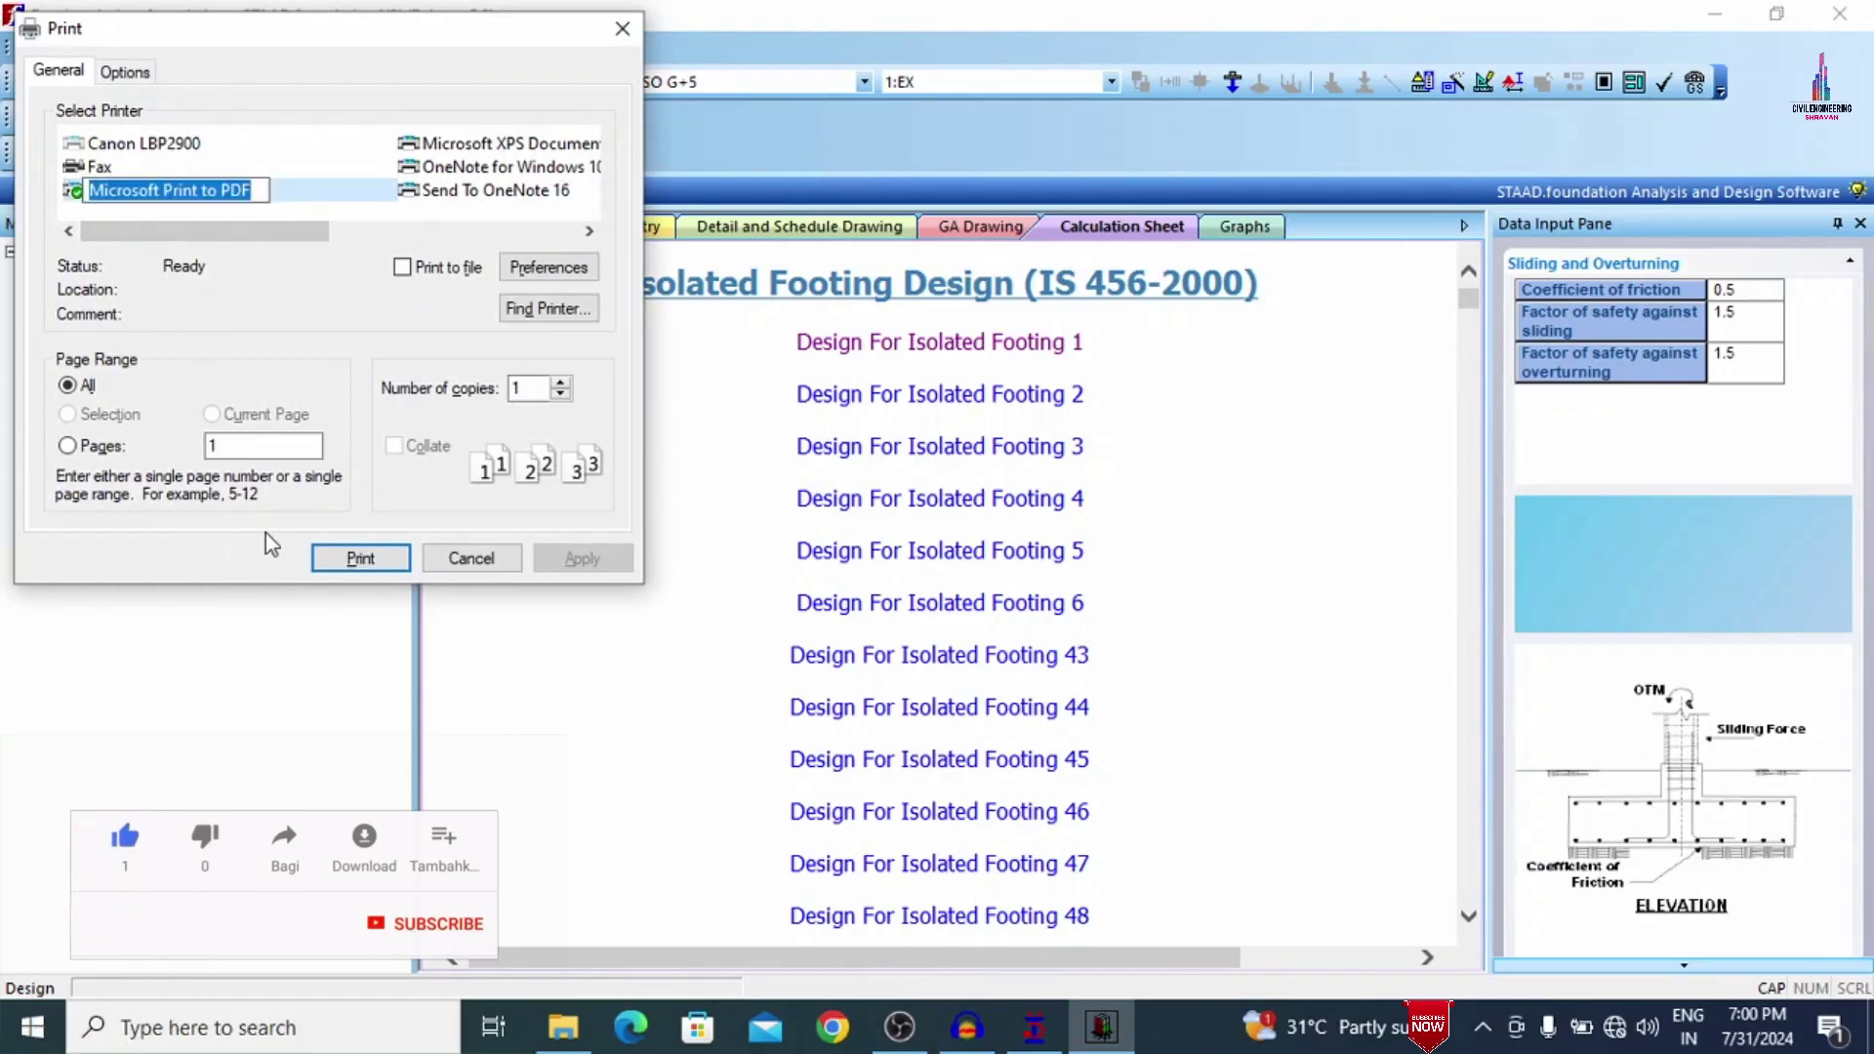
pyautogui.click(354, 199)
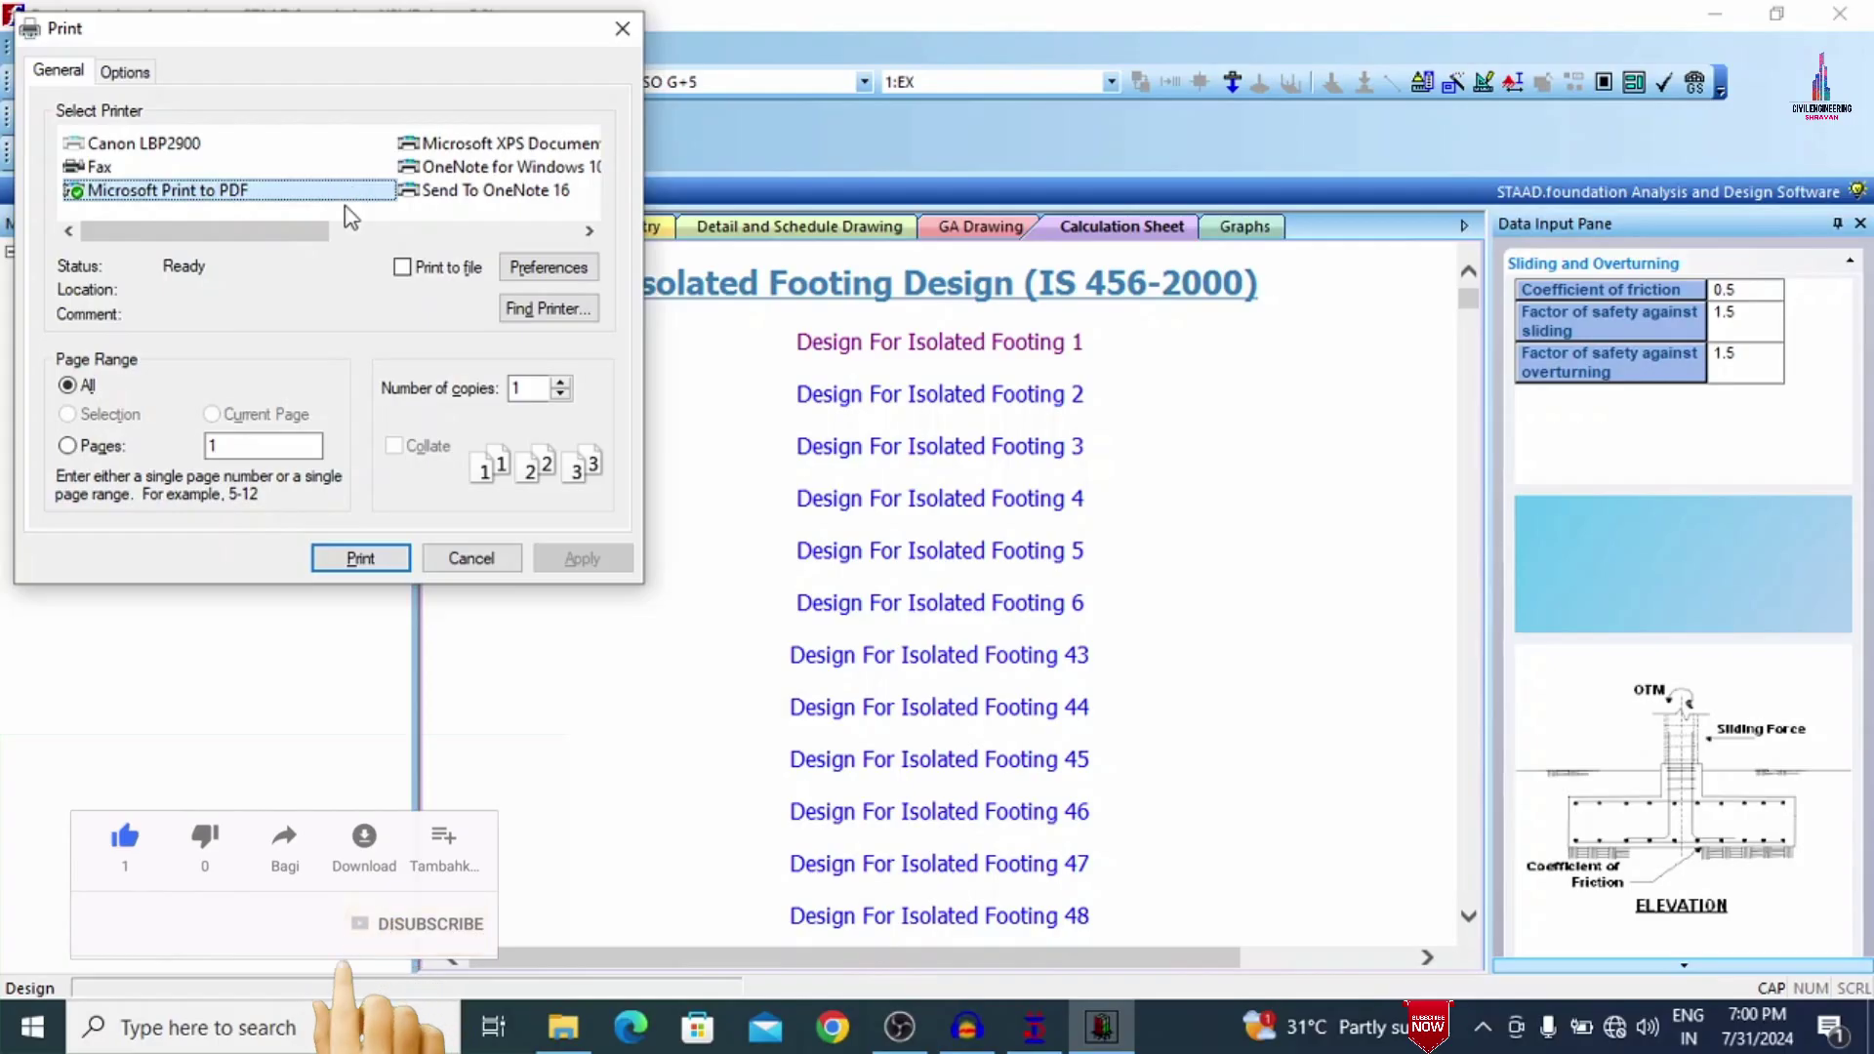
pyautogui.click(337, 566)
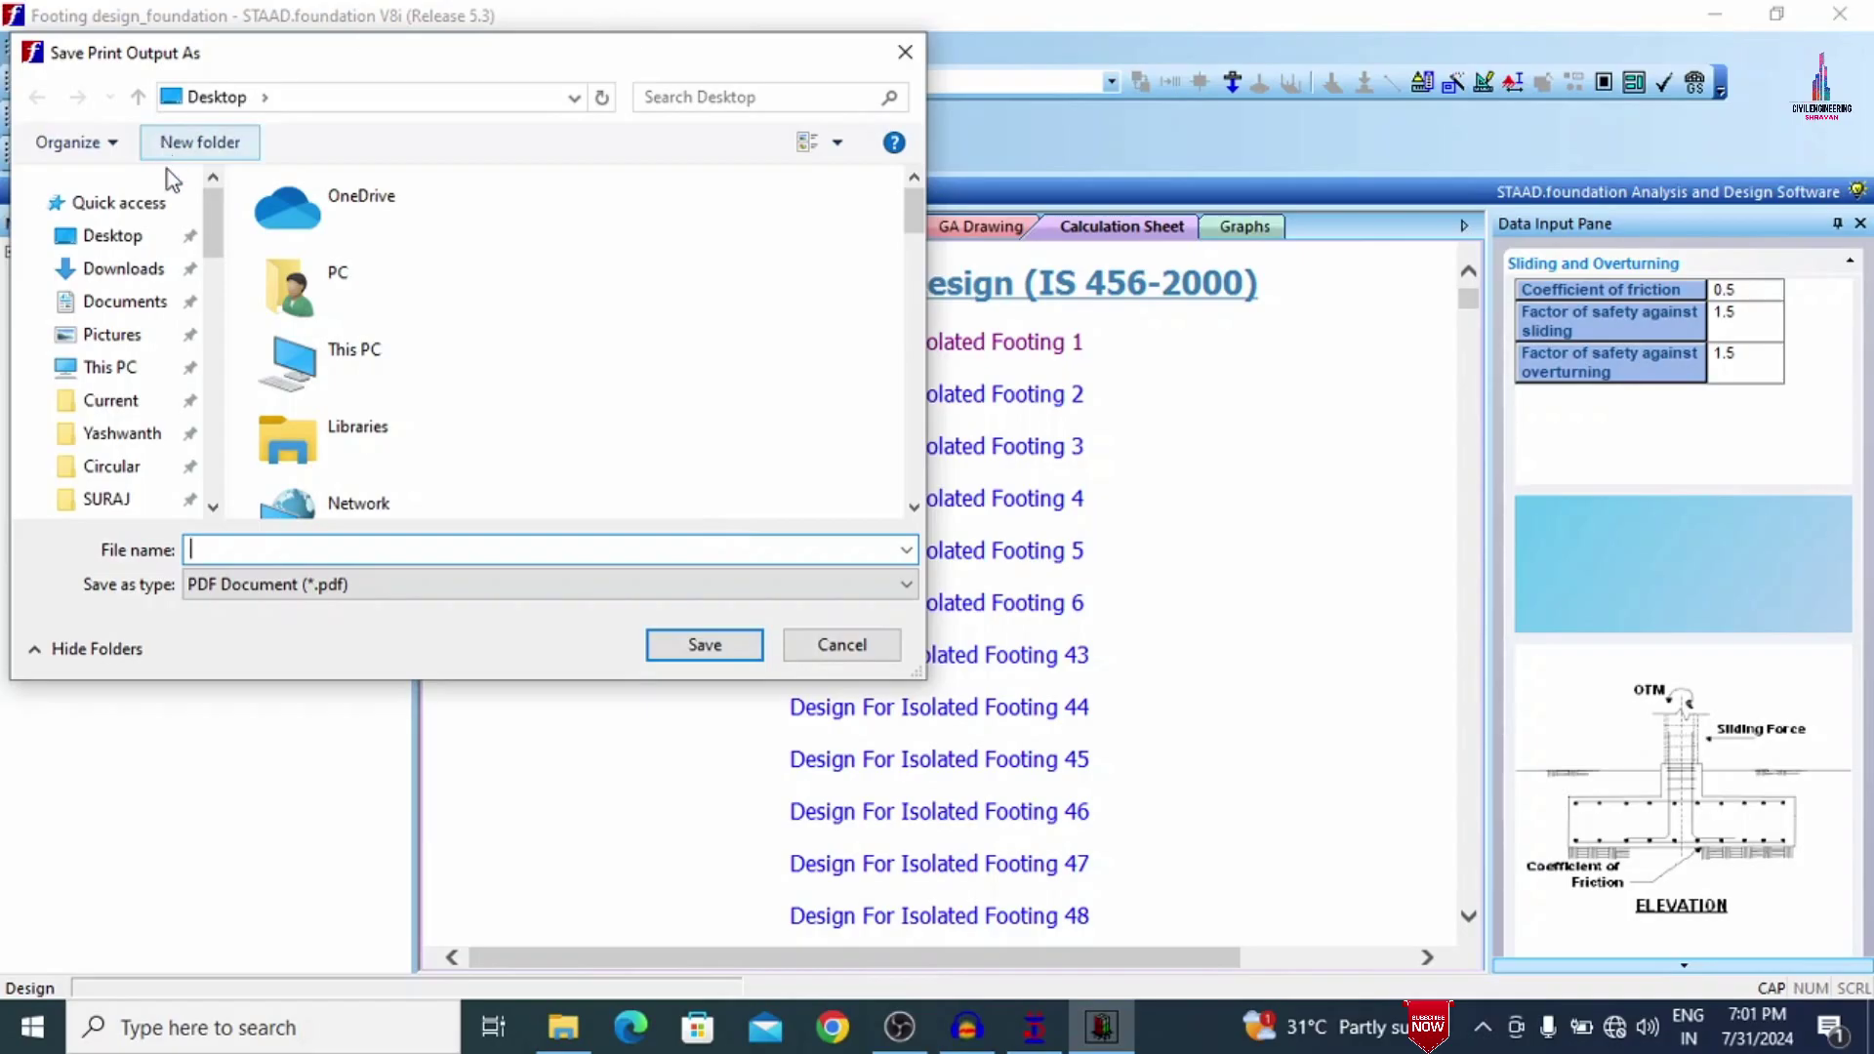
# Save the print output to the Desktop as a PDF document named PDF 123.
pyautogui.click(76, 237)
pyautogui.click(403, 550)
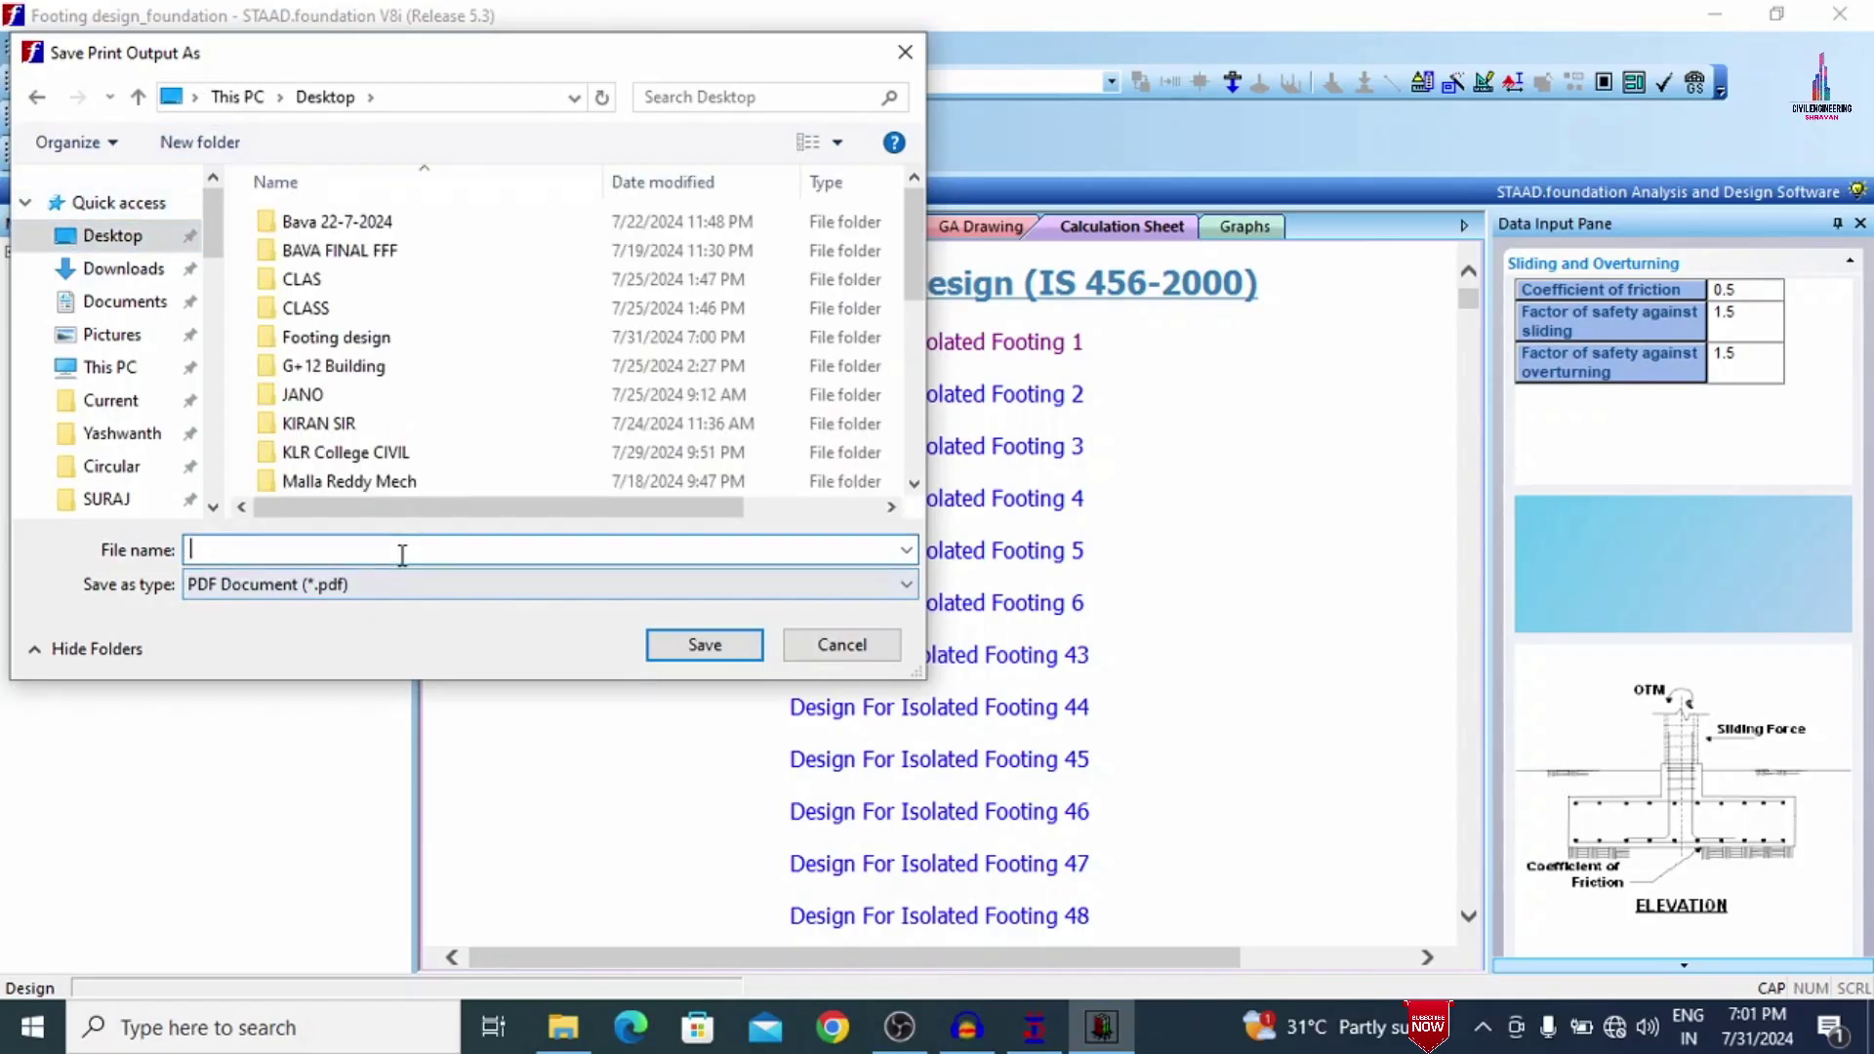
pyautogui.write('PDF')
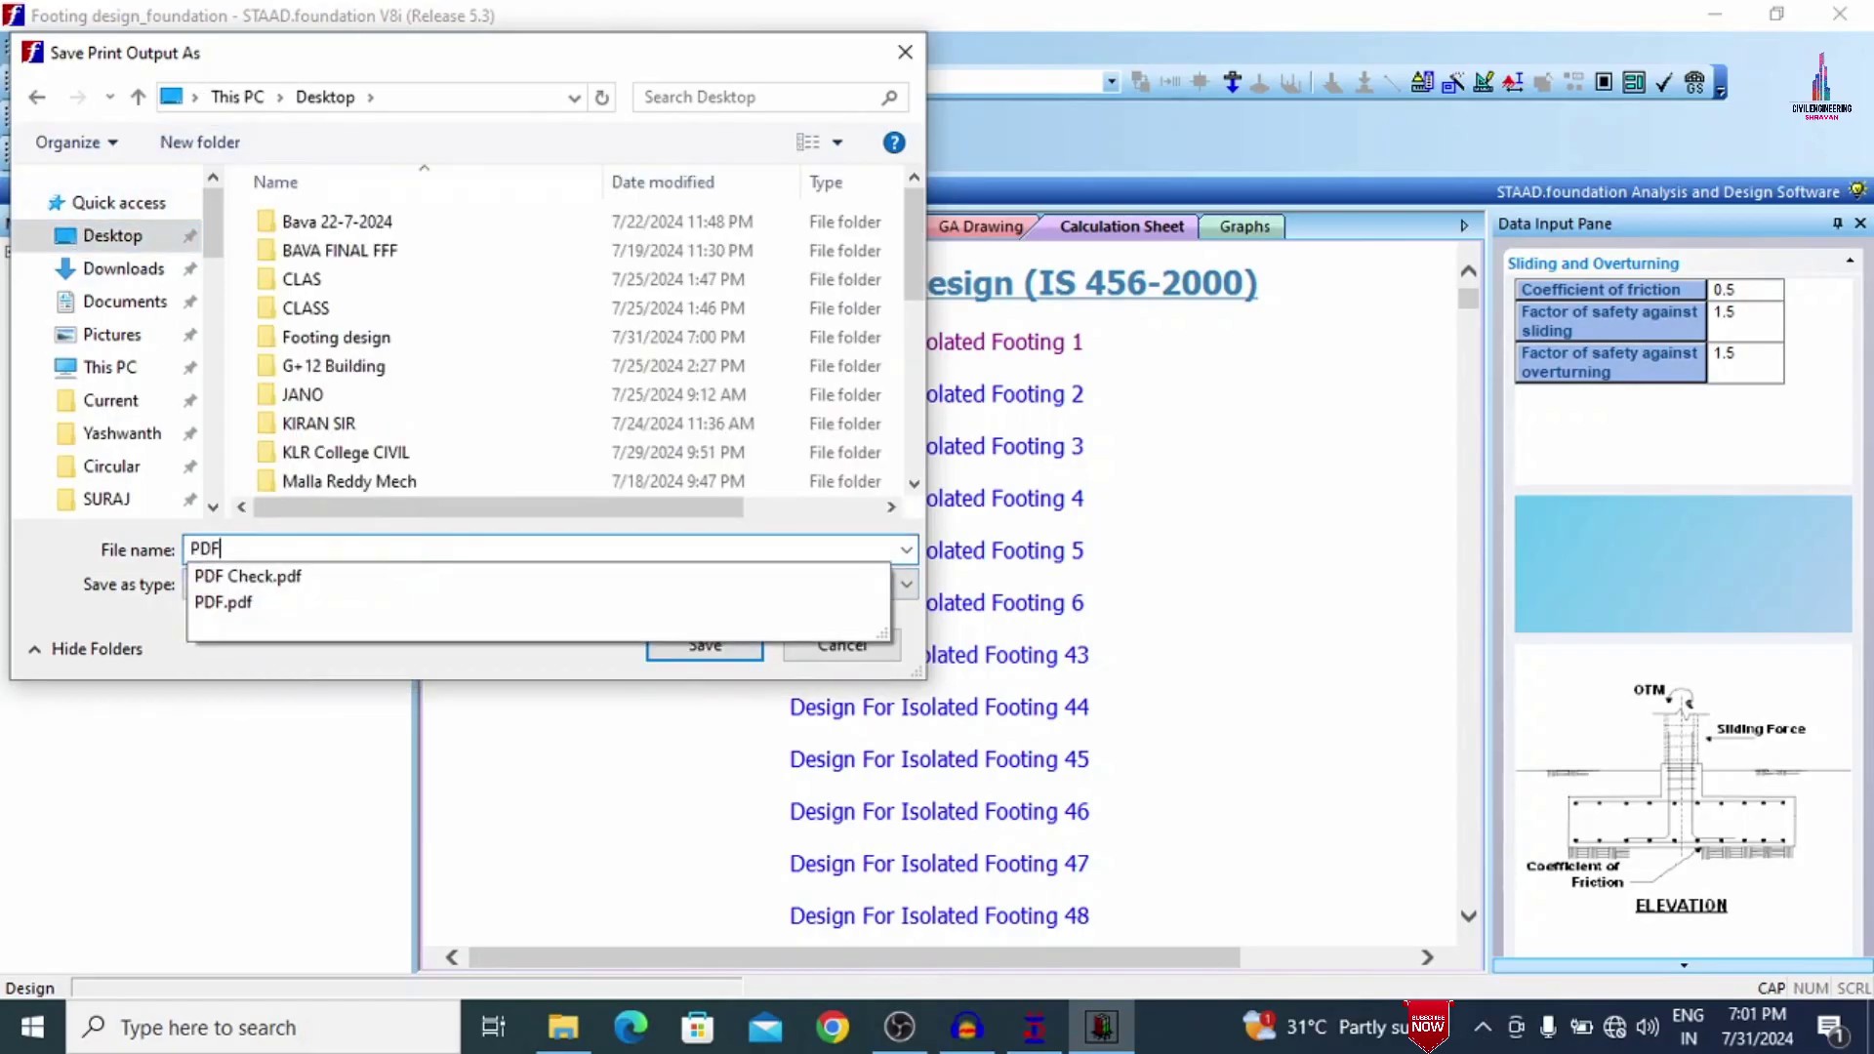
pyautogui.write(' 123')
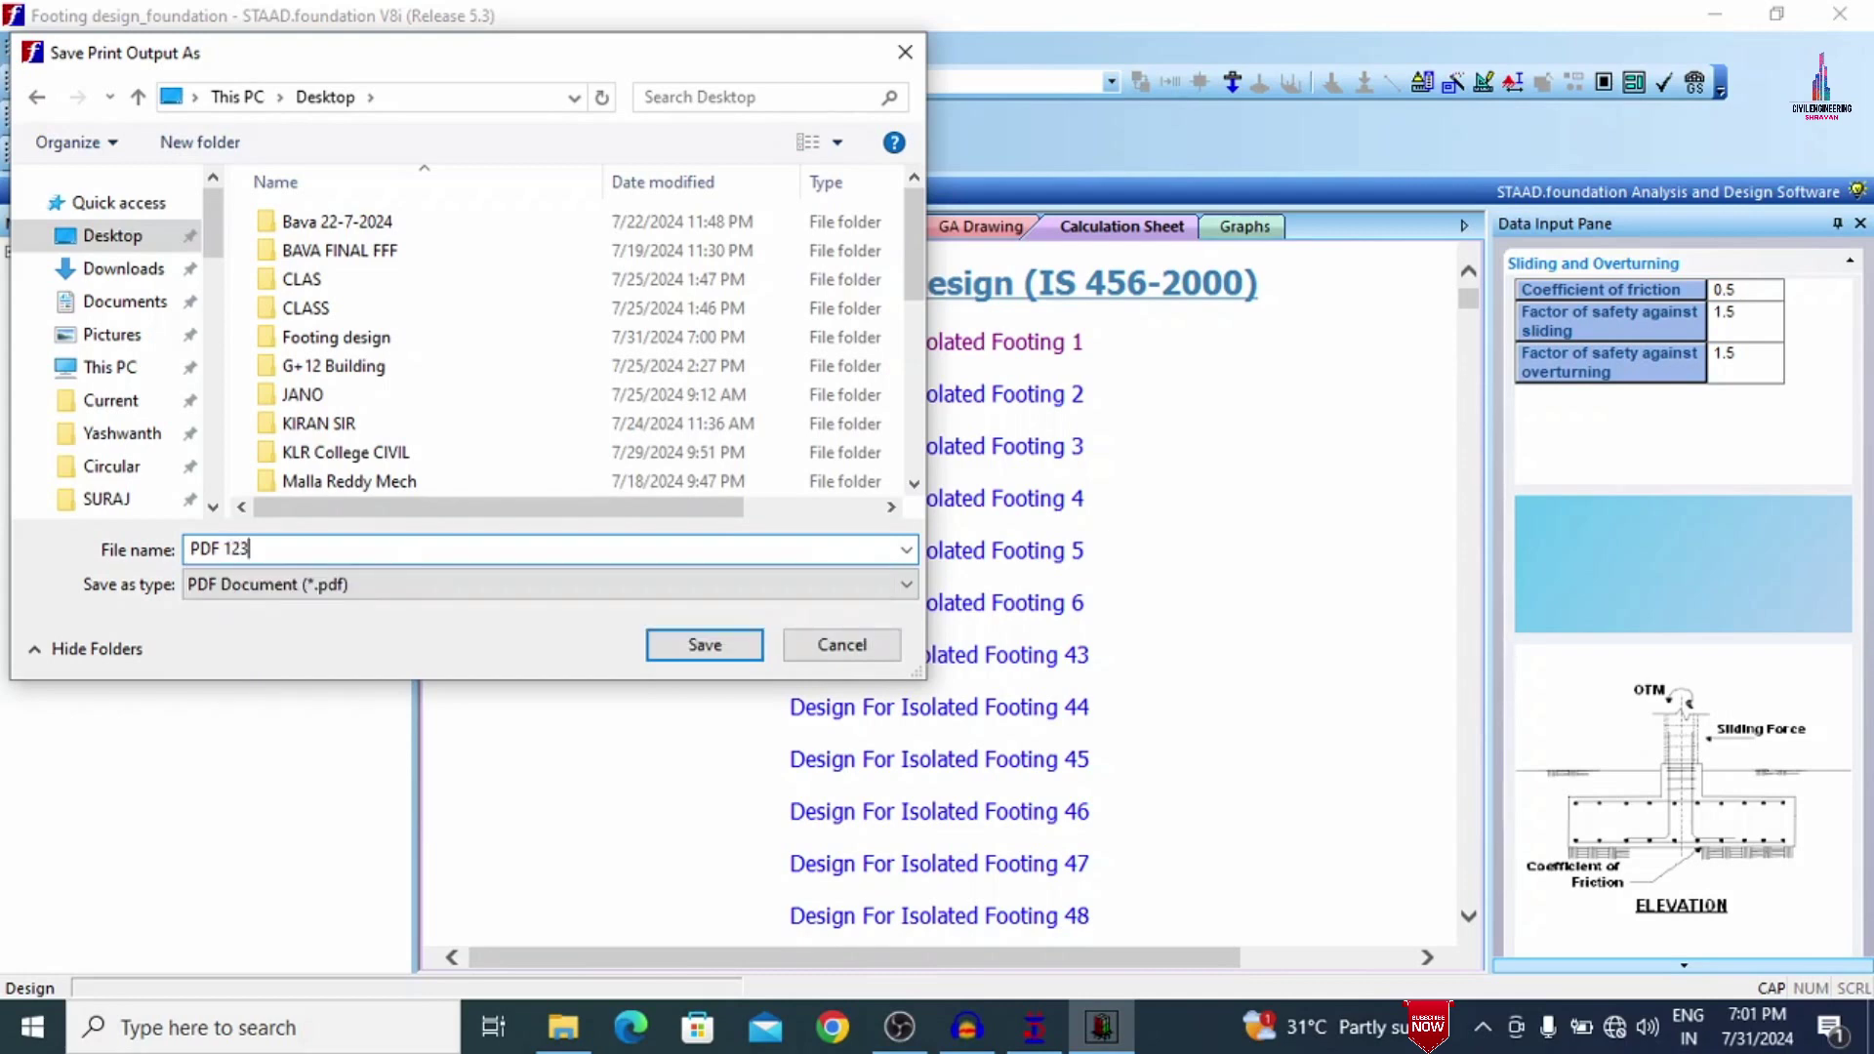
pyautogui.press('Return')
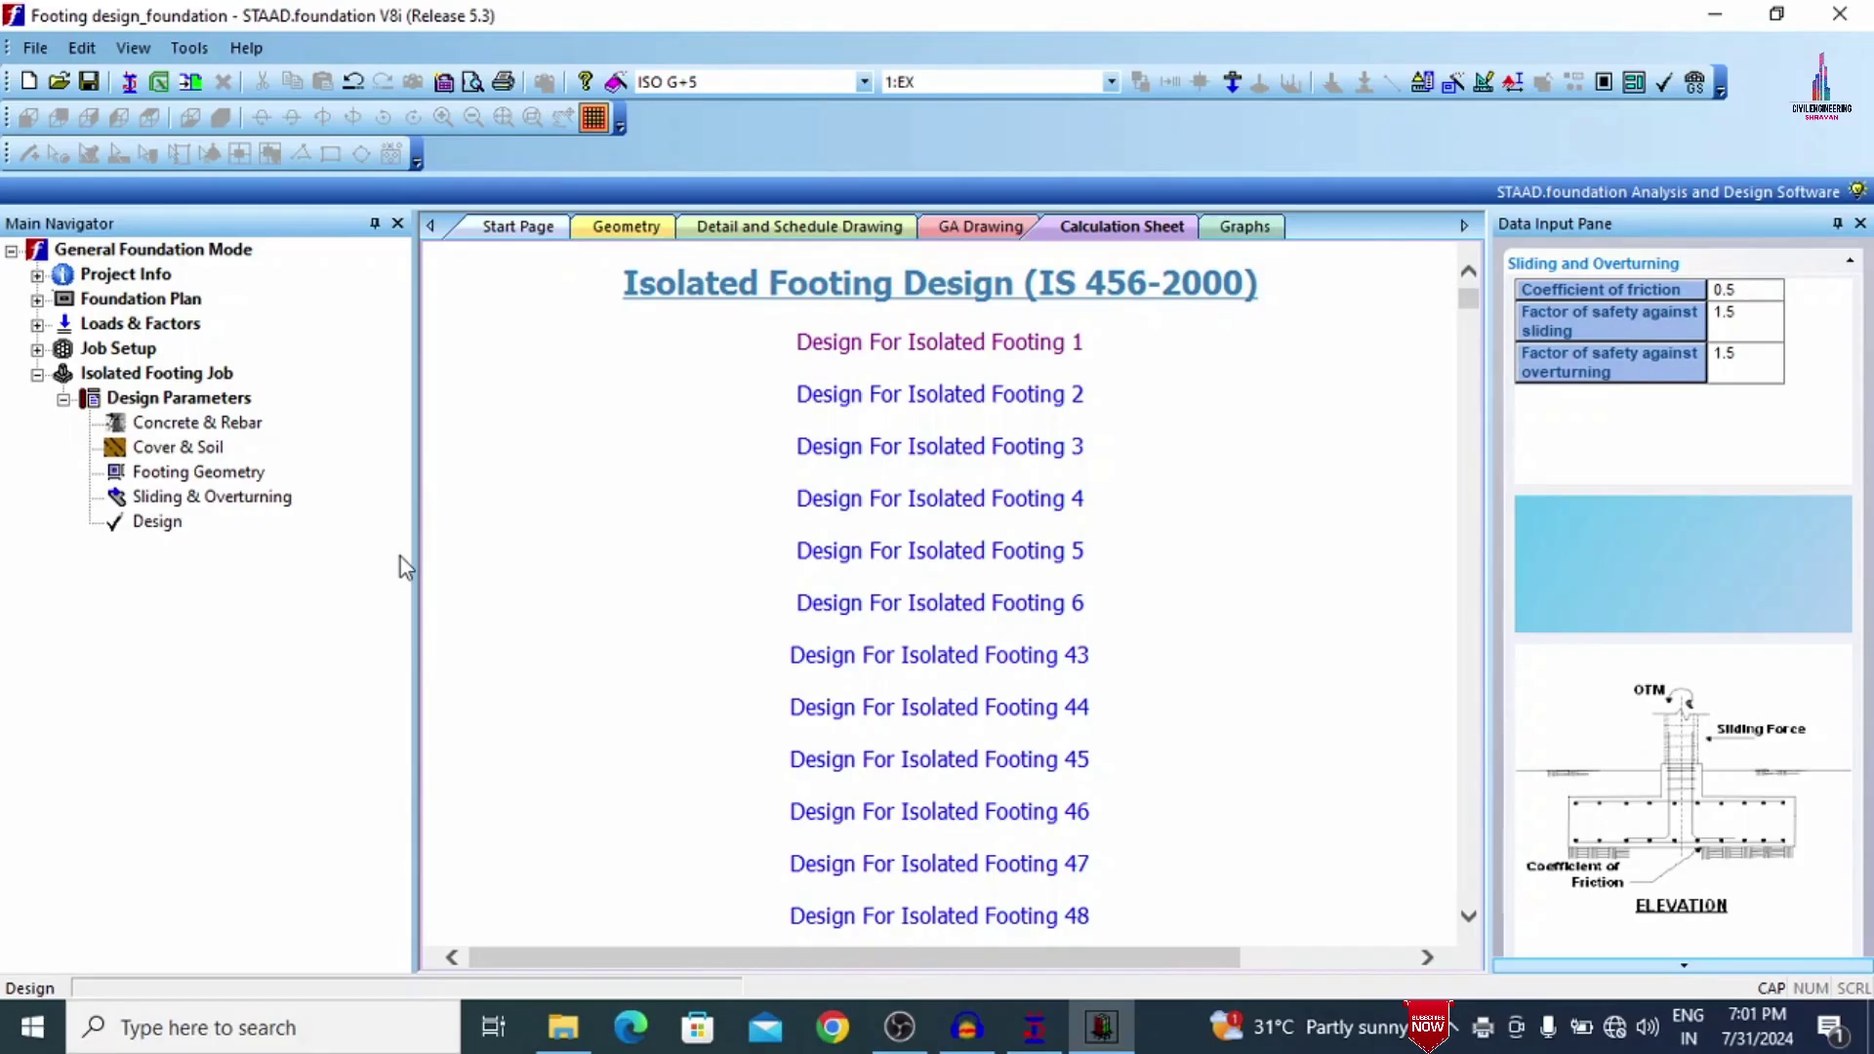
# Go to the Windows desktop, open PDF 123 and check the report's page count.
pyautogui.click(1724, 12)
pyautogui.click(1713, 14)
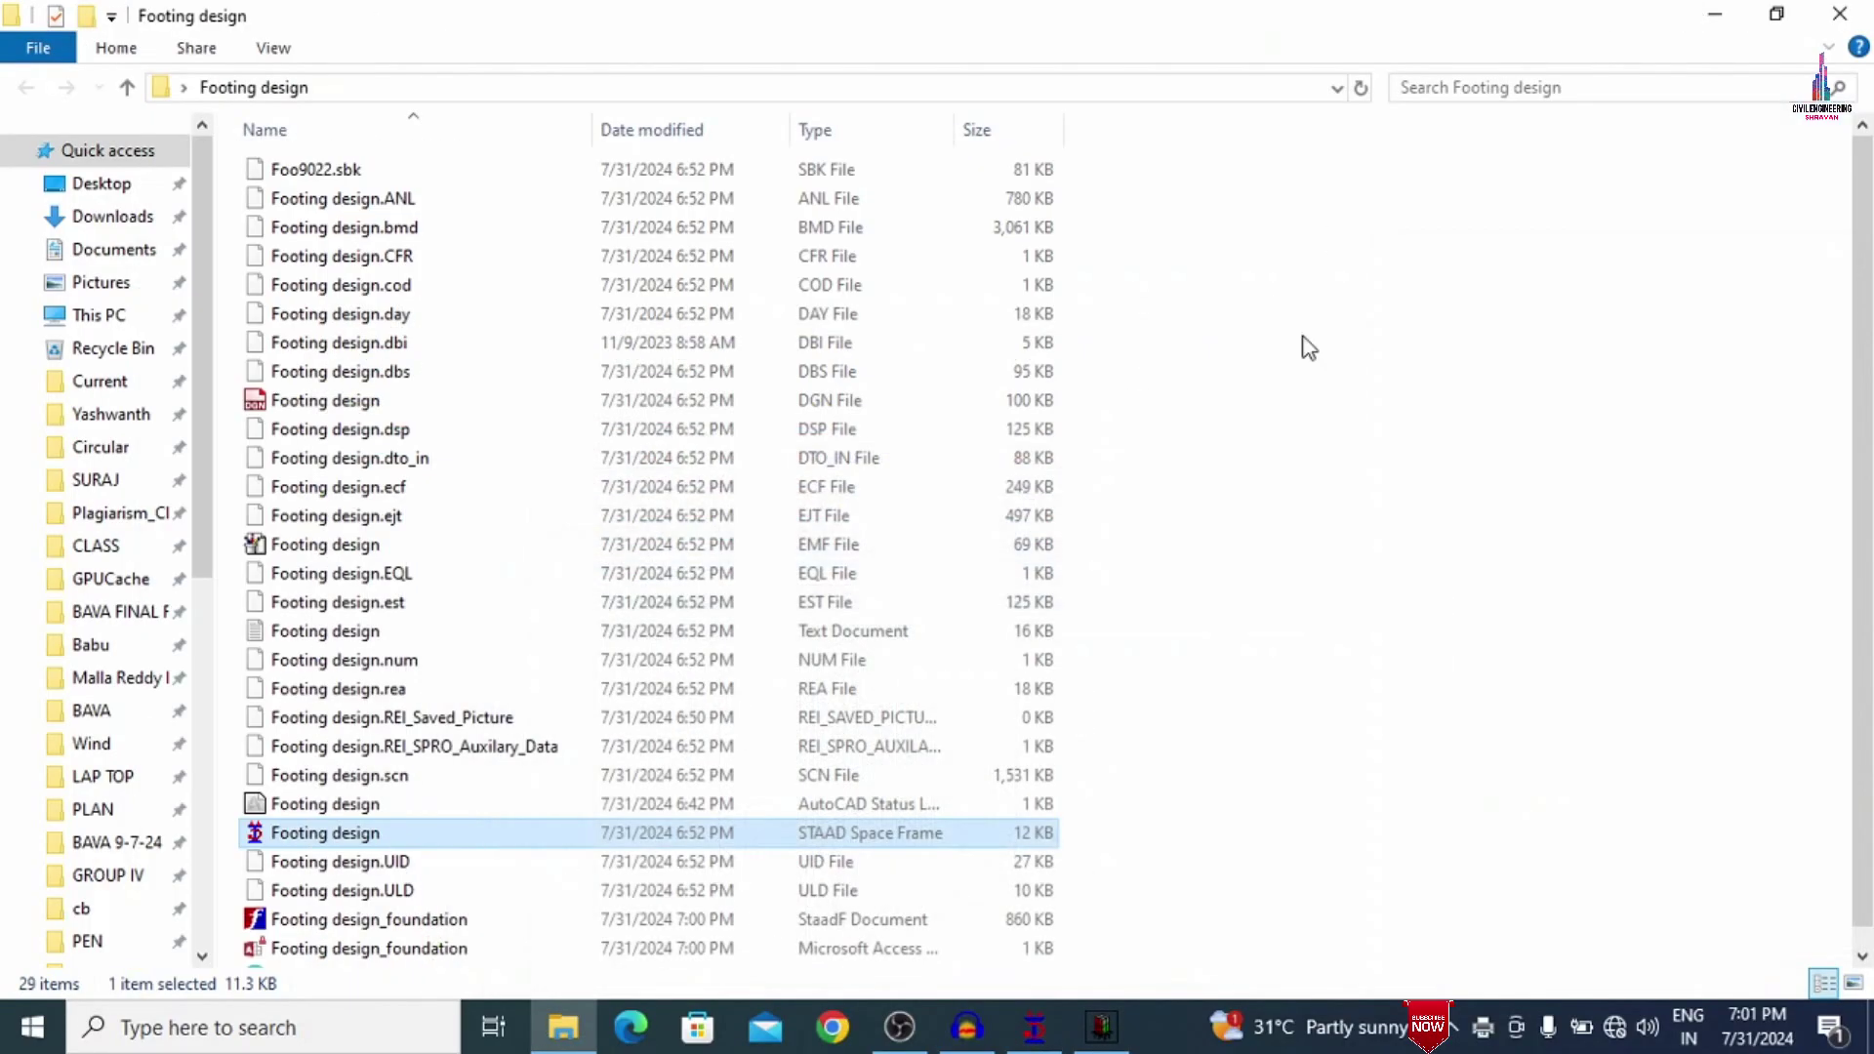
pyautogui.press('super+d')
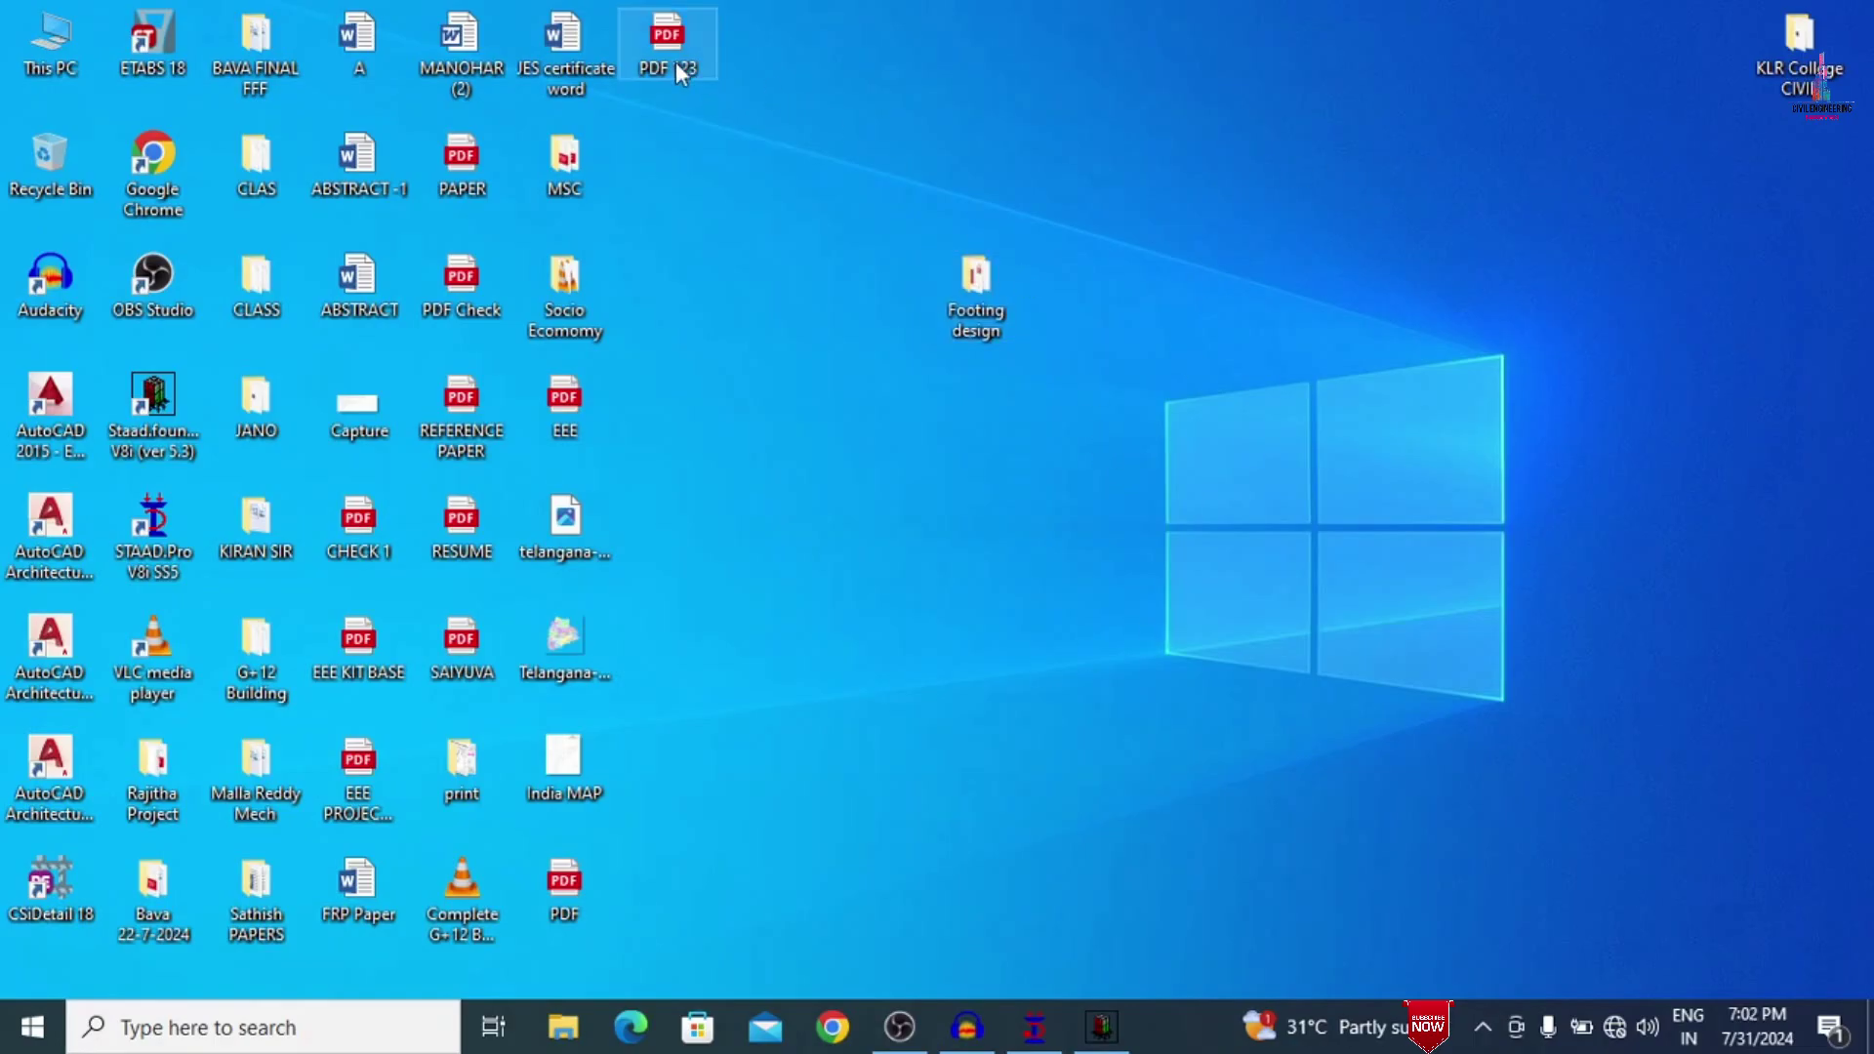
pyautogui.doubleClick(650, 43)
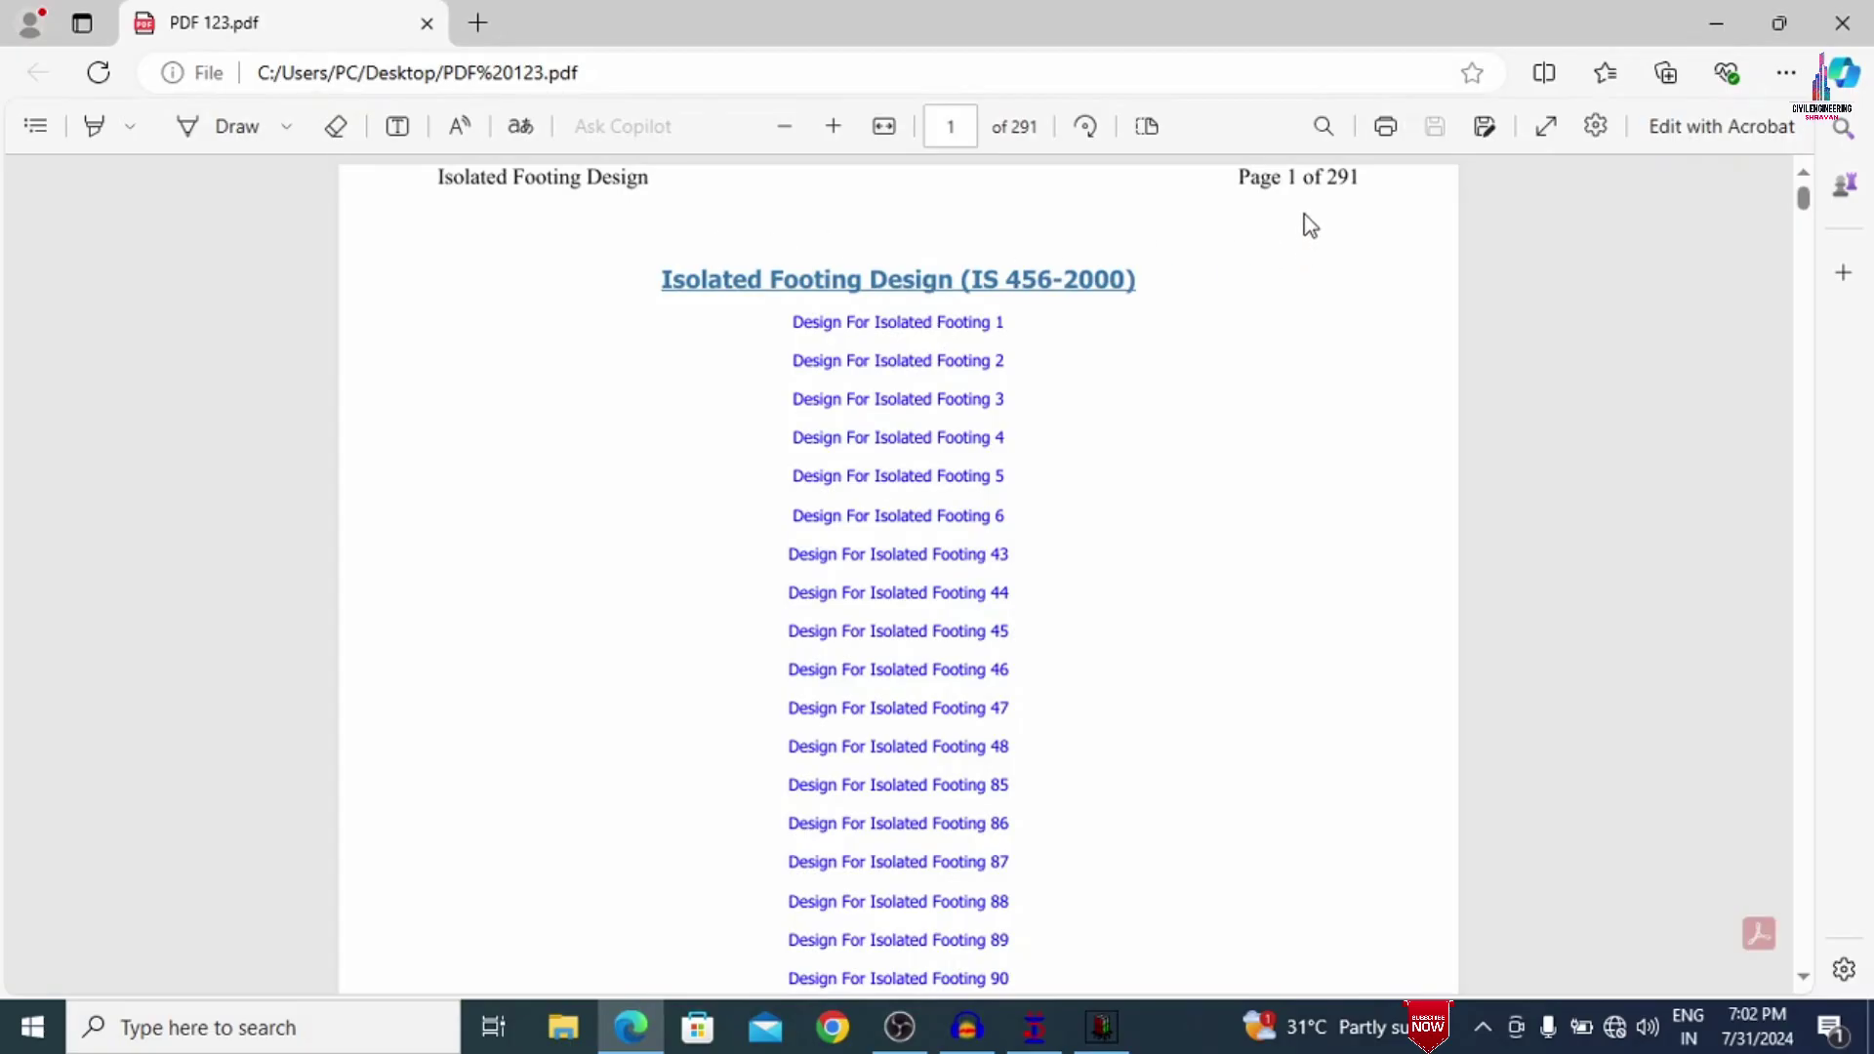
pyautogui.moveTo(1245, 185); pyautogui.dragTo(1362, 201)
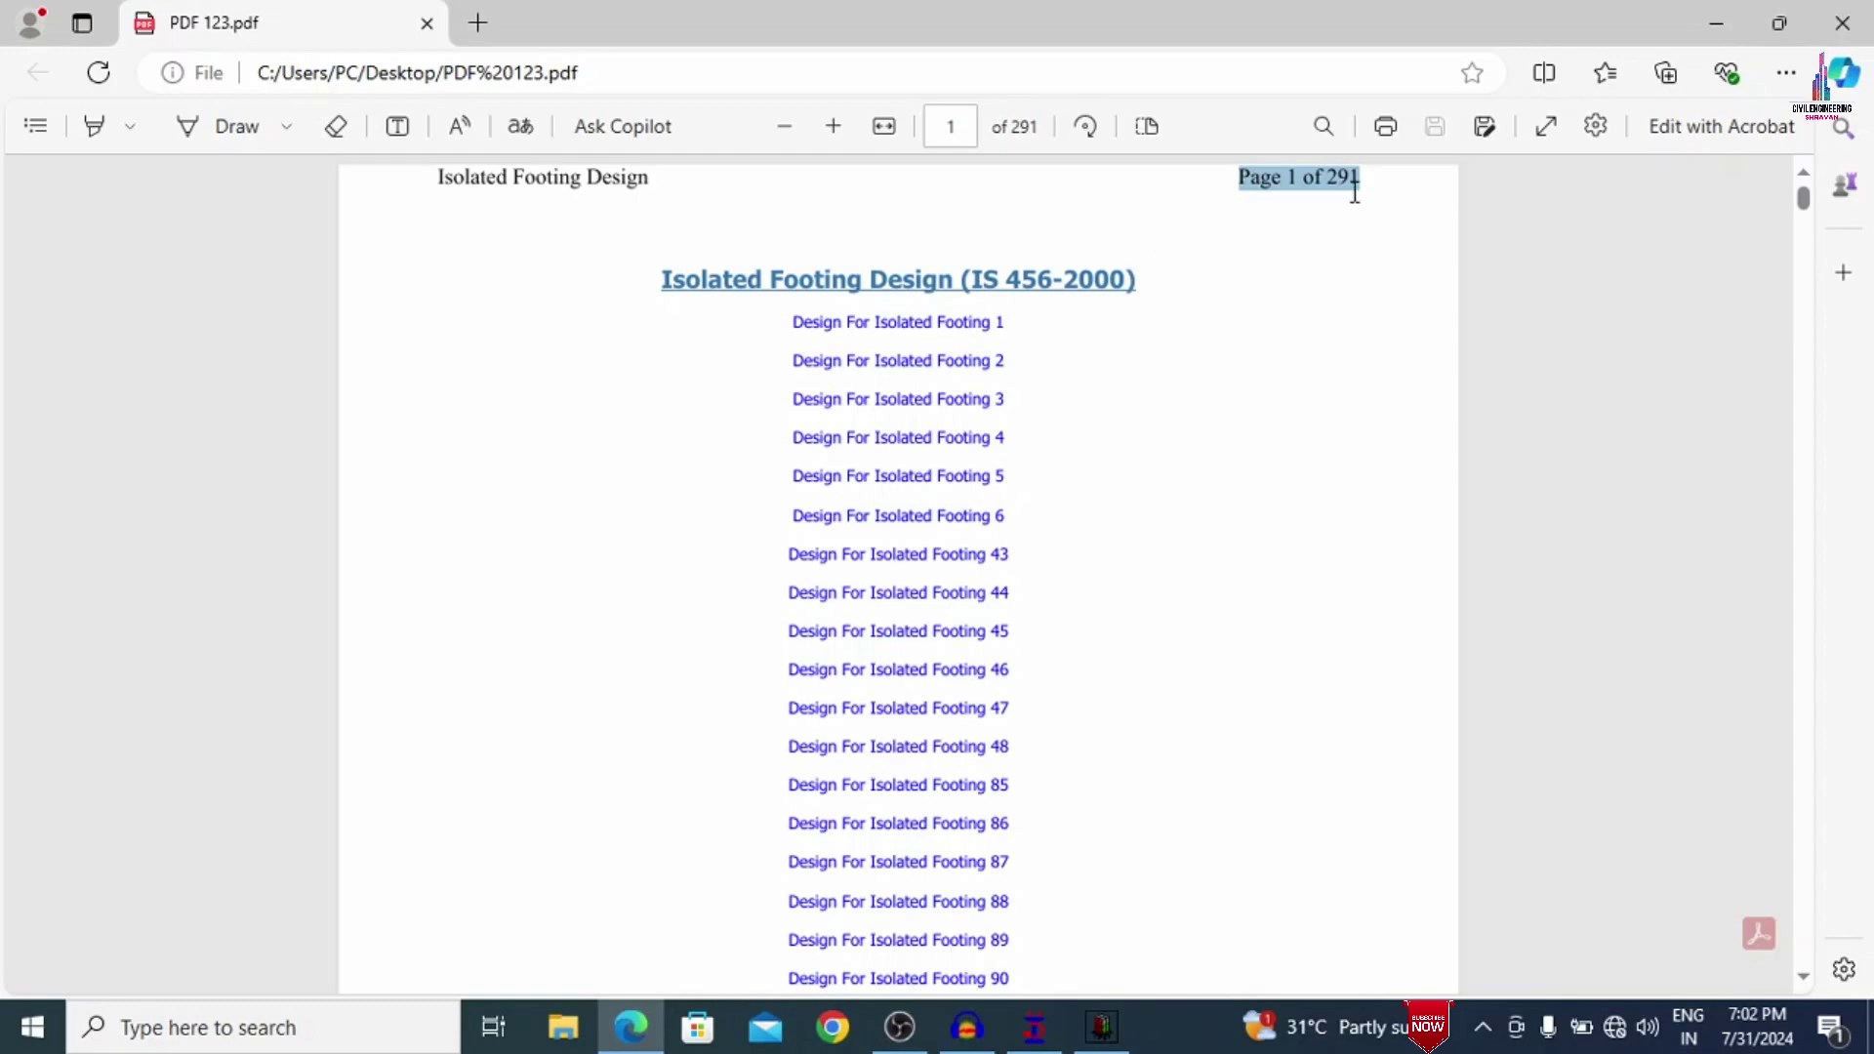
pyautogui.click(1374, 230)
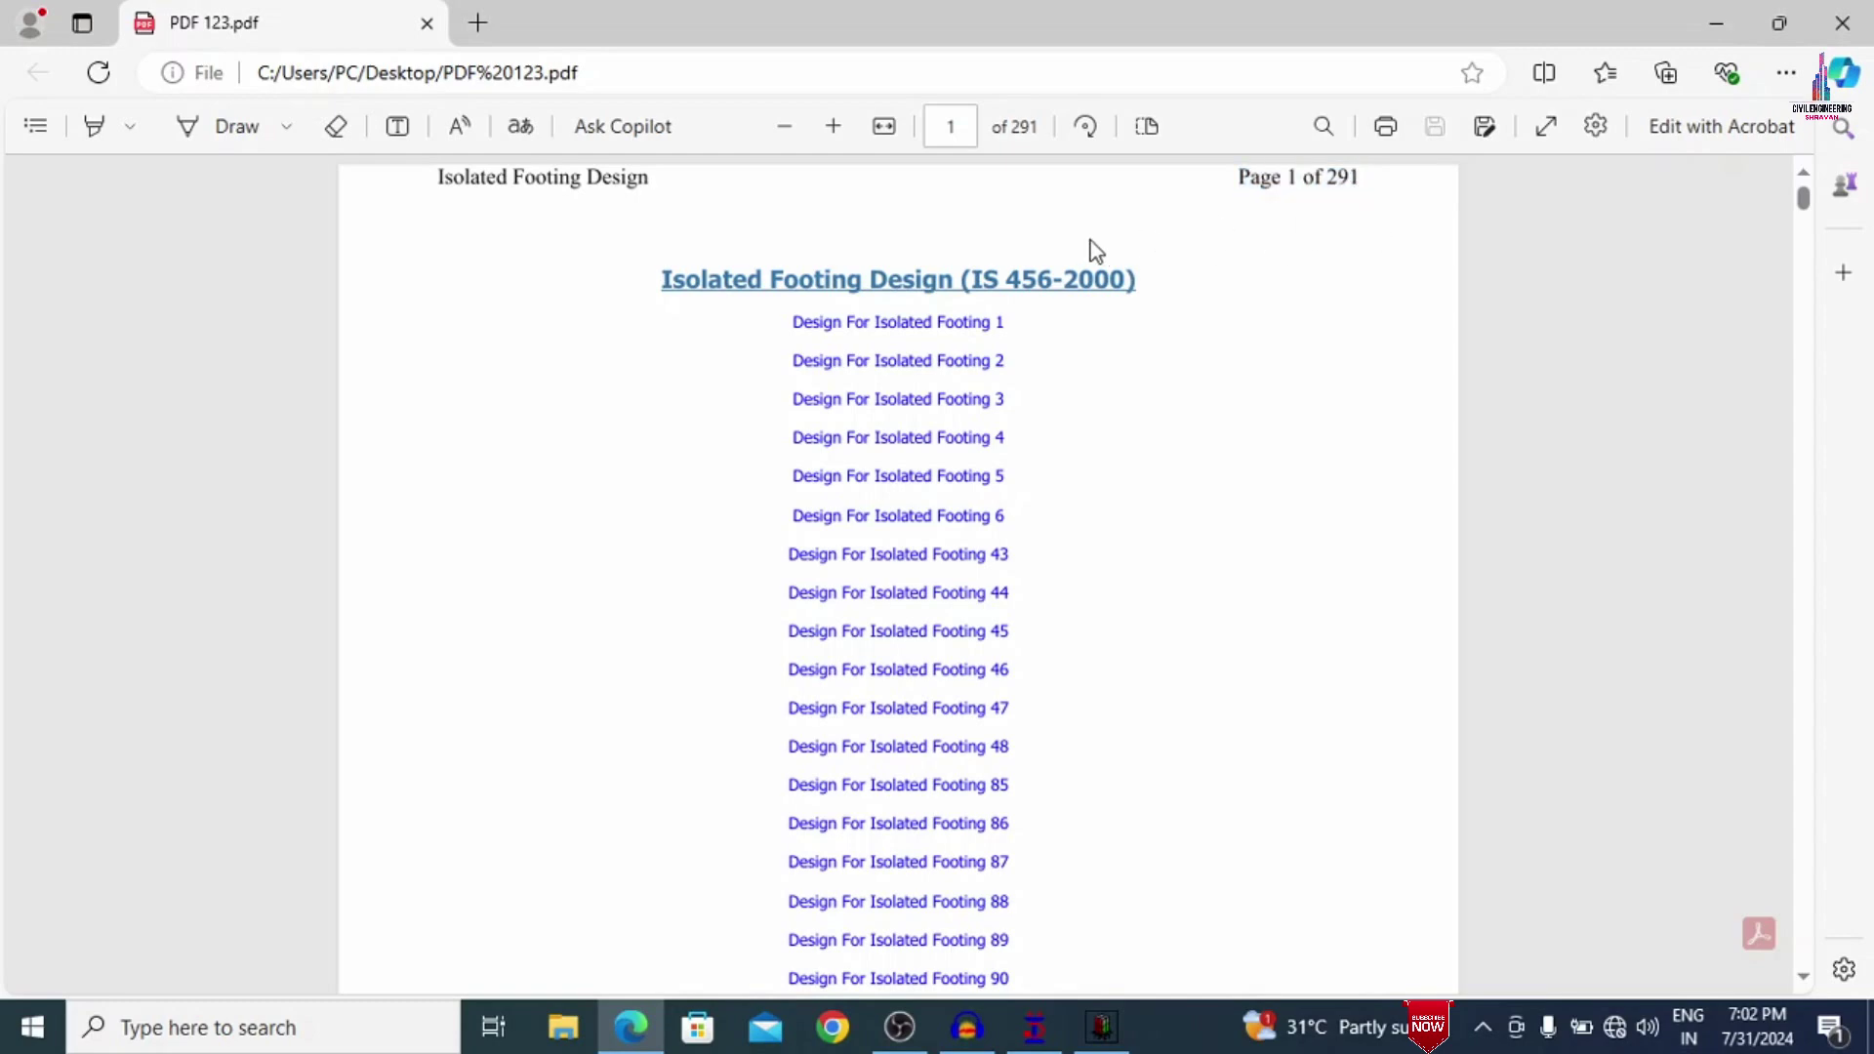
# Examine the footing reinforcement table in the PDF, reading the bottom and top reinforcement of footing 1.
pyautogui.scroll(-10, 1097, 243)
pyautogui.scroll(-4, 1093, 237)
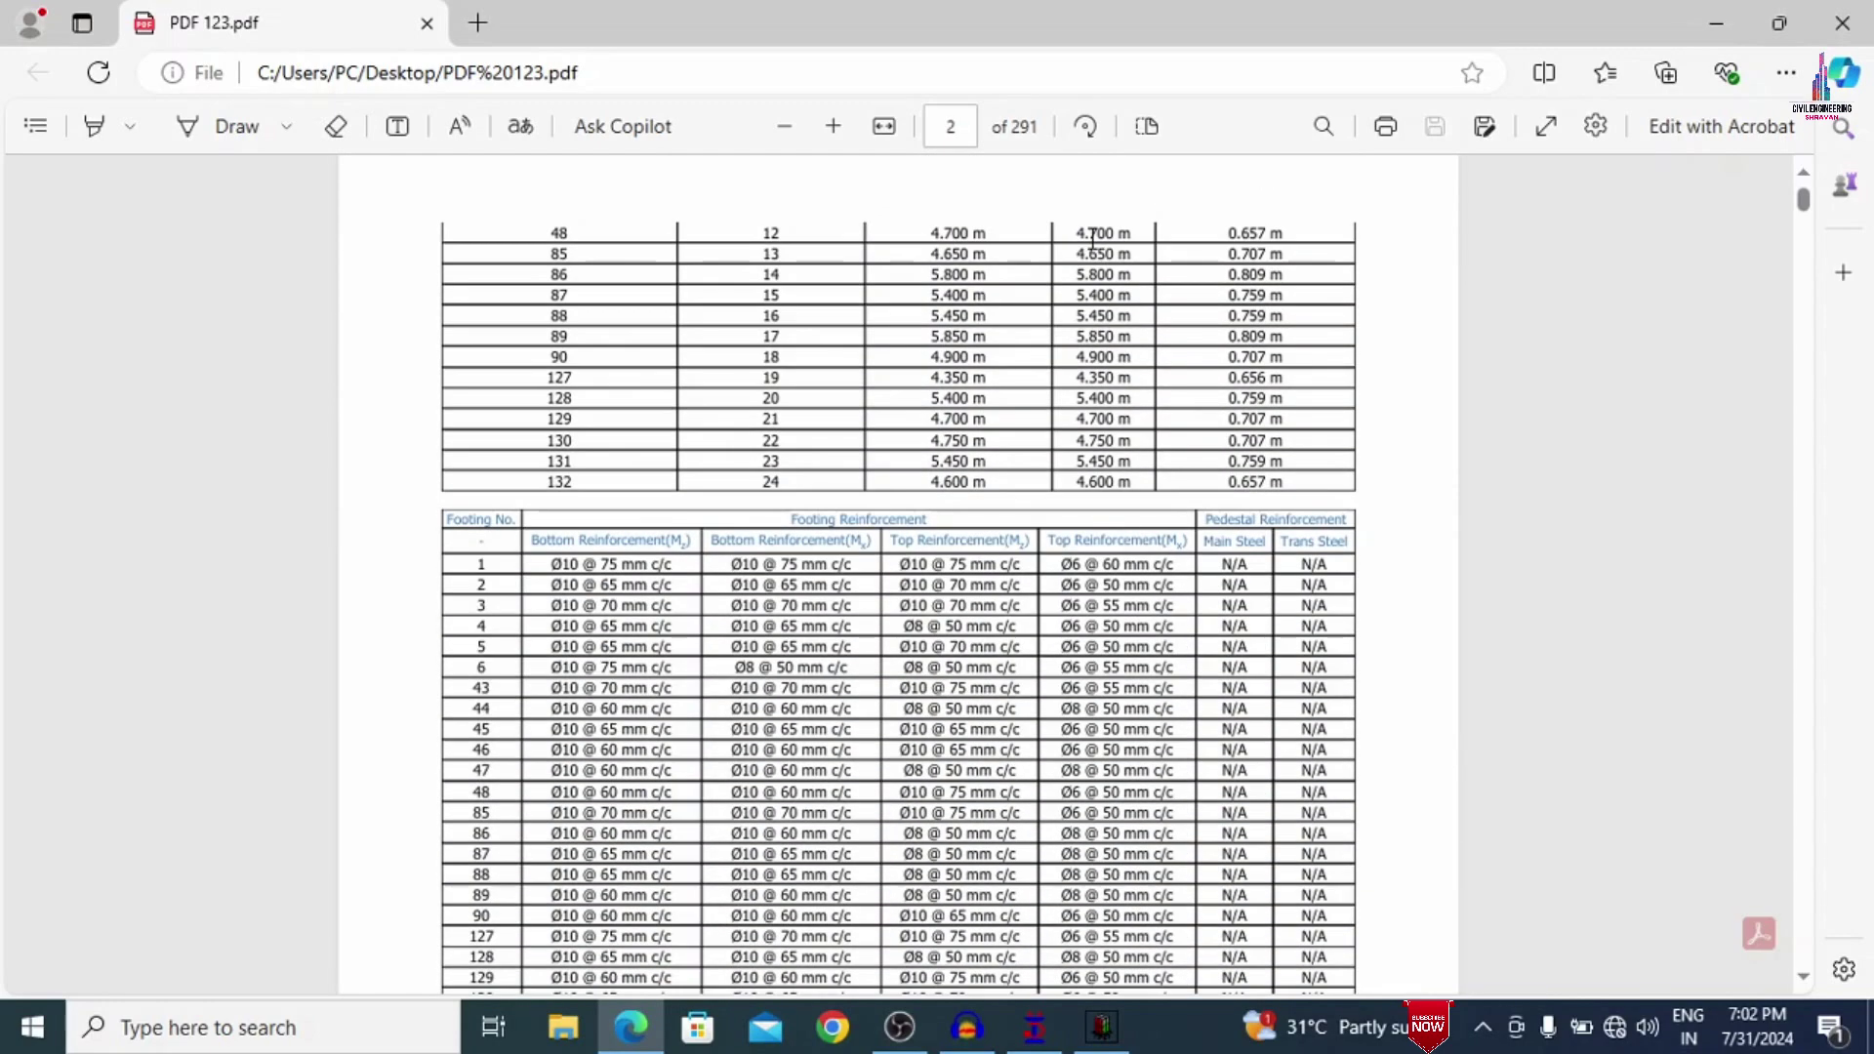
pyautogui.scroll(-3, 1093, 236)
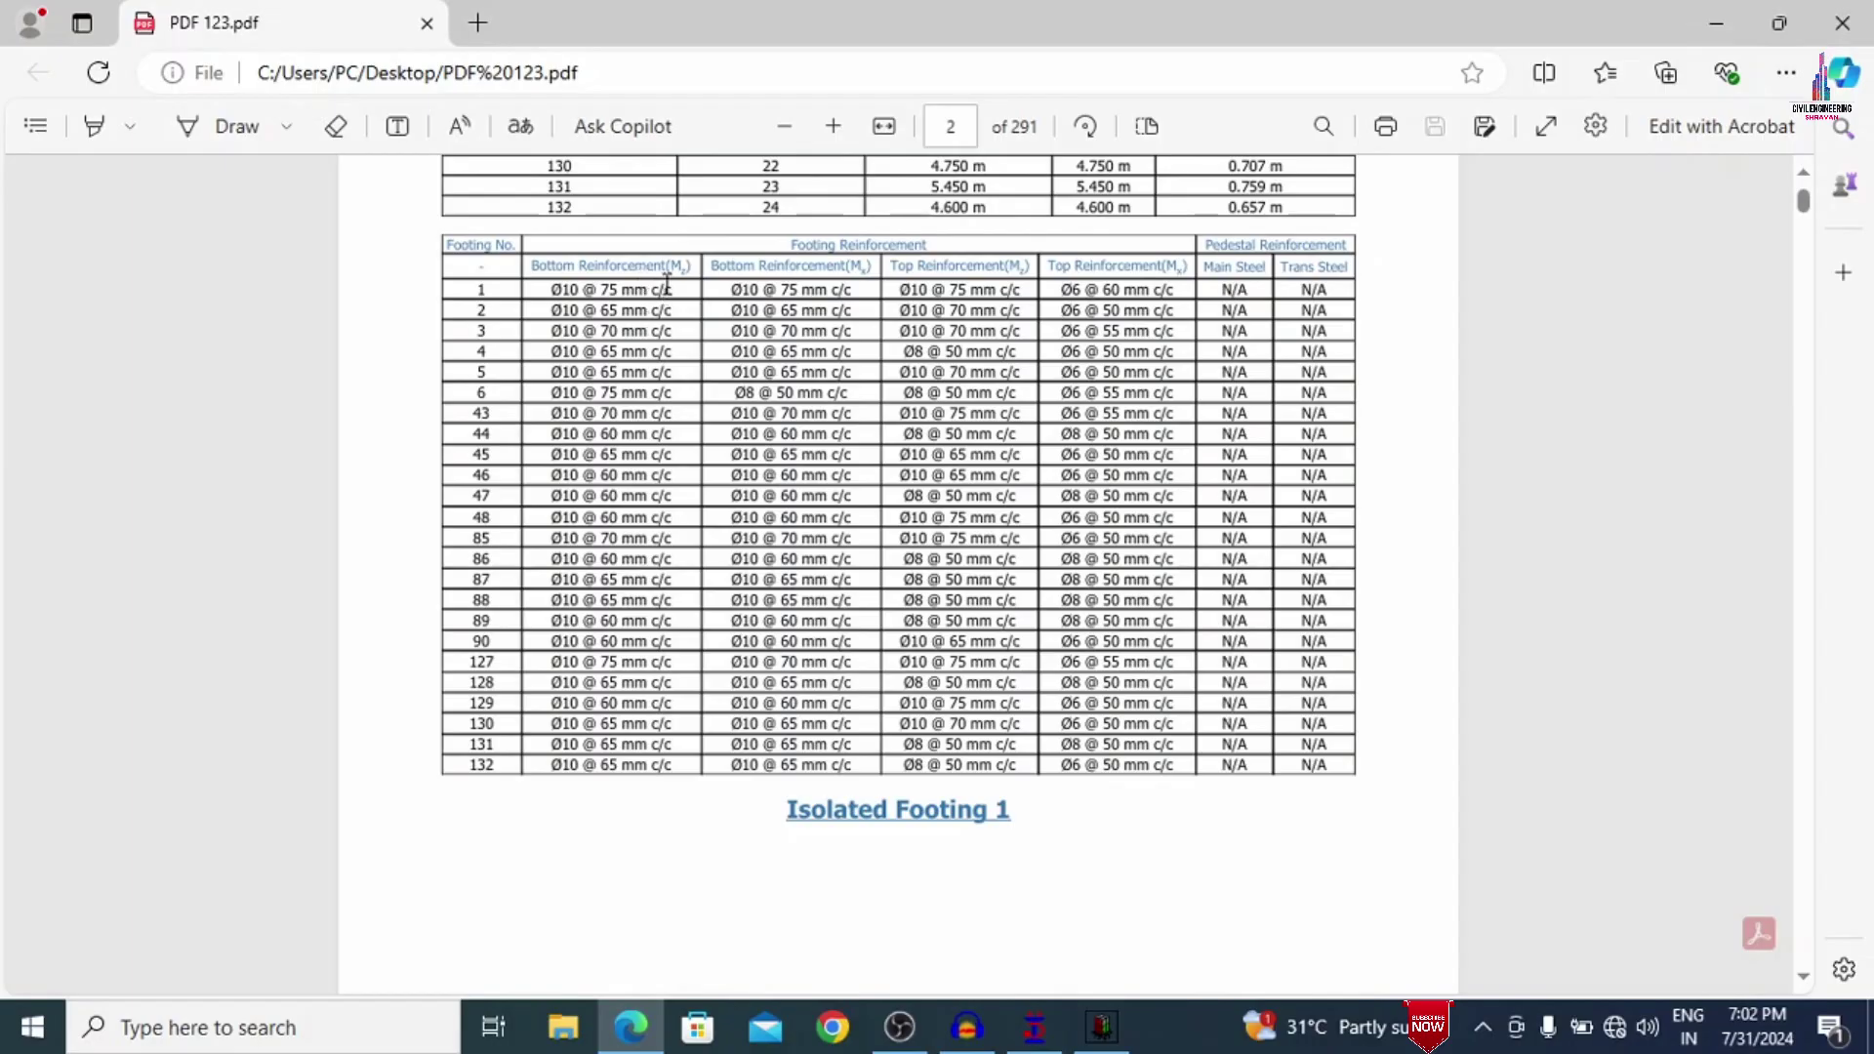
pyautogui.keyDown('ctrl'); pyautogui.scroll(2, 667, 285); pyautogui.keyUp('ctrl')
pyautogui.doubleClick(673, 313)
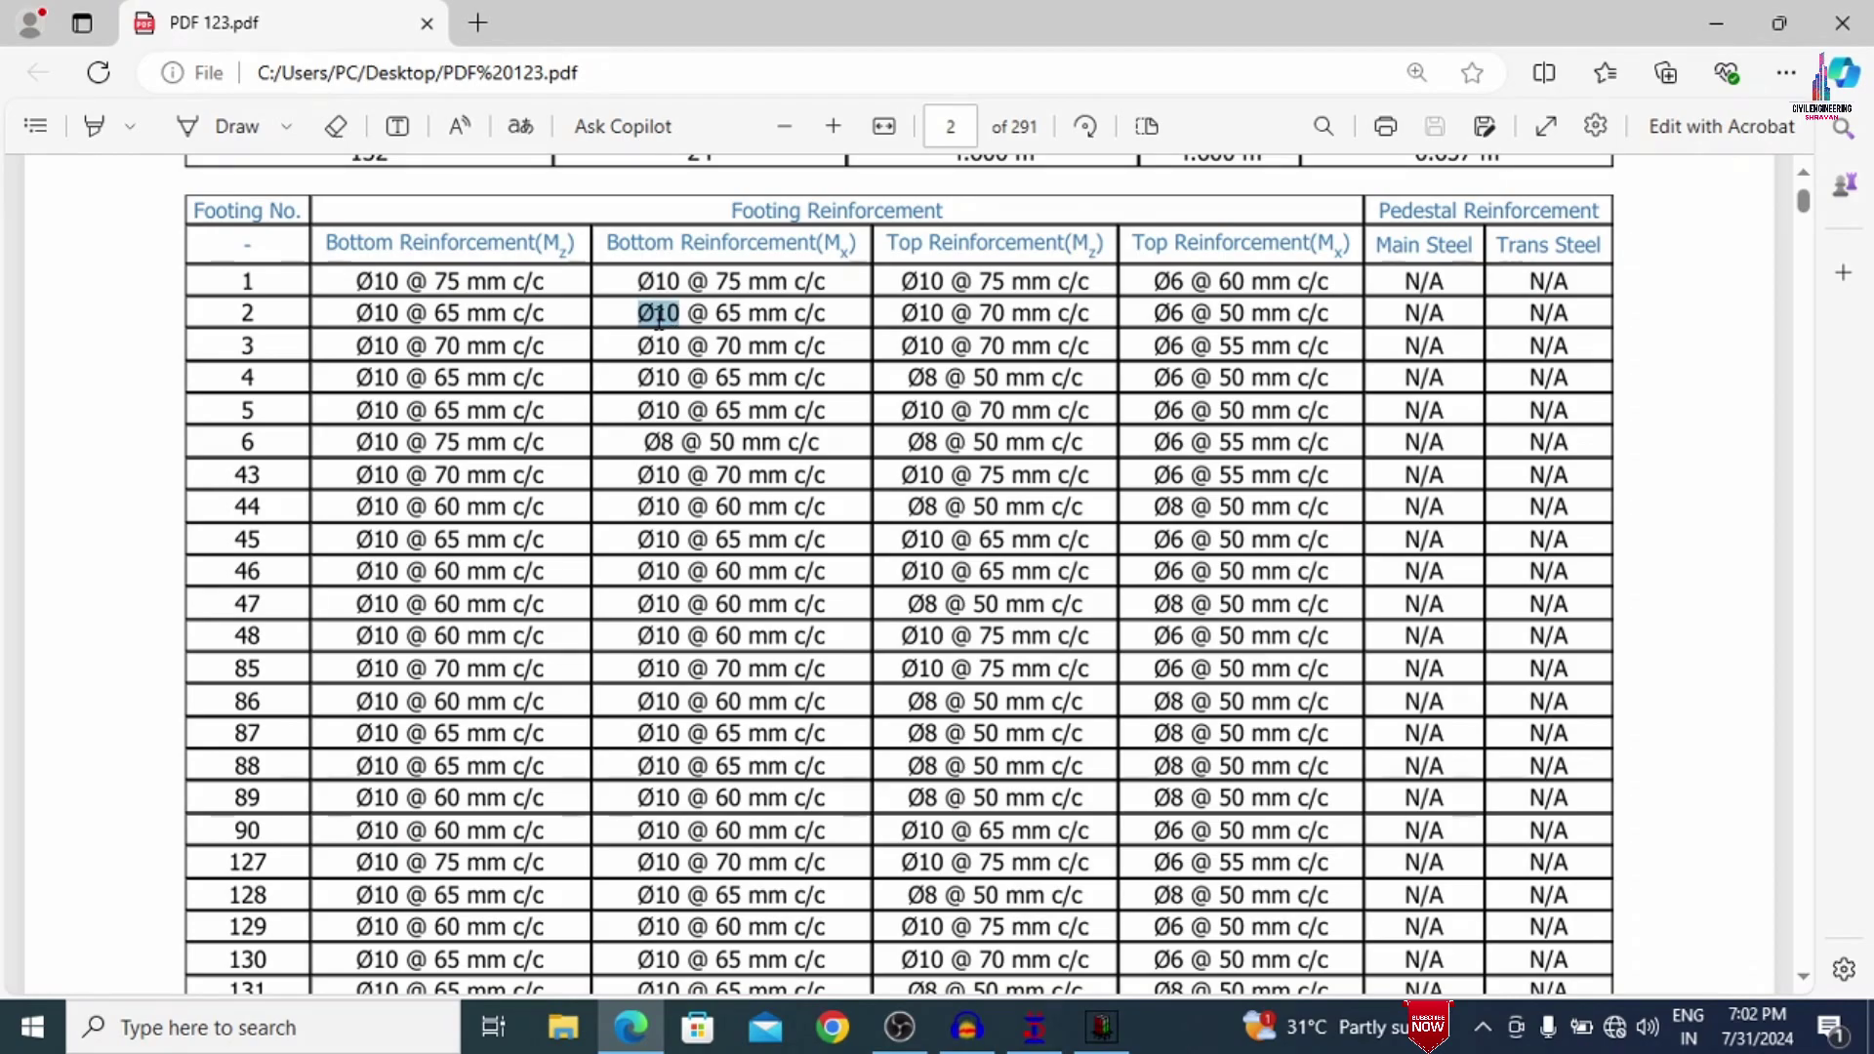
pyautogui.click(133, 300)
pyautogui.moveTo(236, 281); pyautogui.dragTo(839, 286)
pyautogui.click(390, 295)
pyautogui.click(683, 288)
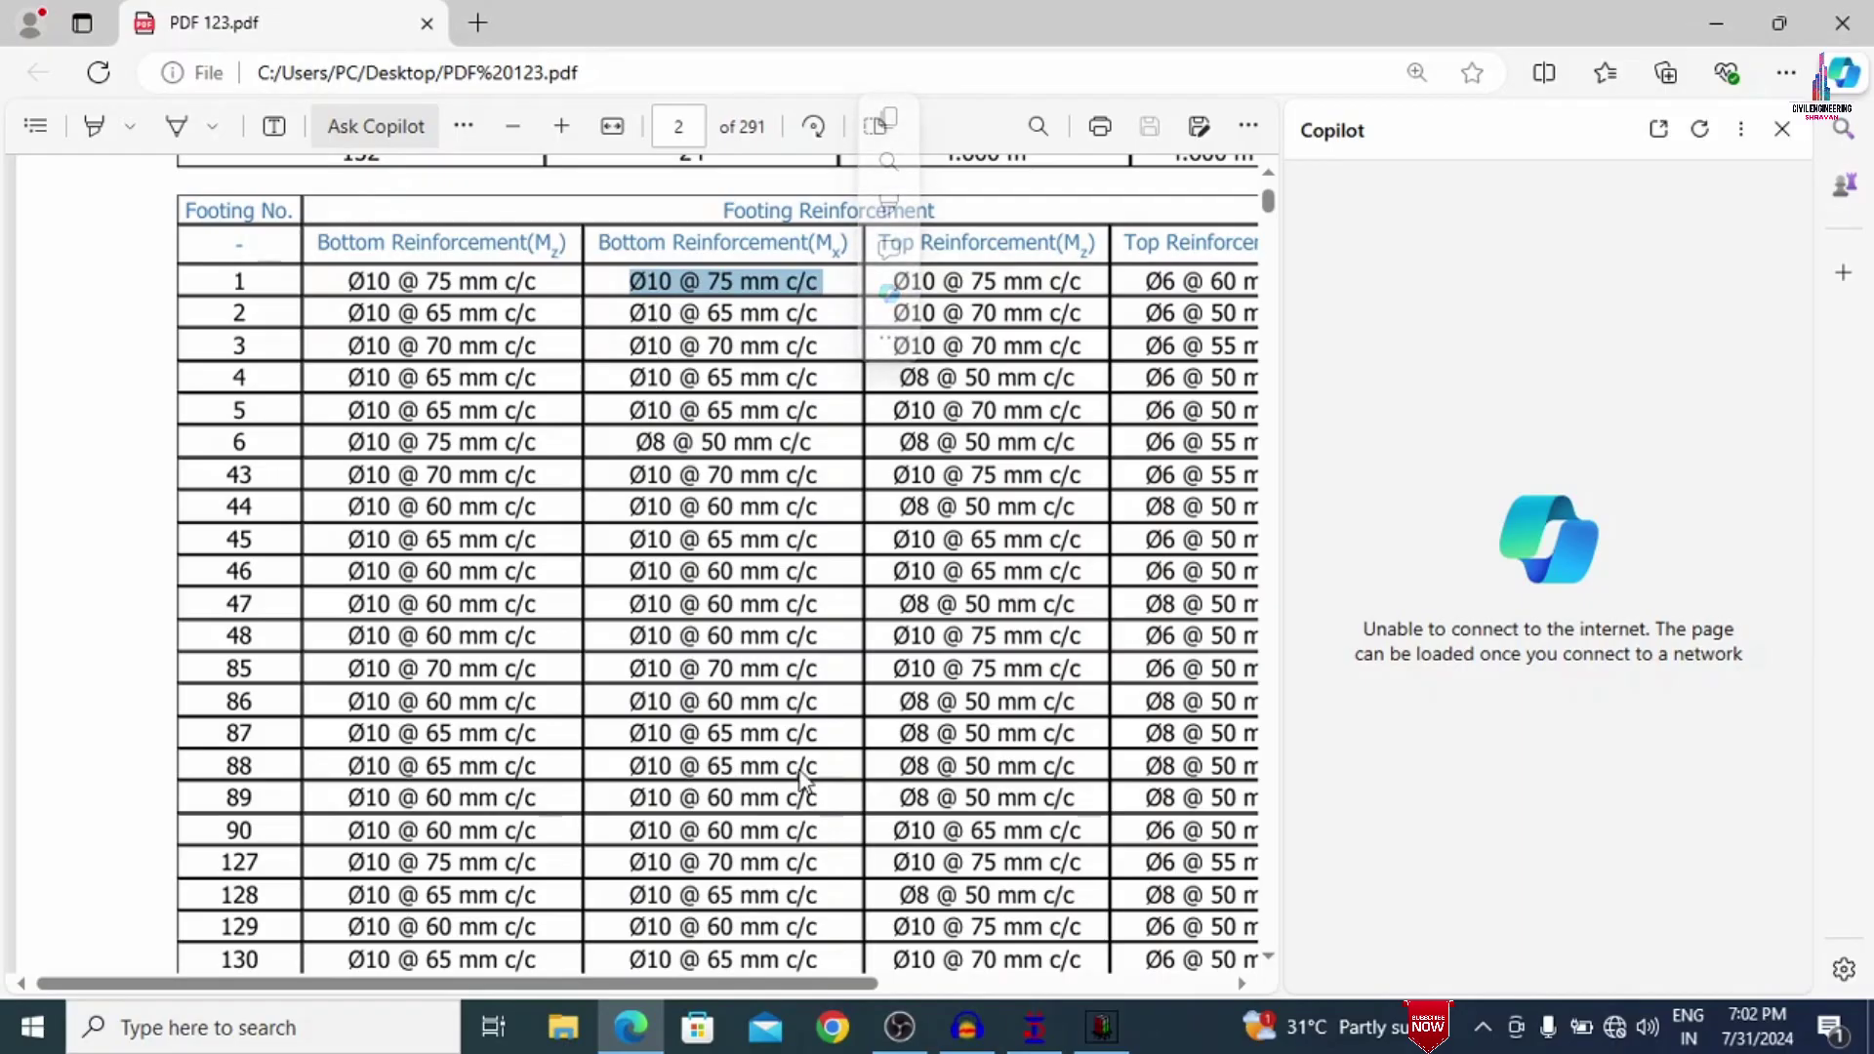
pyautogui.moveTo(790, 987); pyautogui.dragTo(988, 987)
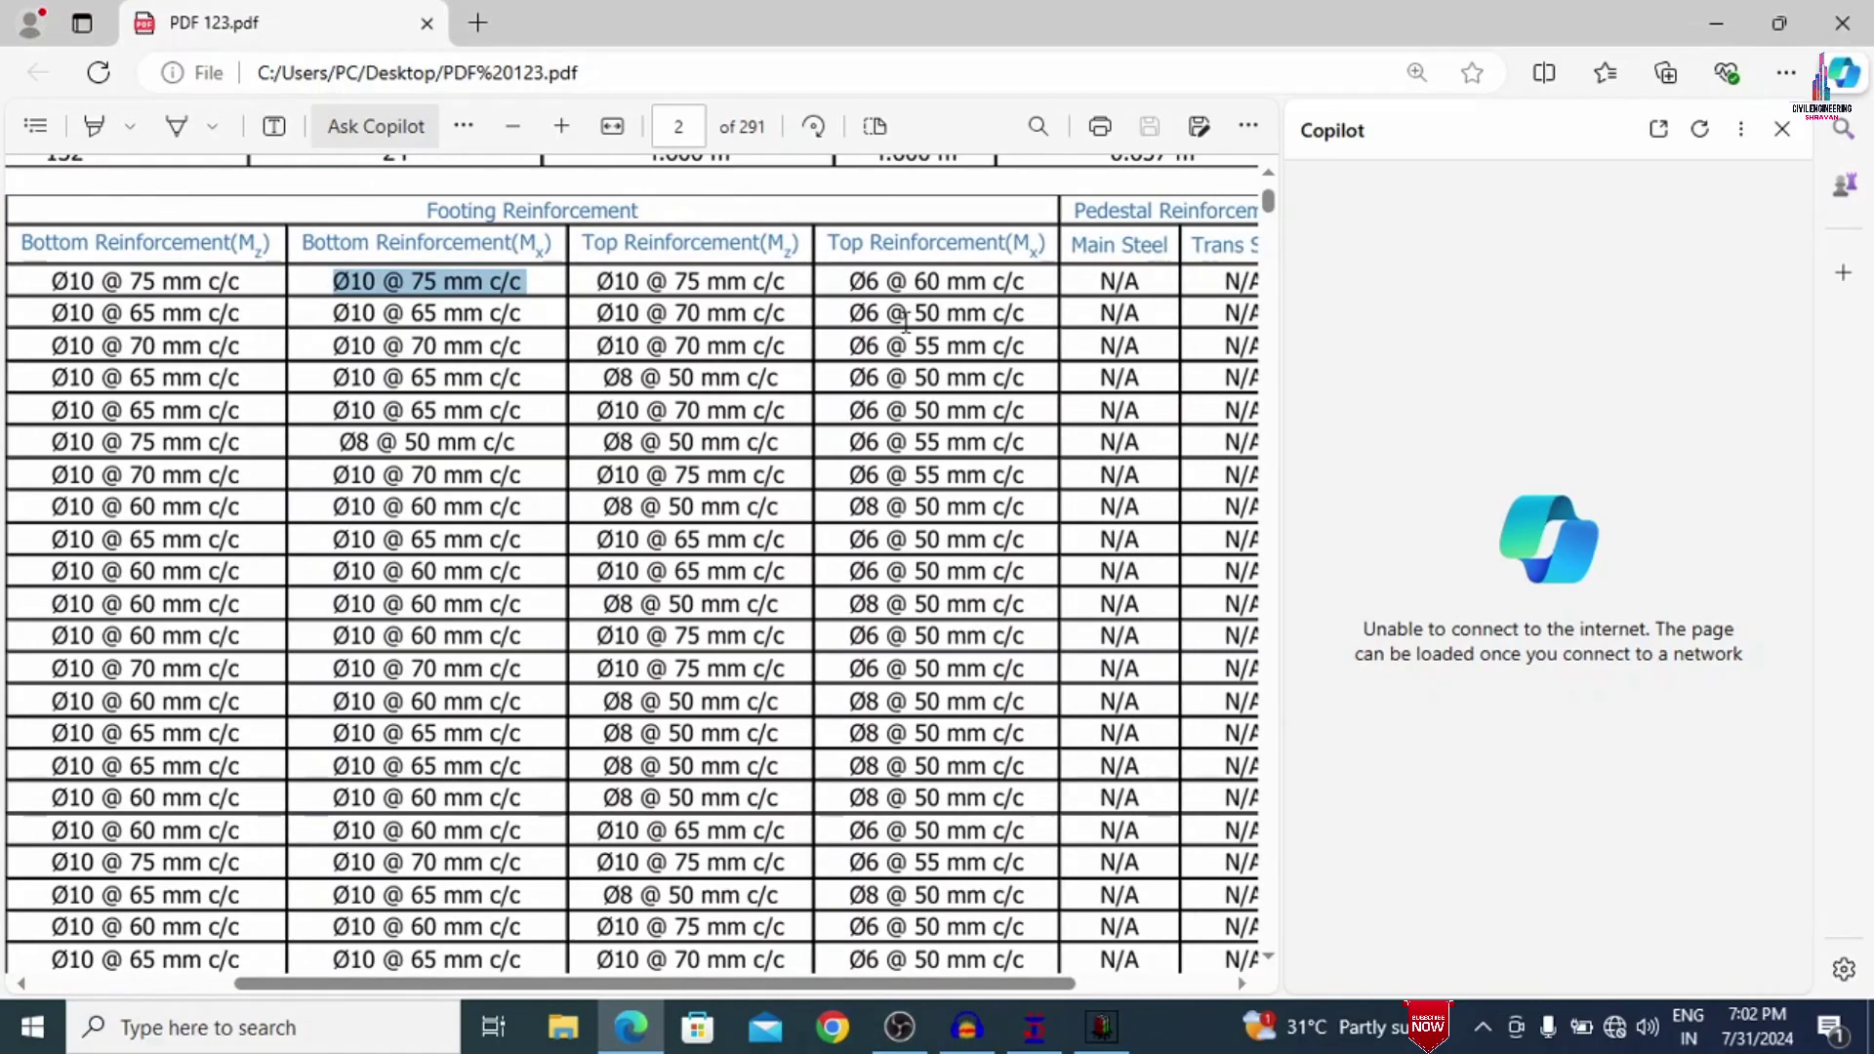
pyautogui.click(1782, 129)
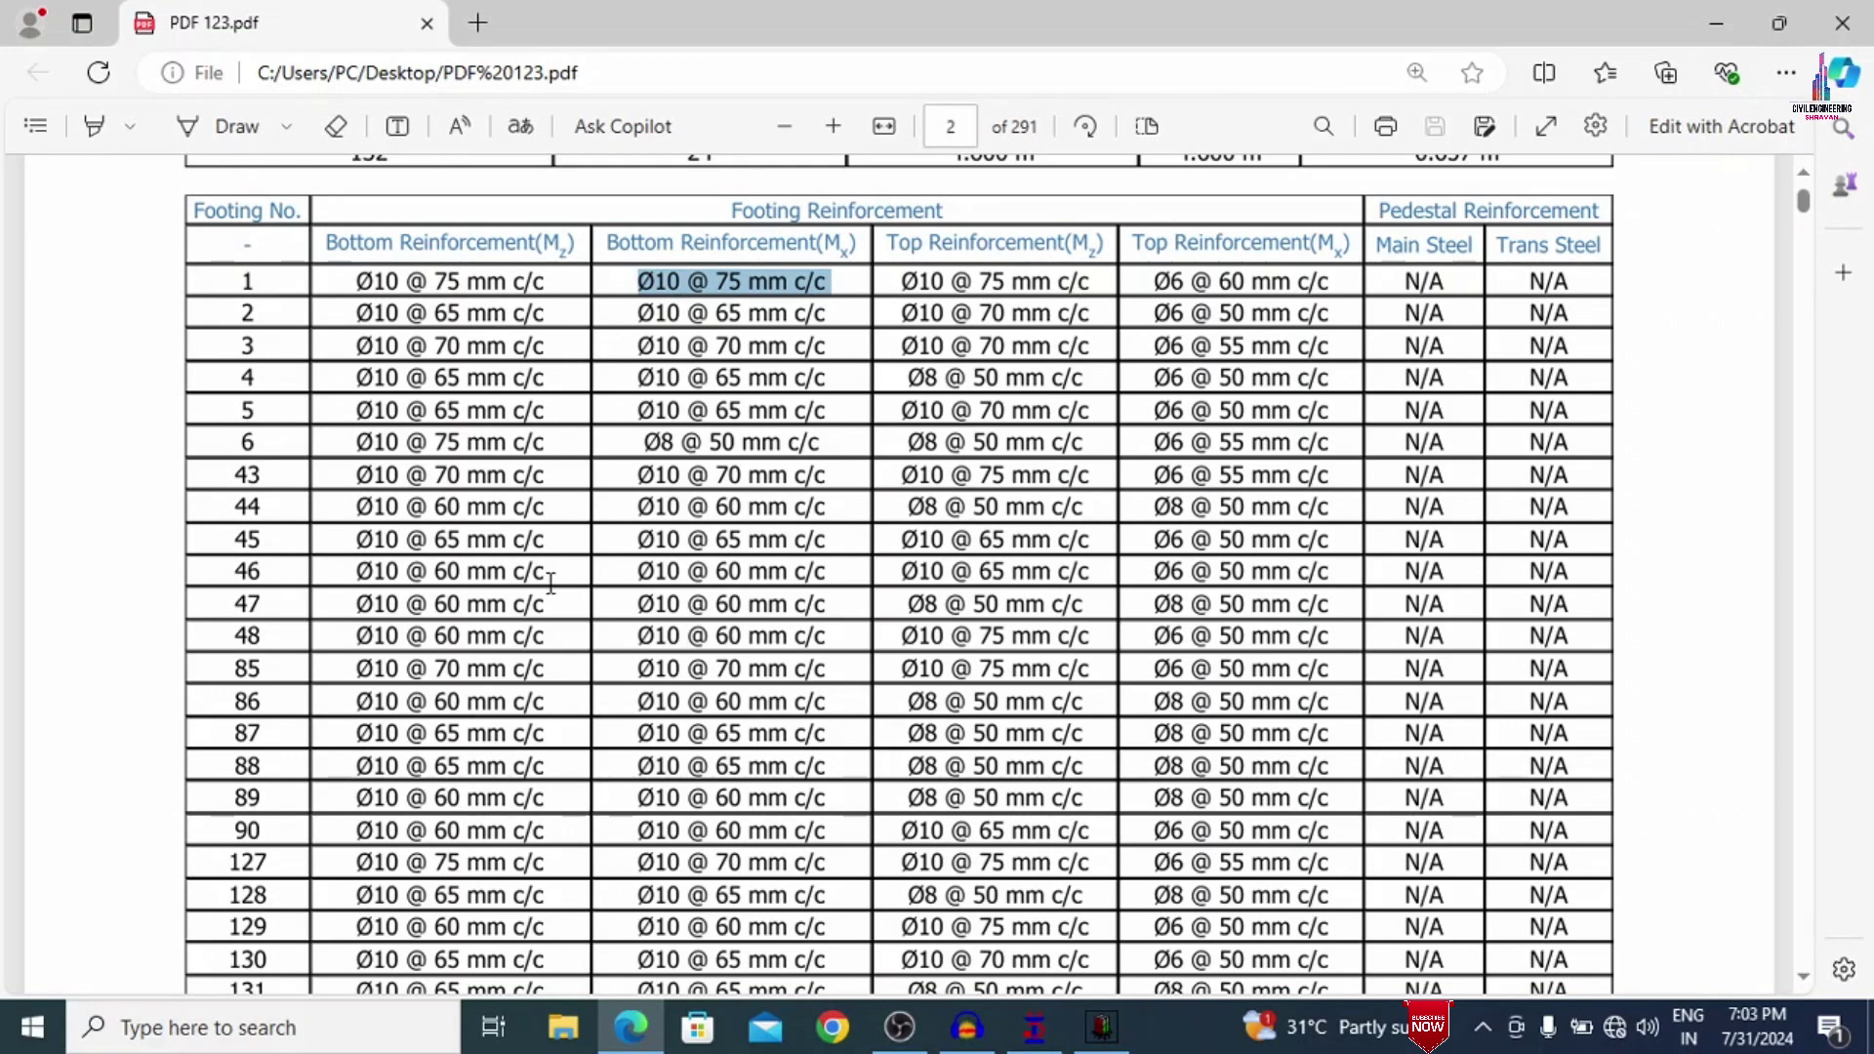
# Look up the bottom and top reinforcement of footing 85 in the footing reinforcement table.
pyautogui.scroll(-7, 863, 459)
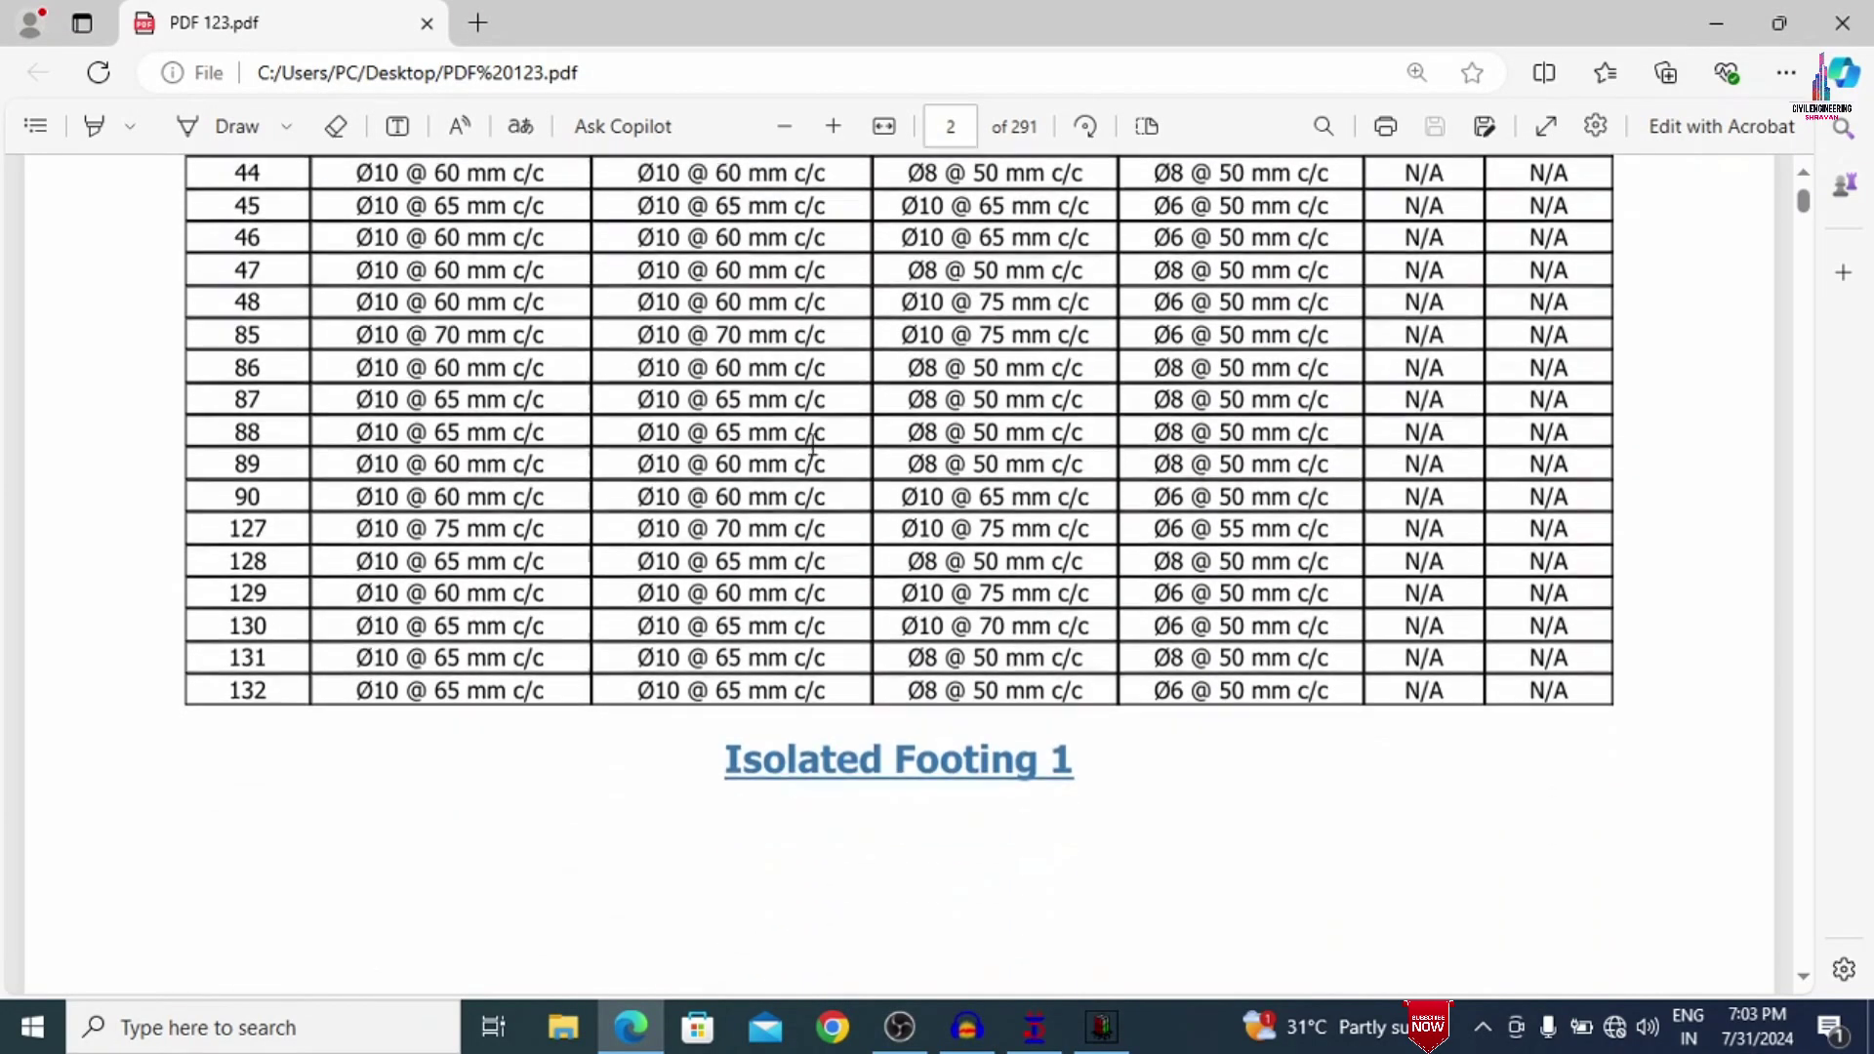
pyautogui.scroll(5, 576, 356)
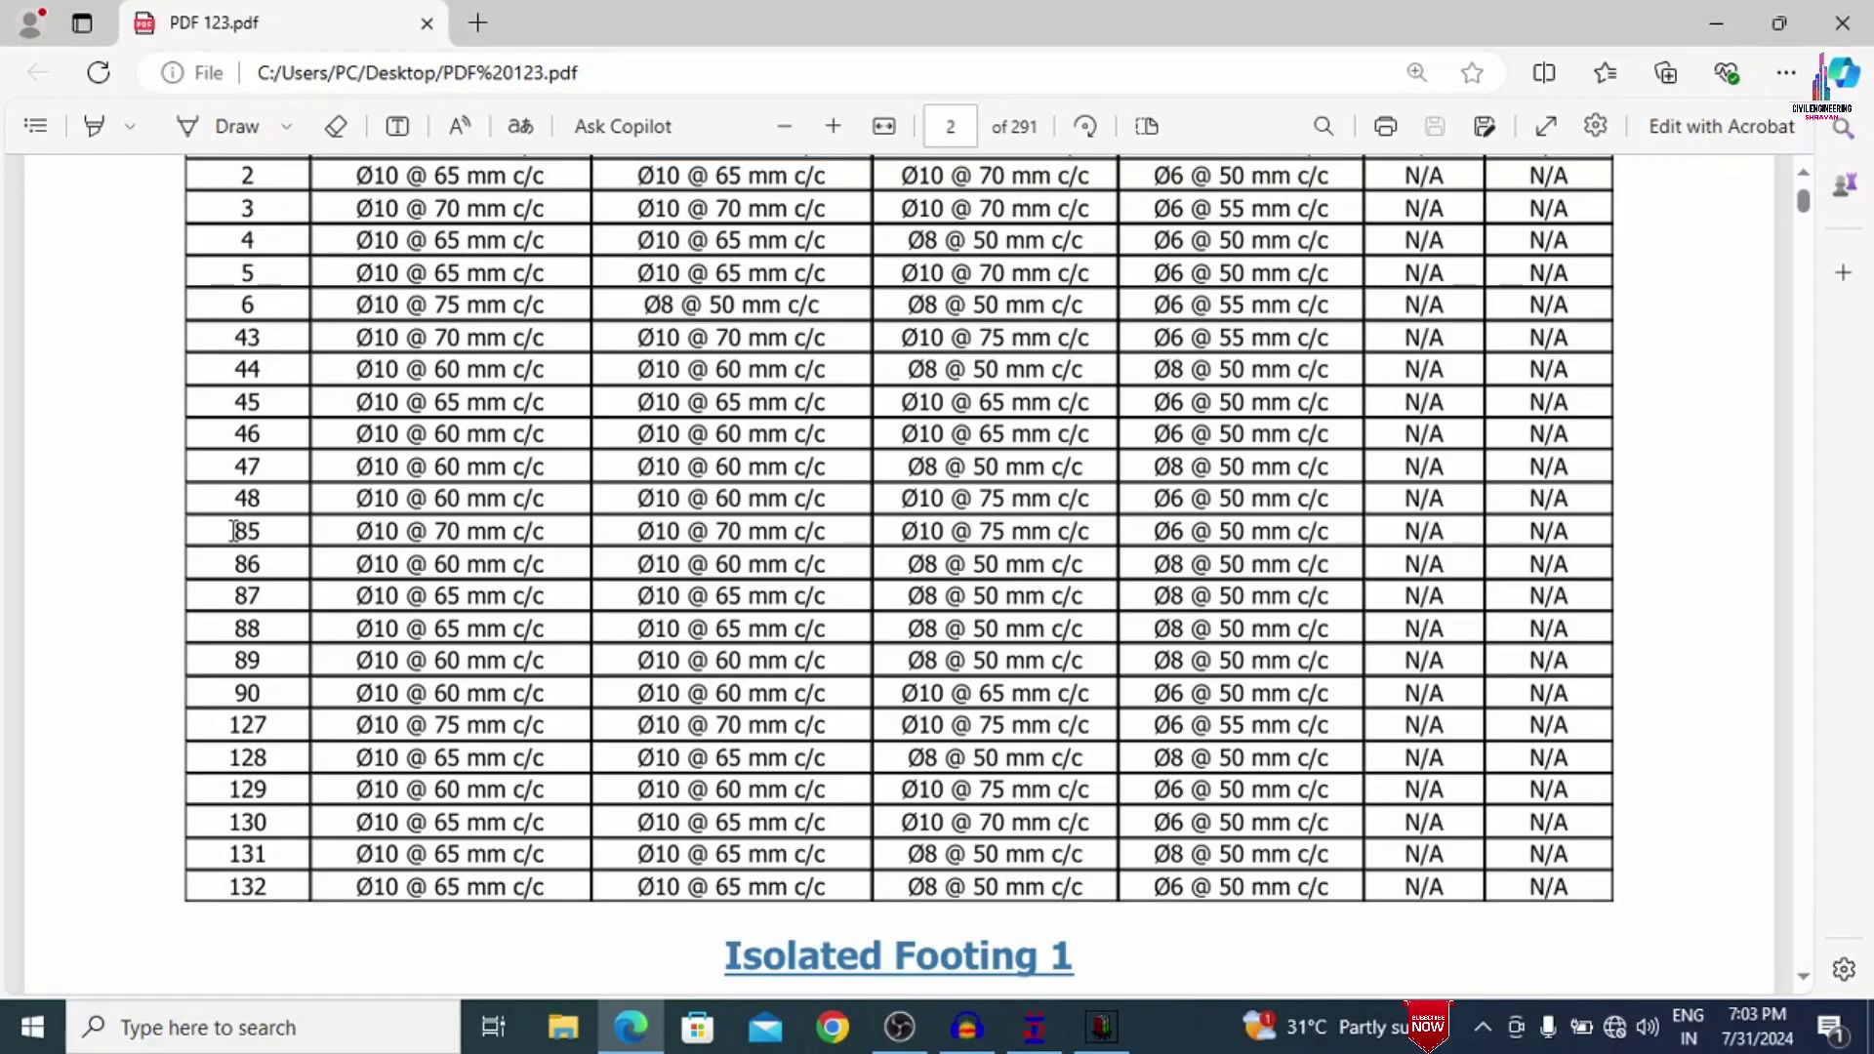
pyautogui.moveTo(235, 527); pyautogui.dragTo(1330, 535)
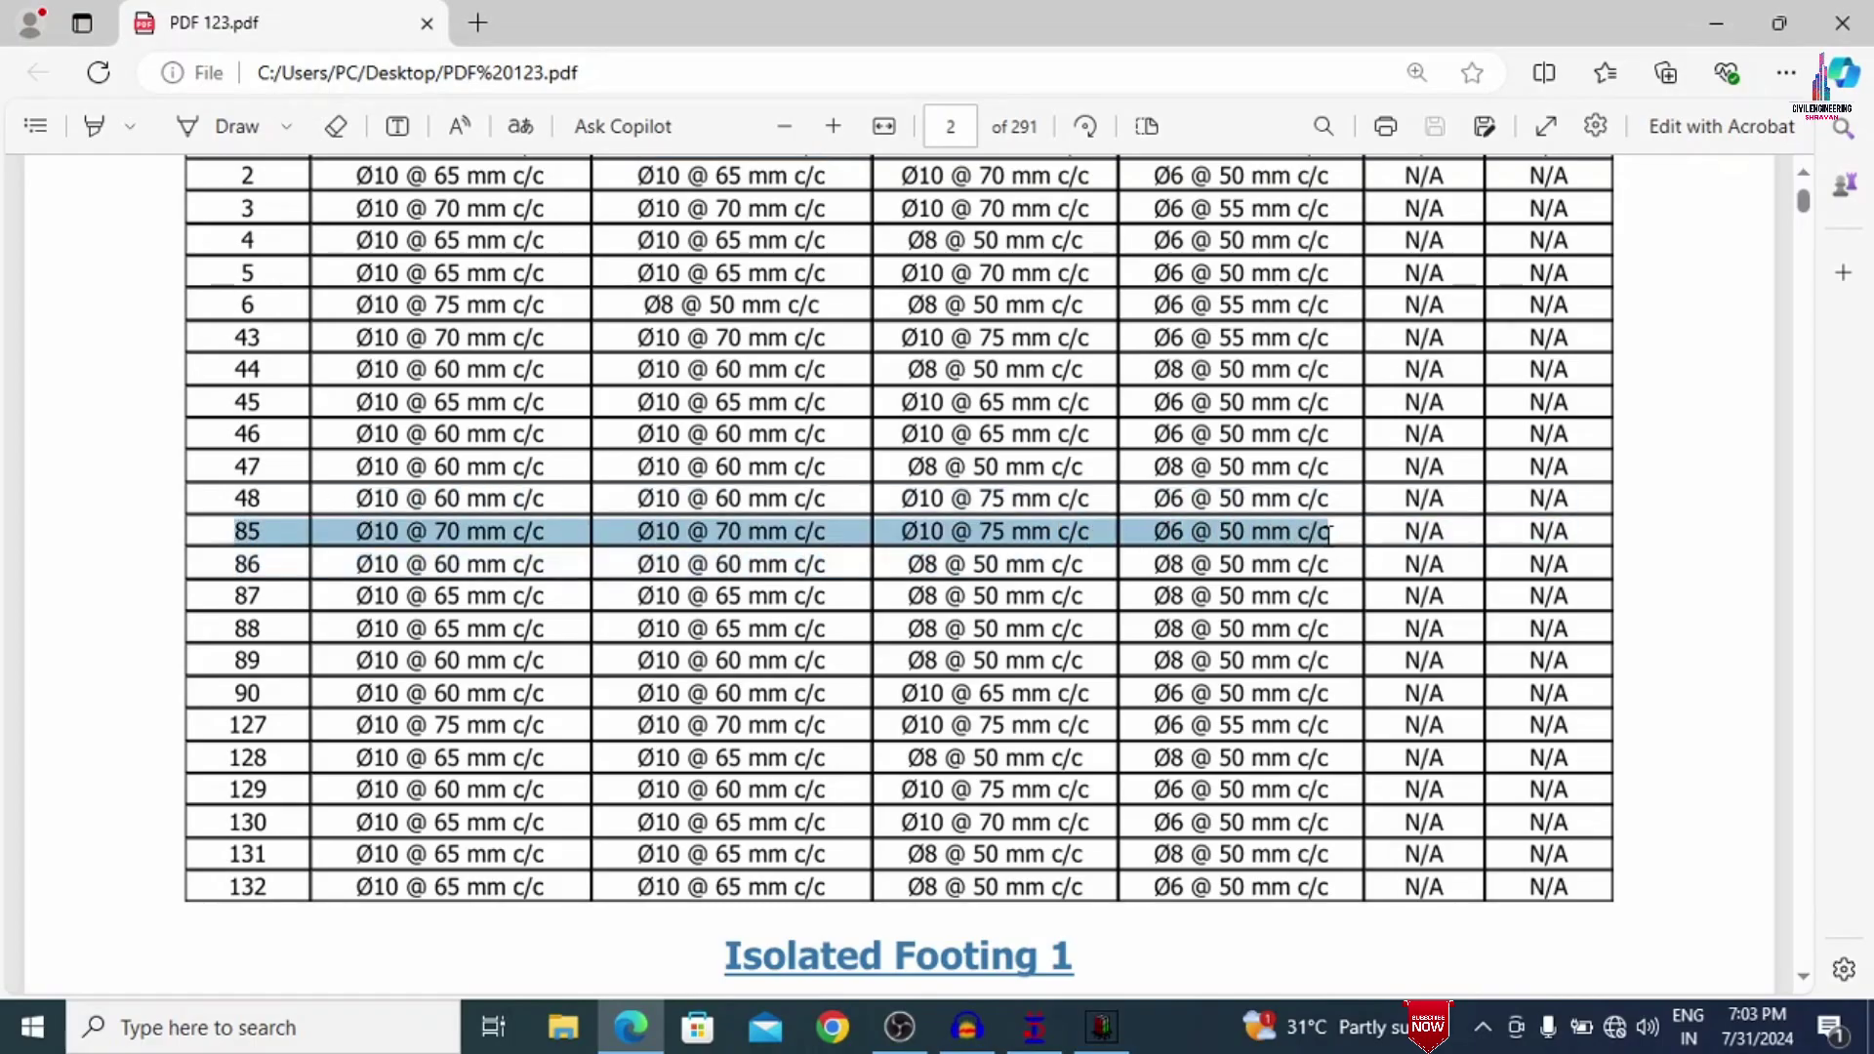
# Read through the detailed design of isolated footing 1, from its drawings and input values to the pressure, shear and development length checks.
pyautogui.scroll(-10, 776, 669)
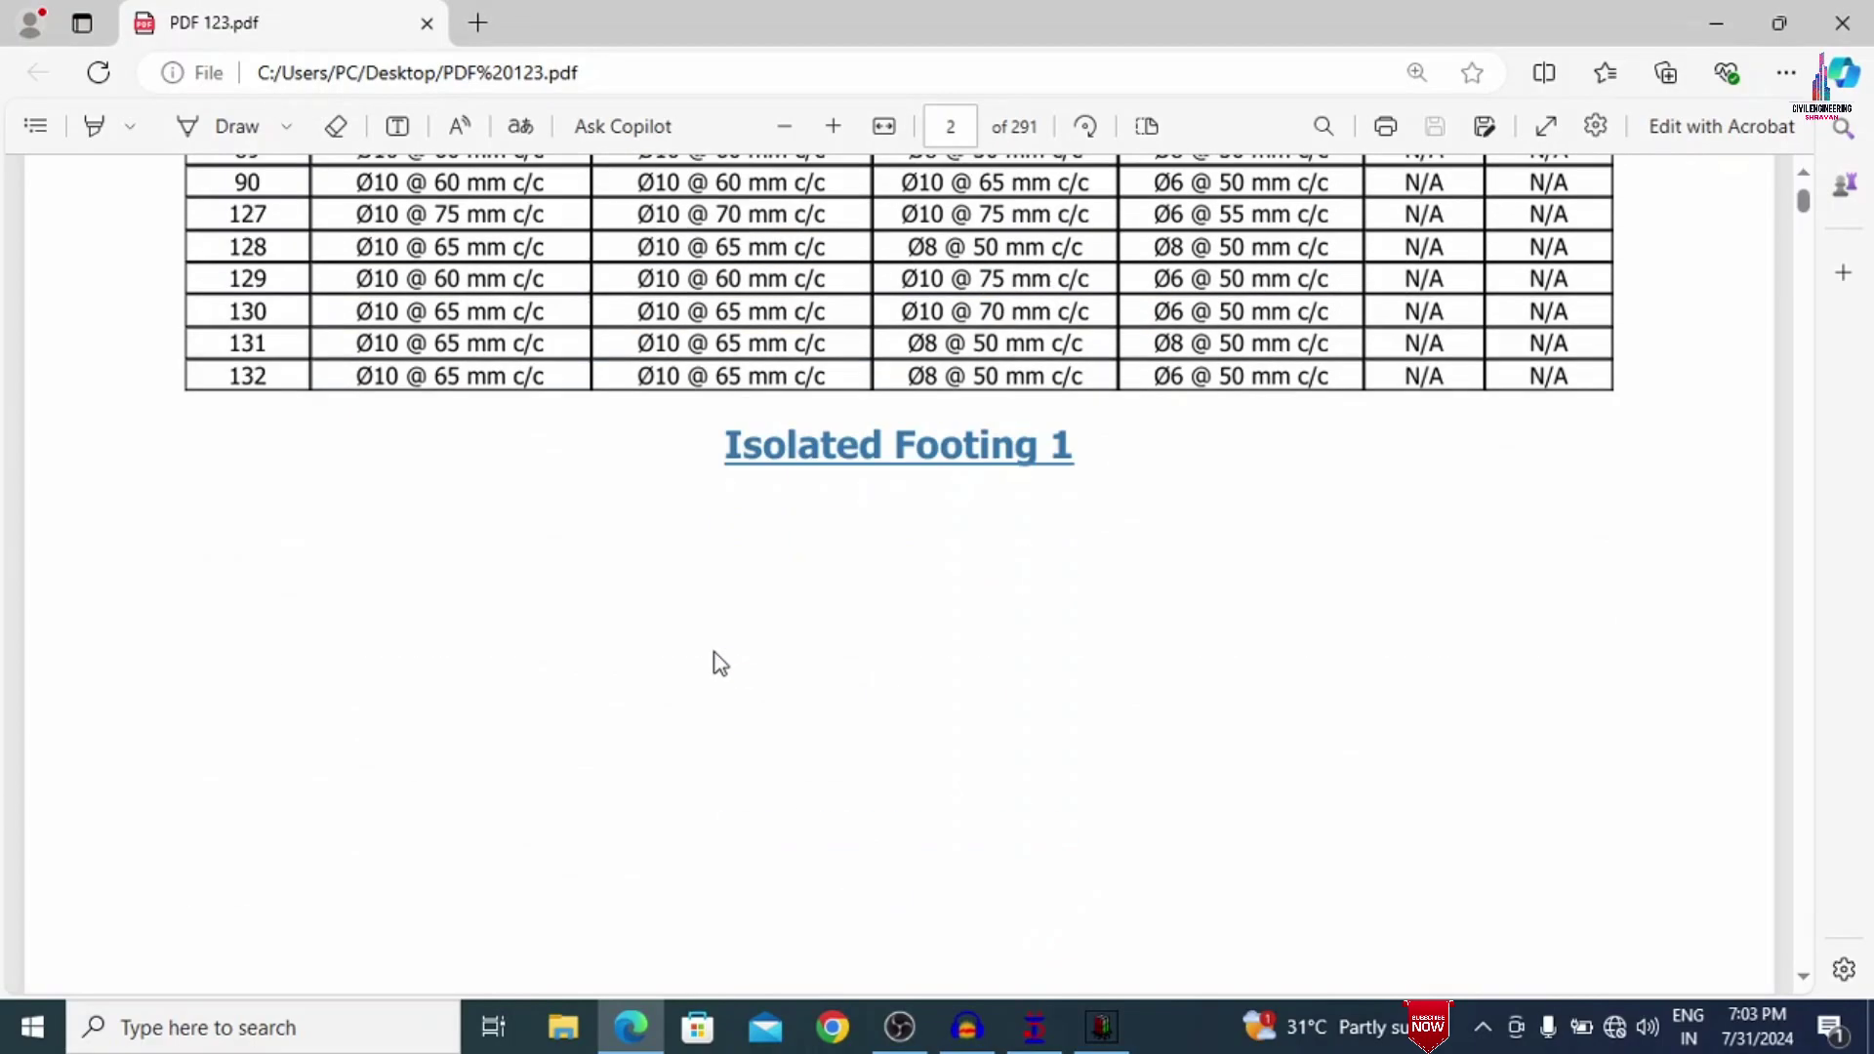
pyautogui.scroll(-8, 680, 514)
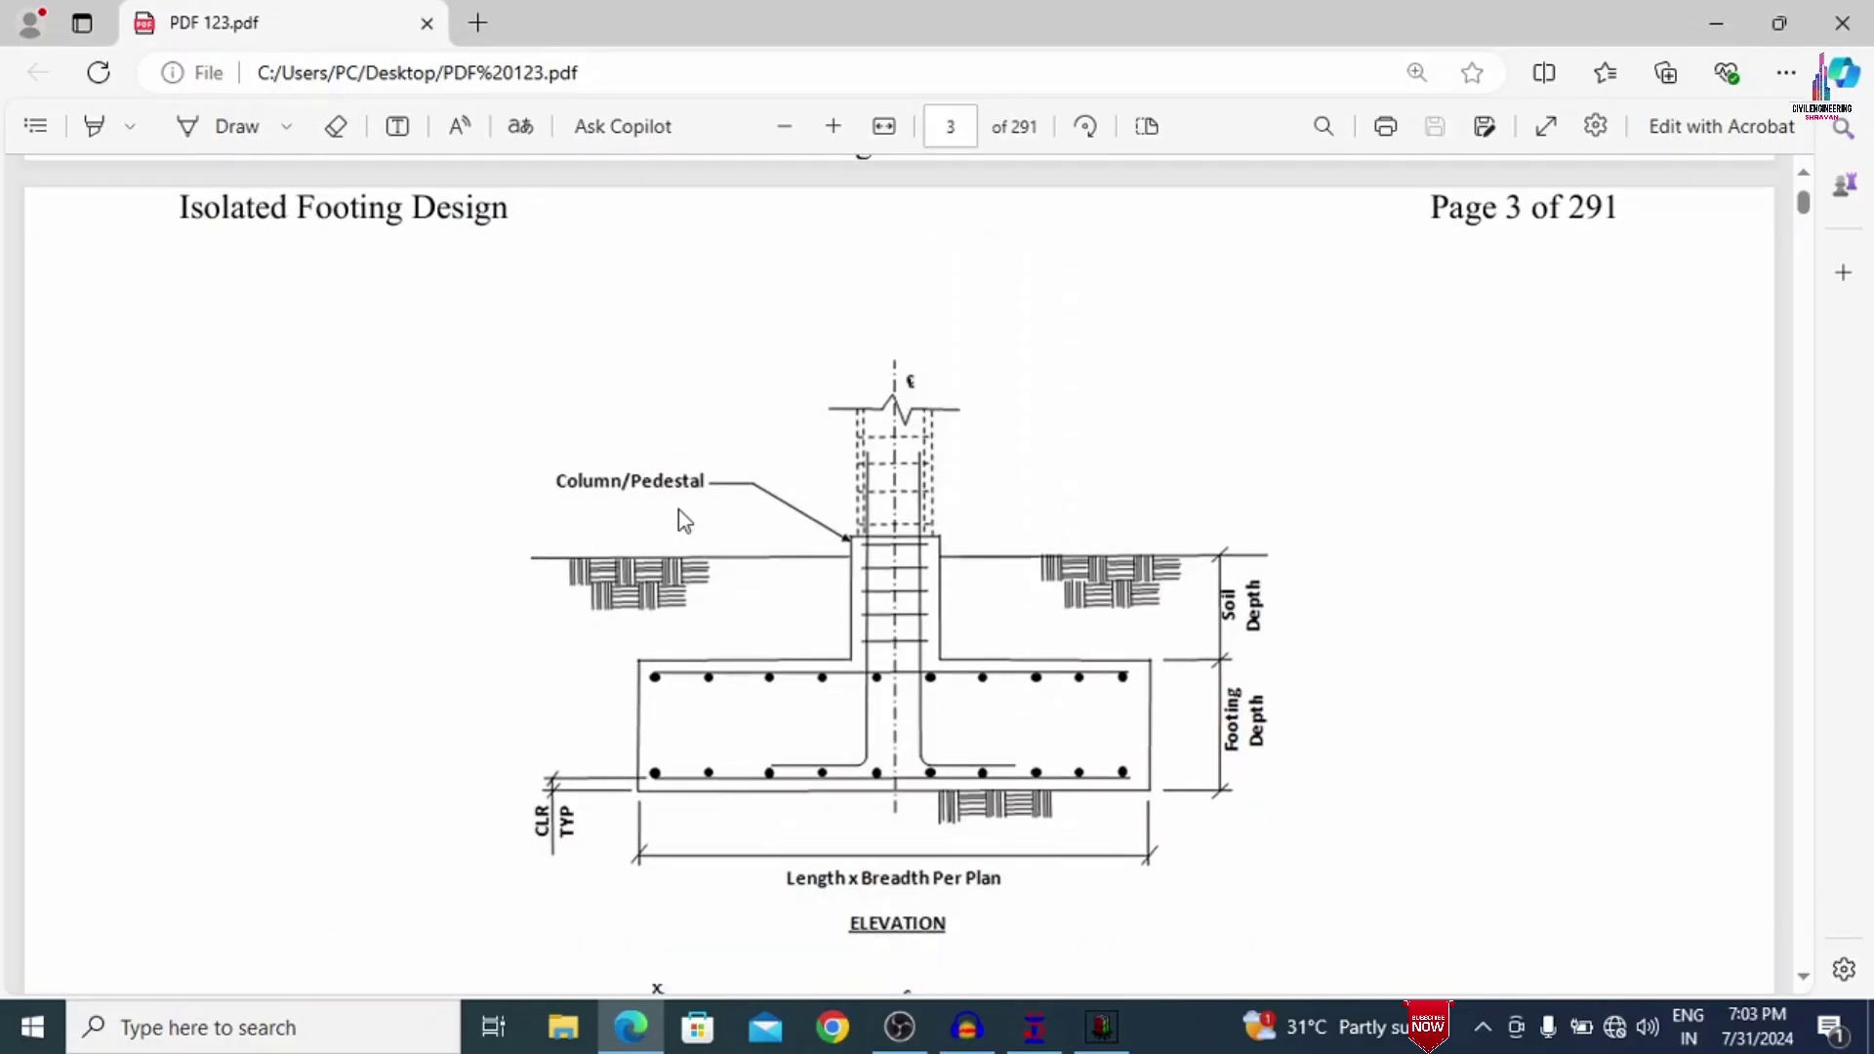
pyautogui.scroll(-12, 676, 528)
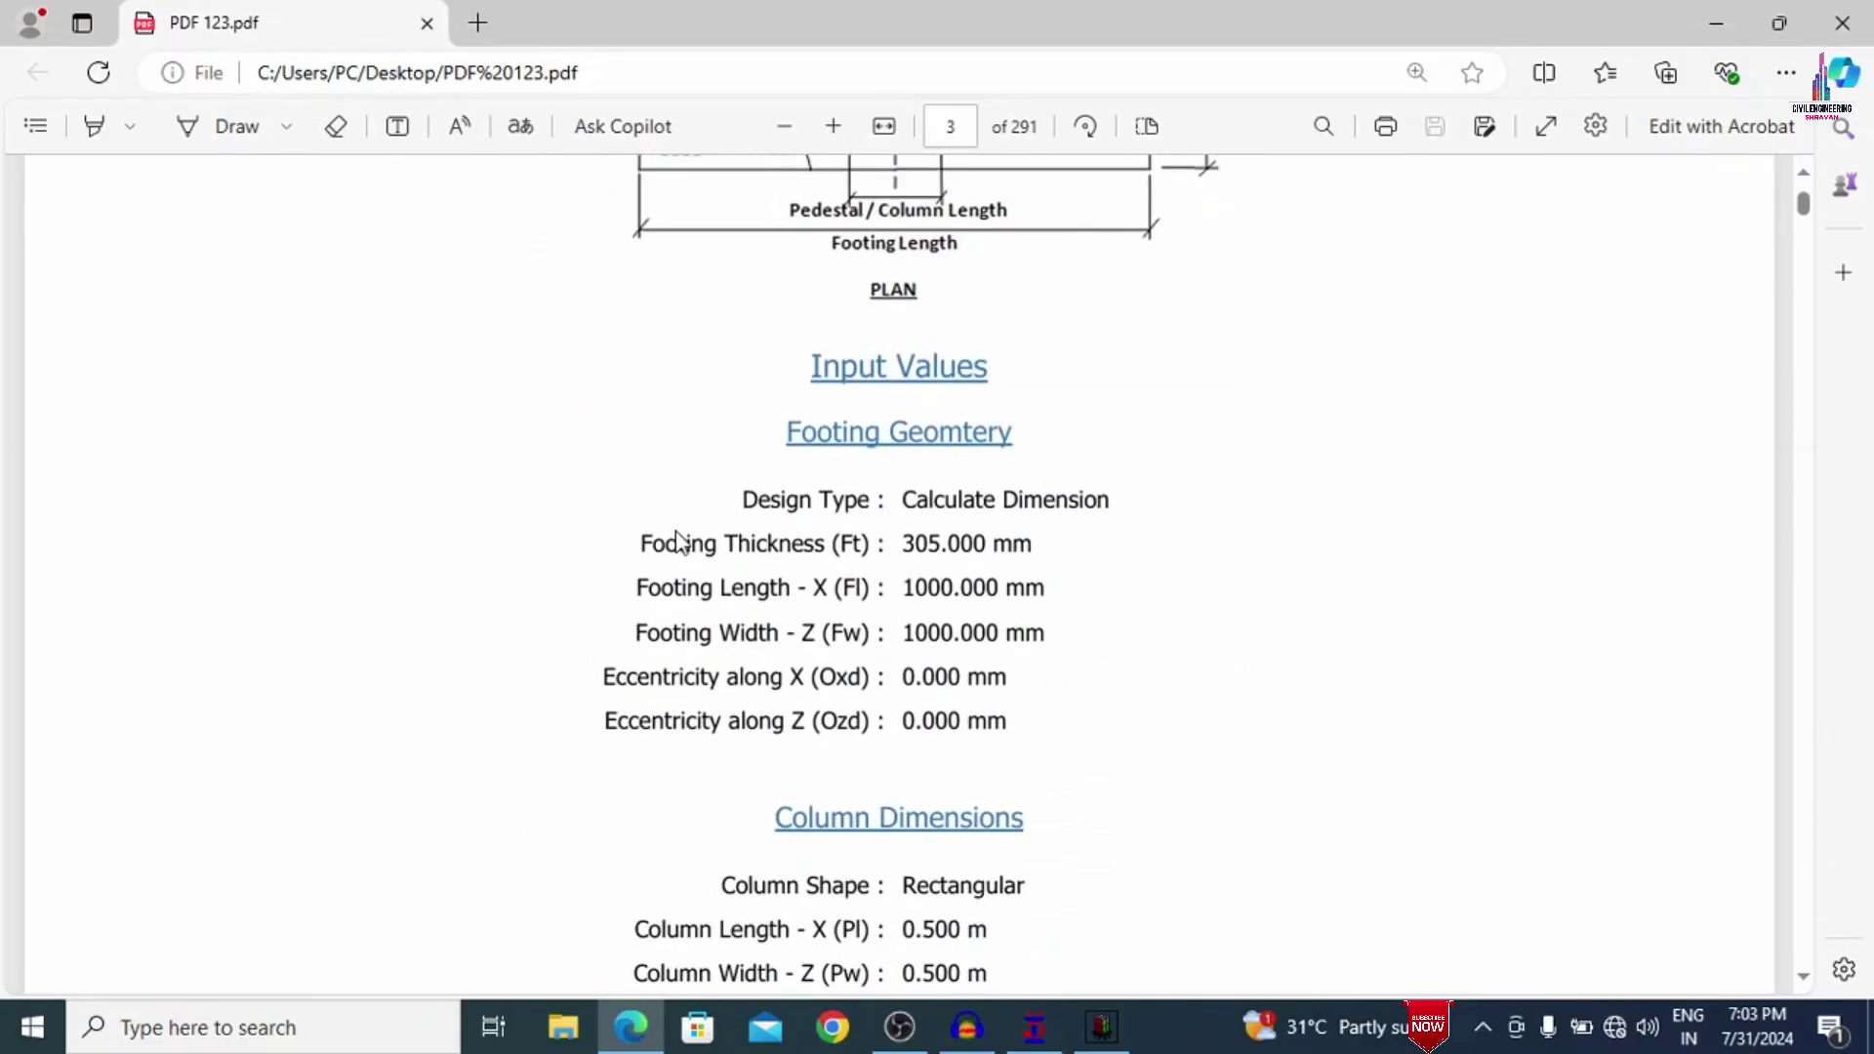
pyautogui.scroll(-20, 676, 540)
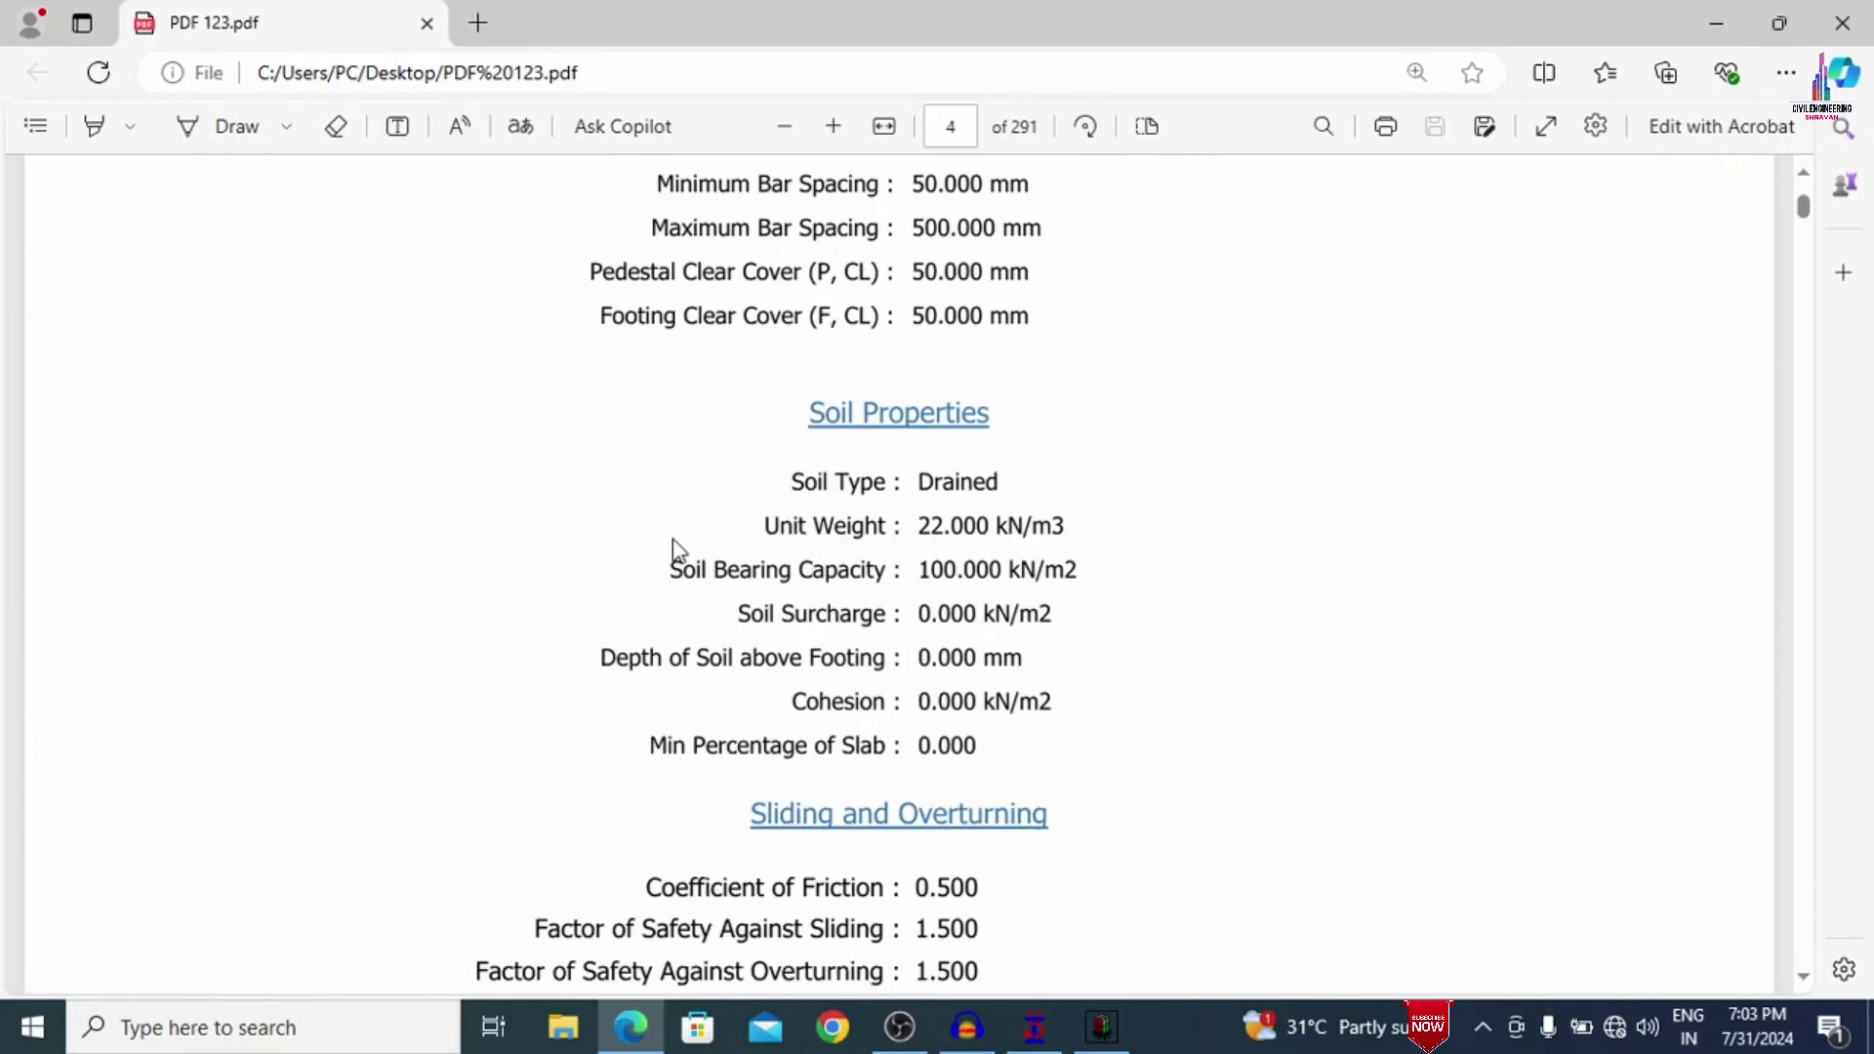
pyautogui.scroll(-20, 673, 541)
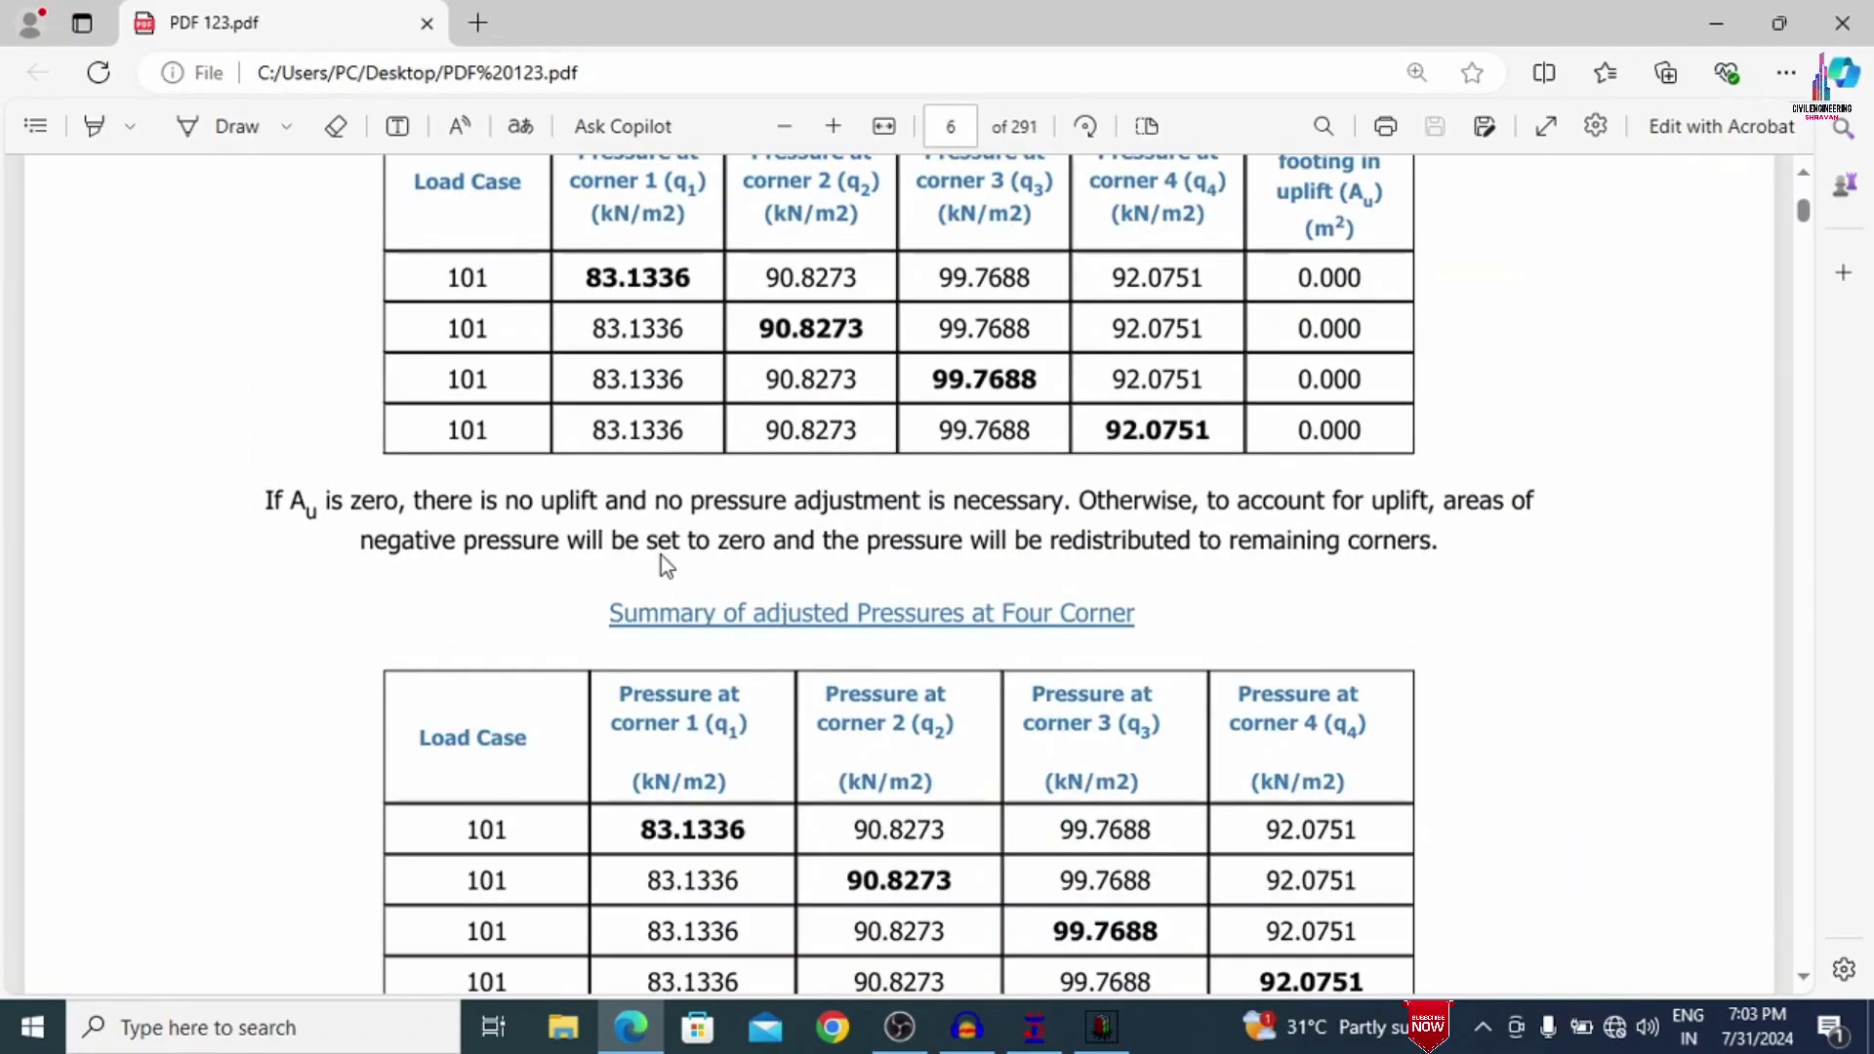
pyautogui.scroll(-20, 666, 566)
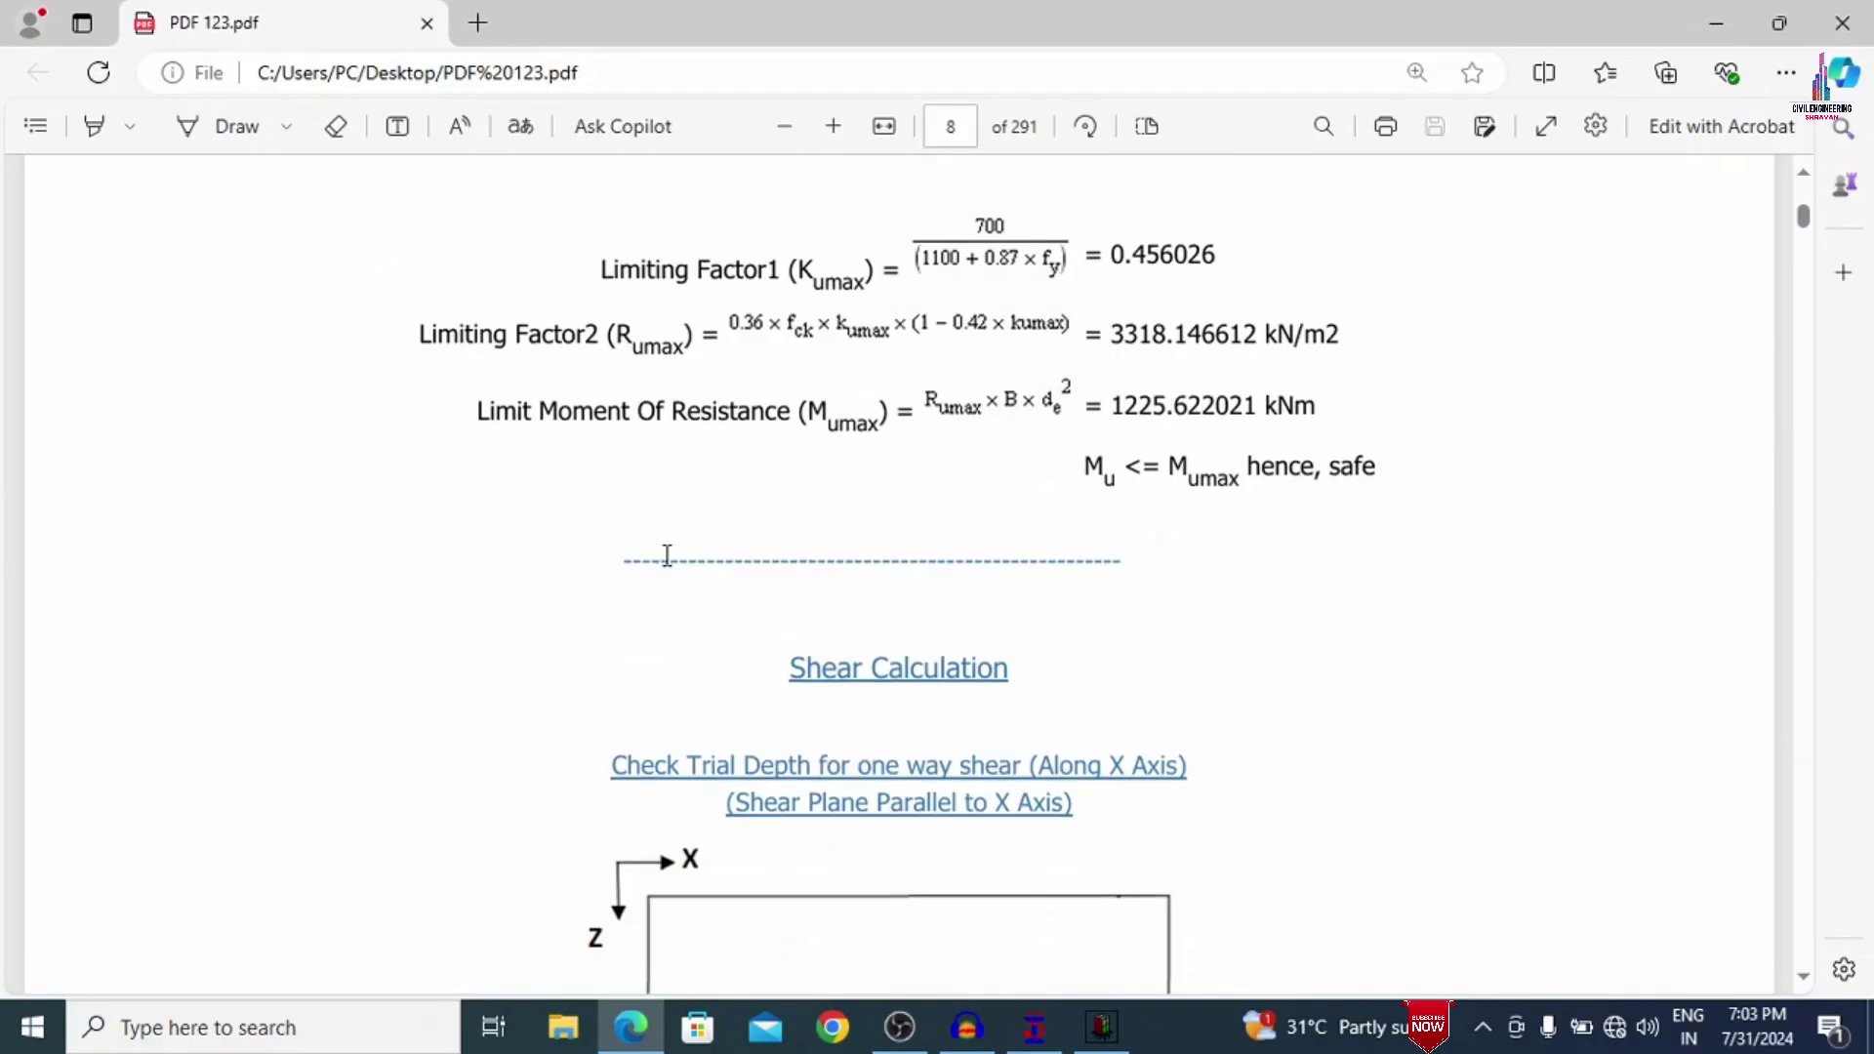
pyautogui.scroll(-15, 672, 561)
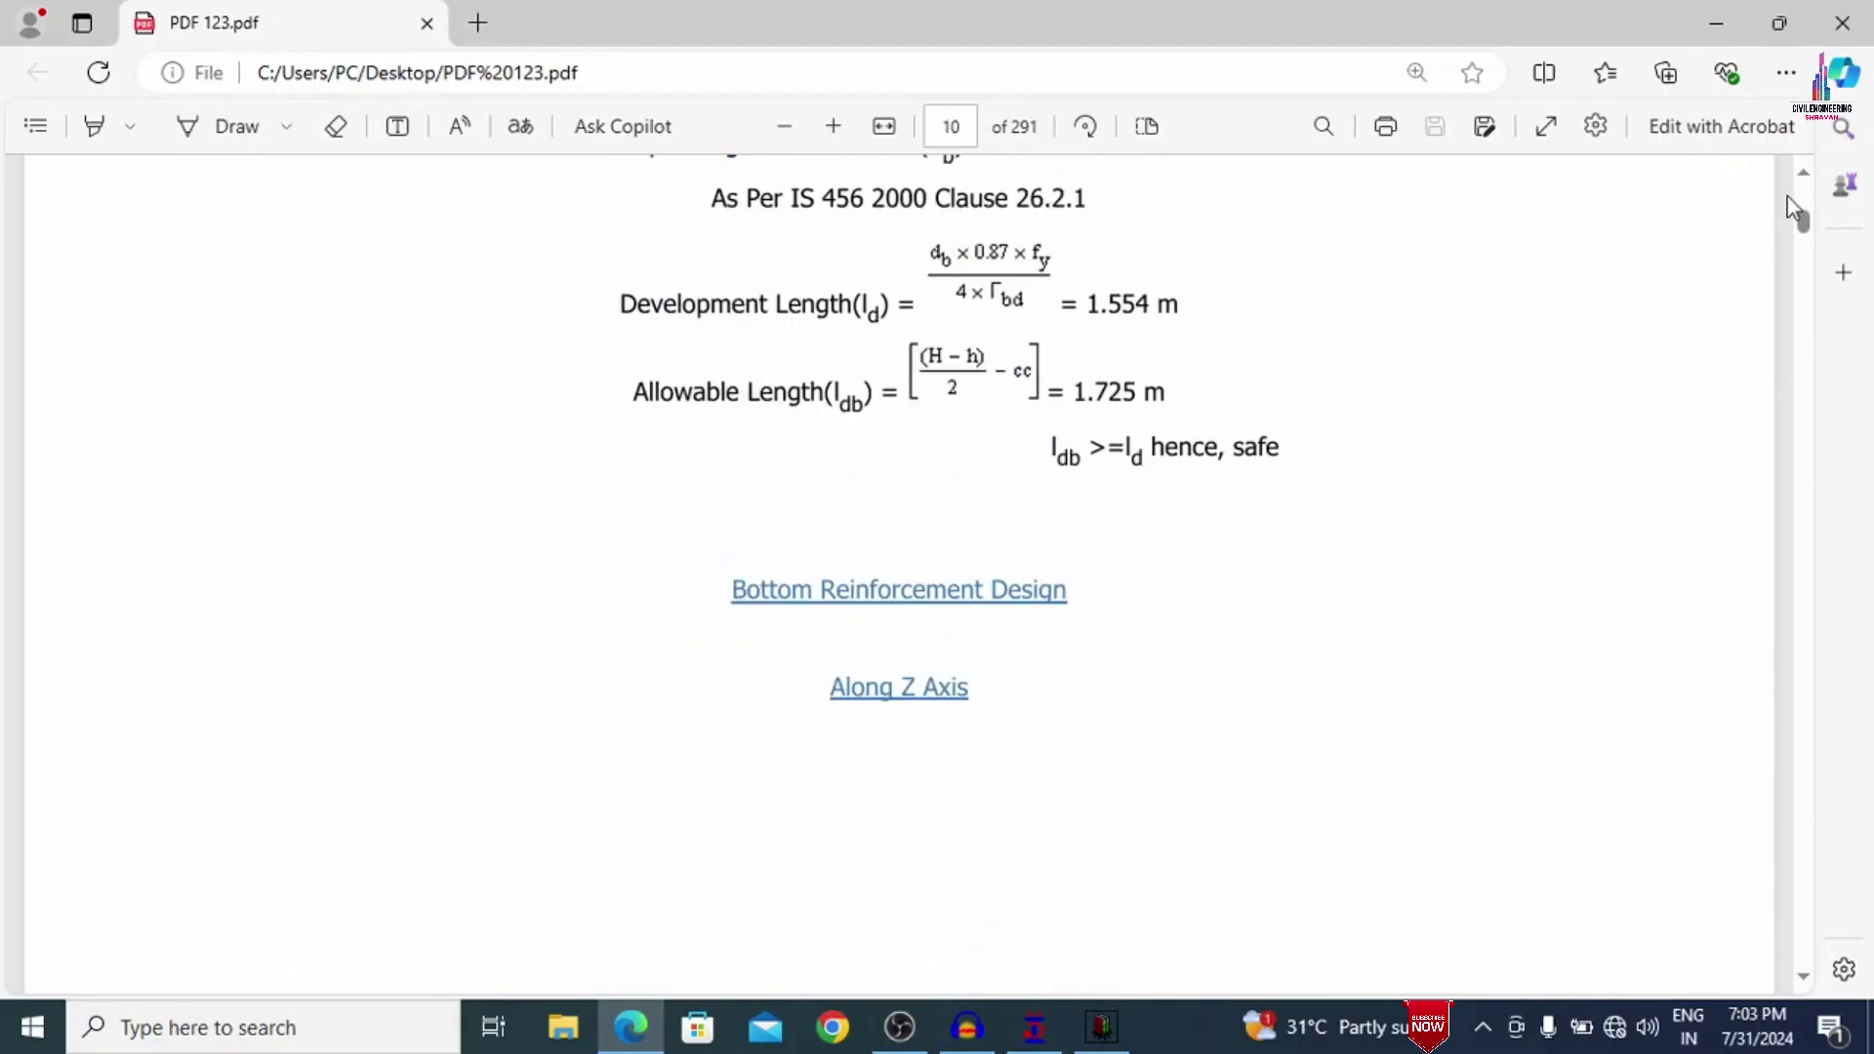
# Search the PDF for 132 and view the detailed design section of isolated footing 132.
pyautogui.moveTo(1803, 222); pyautogui.dragTo(1784, 164)
pyautogui.scroll(-12, 866, 443)
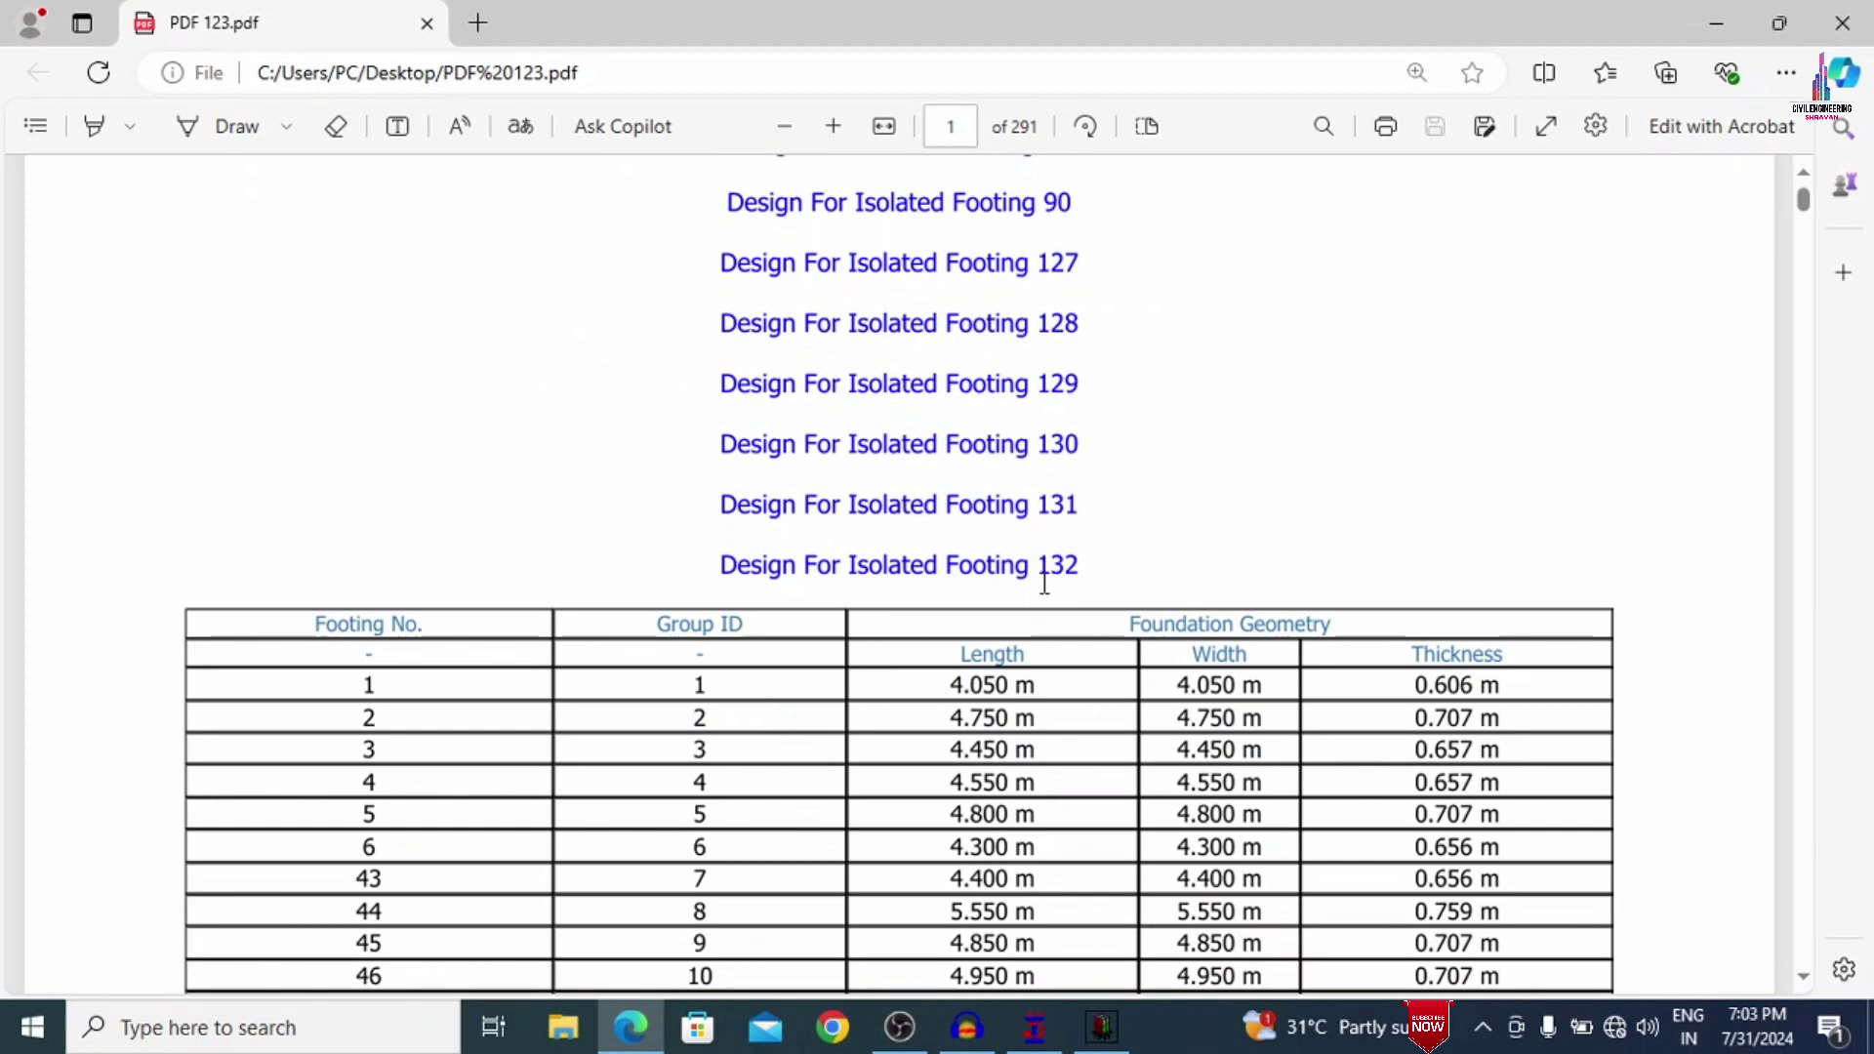
pyautogui.doubleClick(1057, 566)
pyautogui.click(1451, 438)
pyautogui.click(1334, 126)
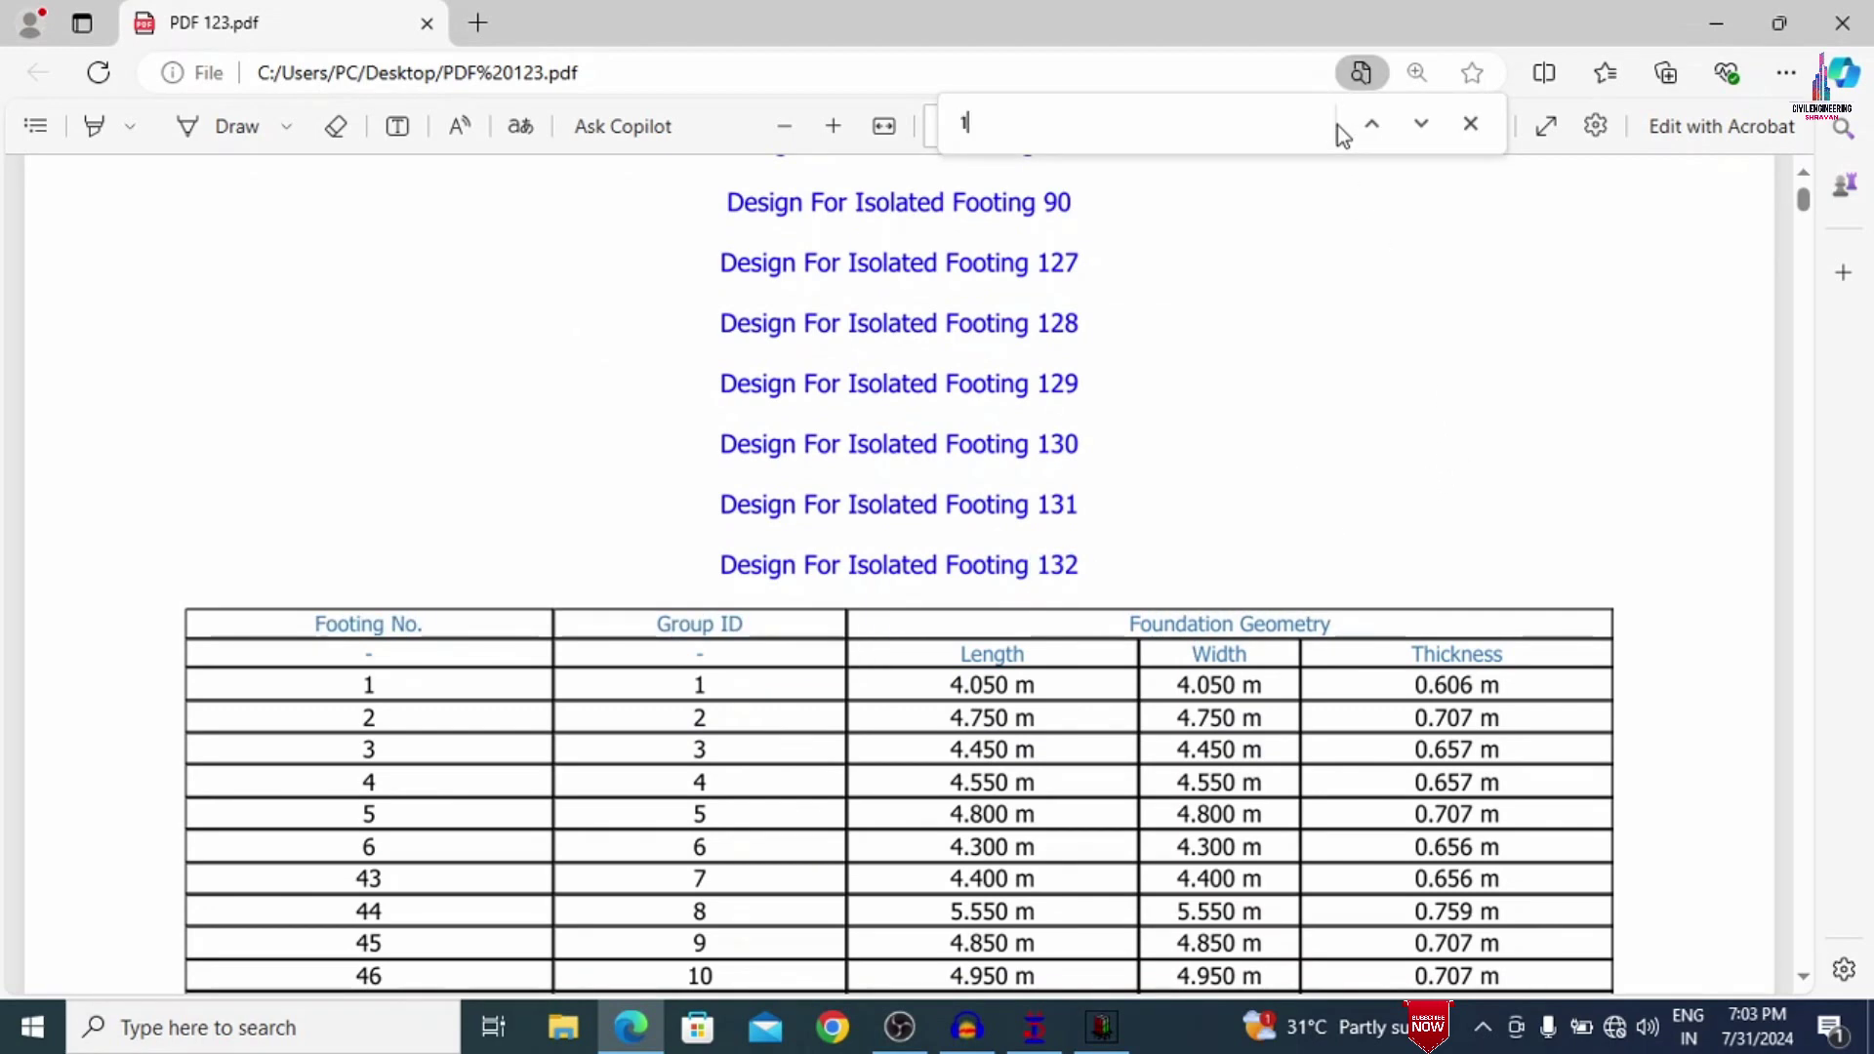
pyautogui.press('Return')
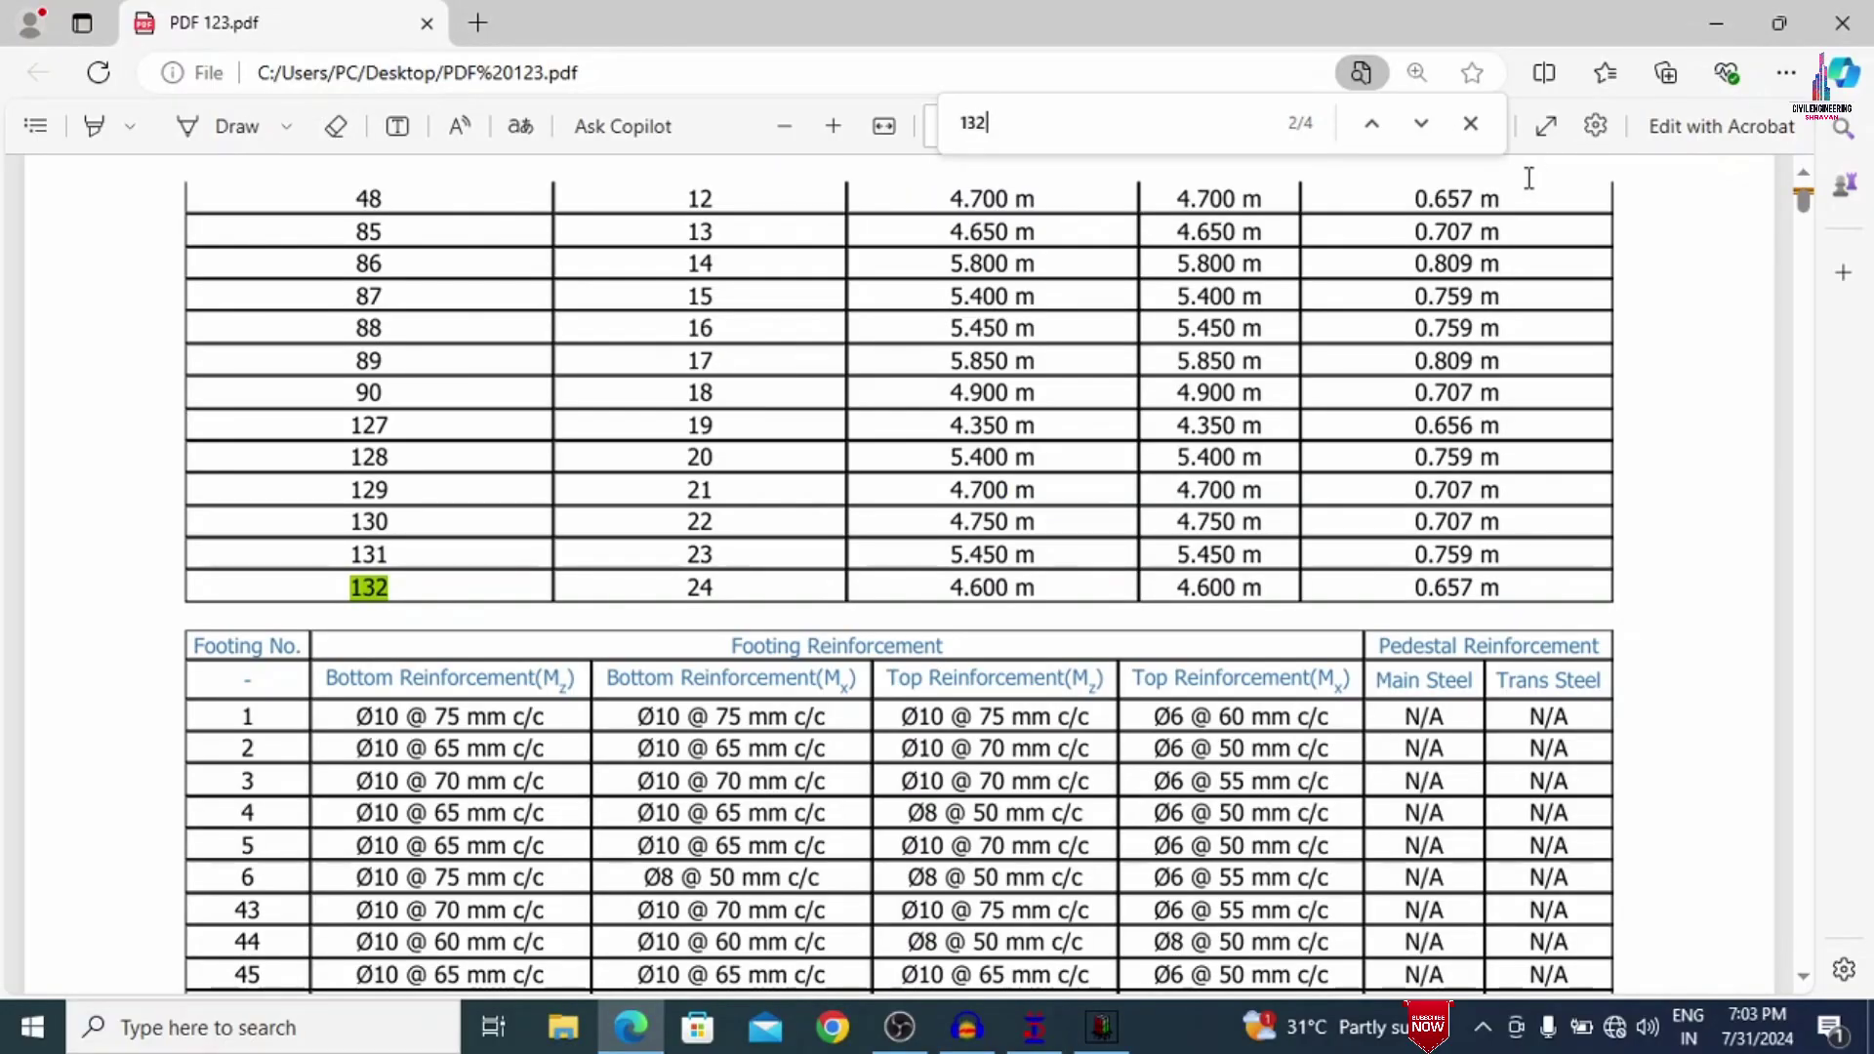
pyautogui.press('Return')
pyautogui.press('Escape')
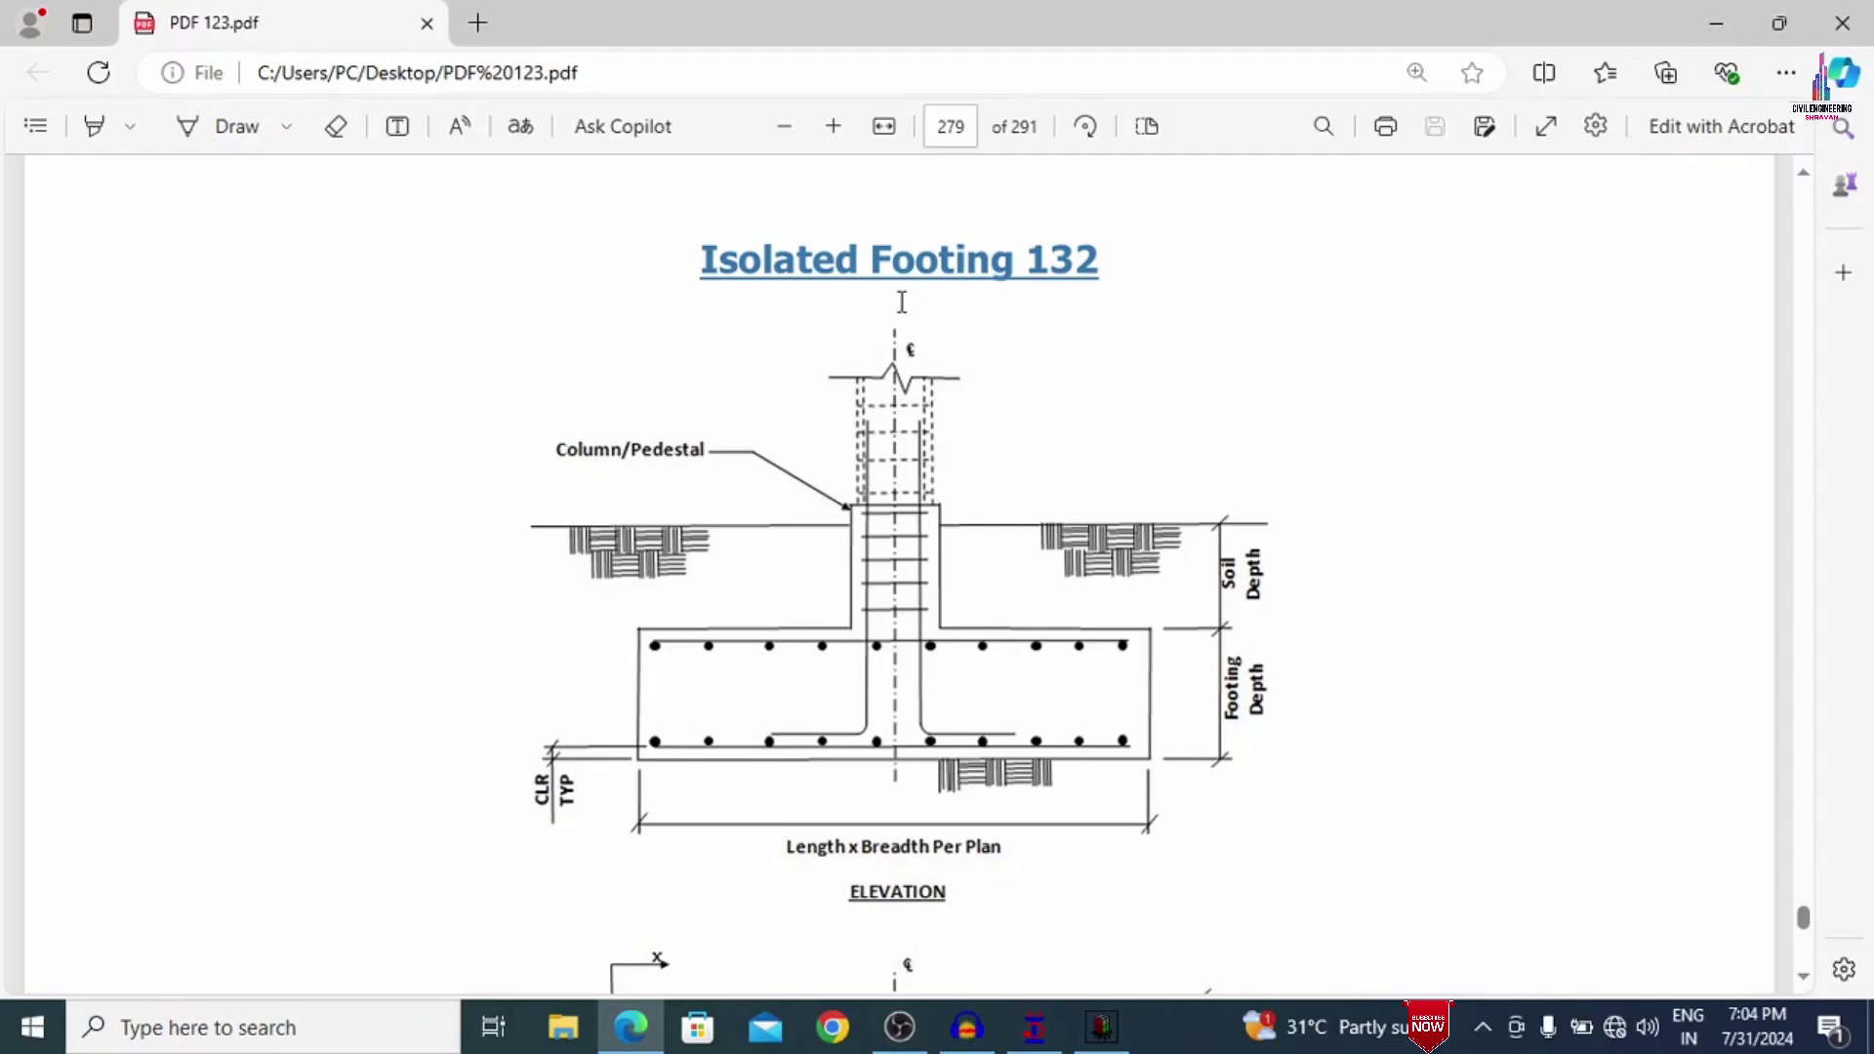
pyautogui.scroll(-2, 883, 328)
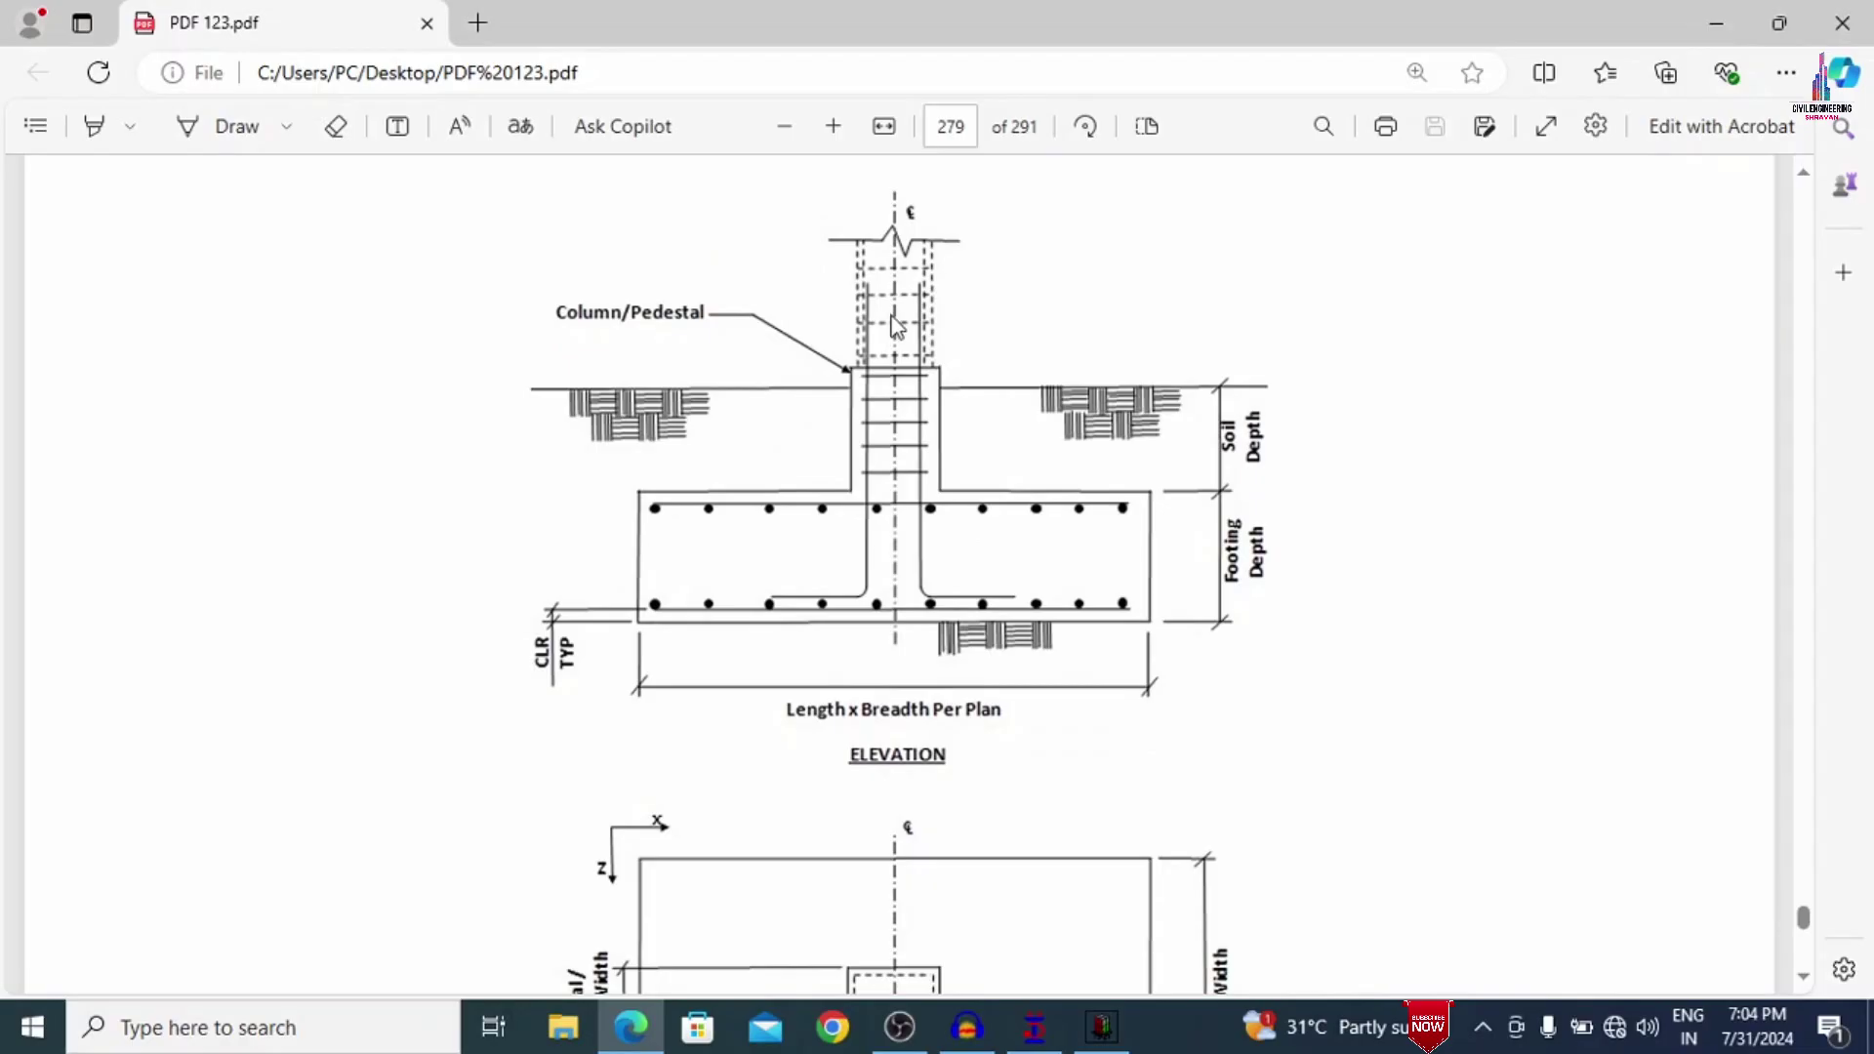
# Read through the detailed design of isolated footing 132, from its elevation and plan drawings to the reinforcement calculation, and close the PDF.
pyautogui.scroll(-2, 893, 324)
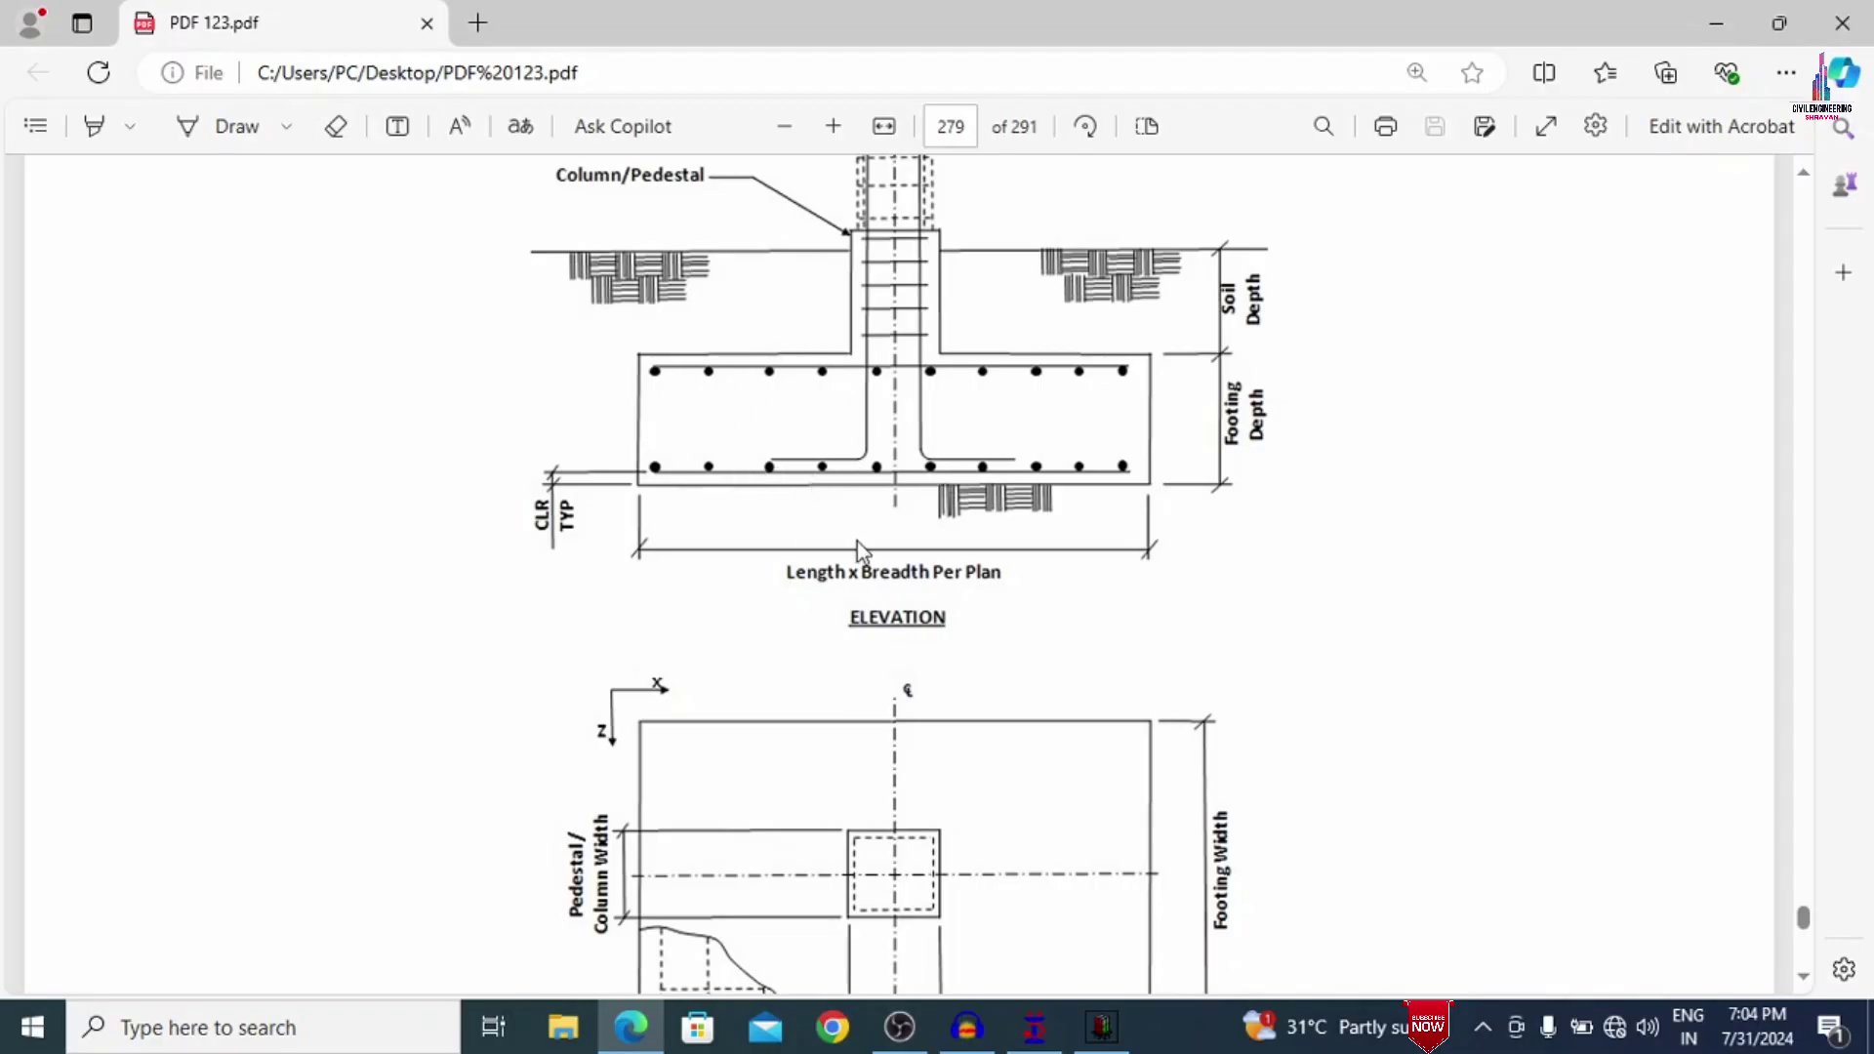
pyautogui.scroll(-10, 857, 541)
pyautogui.scroll(3, 929, 532)
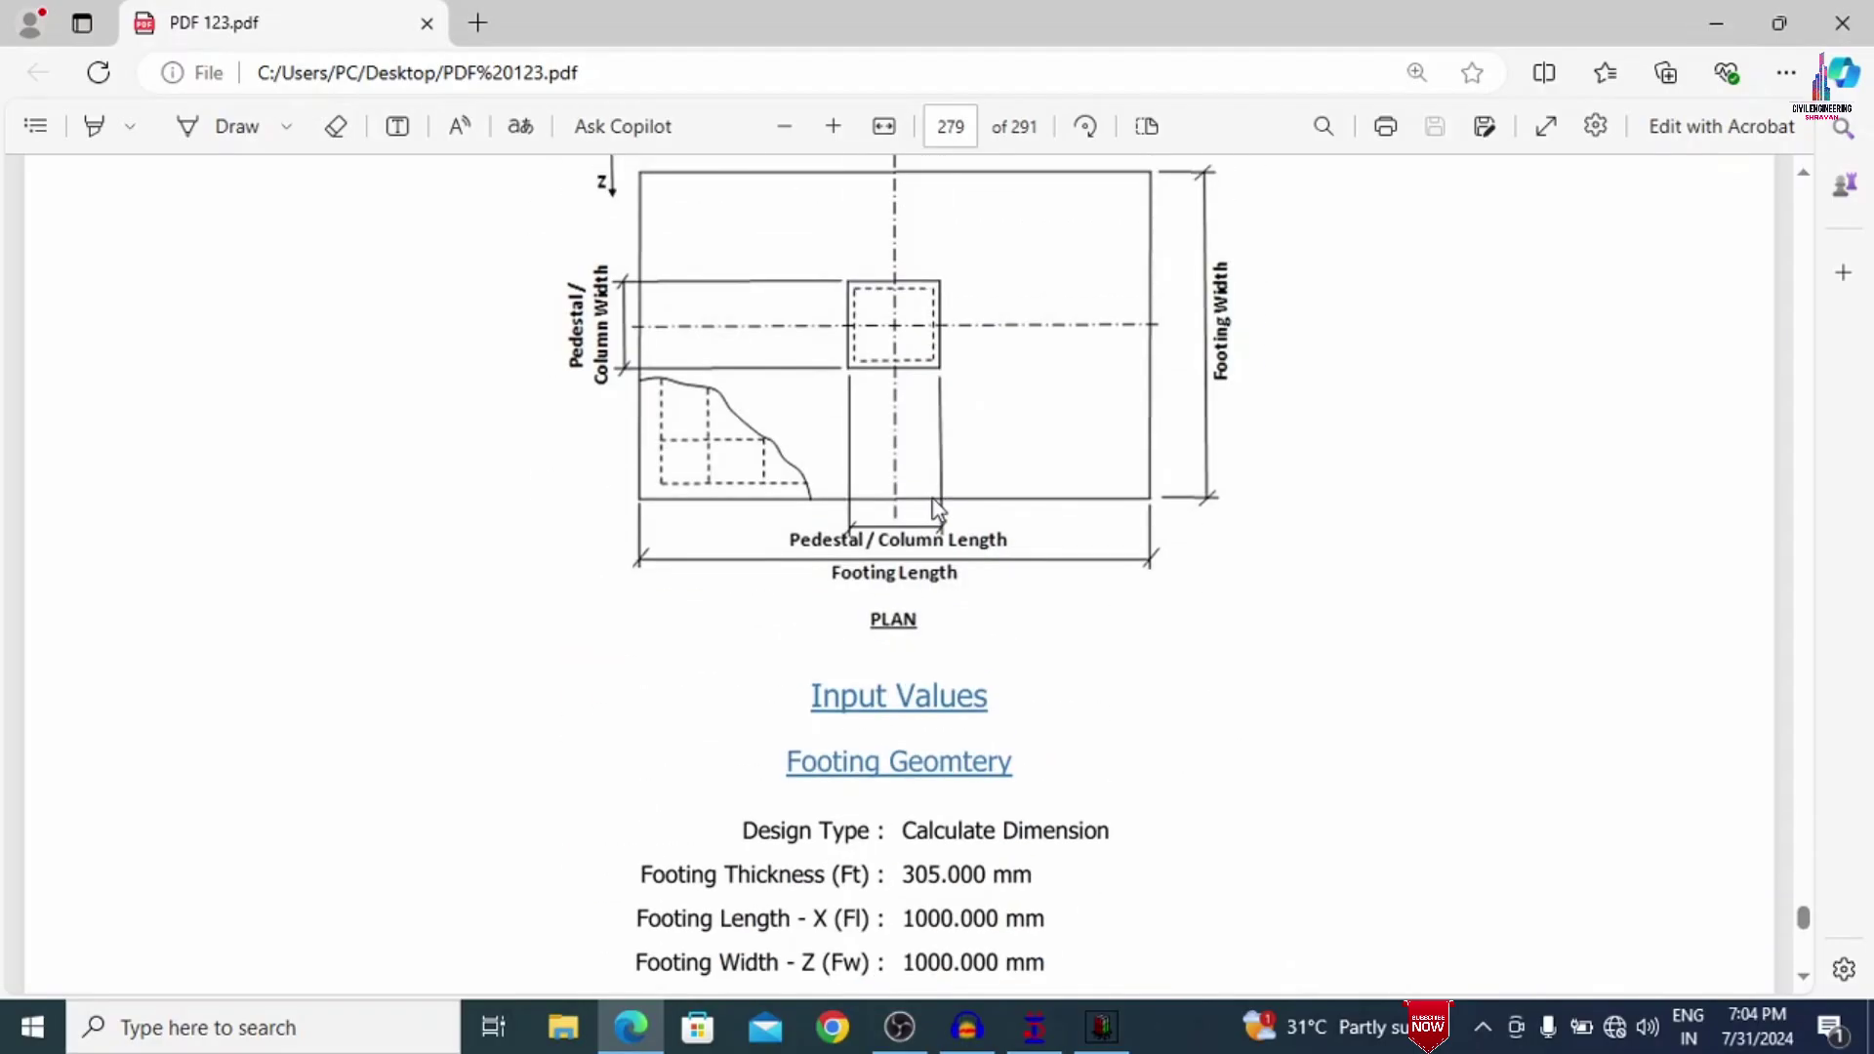
pyautogui.scroll(-10, 924, 540)
pyautogui.scroll(-15, 903, 547)
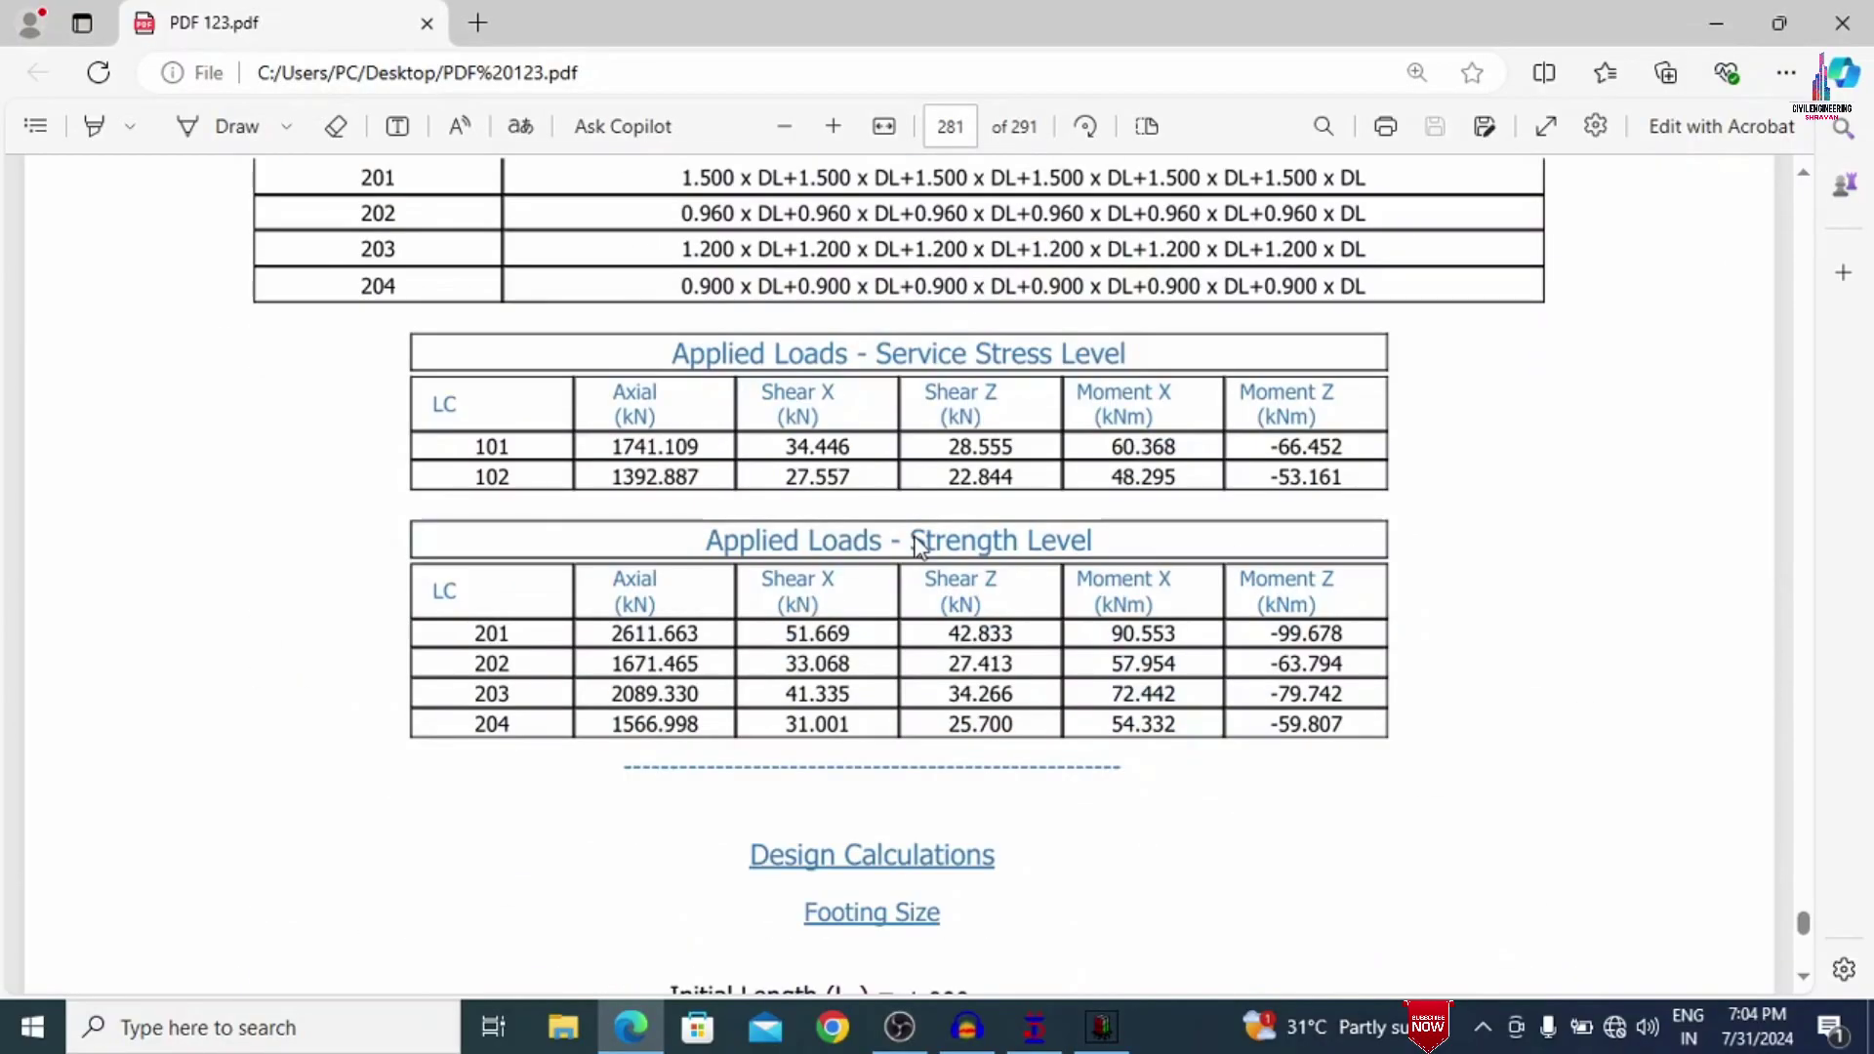
pyautogui.scroll(-15, 917, 549)
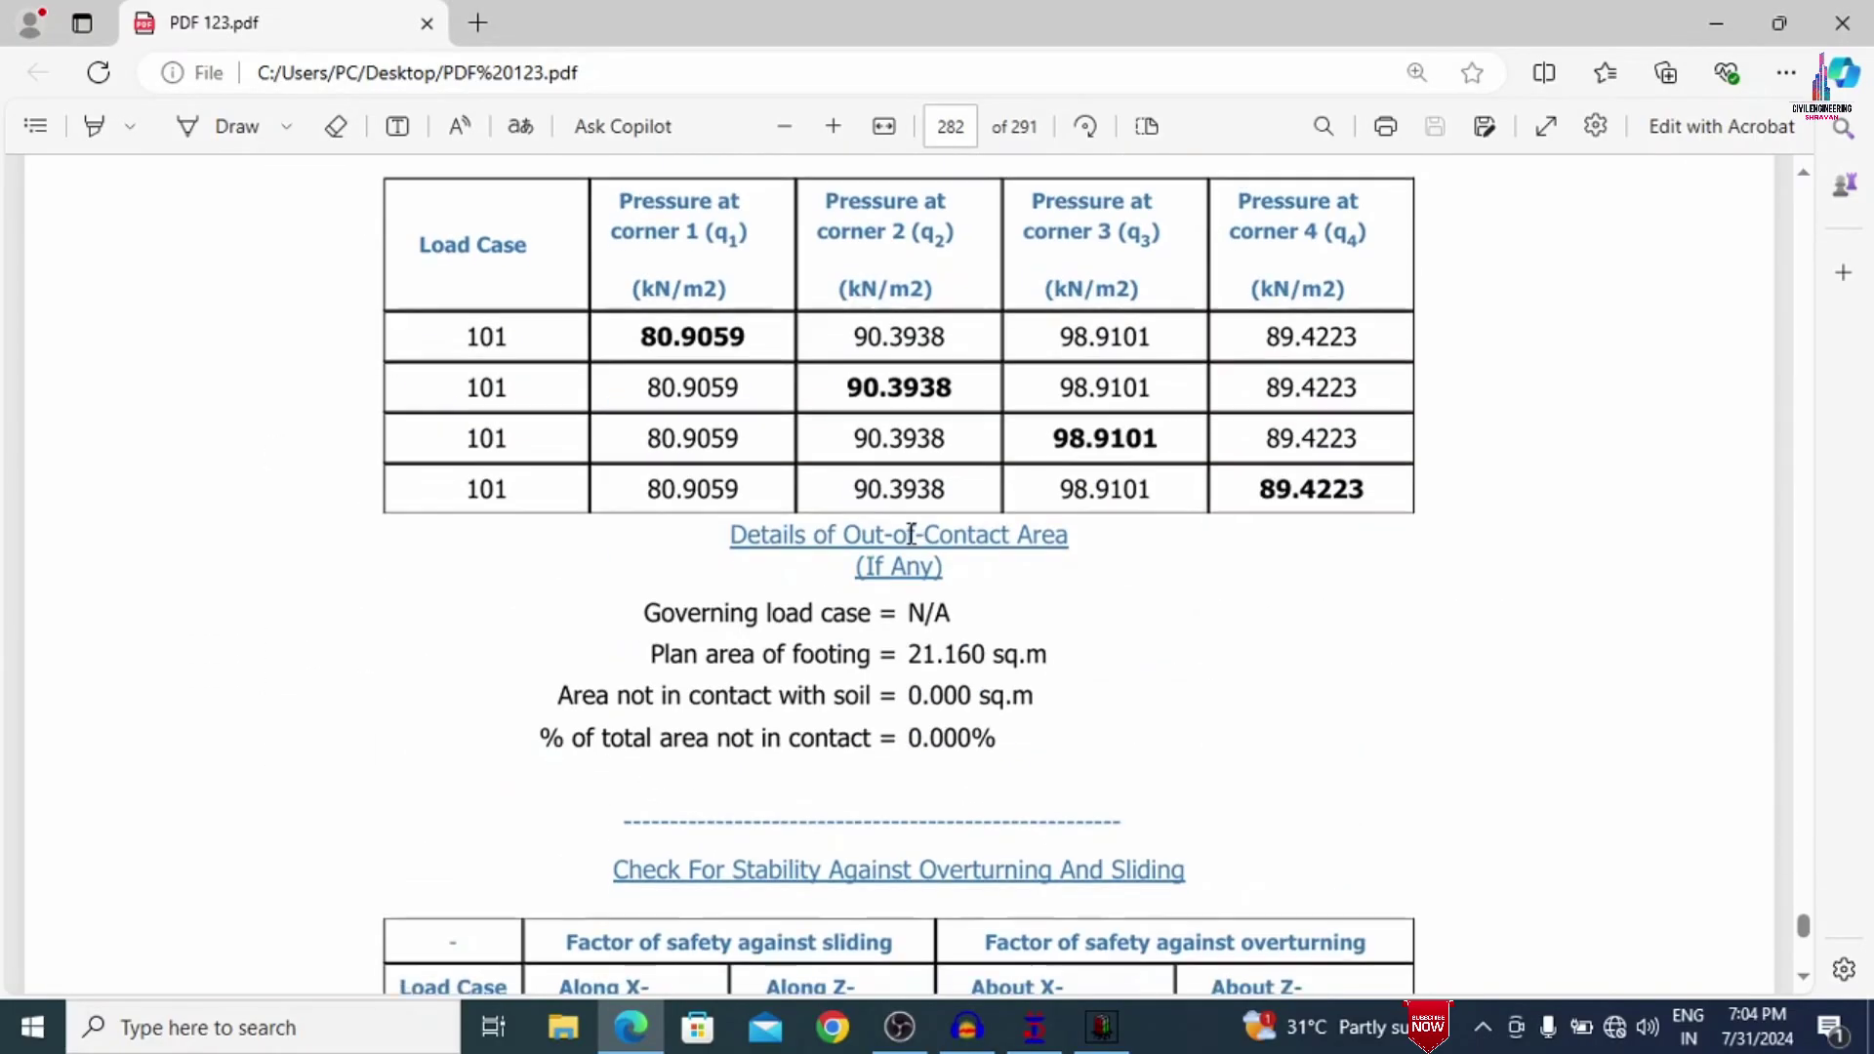
pyautogui.scroll(-15, 913, 532)
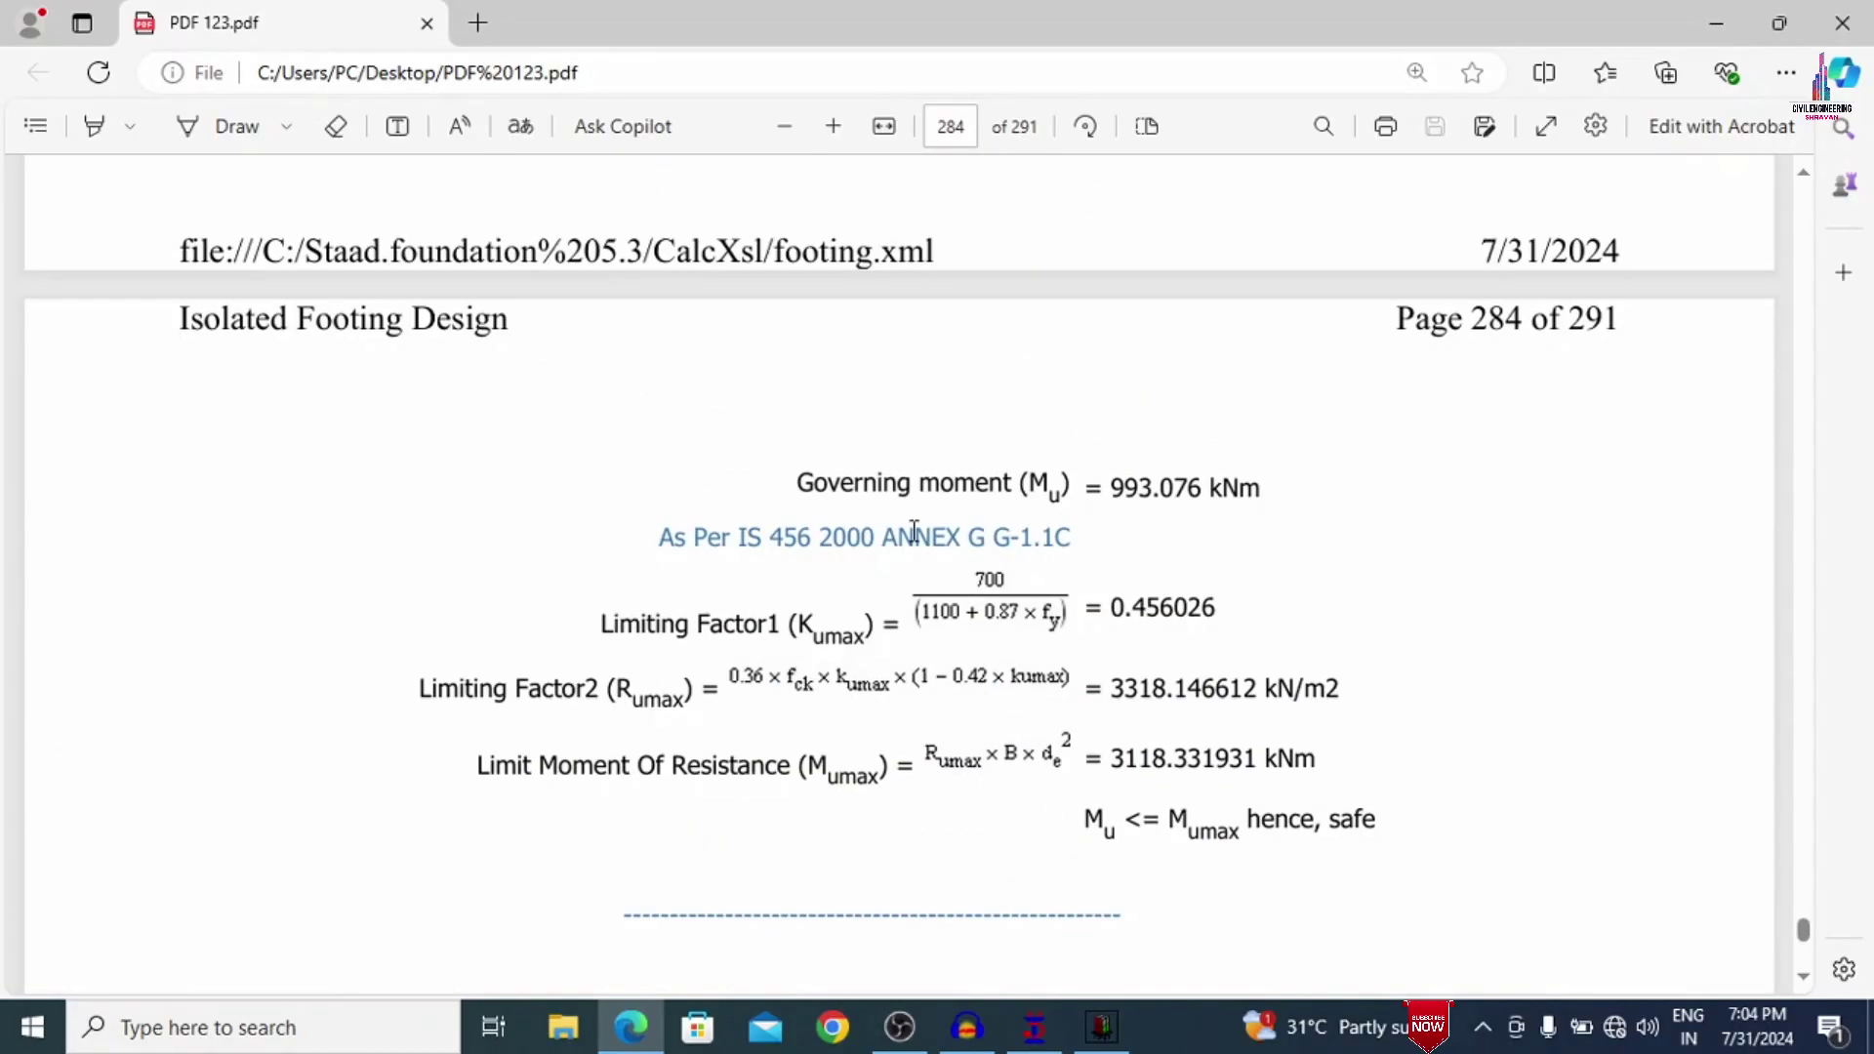
pyautogui.scroll(-15, 914, 549)
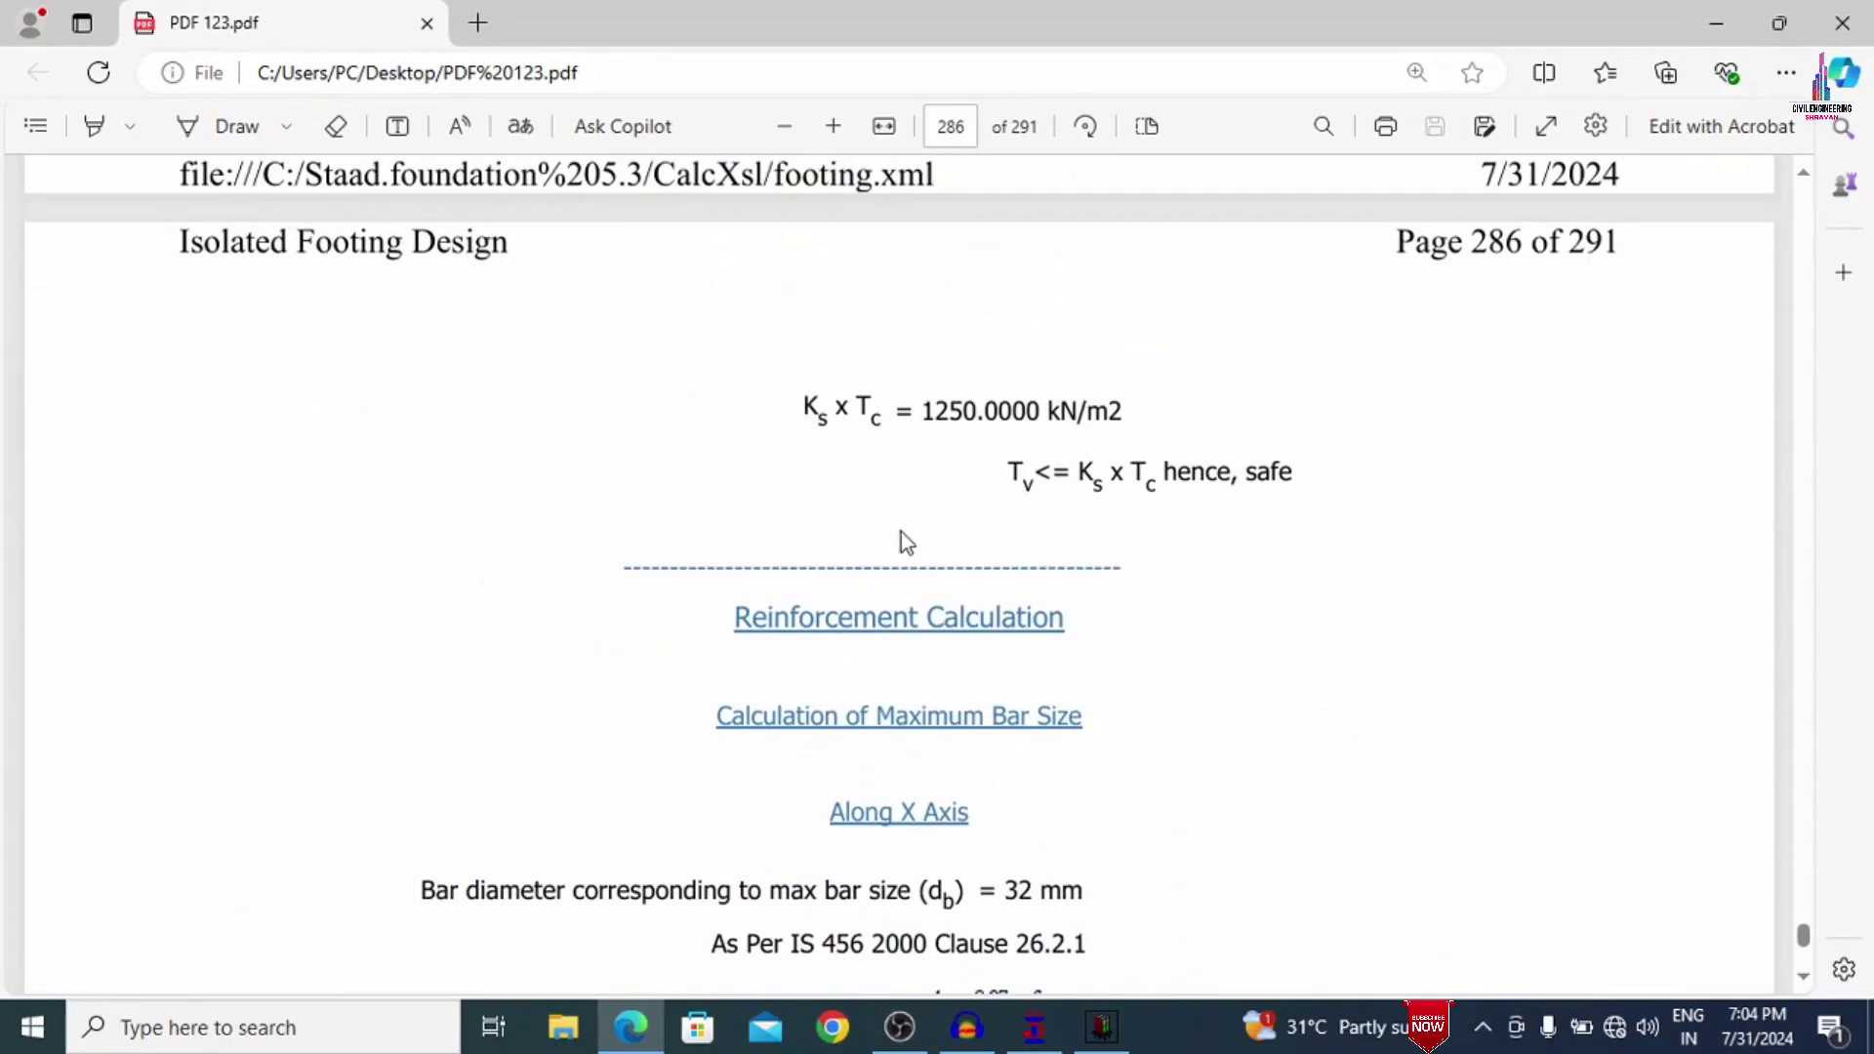
pyautogui.scroll(-8, 896, 554)
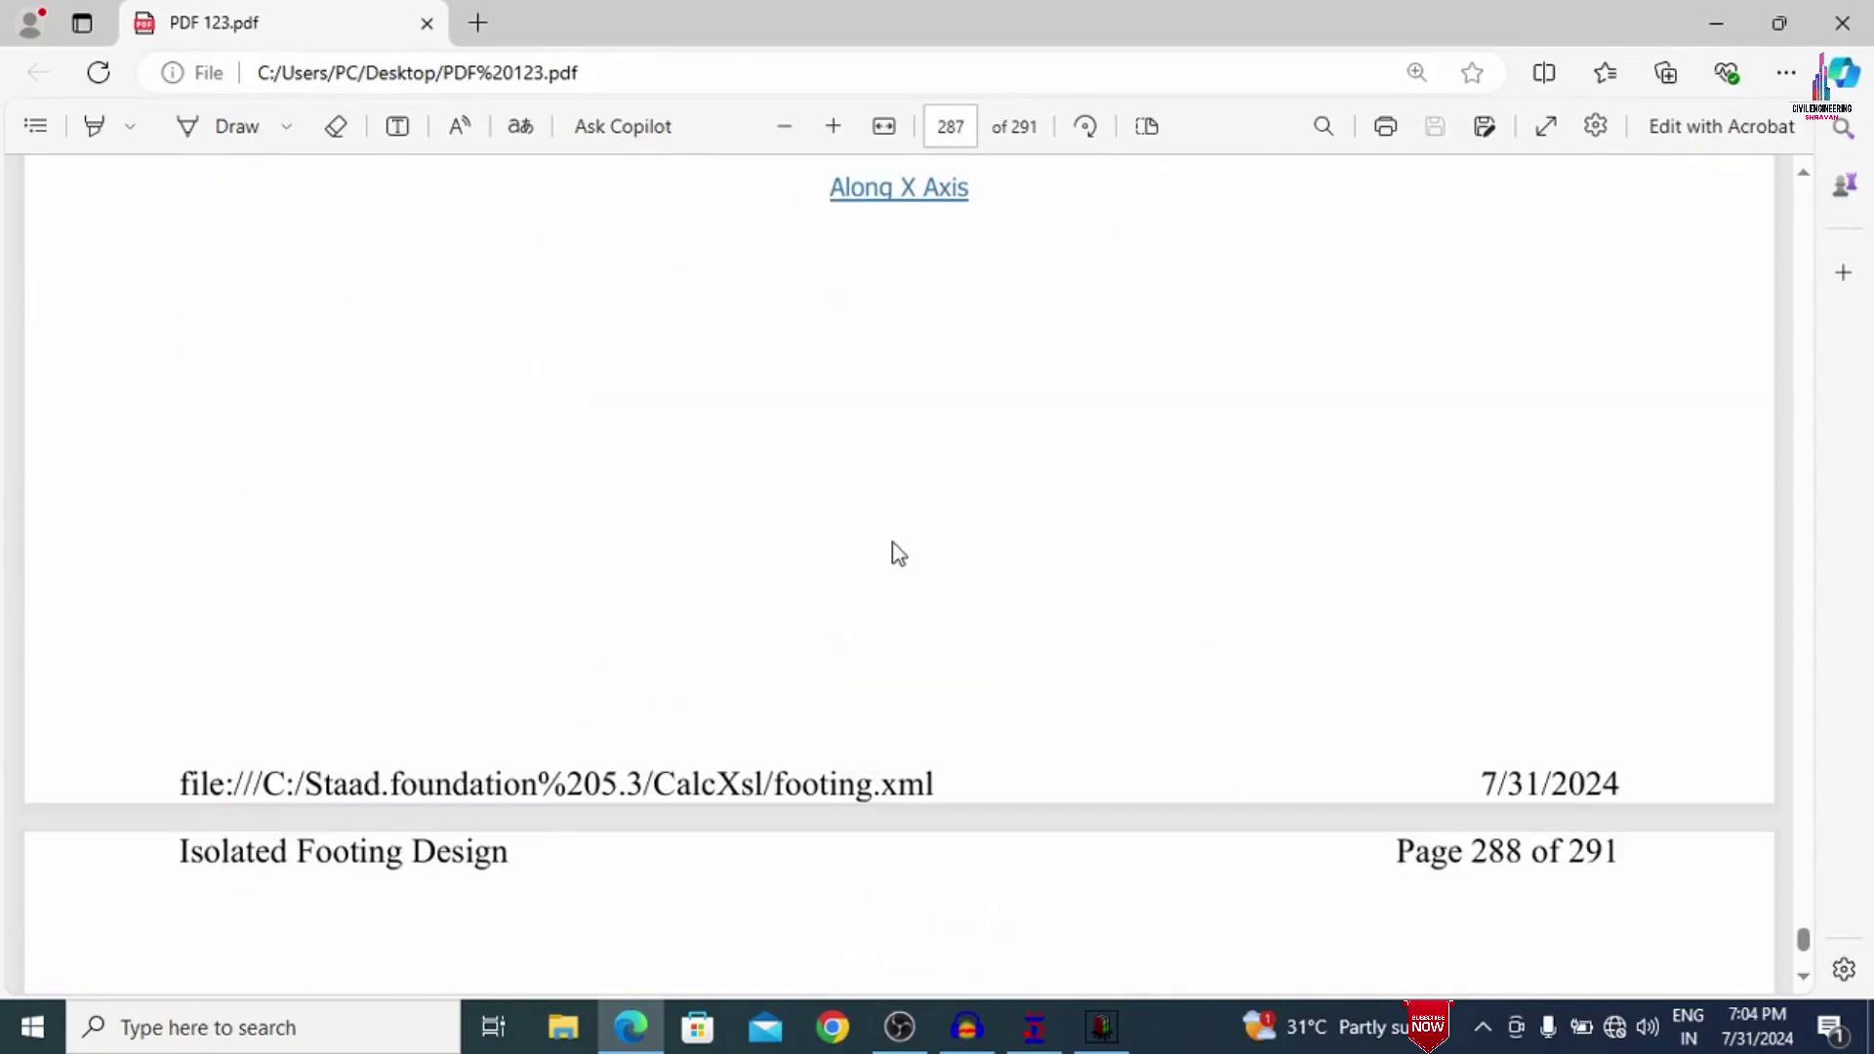
pyautogui.scroll(-5, 898, 553)
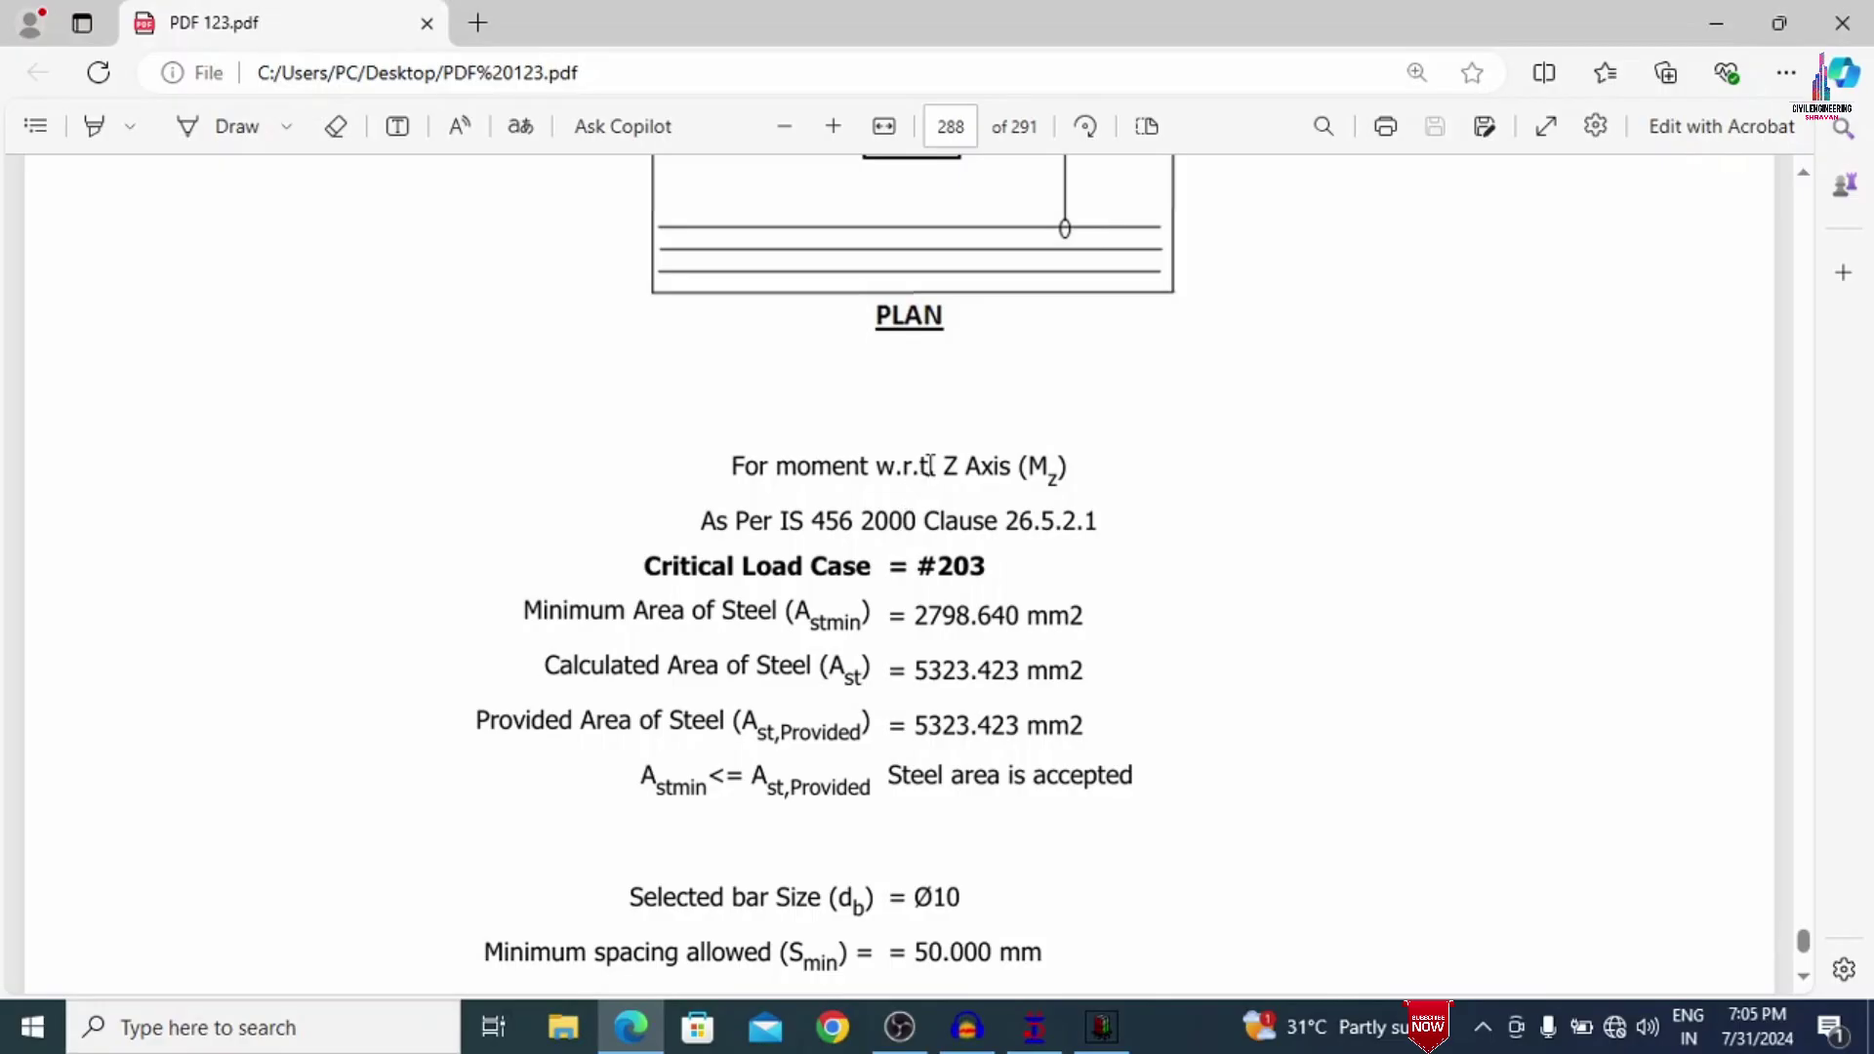
pyautogui.click(1842, 22)
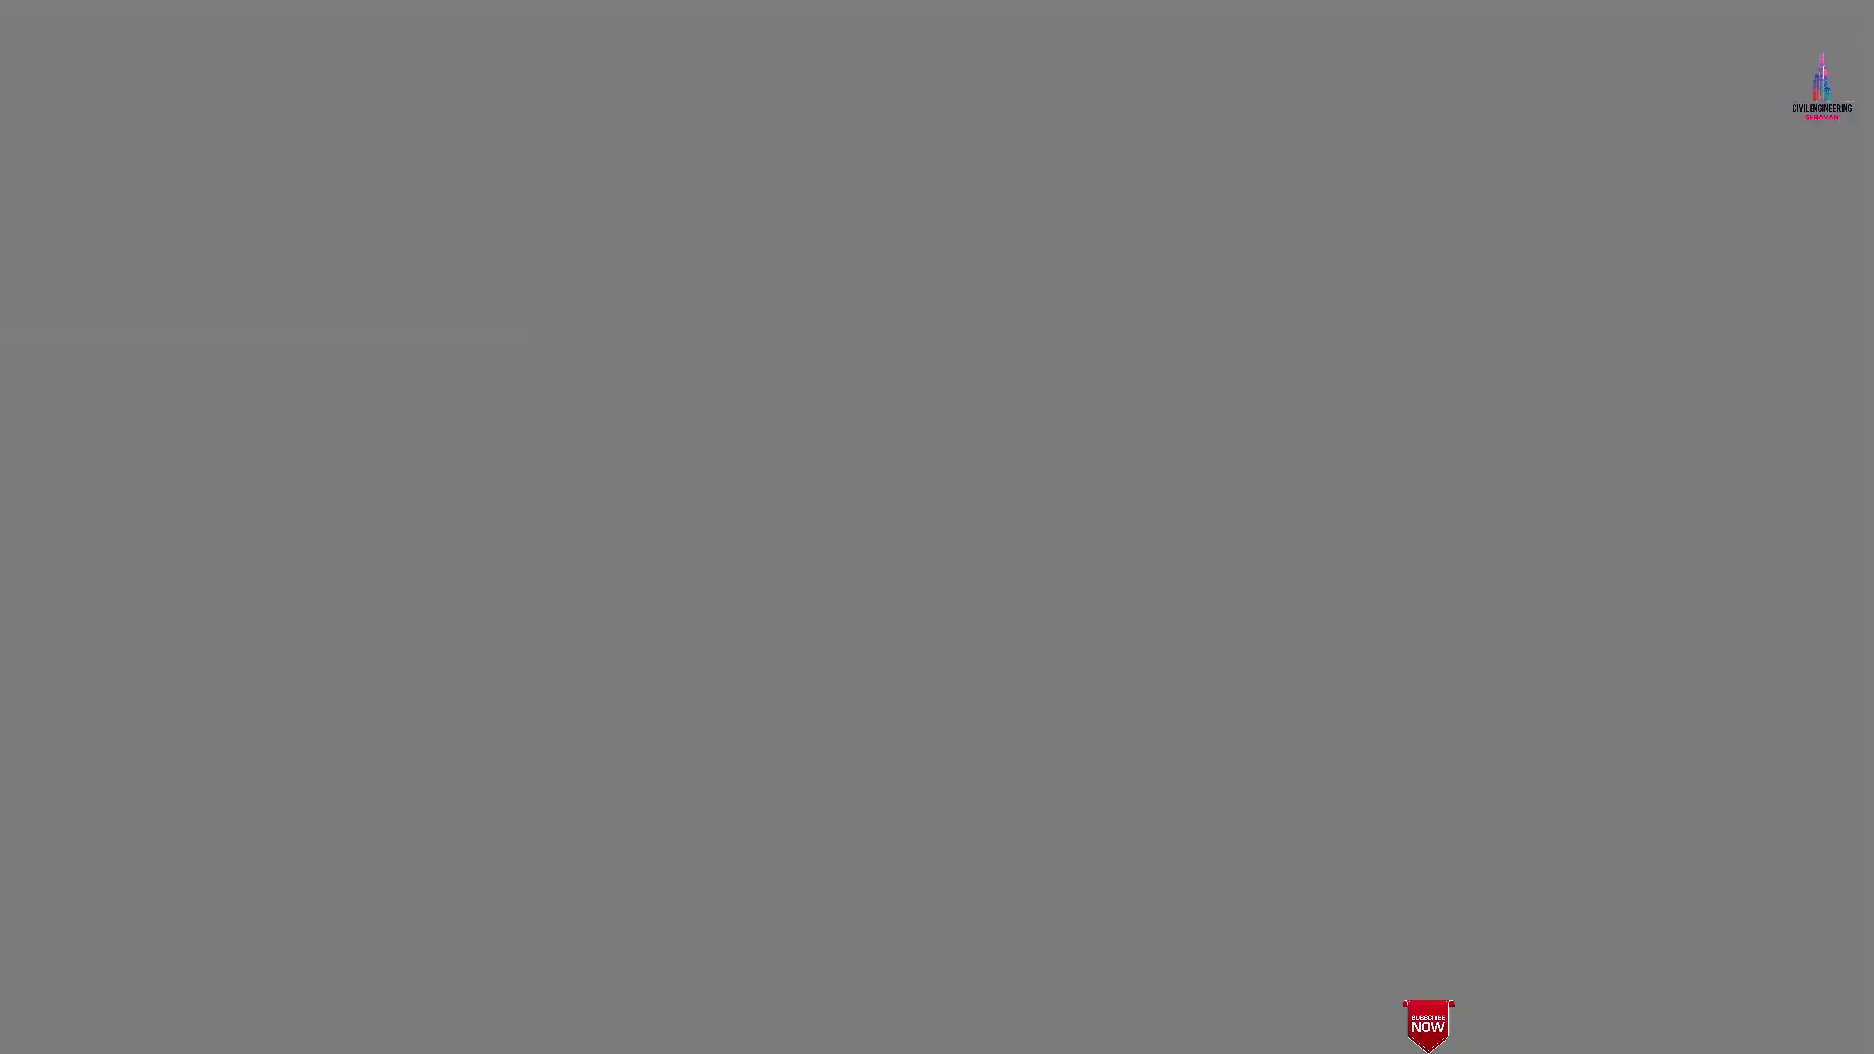